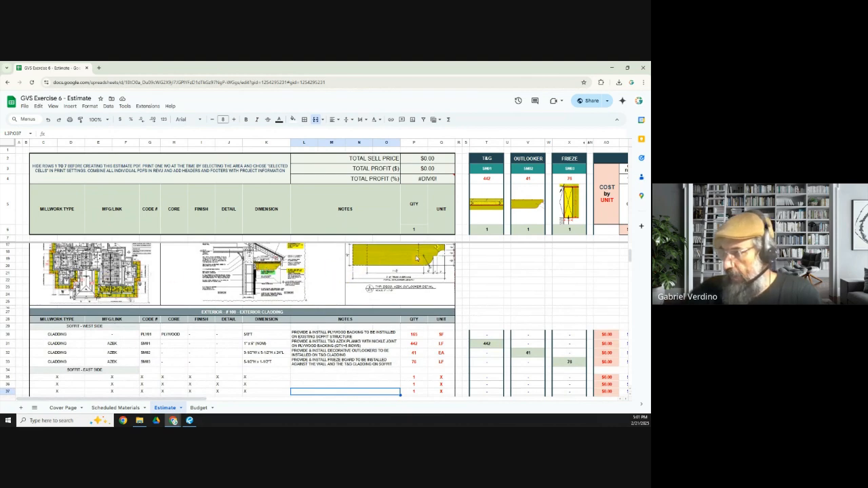
- Review the west side soffit cladding rows 30 to 33, their drawings and the T&G, Outlooker and Frieze quantity columns
scroll(183, 304, down, 2)
scroll(159, 325, up, 2)
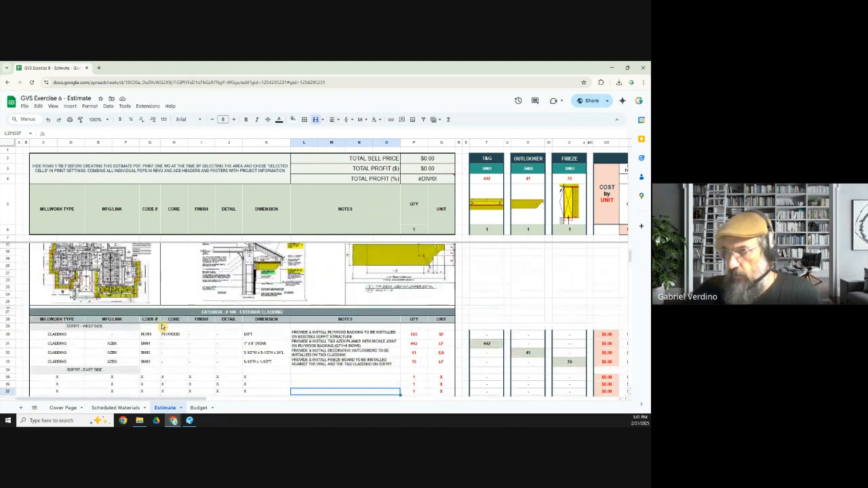
scroll(144, 326, up, 2)
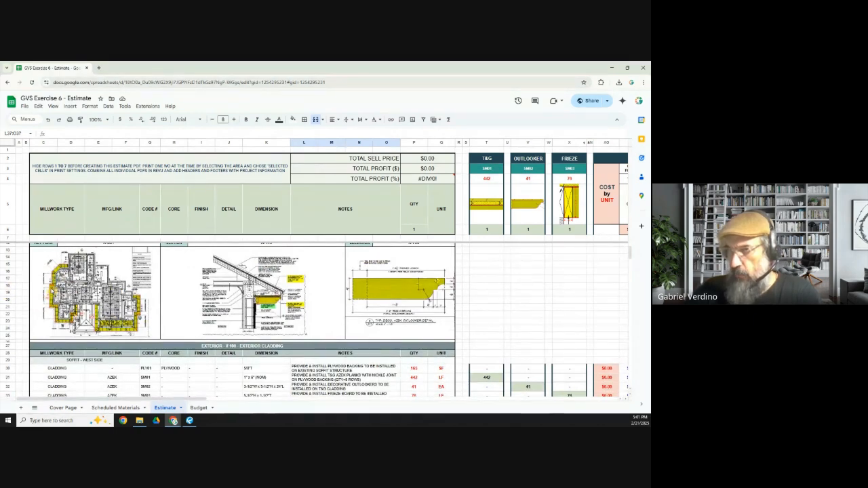
scroll(121, 320, down, 2)
scroll(124, 313, down, 2)
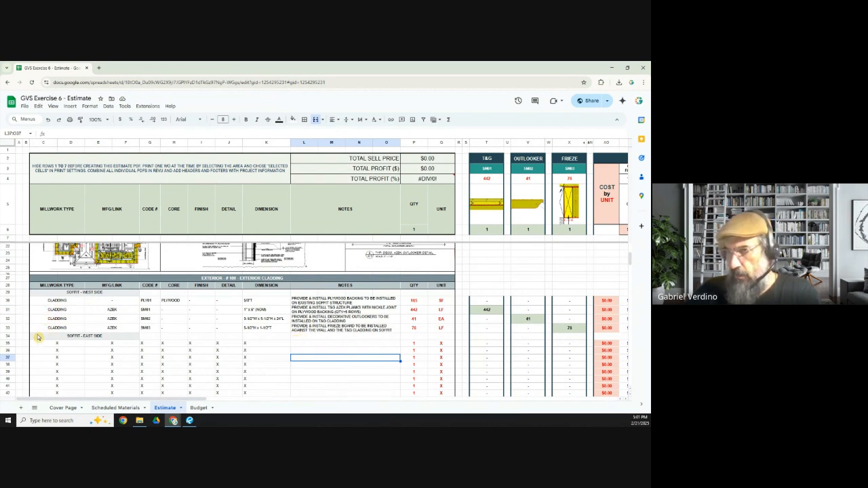
click(90, 337)
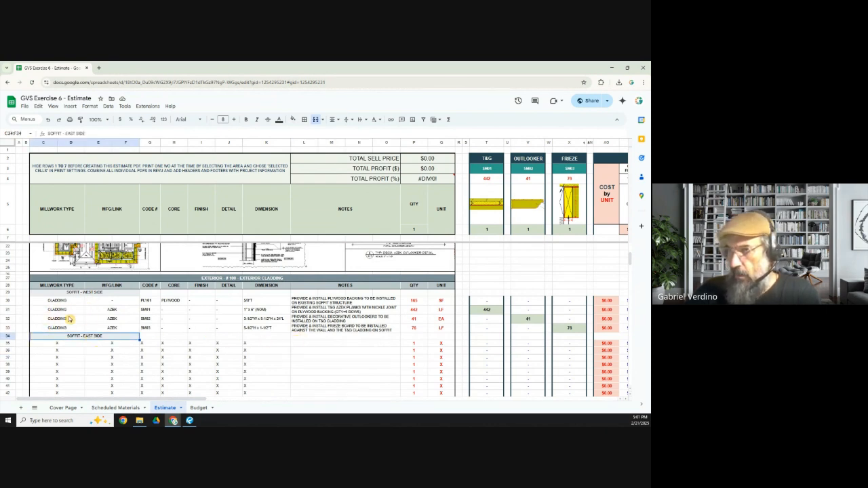
click(8, 299)
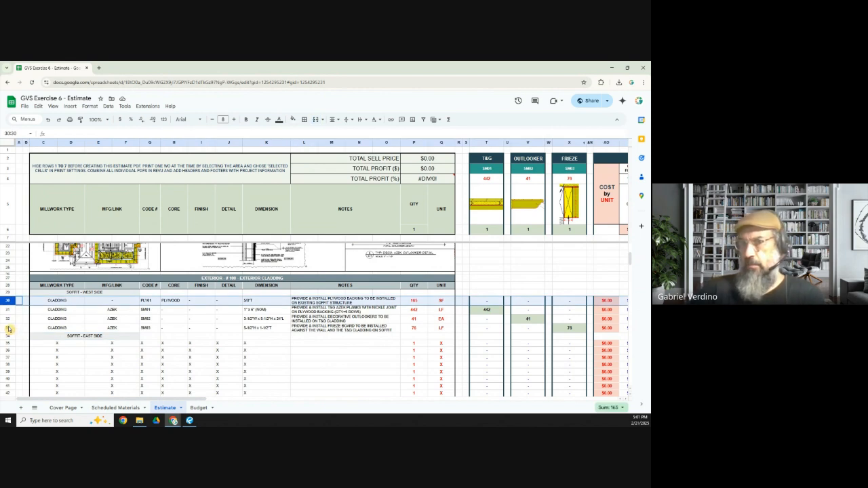
shift+click(8, 328)
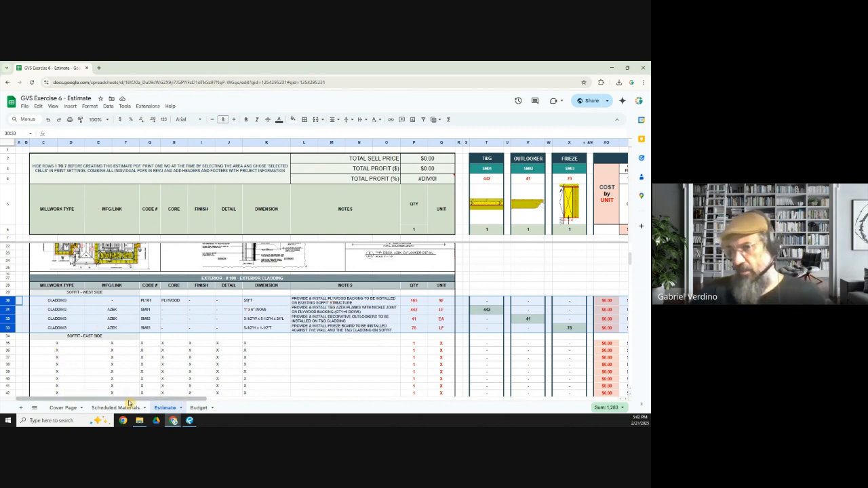
click(66, 303)
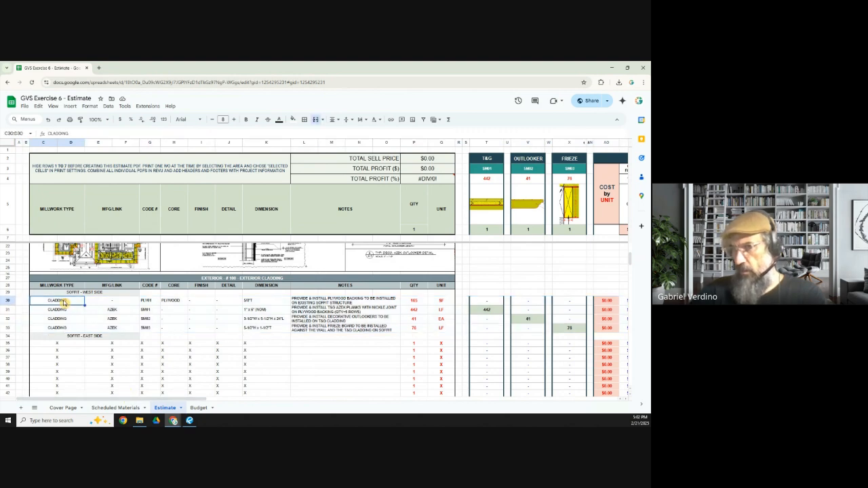
click(180, 303)
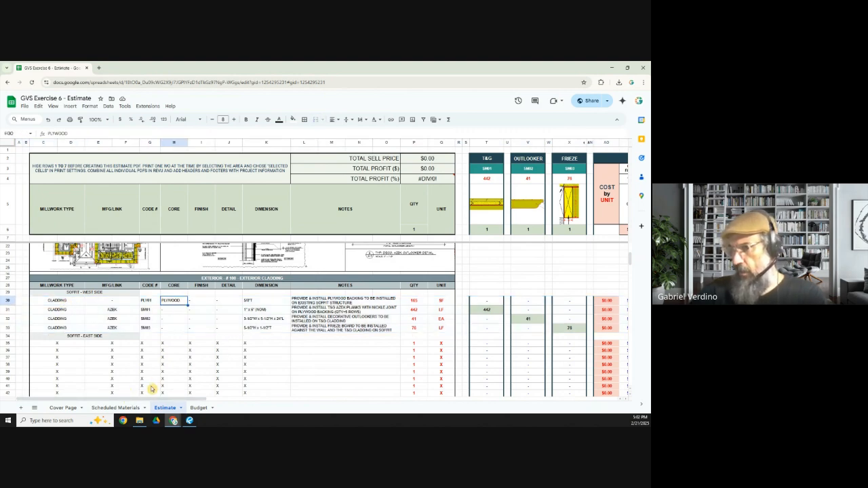
drag(148, 401, 216, 401)
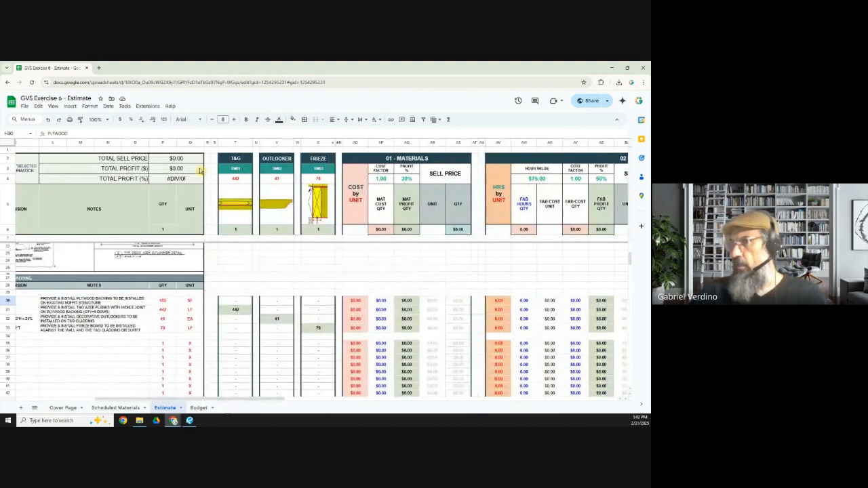
click(213, 143)
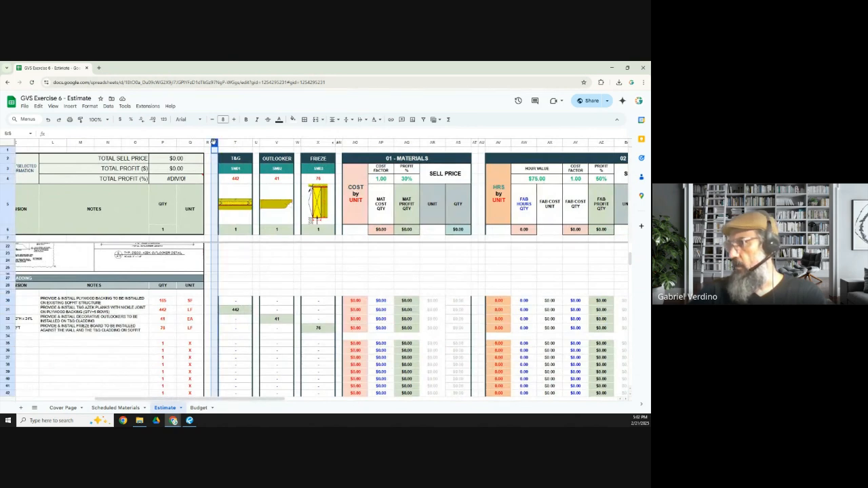
click(270, 259)
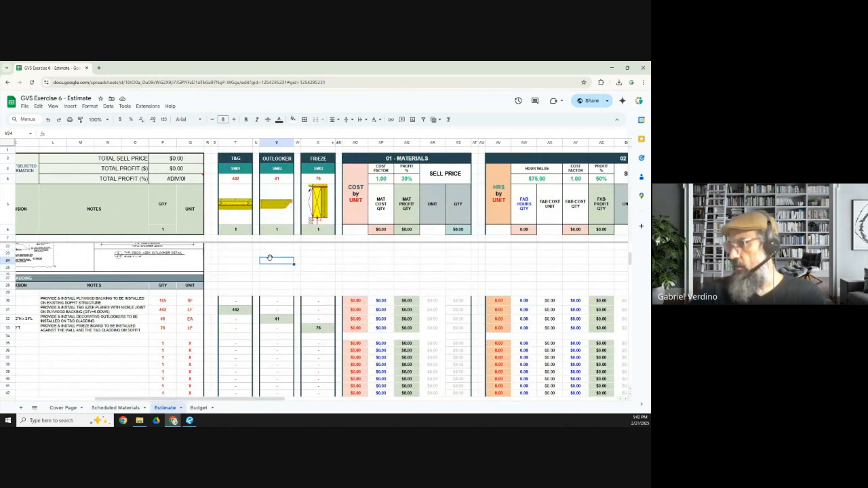
click(80, 300)
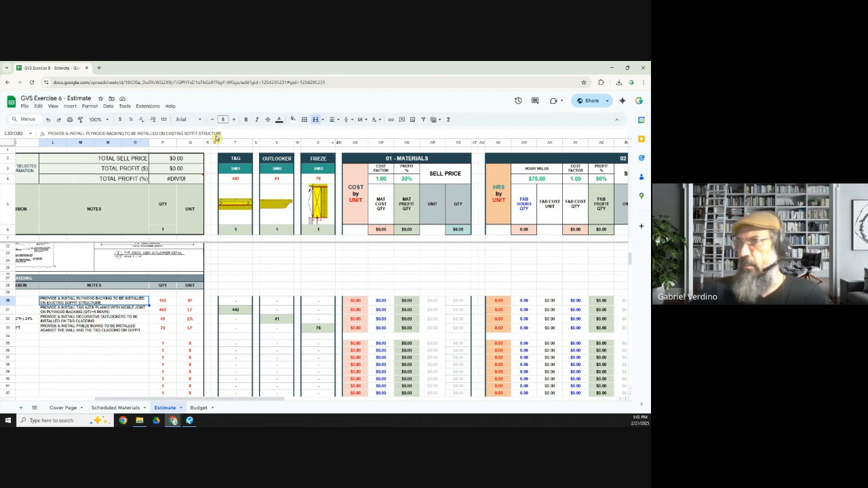
- Look up the unit cost of P.1.5 - 5/8" Plywood through the GVS Price List Monitor and return to the estimate
click(100, 68)
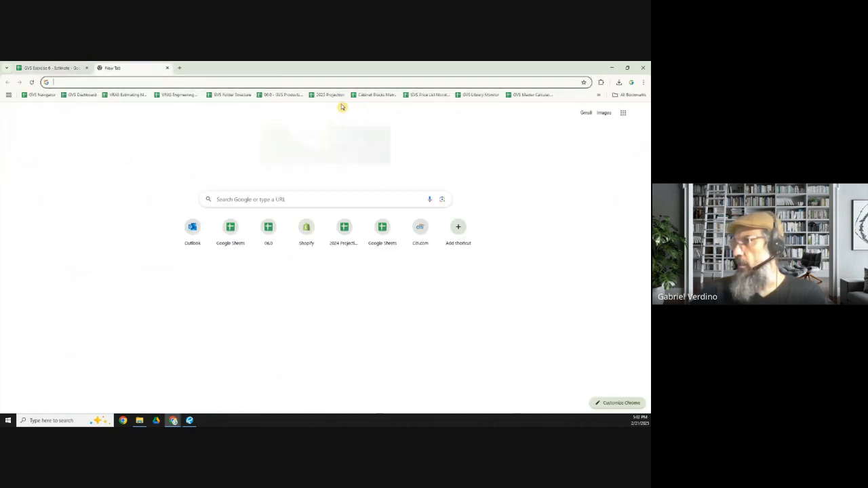
click(429, 94)
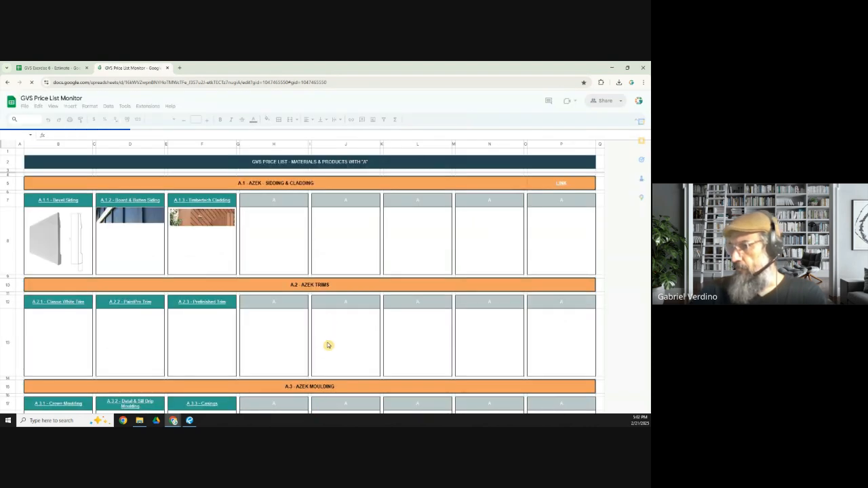
click(326, 408)
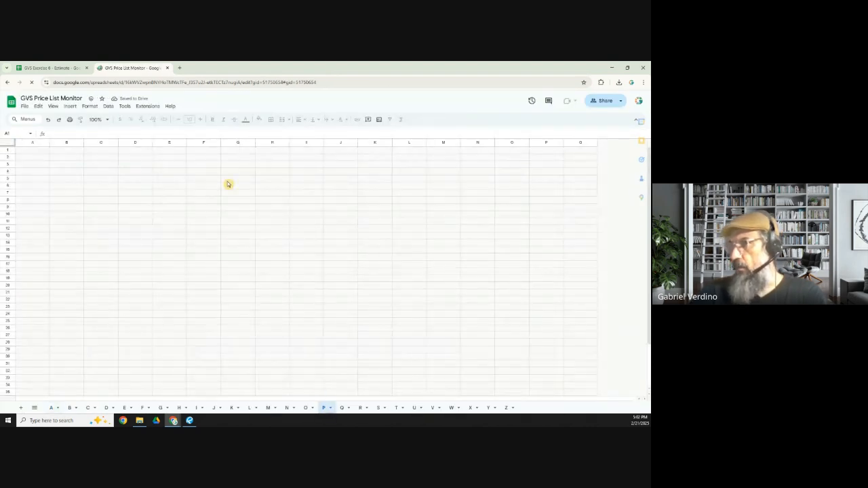
click(347, 199)
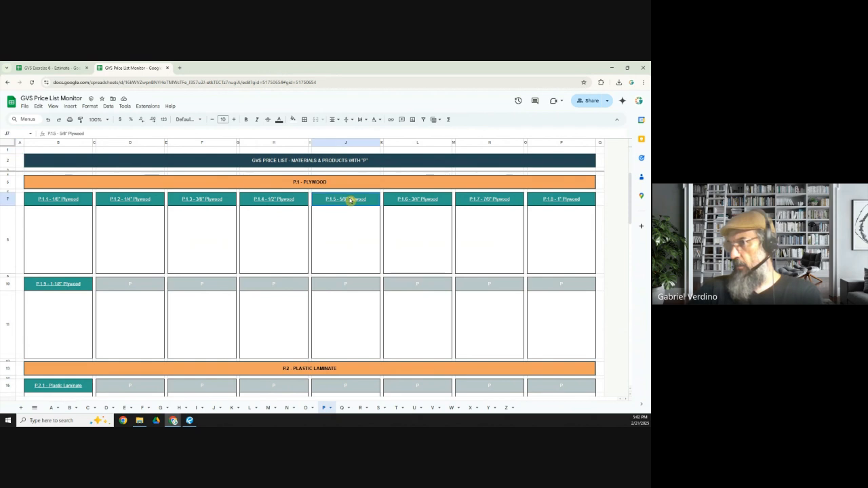
click(342, 215)
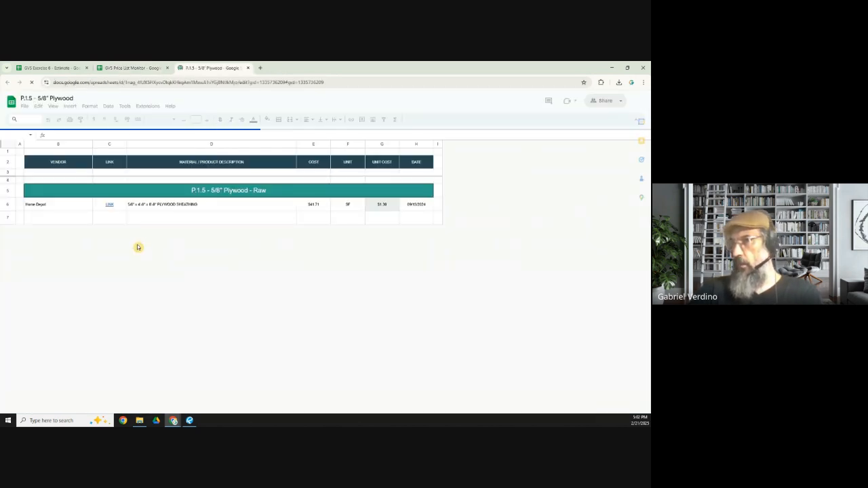
click(384, 207)
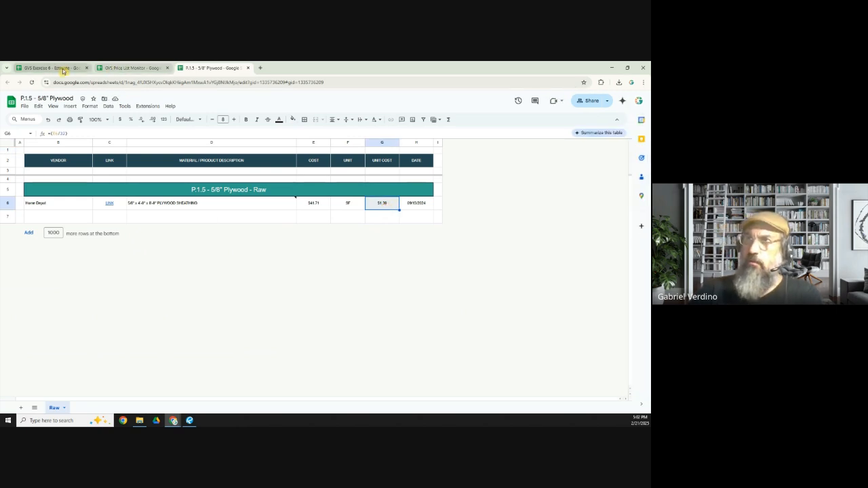
click(51, 67)
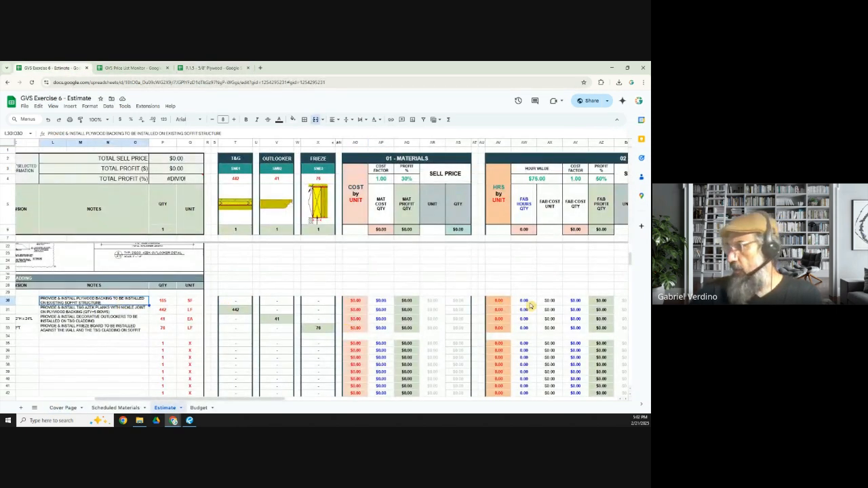
- Try the formula =1.3*1.07 as the fabrication hours by unit of the plywood backing in row 30, and reset it to 0
click(501, 304)
text(=1.38*1.67)
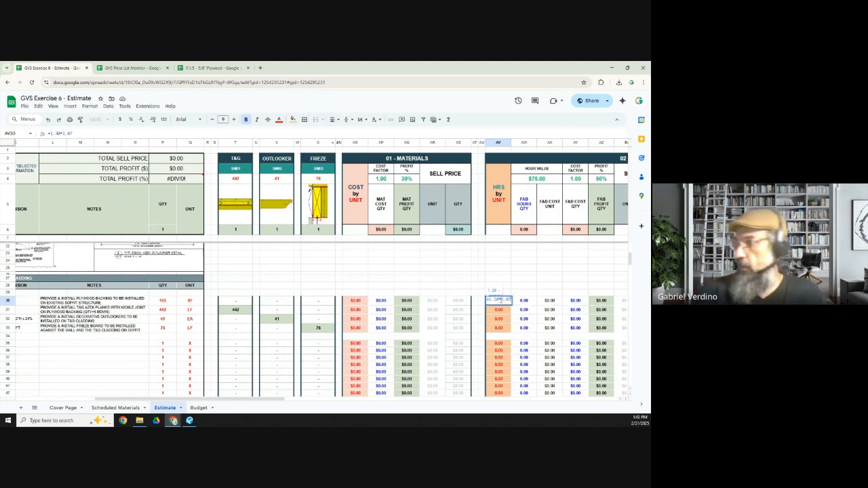
key(Tab)
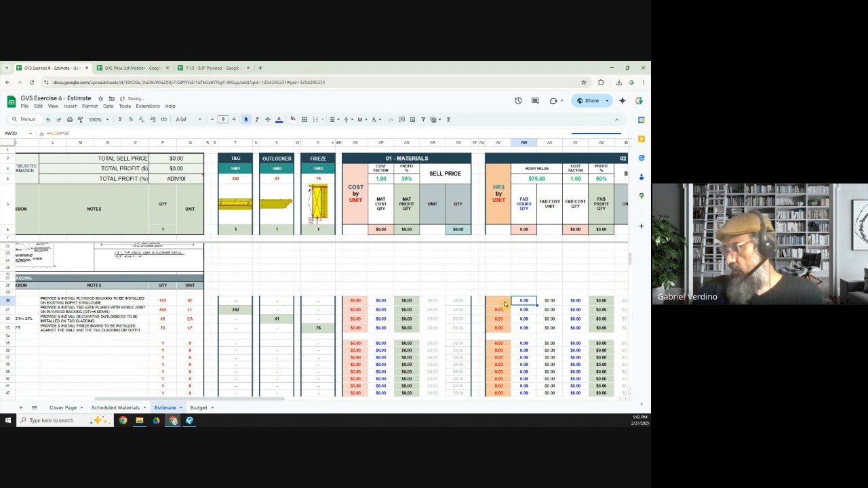
click(168, 303)
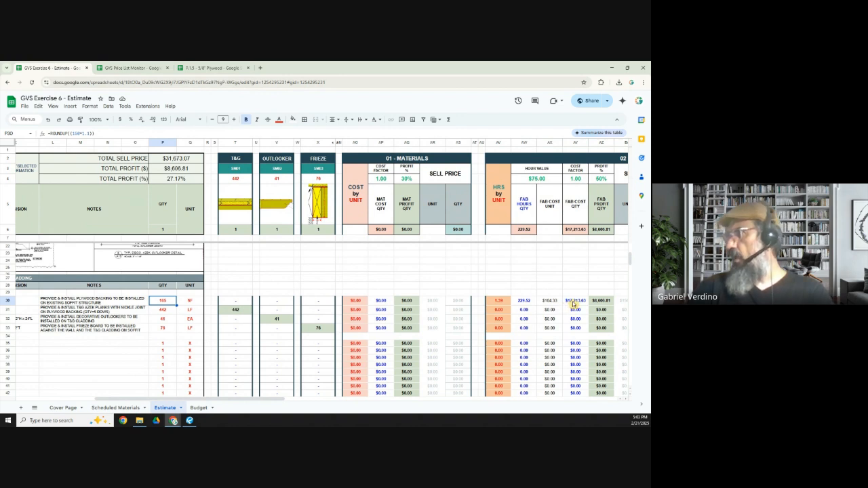
click(498, 302)
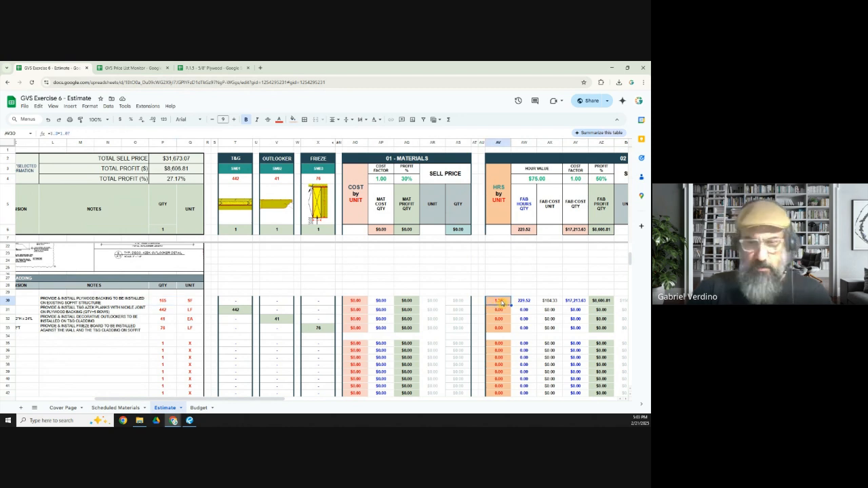
key(Delete)
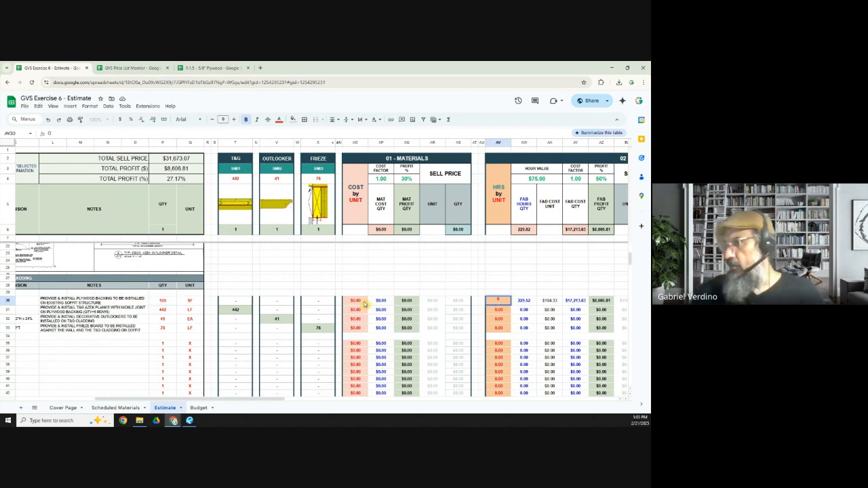
- Set the materials cost by unit of the plywood backing in row 30 to =1.3*1.07
click(360, 303)
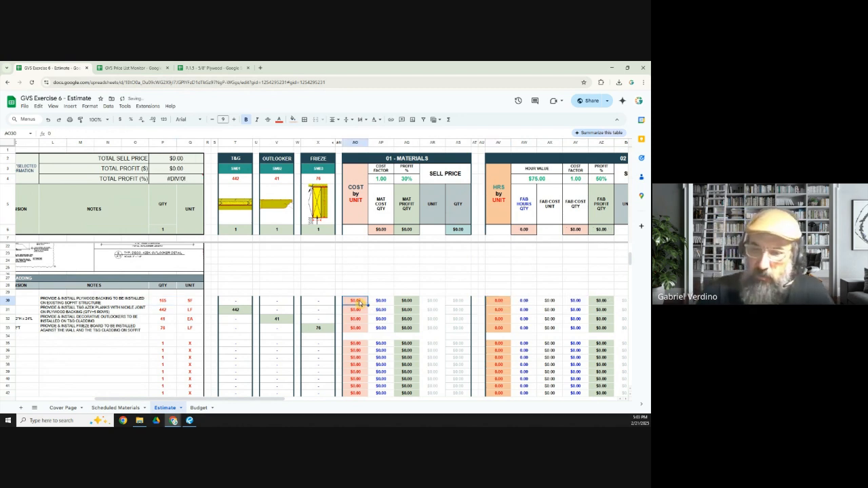
text(=1.3*1.07)
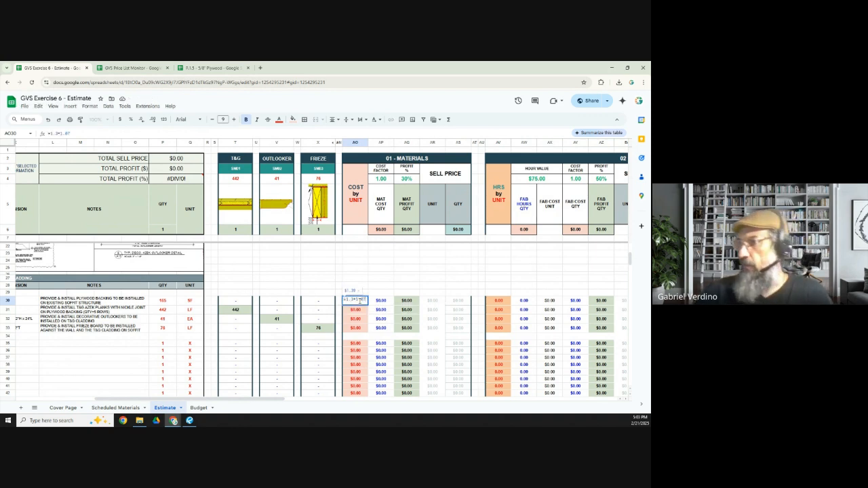
key(Tab)
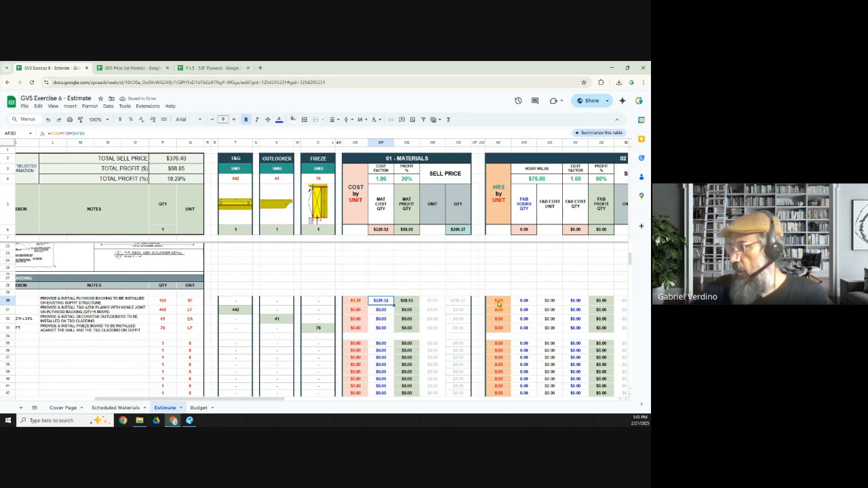
- Try 3 installation hours by unit for the plywood backing in row 30, and reset the value to 0
click(499, 304)
drag(281, 403, 483, 398)
click(328, 301)
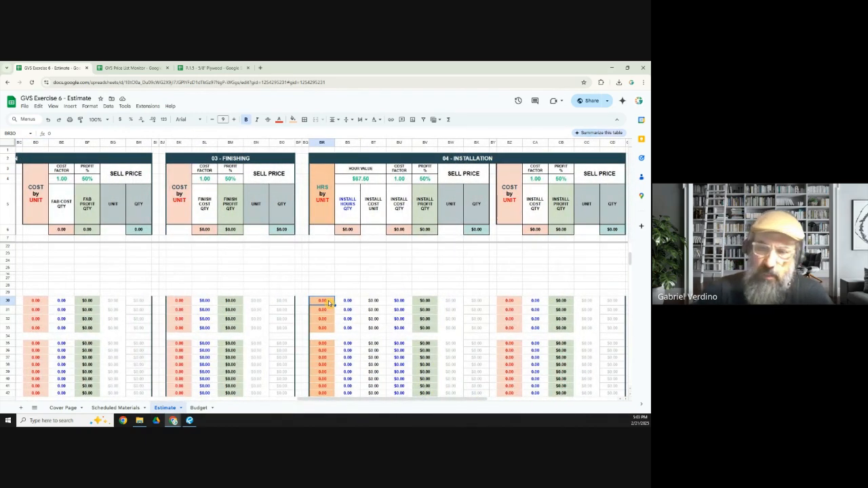
text(3)
key(Tab)
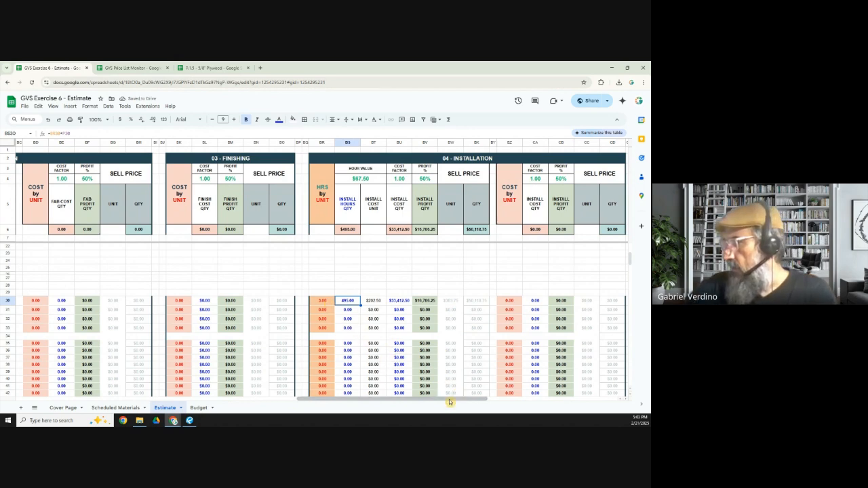
click(321, 303)
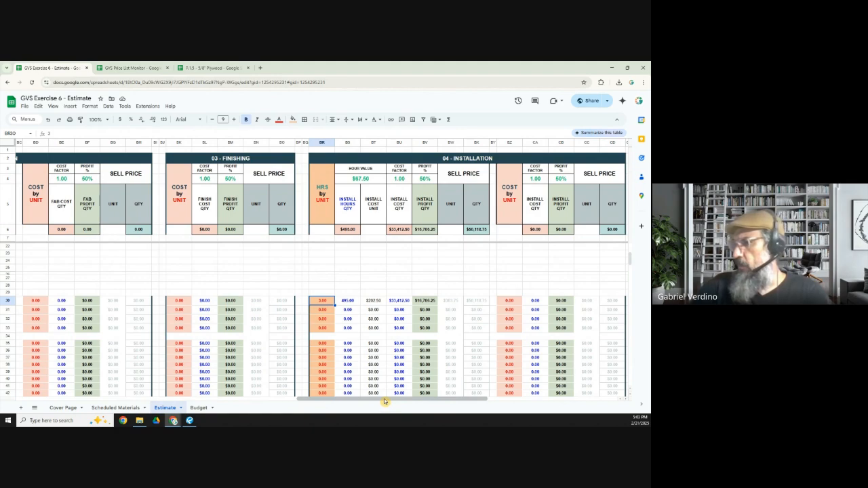
drag(384, 401, 416, 405)
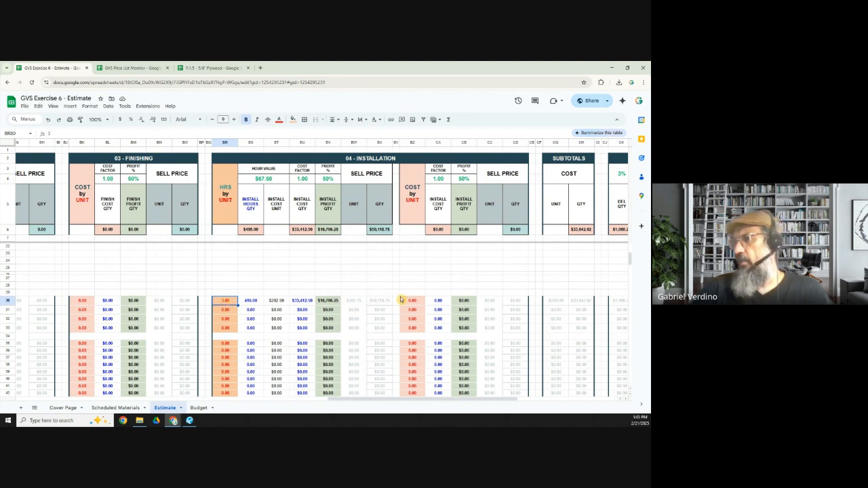
key(Delete)
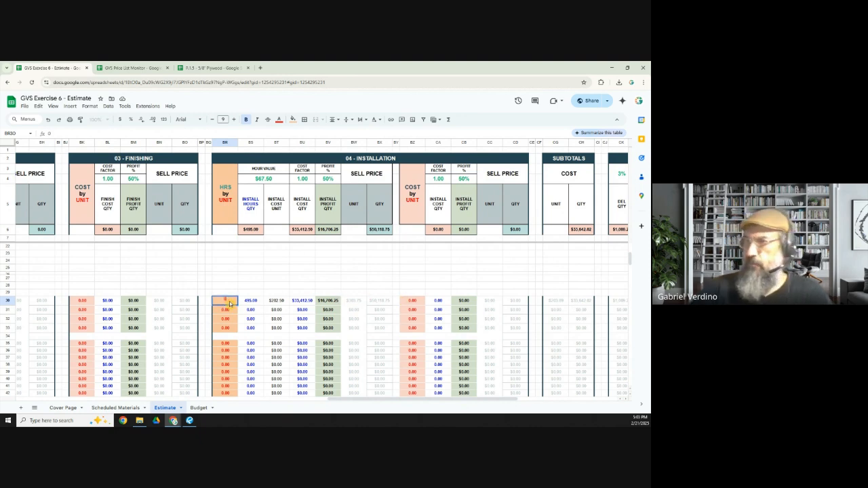
click(252, 285)
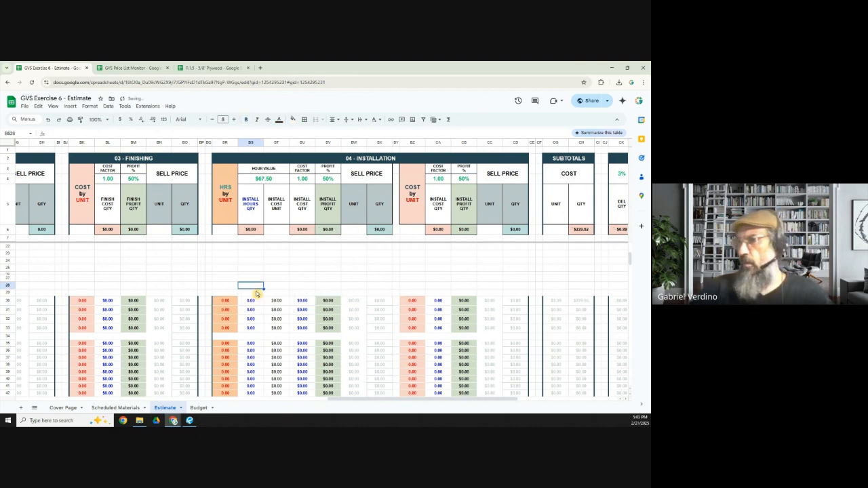
- Set the installation cost by unit of the plywood backing in row 30 to 3 and check the project expenses and totals
click(416, 301)
text(3)
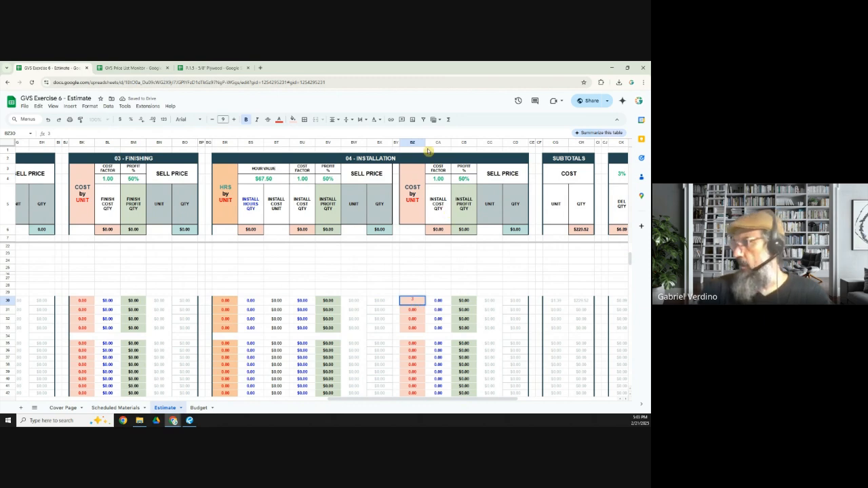
click(422, 275)
drag(415, 399, 611, 397)
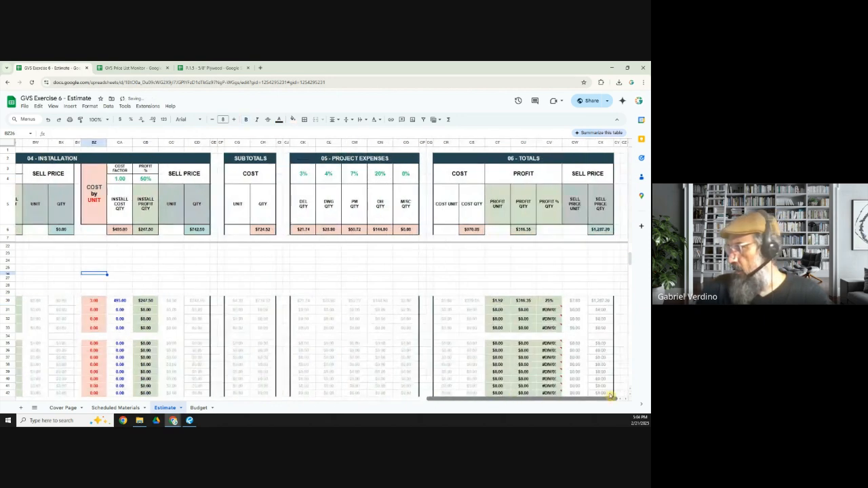
- Check the quantity sell price of the plywood backing in row 30 and review its installation and finishing columns
click(603, 302)
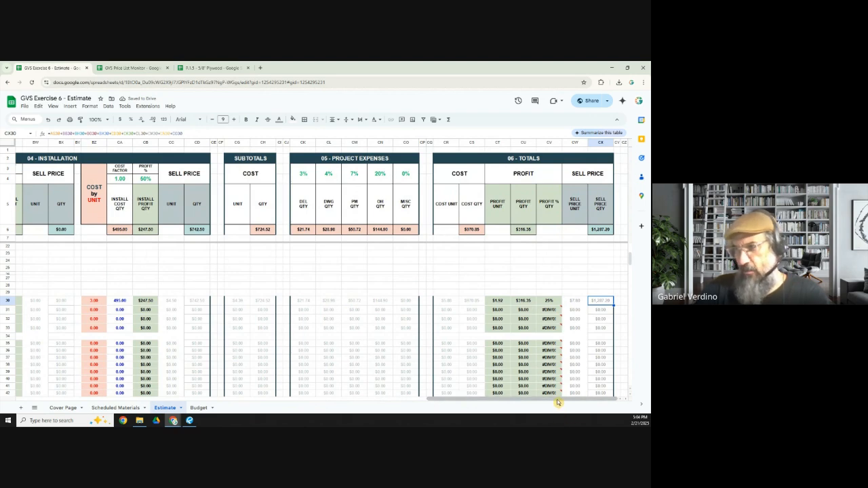
drag(557, 402, 426, 421)
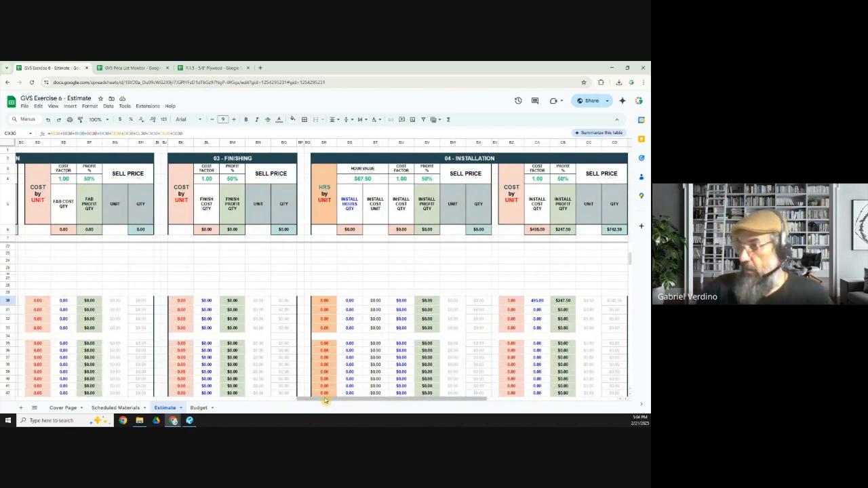
drag(326, 400, 330, 400)
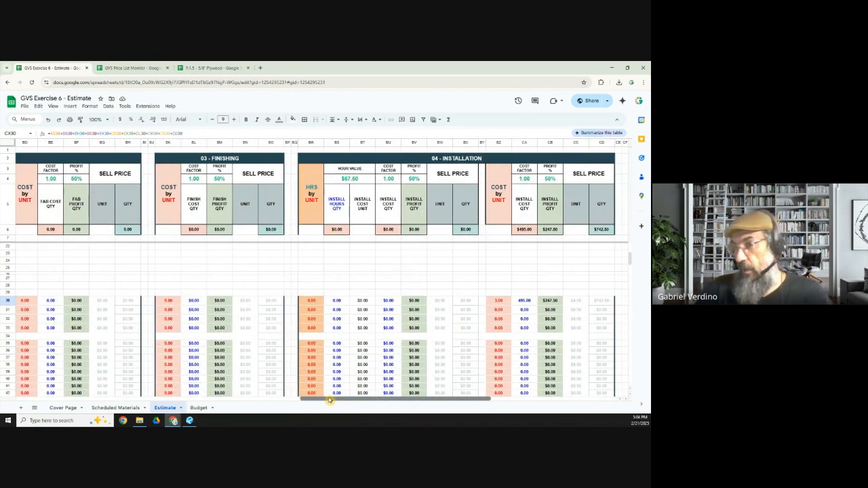
drag(428, 402, 148, 427)
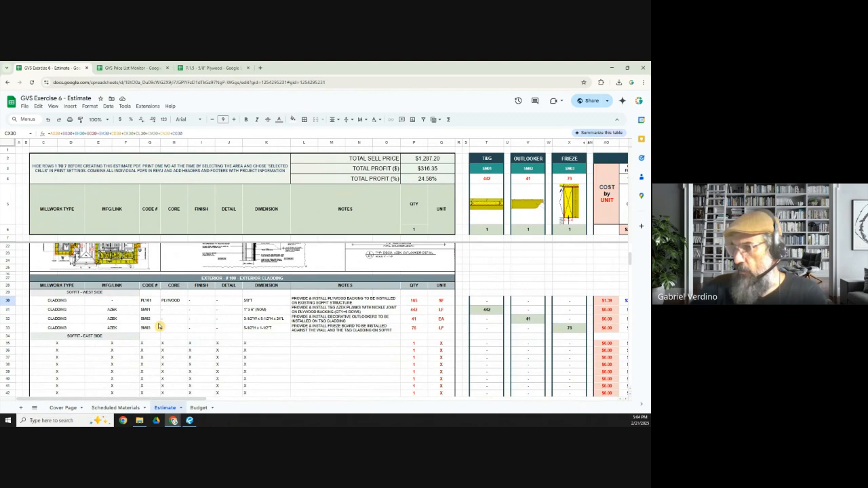
- Set the materials cost by unit of the T&G AZEK planks in row 31 to 10 and check their quantity
click(8, 310)
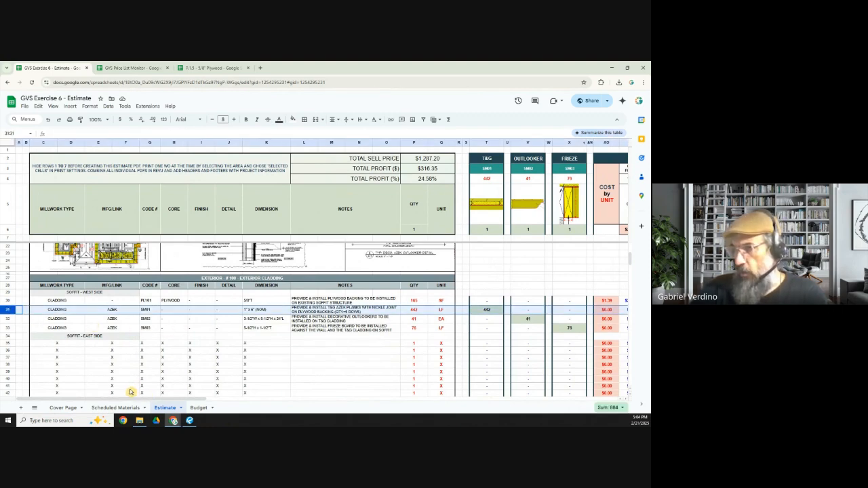
scroll(126, 400, right, 2)
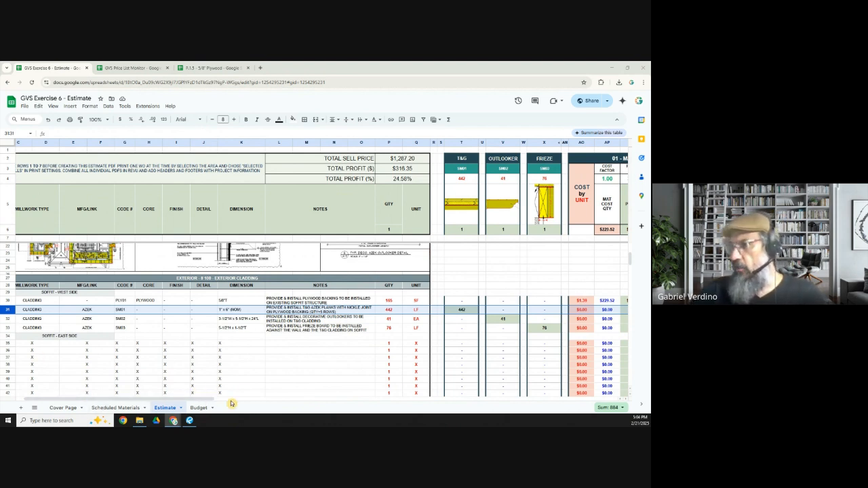
drag(193, 401, 204, 401)
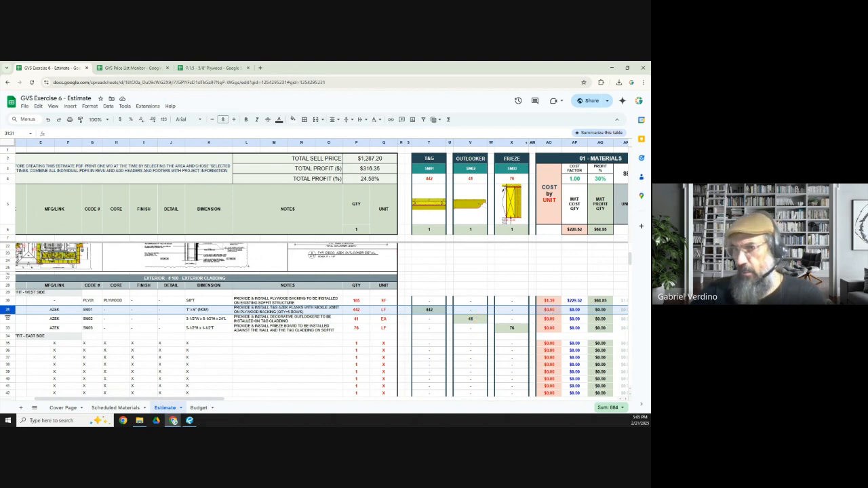
click(559, 313)
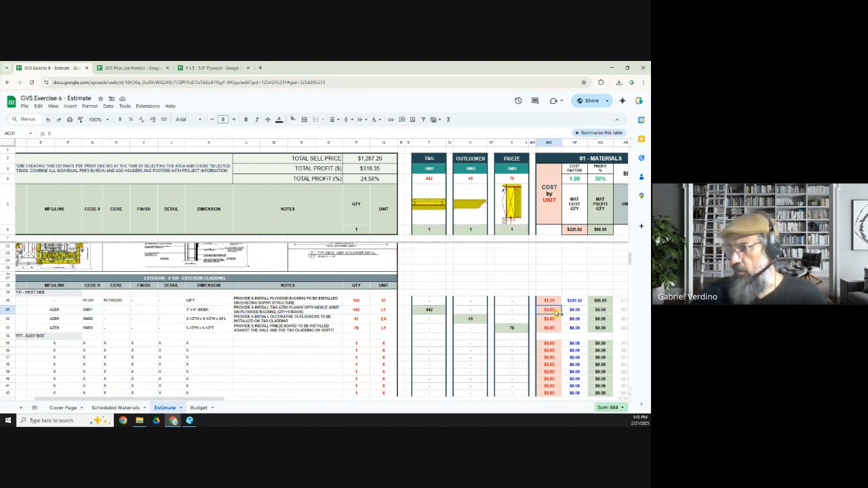
drag(206, 400, 241, 400)
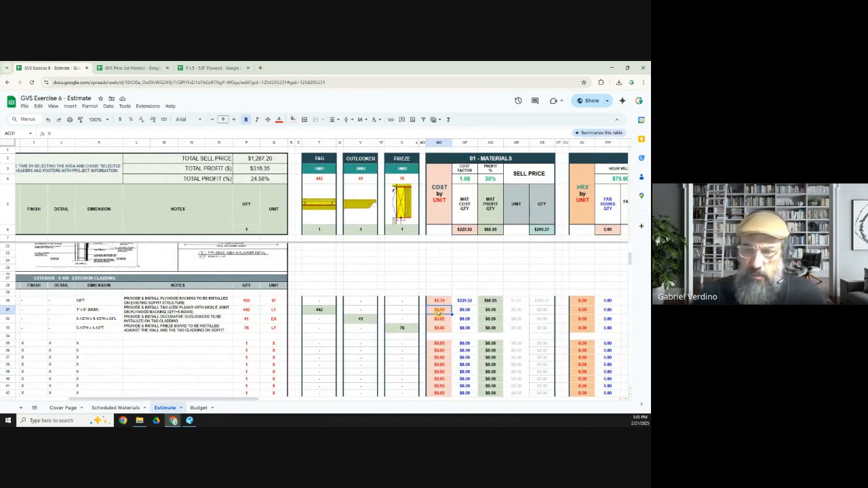
text(10)
key(Return)
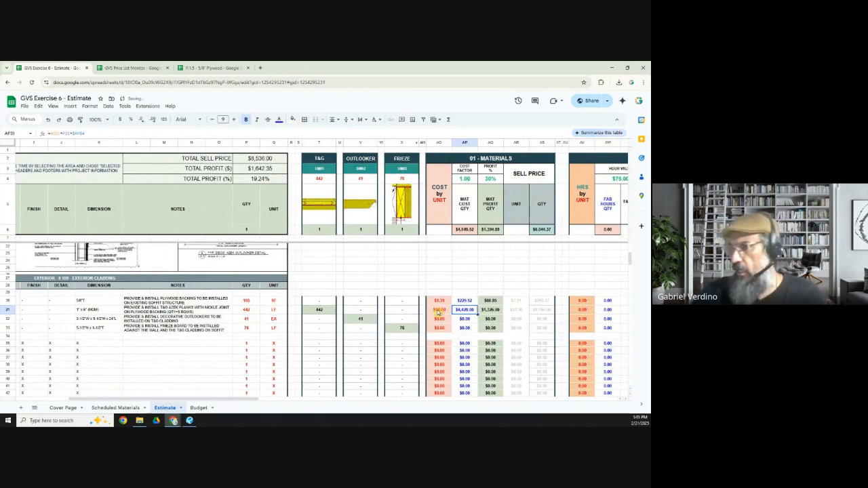
click(251, 312)
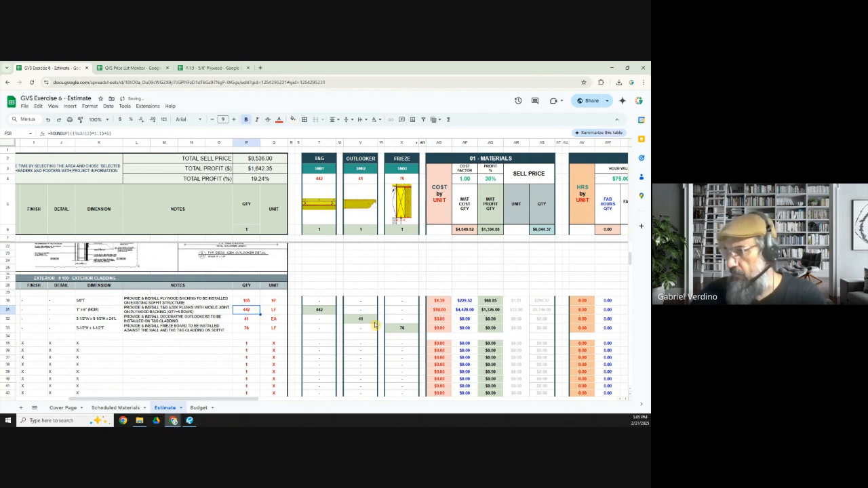
click(434, 312)
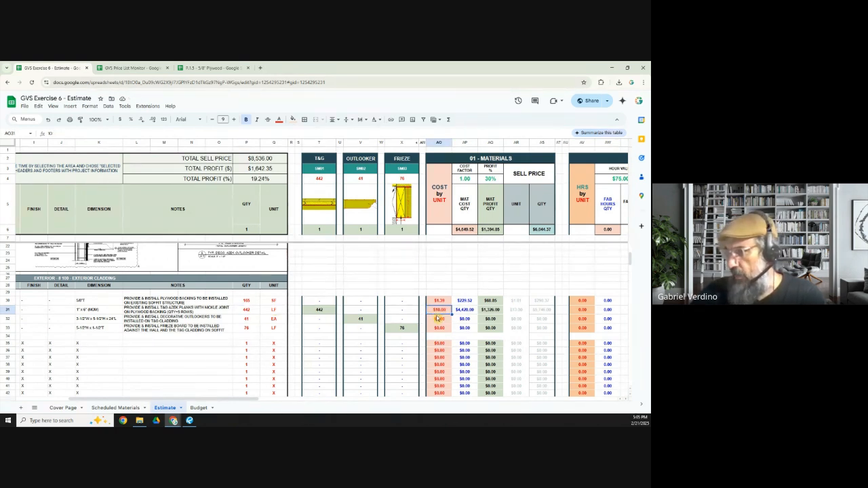
click(9, 310)
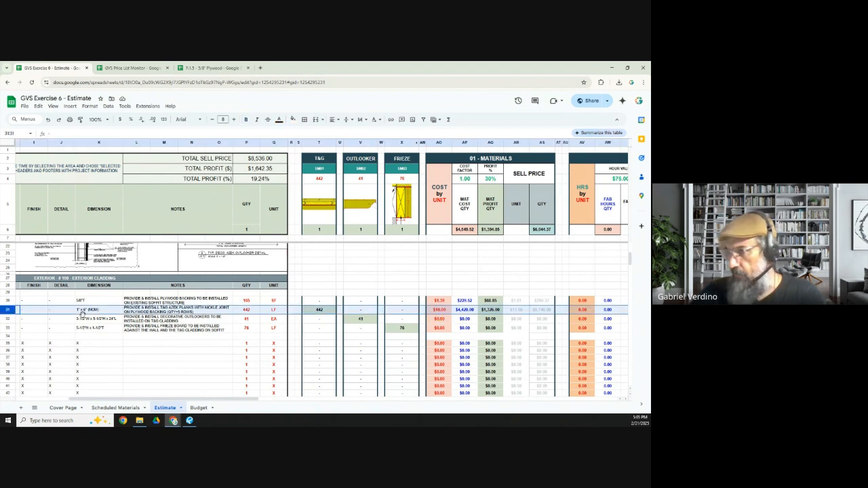
click(440, 313)
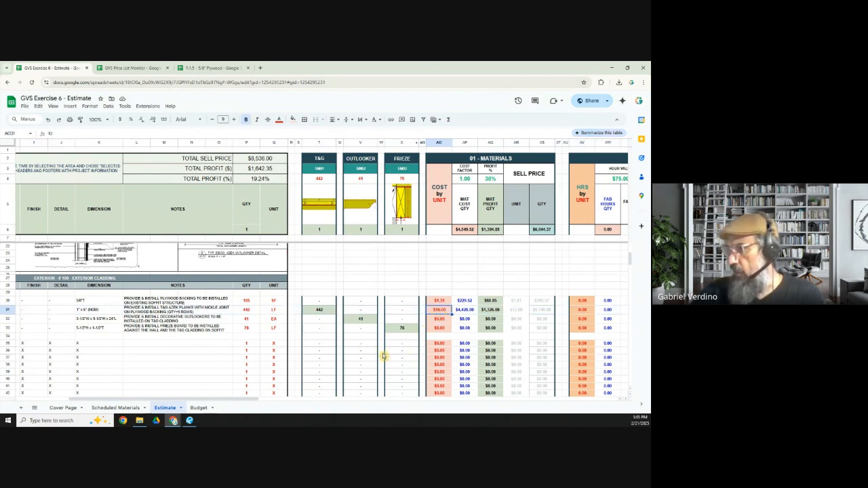
- Set the installation cost by unit of the T&G AZEK planks in row 31 to 8
drag(244, 401, 332, 405)
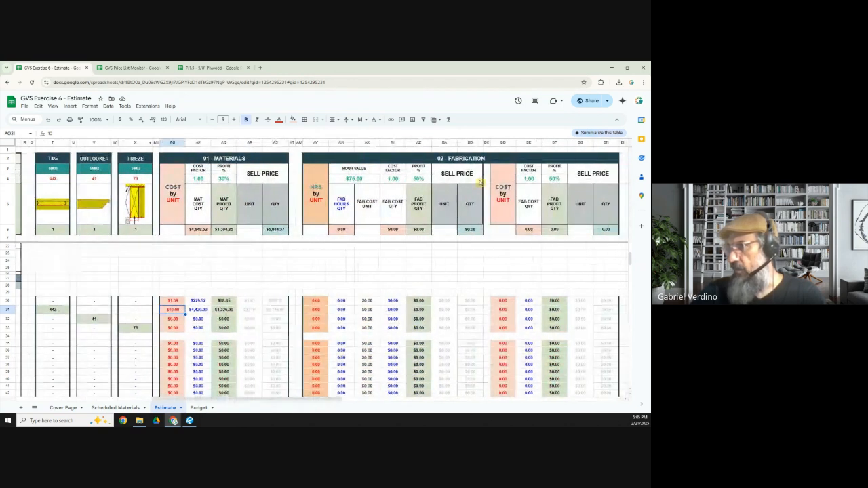
click(12, 310)
drag(210, 401, 310, 399)
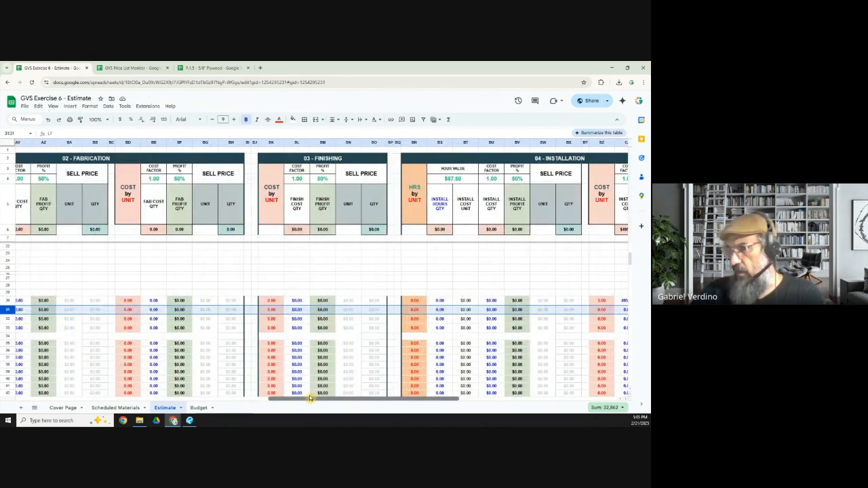
drag(310, 398, 371, 402)
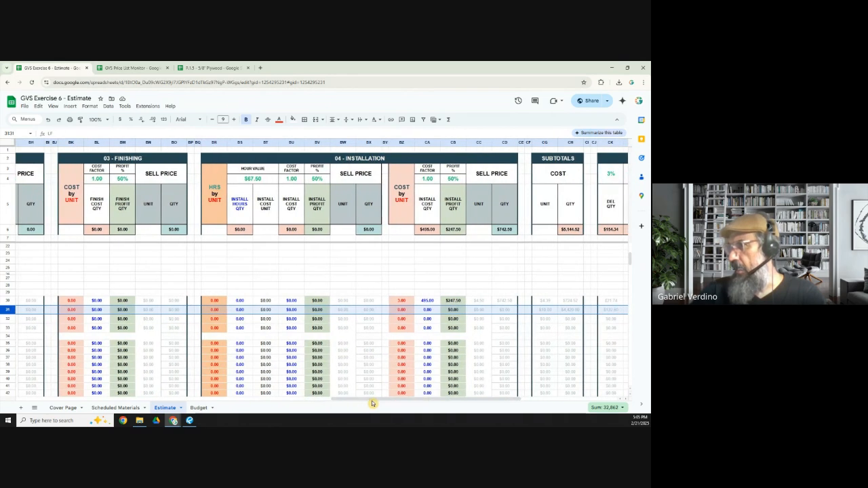
click(403, 311)
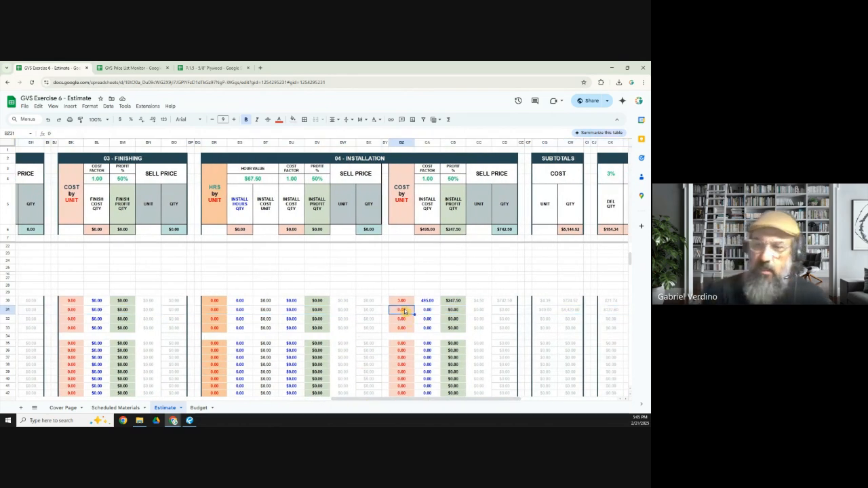
text(8)
key(Tab)
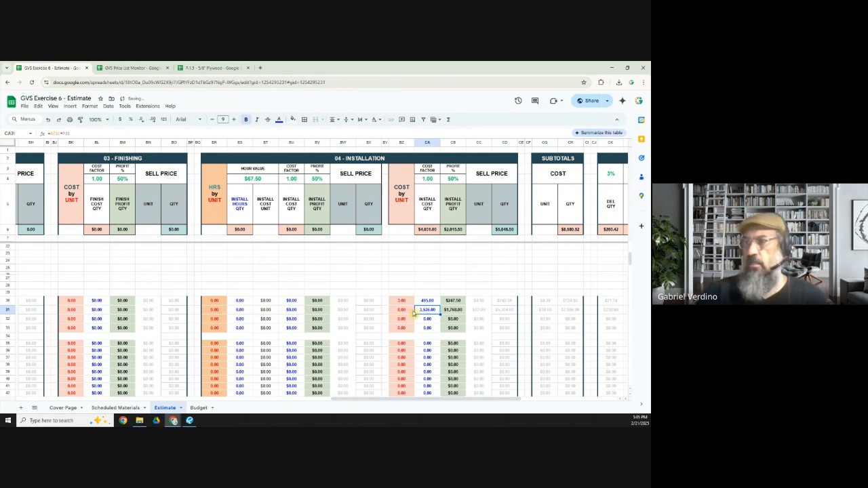
- Review the subtotals, project expenses and totals of the T&G planks in row 31, and the overall sell price and profit
click(403, 311)
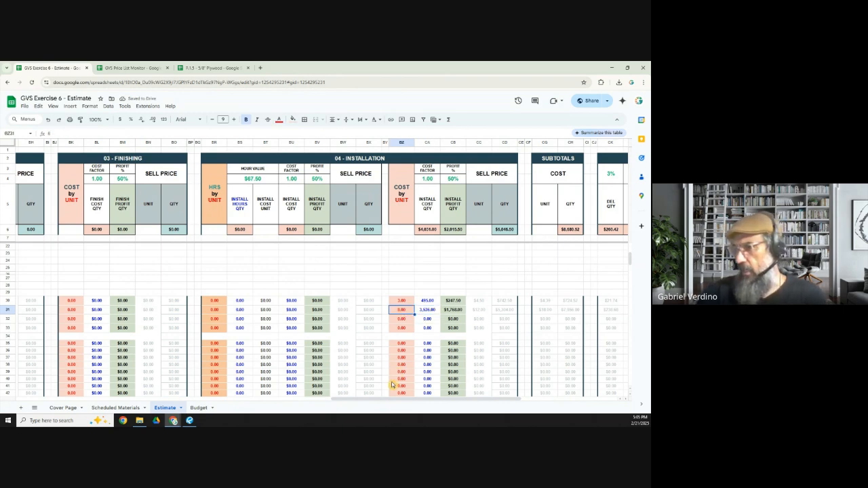
drag(382, 401, 465, 401)
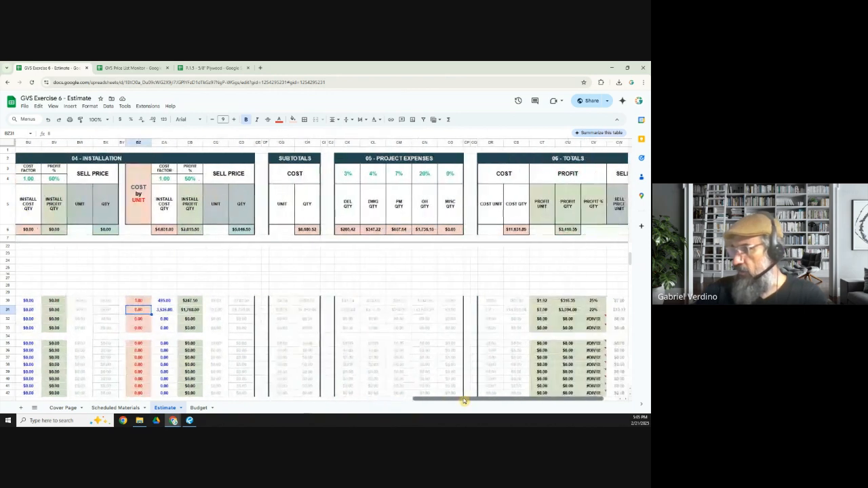
click(8, 310)
drag(425, 400, 405, 407)
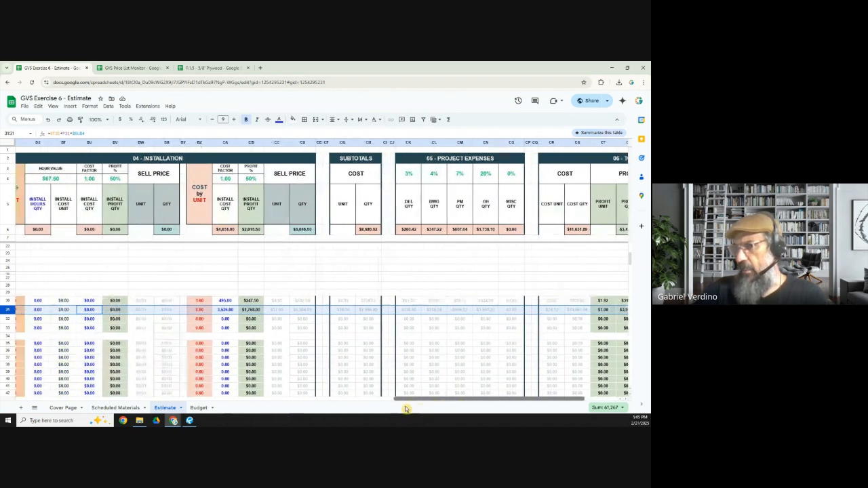
click(199, 311)
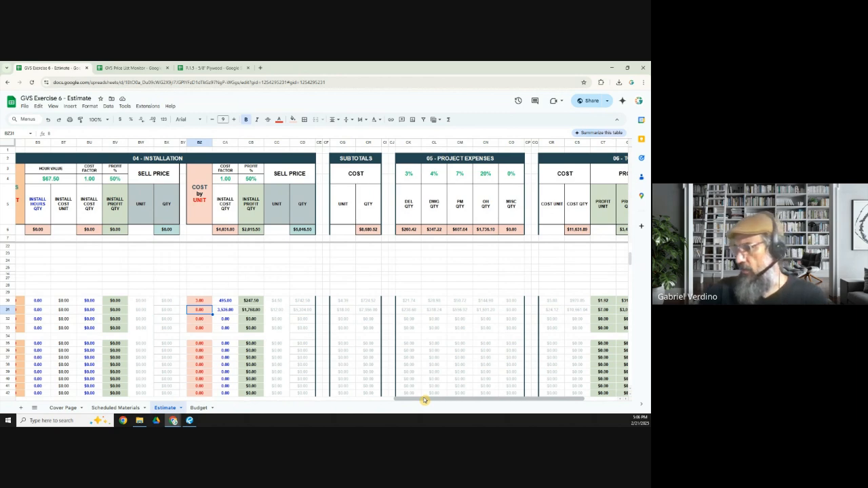
drag(424, 400, 61, 388)
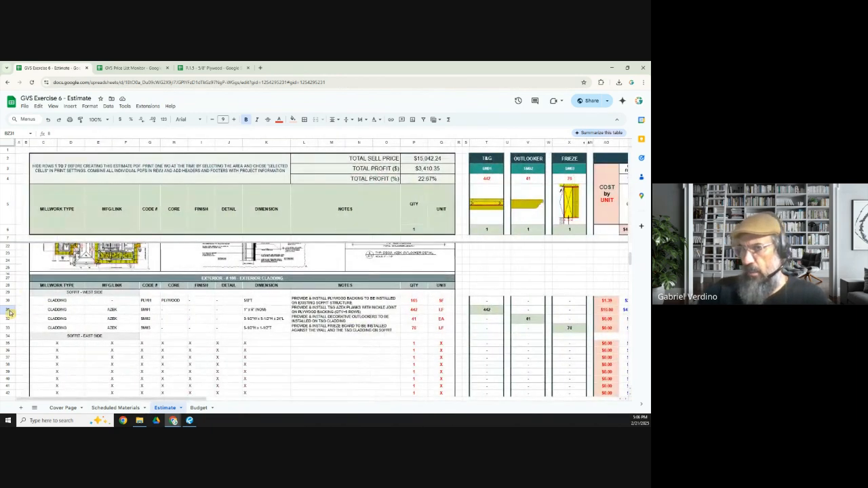
click(9, 311)
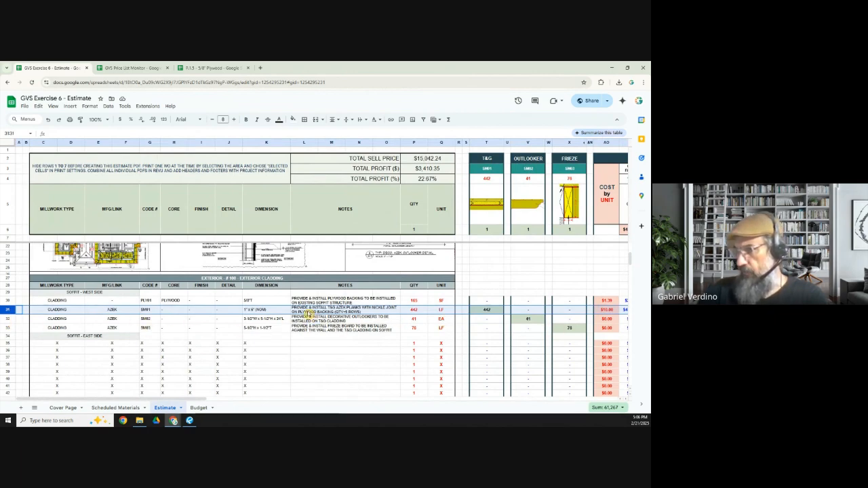
- Set the materials cost by unit of the decorative outlookers in row 32 to 80
click(10, 319)
drag(164, 399, 252, 399)
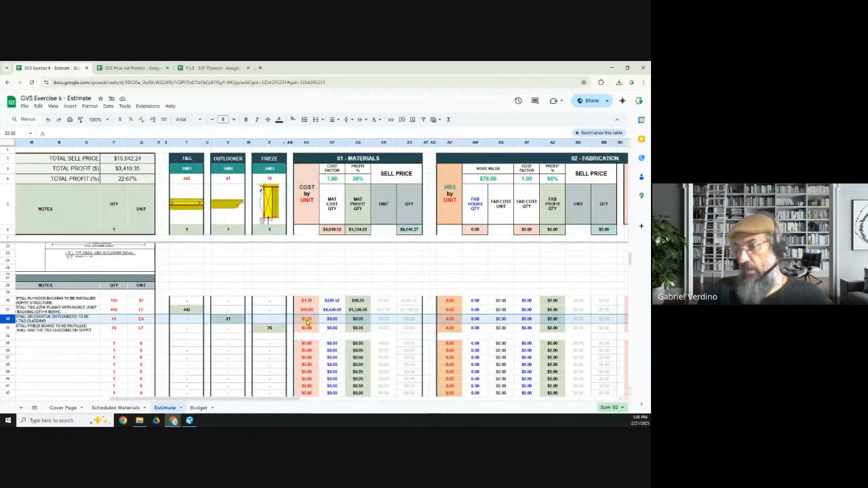
click(307, 320)
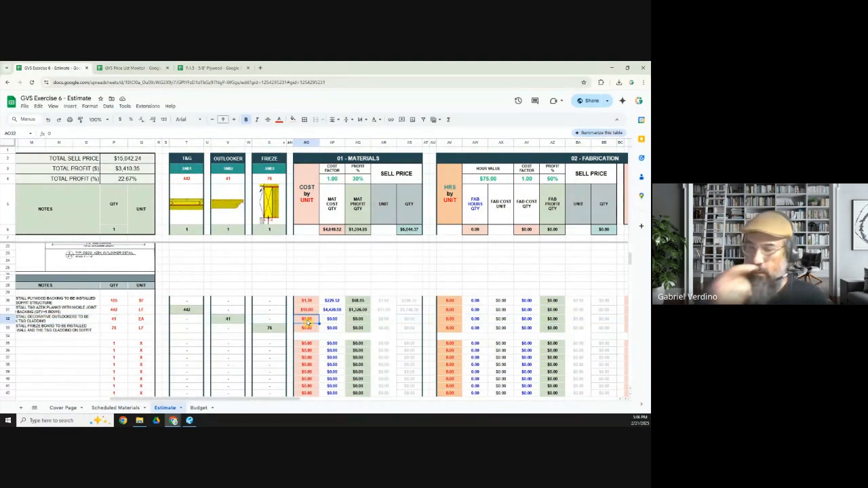
text(1)
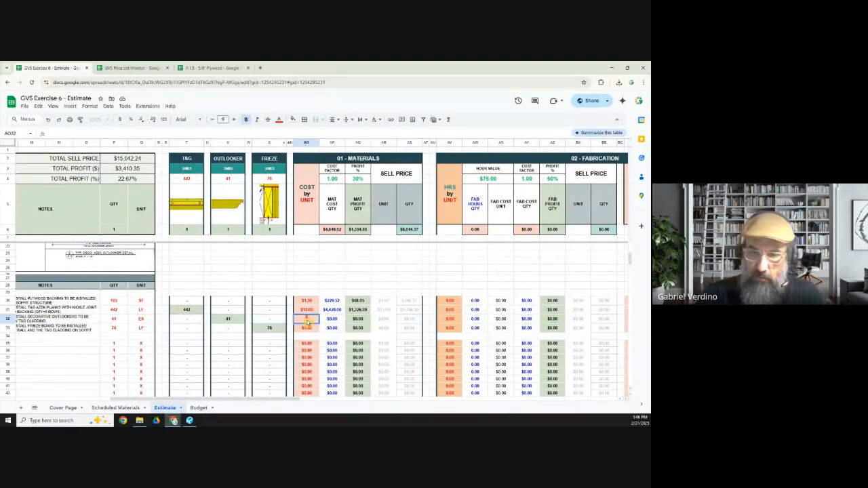
key(Return)
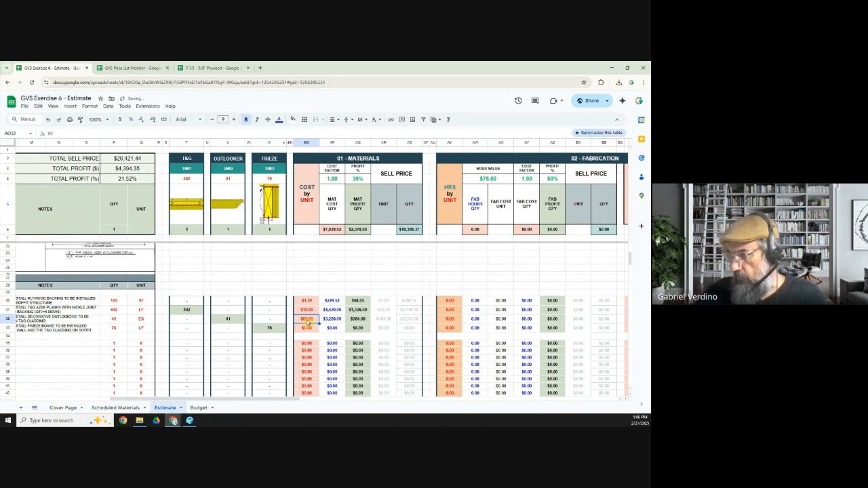
- Set the installation cost by unit of the decorative outlookers in row 32 to 50
scroll(214, 402, right, 5)
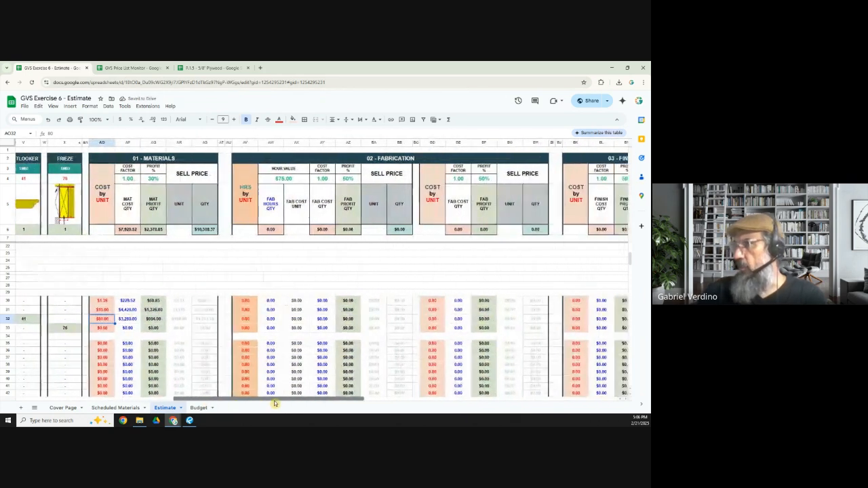
click(8, 320)
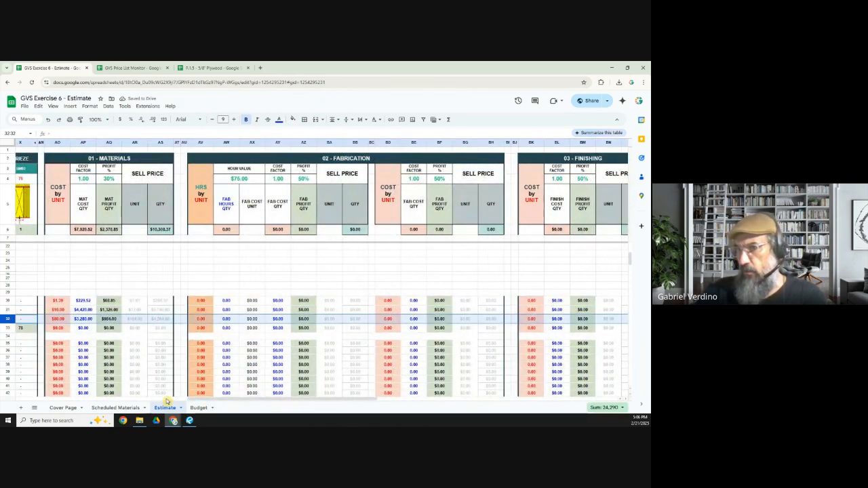
drag(212, 400, 350, 399)
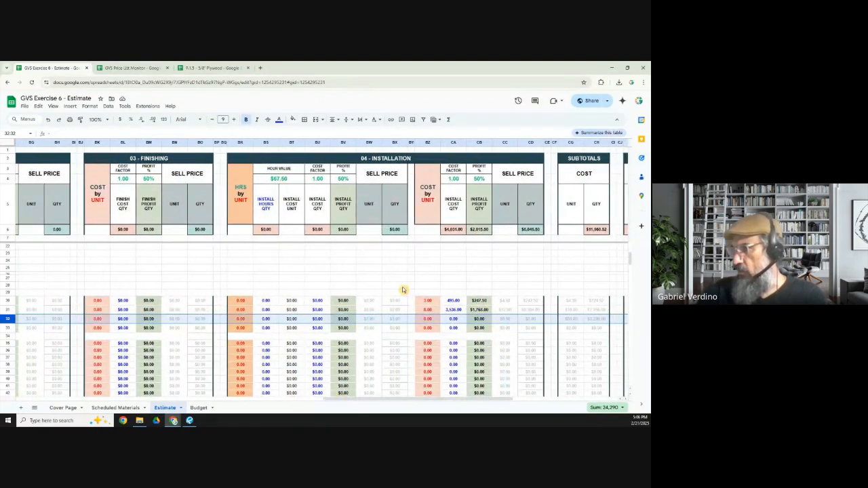
click(438, 321)
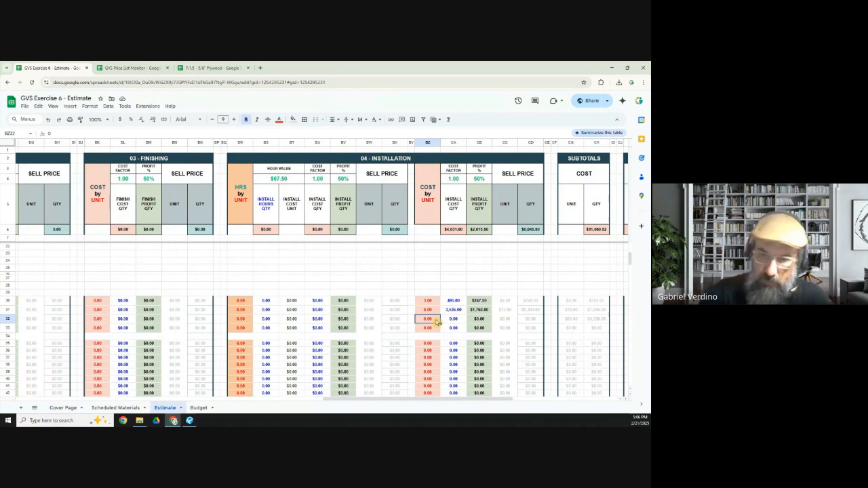
text(50)
key(Tab)
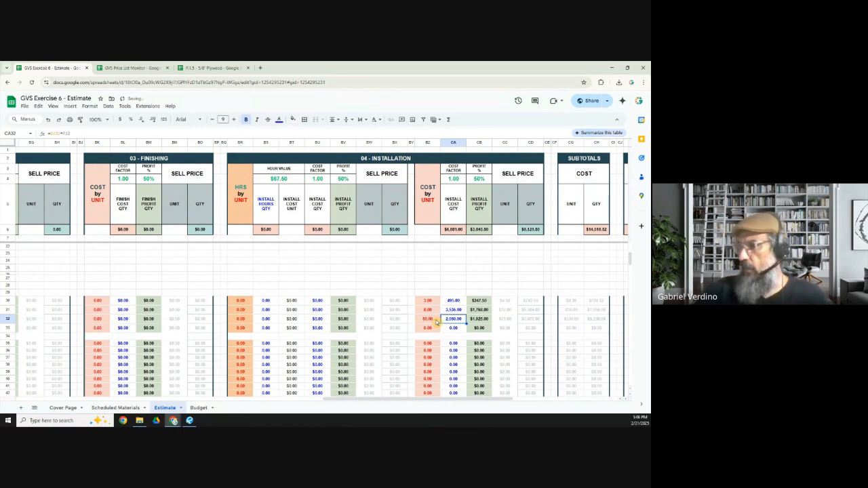
click(438, 322)
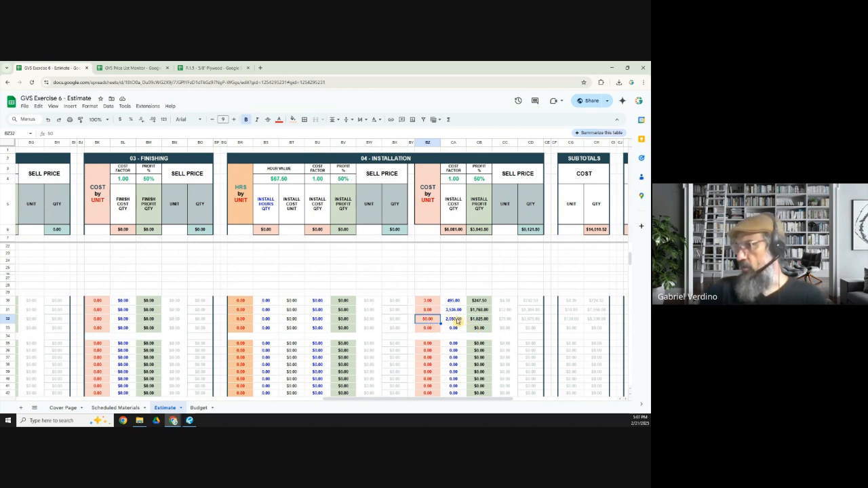
- Review the installation cost of the decorative outlookers in row 32 along with the row's subtotals and project expenses
click(451, 320)
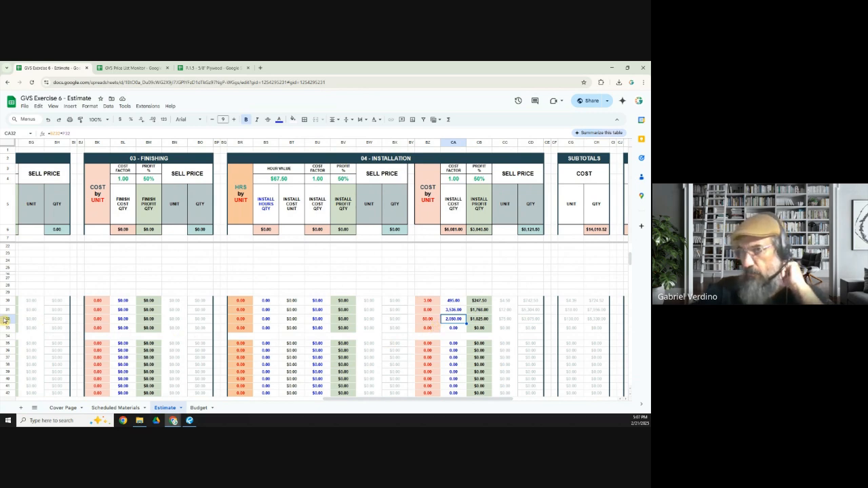
click(5, 320)
drag(330, 401, 379, 399)
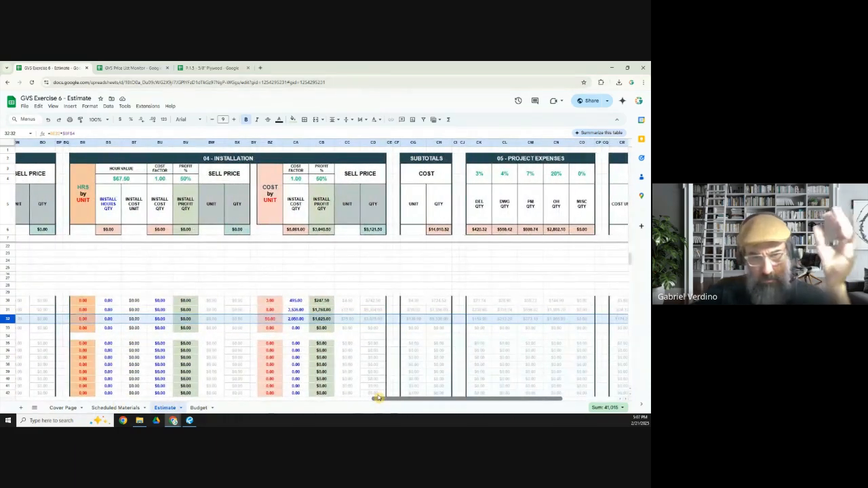
drag(378, 398, 353, 399)
- Try pricing the outlookers' installation in row 32 by labor, with cost by unit at 0 and hours by unit at 0.5
click(353, 320)
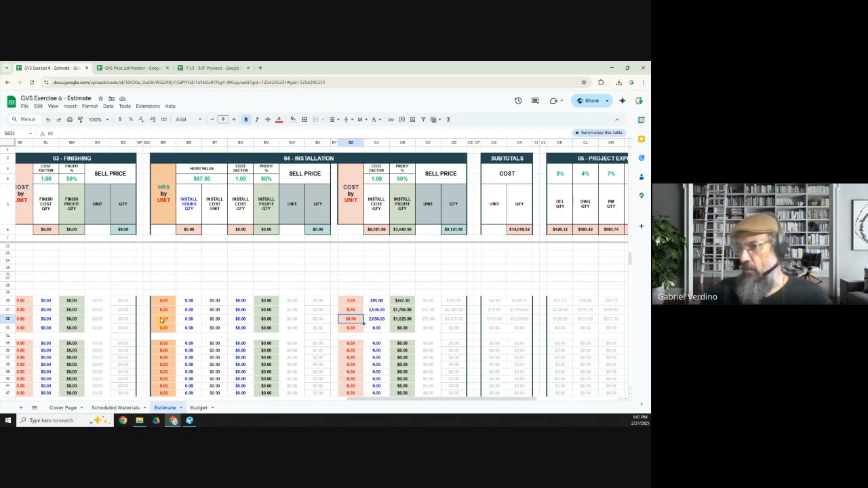
key(Delete)
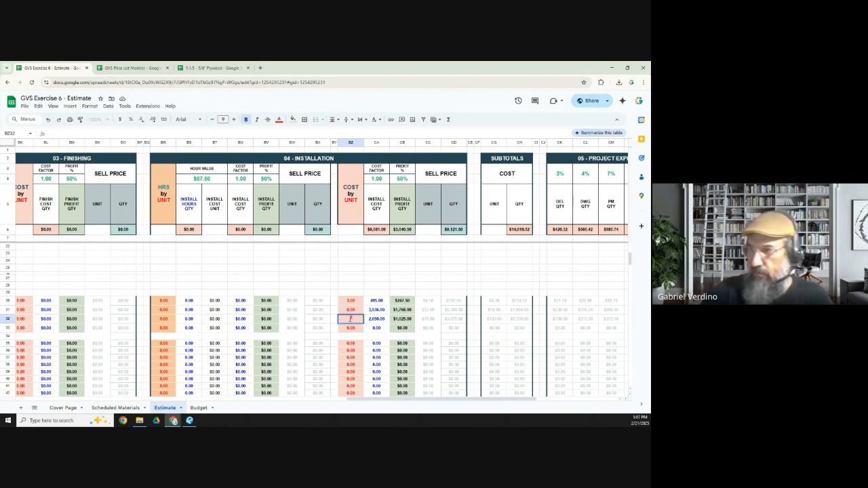
key(Right)
click(161, 323)
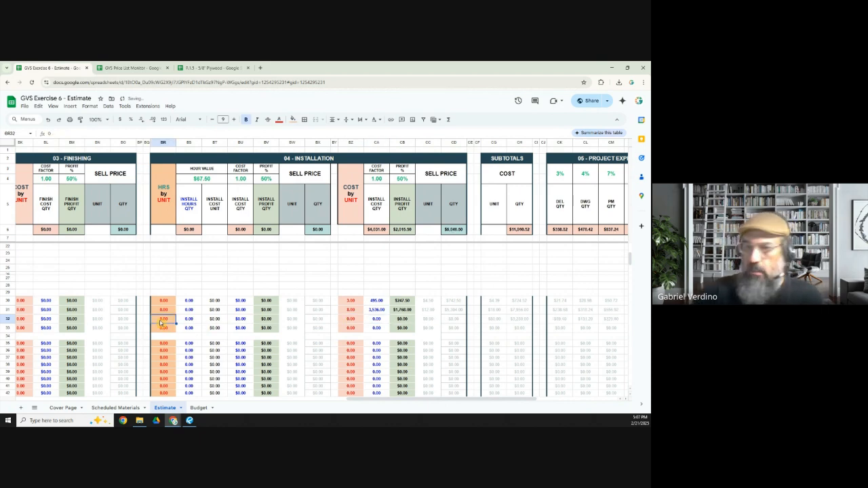
text(0.5)
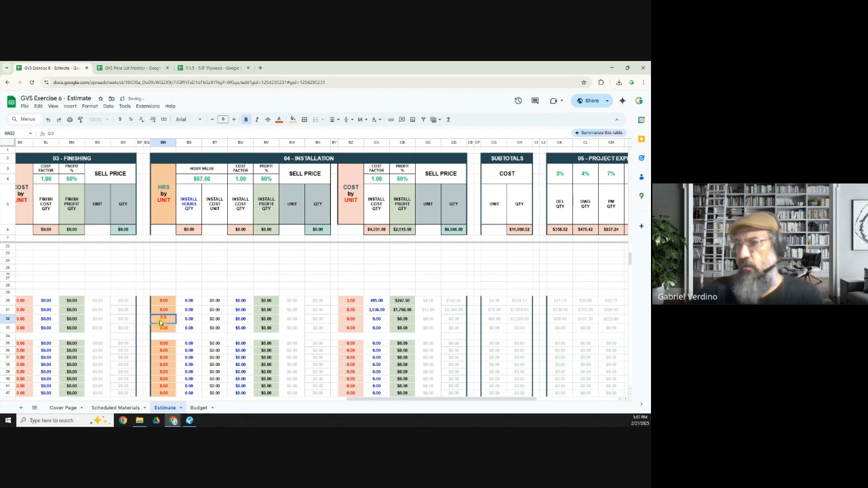
key(Tab)
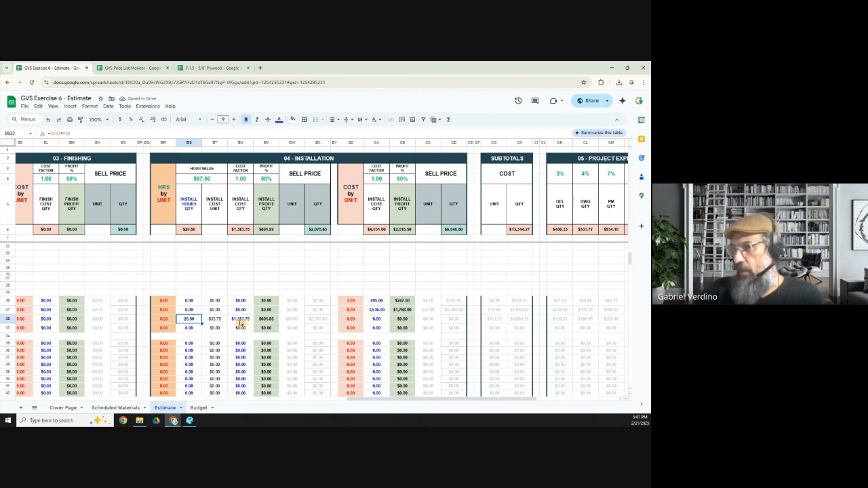
click(241, 321)
- Reset the outlookers' installation hours by unit in row 32 to 0 and set the installation cost by unit to 50
click(167, 321)
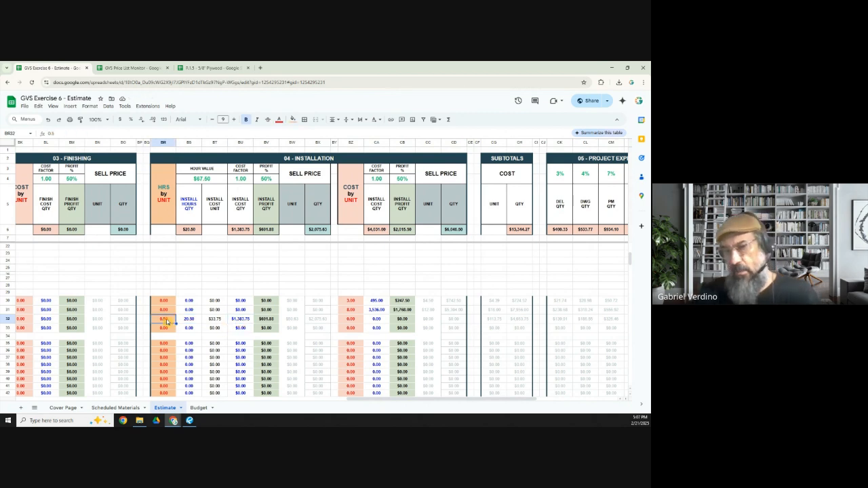
text(0)
click(354, 320)
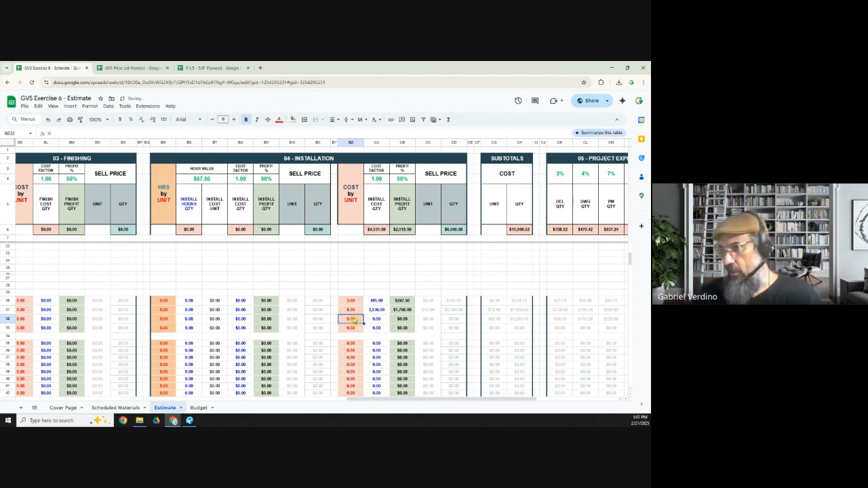
text(50)
click(303, 317)
click(373, 321)
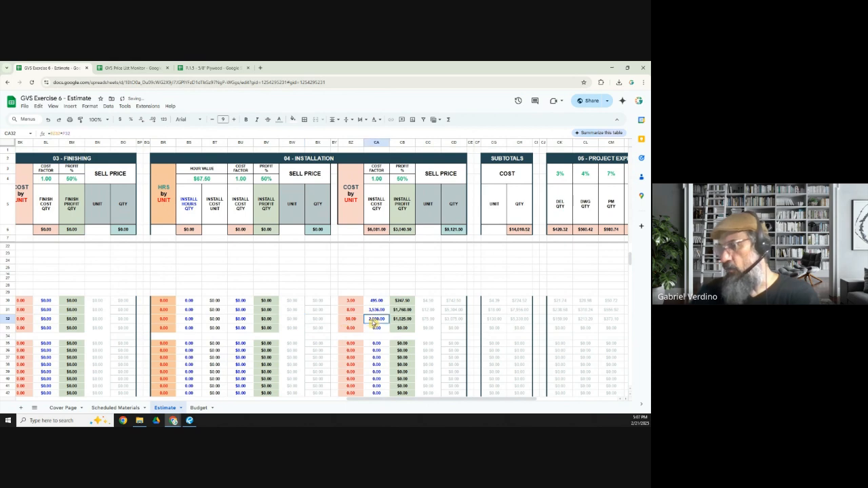
click(352, 321)
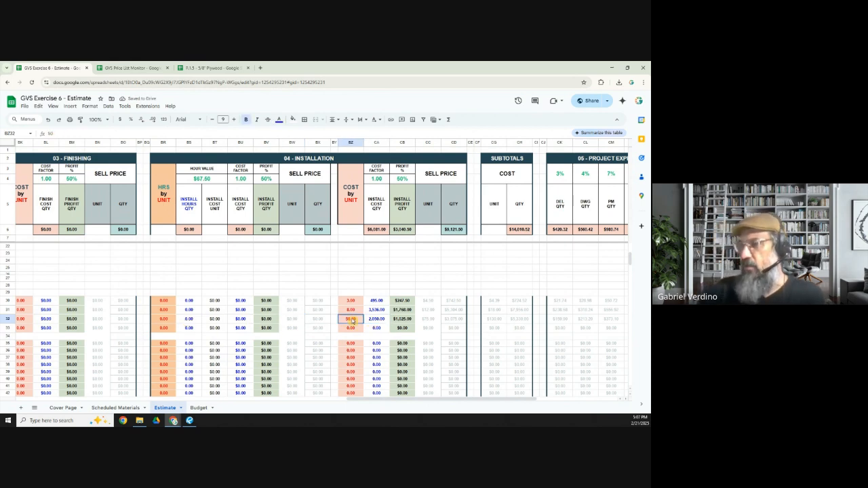
- Try adding 0.5 installation hours by unit to the outlookers in row 32 and compare with the cost by unit
click(165, 321)
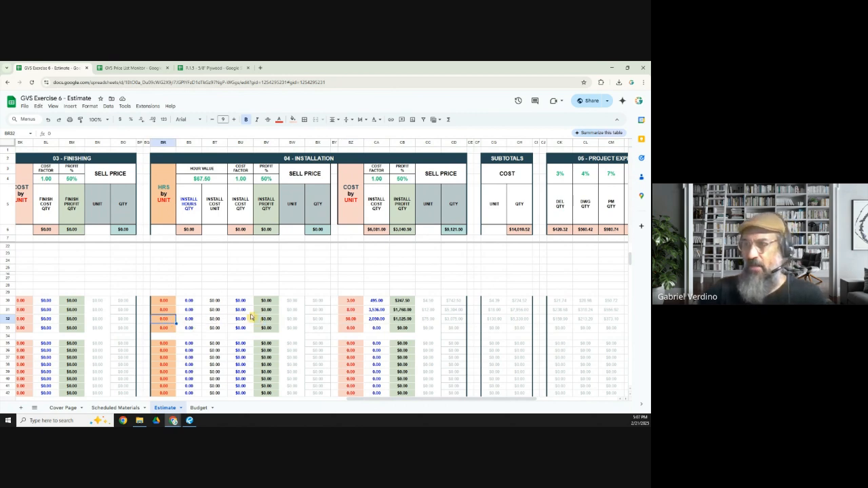
double_click(167, 320)
text(6.5)
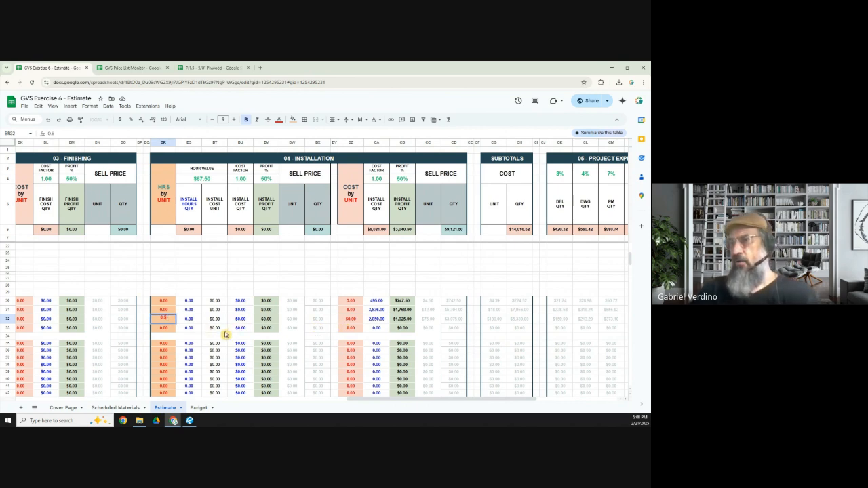
key(Return)
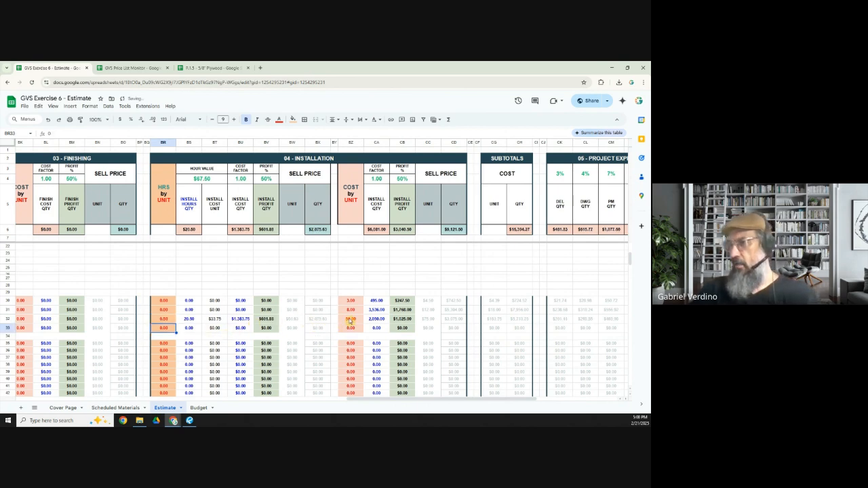
click(240, 318)
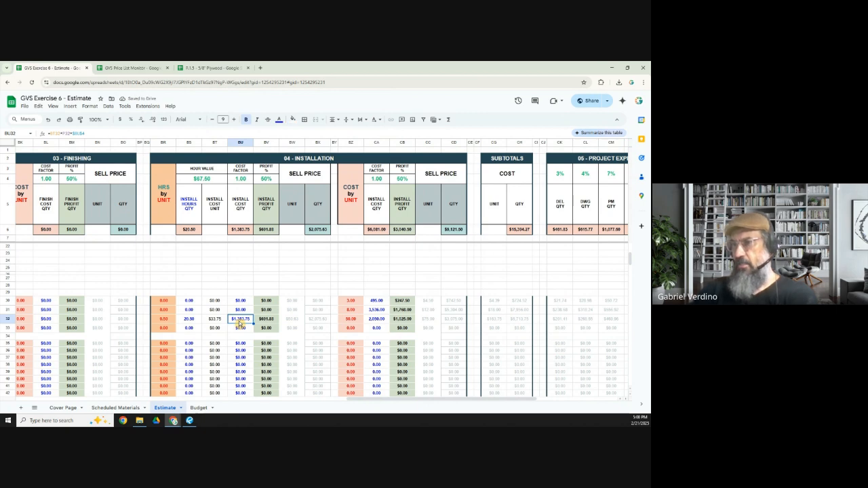
click(348, 321)
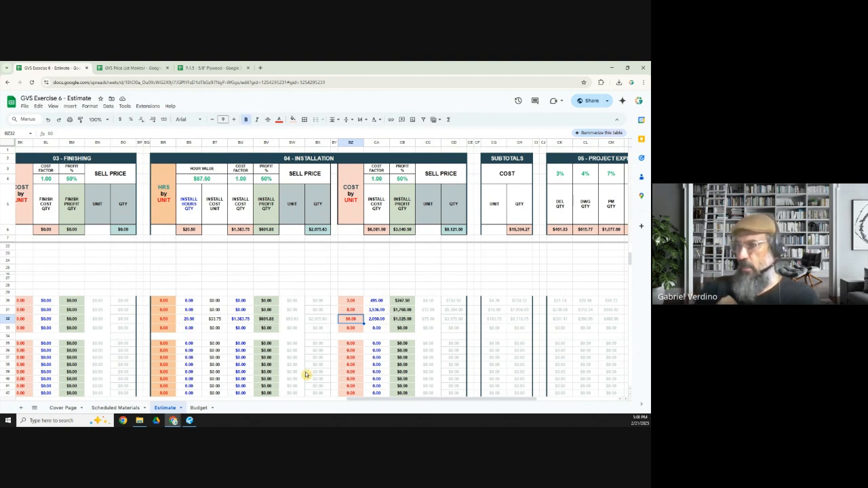
- Set the outlookers' installation hours by unit in row 32 to 0 again, leaving only the cost by unit
click(164, 321)
key(Delete)
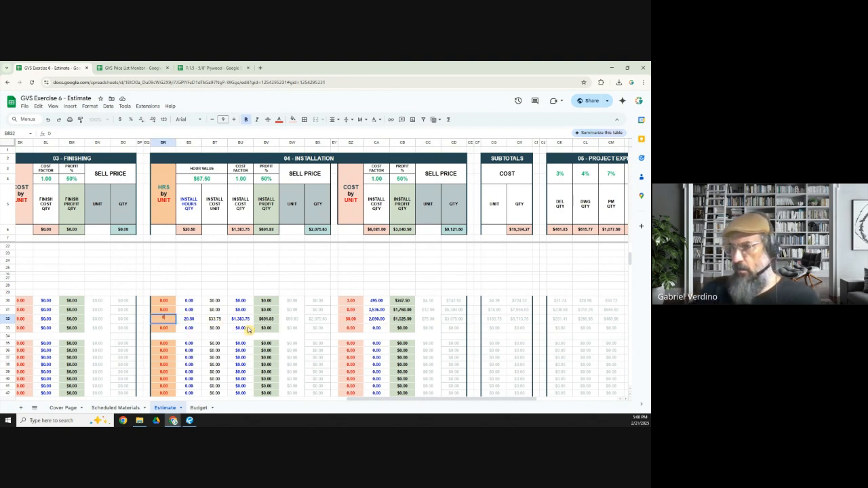
click(271, 320)
click(353, 320)
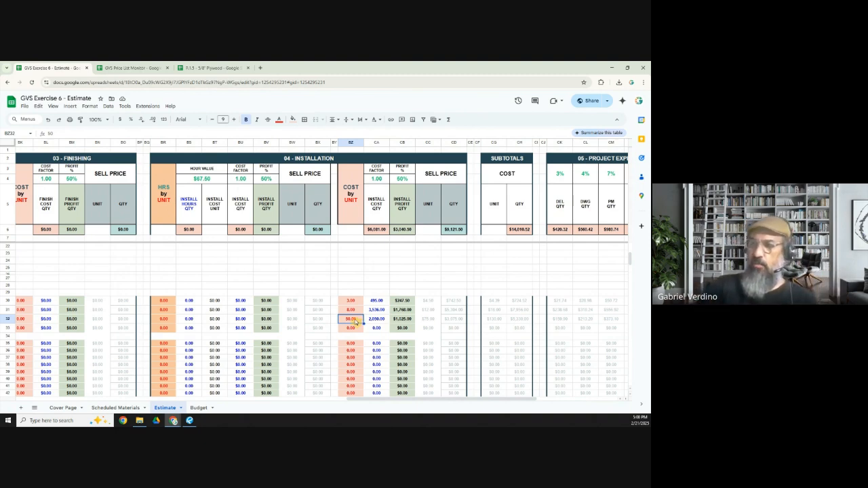
click(160, 321)
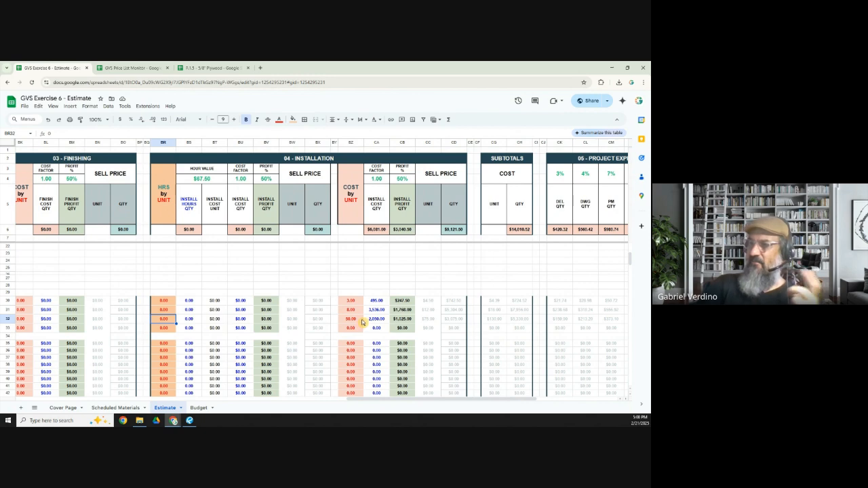
- Set the materials cost by unit of the AZEK frieze board in row 33 to 8
click(8, 320)
drag(352, 401, 40, 400)
click(6, 329)
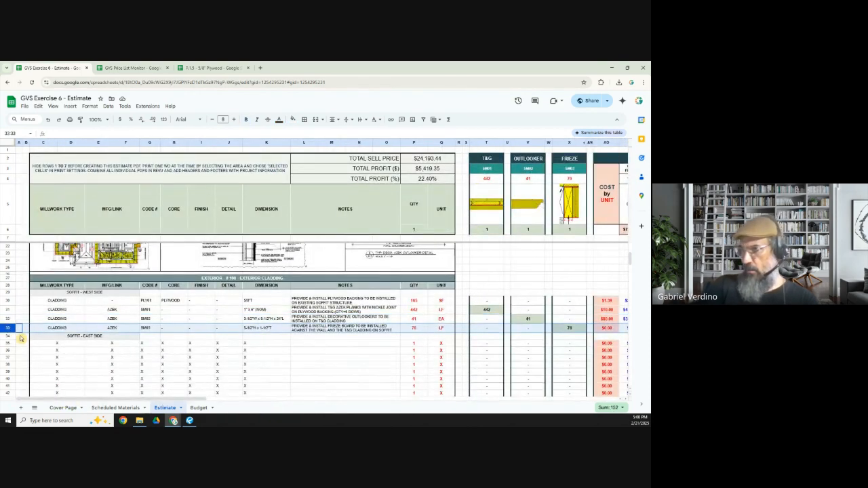
drag(171, 398, 263, 400)
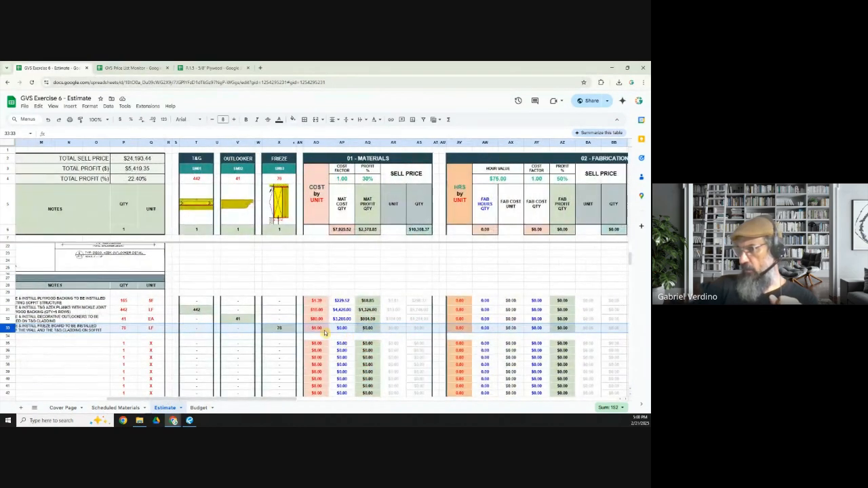
click(316, 329)
double_click(317, 328)
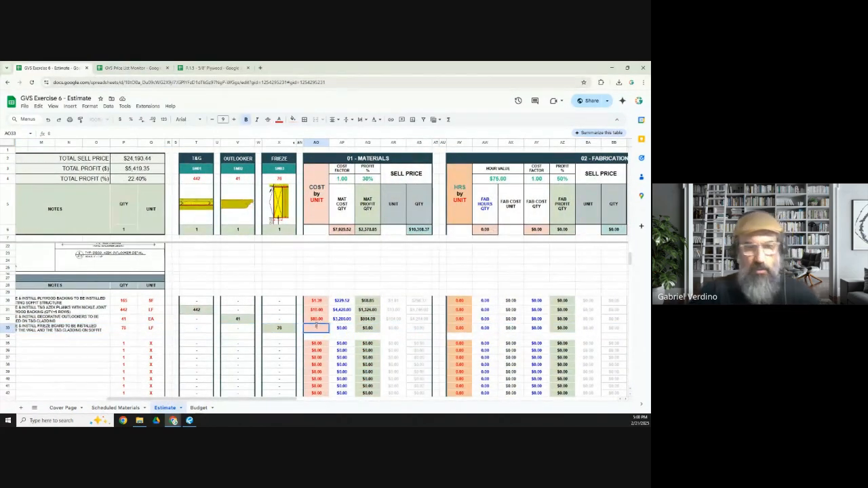
text(8.05)
key(Tab)
- Set the installation cost by unit of the frieze board in row 33 to 8
drag(285, 400, 364, 397)
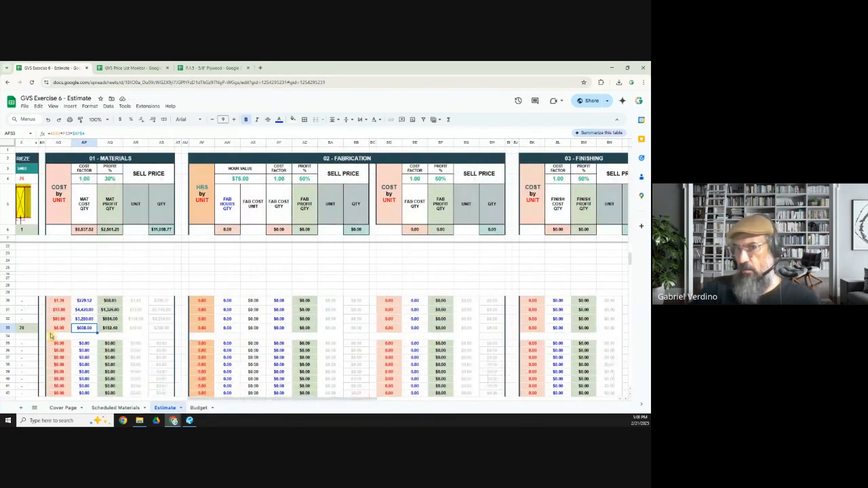
click(9, 329)
drag(203, 401, 317, 400)
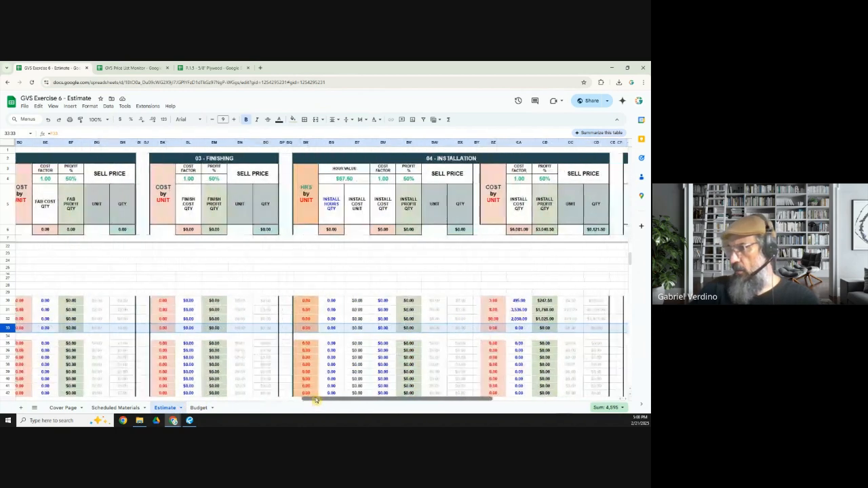
click(495, 330)
text(8)
key(Tab)
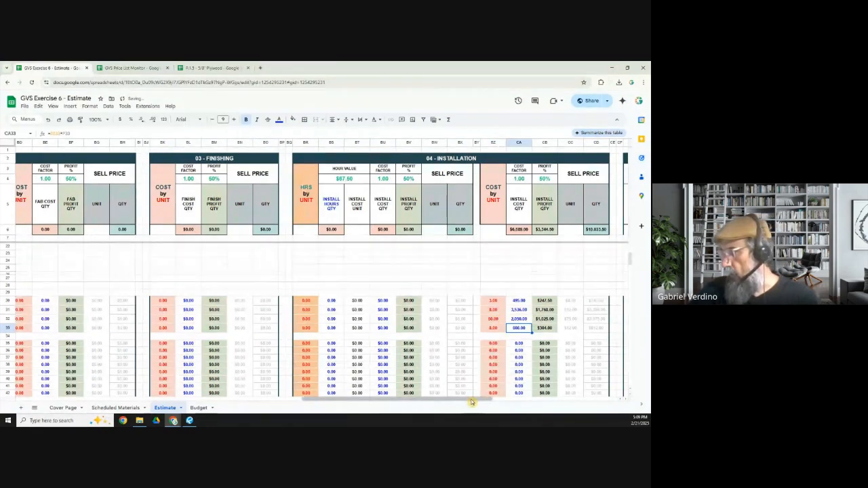
- Copy the four west side soffit cladding rows, 30 to 33, into the east side soffit section starting at row 35
drag(471, 403, 163, 406)
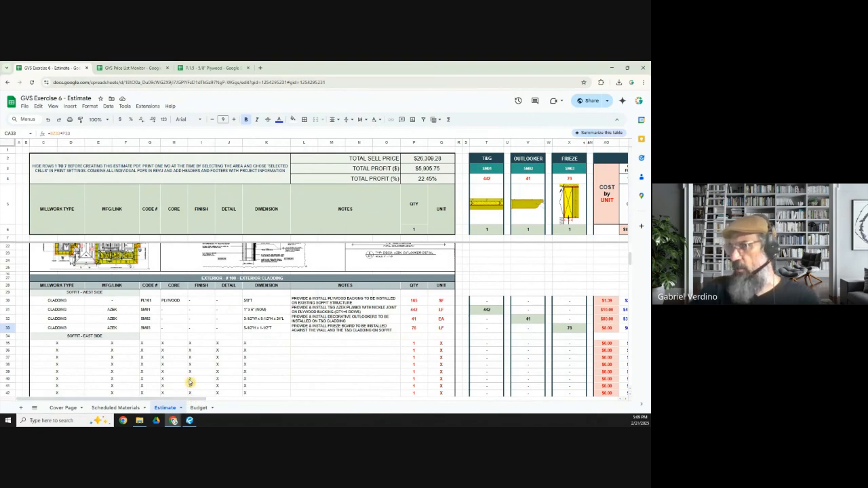
scroll(191, 382, up, 2)
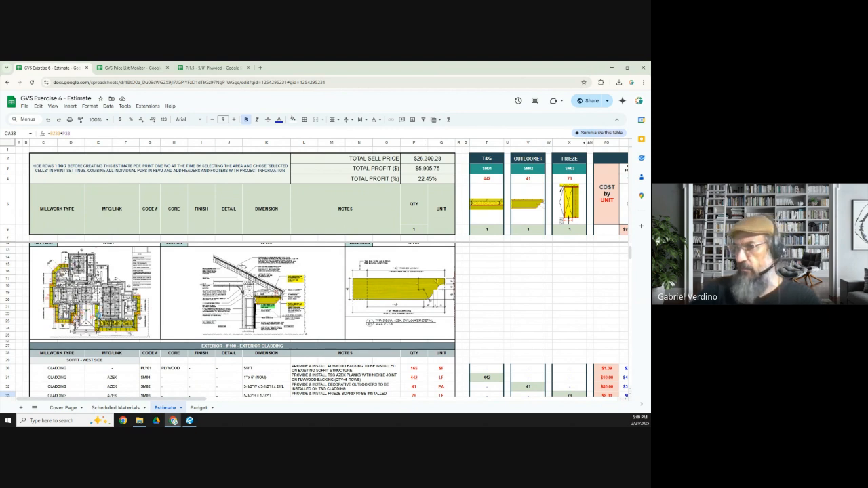
scroll(106, 330, down, 3)
scroll(107, 329, up, 1)
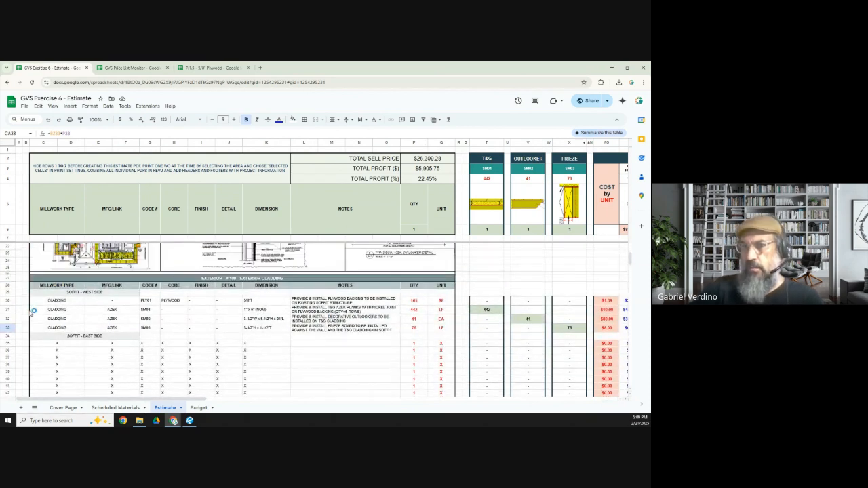
click(8, 301)
shift+click(10, 329)
key(ctrl+c)
click(9, 344)
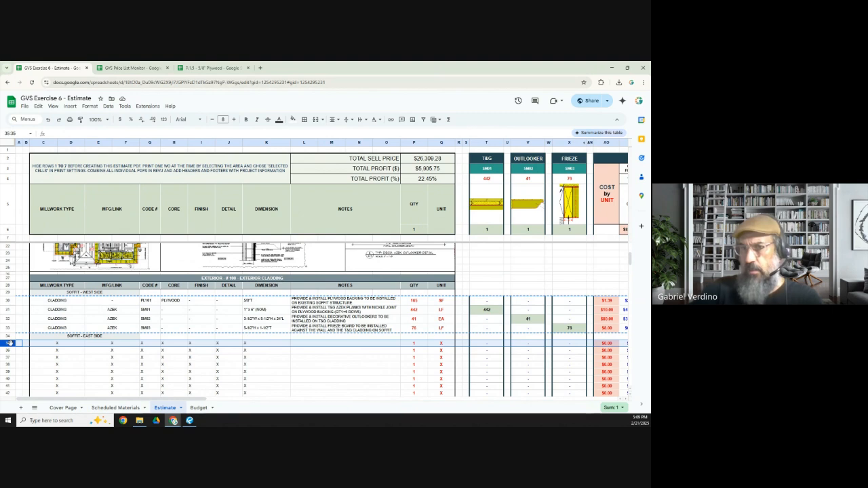
key(ctrl+v)
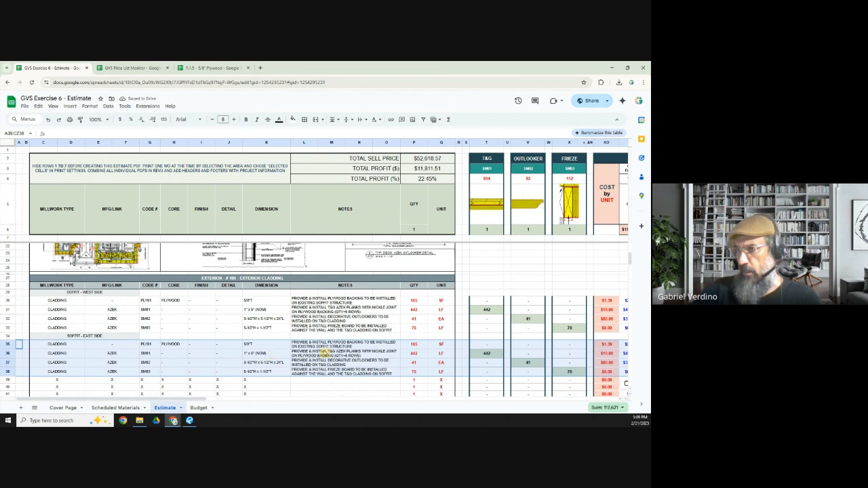
- Select the plywood quantity cell in row 35, switch to Revu and bring up the reflected ceiling plan on sheet A-06
click(419, 346)
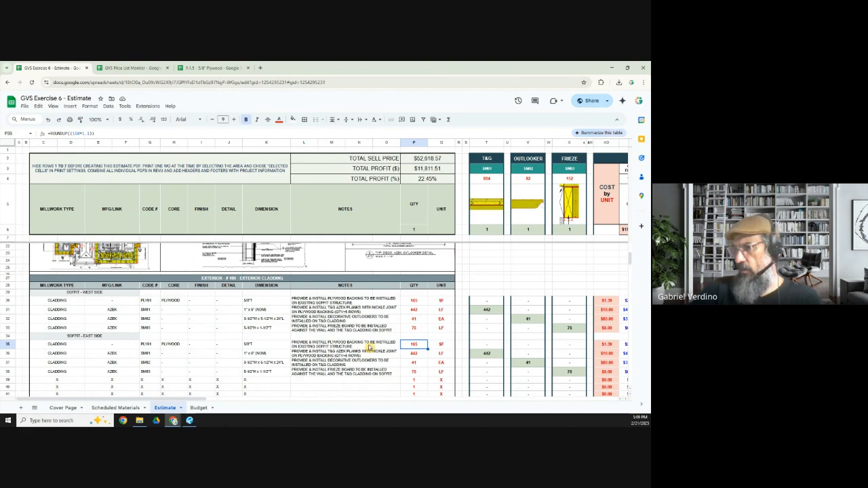
click(190, 421)
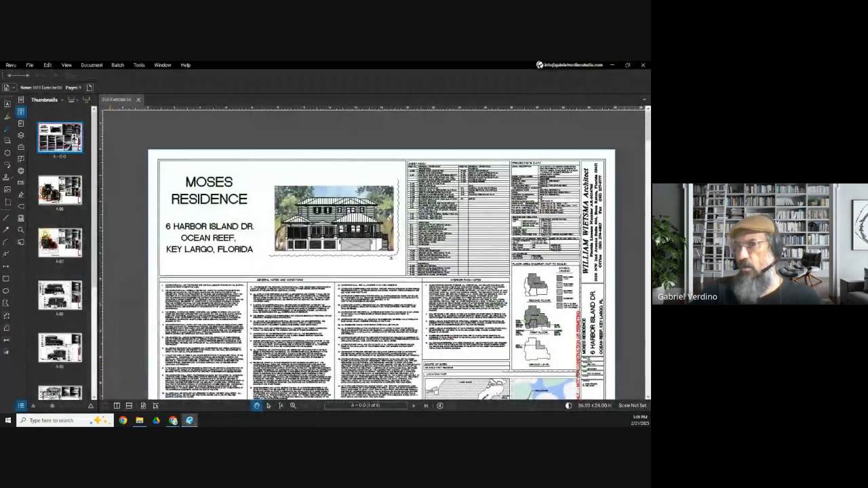
click(61, 192)
scroll(184, 227, down, 2)
scroll(278, 376, up, 5)
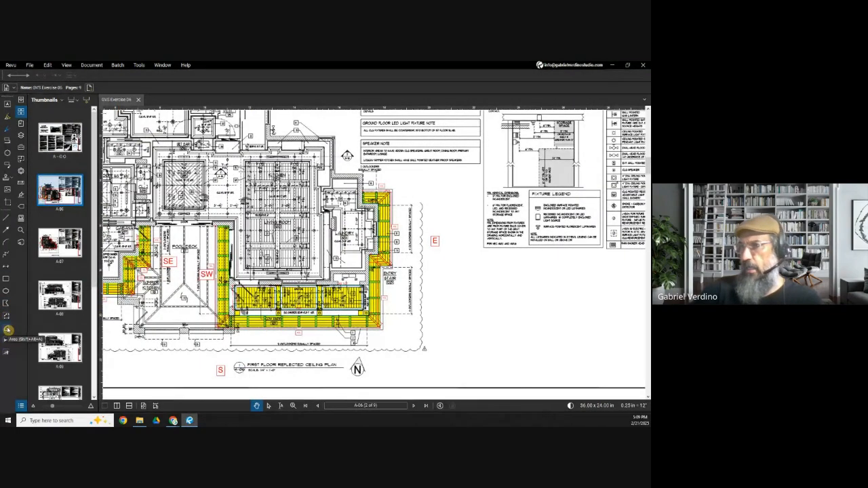
- Start an Area measurement and trace the outer edge of the east side soffit from the pool deck end to the laundry return
click(7, 329)
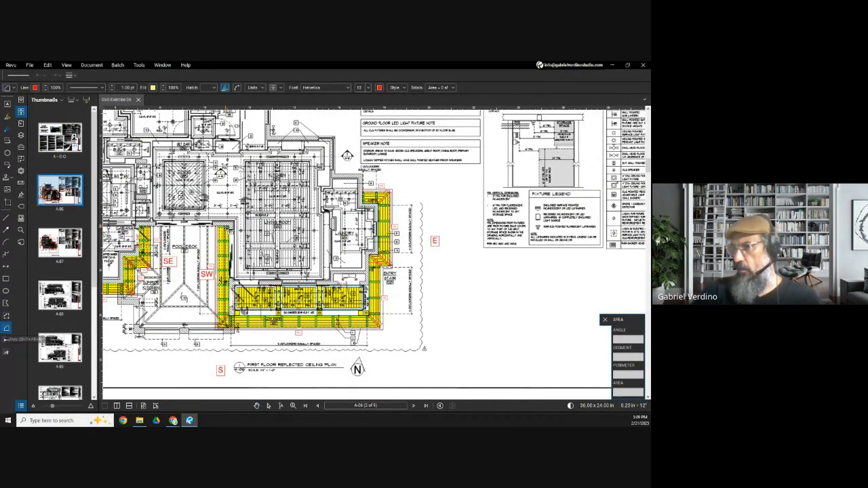
scroll(225, 226, up, 2)
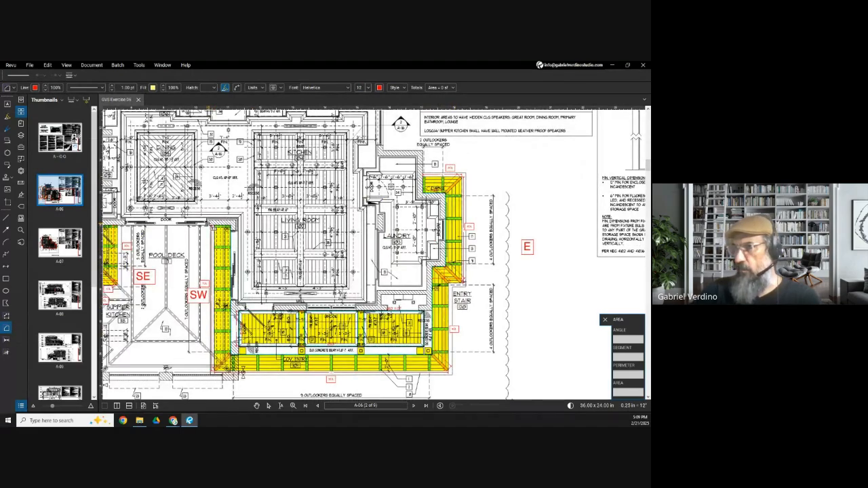
scroll(211, 228, up, 7)
scroll(211, 229, up, 3)
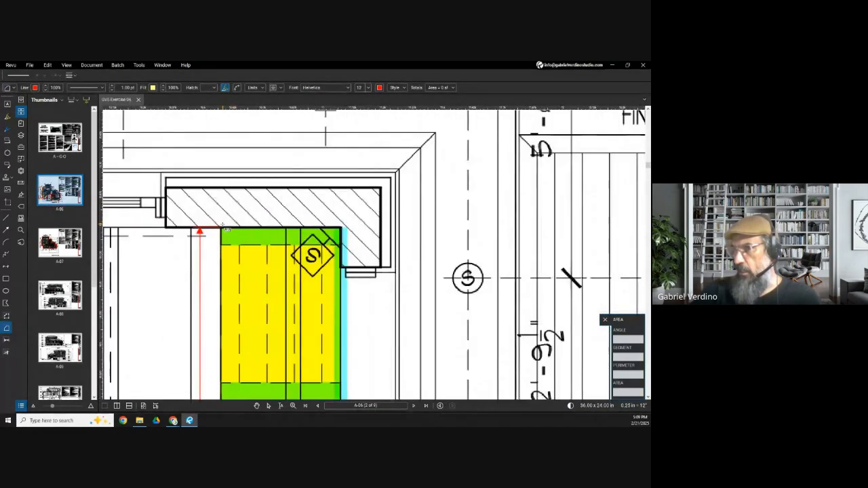
scroll(196, 229, down, 5)
scroll(225, 225, down, 8)
scroll(212, 278, up, 7)
click(212, 279)
scroll(212, 279, down, 4)
scroll(394, 306, up, 4)
click(394, 306)
scroll(385, 222, up, 6)
click(383, 221)
click(462, 222)
scroll(462, 221, down, 8)
scroll(339, 236, up, 8)
click(343, 237)
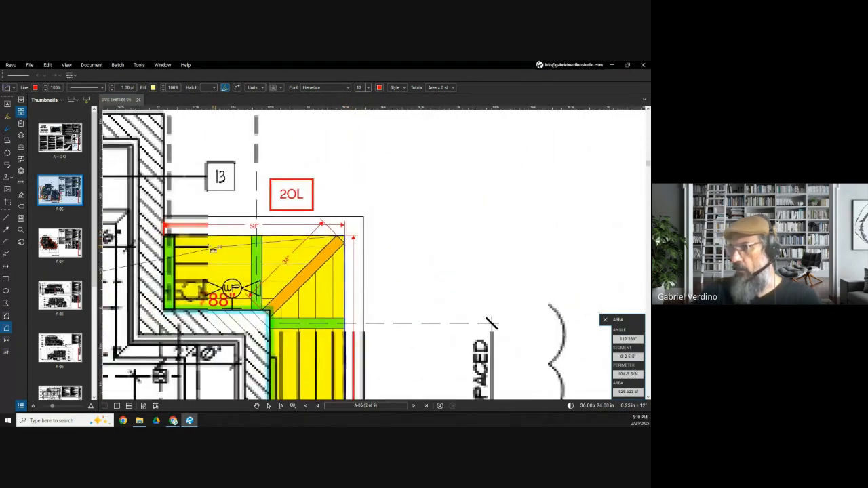
click(164, 237)
- Complete the east soffit area outline back along the wall edge and move the measured shape clear of the plan
scroll(165, 310, up, 4)
click(407, 281)
scroll(416, 213, down, 5)
scroll(400, 246, up, 8)
click(397, 246)
click(269, 246)
scroll(269, 248, down, 8)
scroll(319, 285, up, 6)
click(378, 282)
scroll(378, 282, down, 6)
scroll(209, 271, up, 6)
click(212, 258)
scroll(213, 259, down, 8)
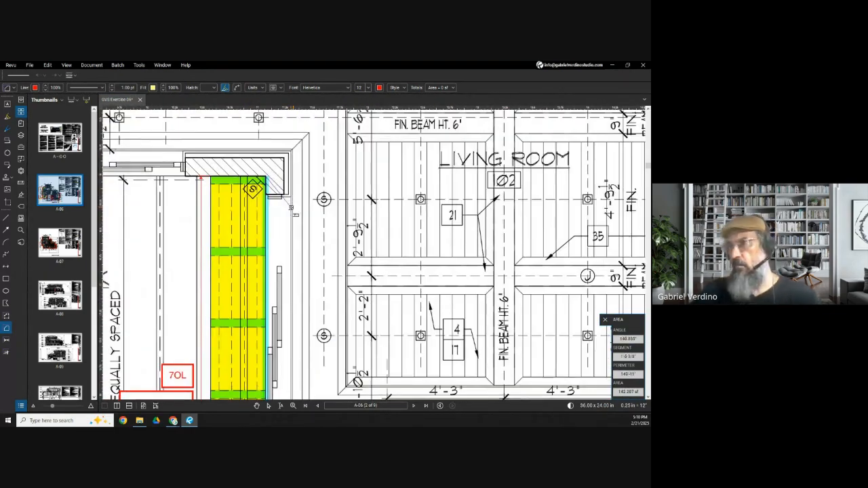
drag(270, 239, 382, 263)
- Switch back to the estimate and set the east side plywood backing quantity in row 35 to =ROUNDUP((144*1.1))
click(612, 66)
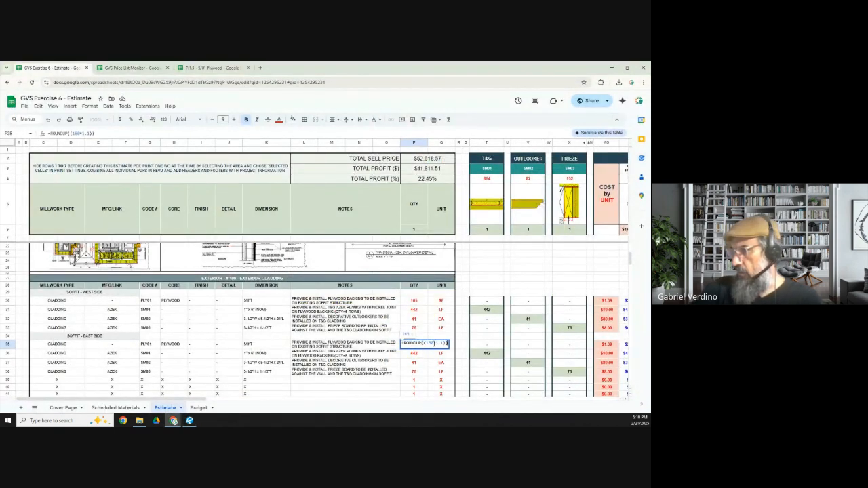
key(BackSpace)
key(BackSpace)
text(44)
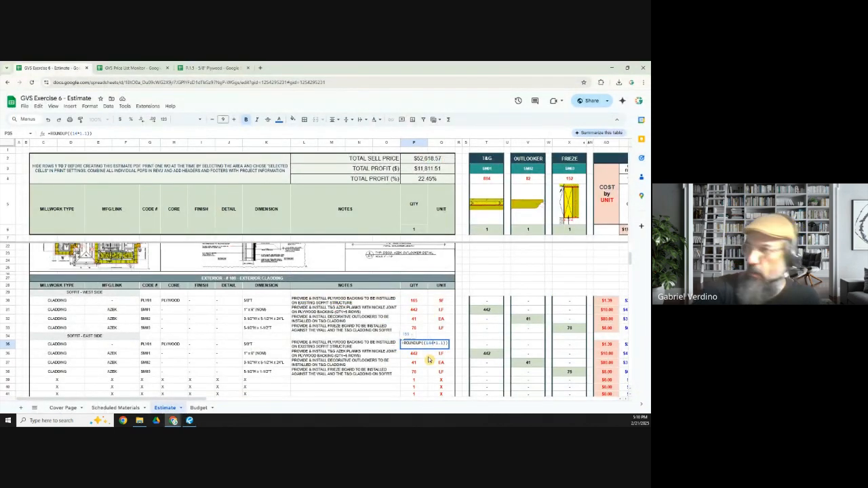
key(Tab)
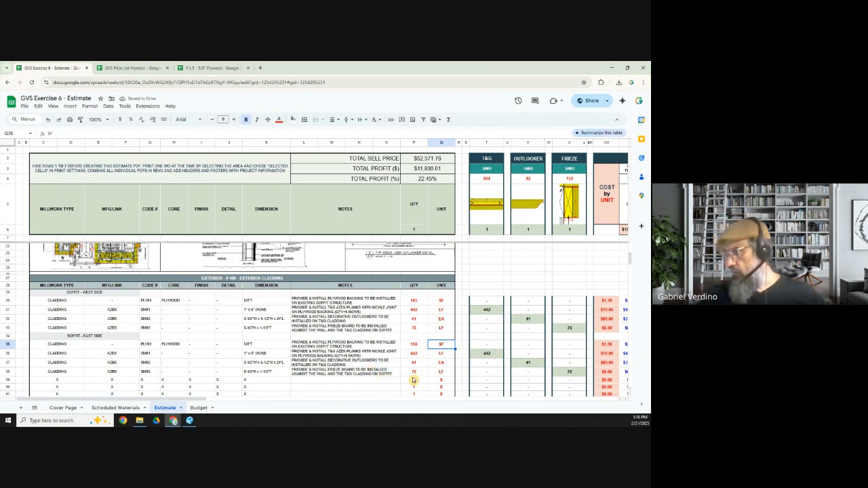
click(421, 345)
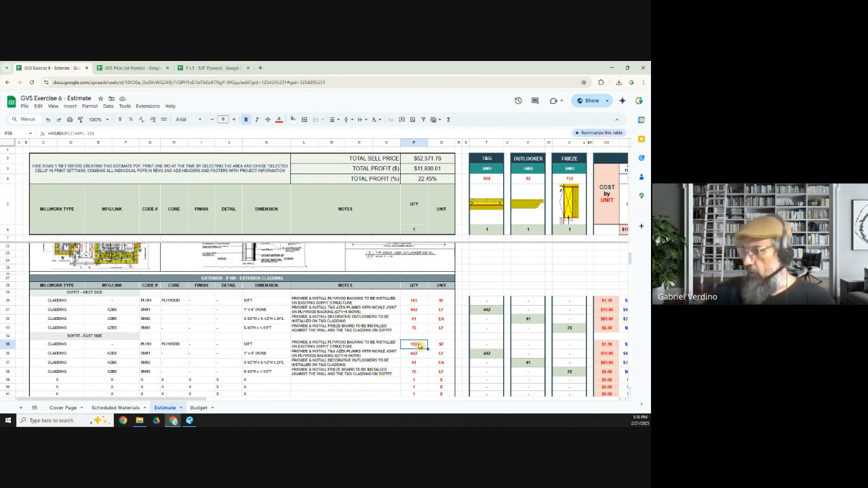
click(6, 346)
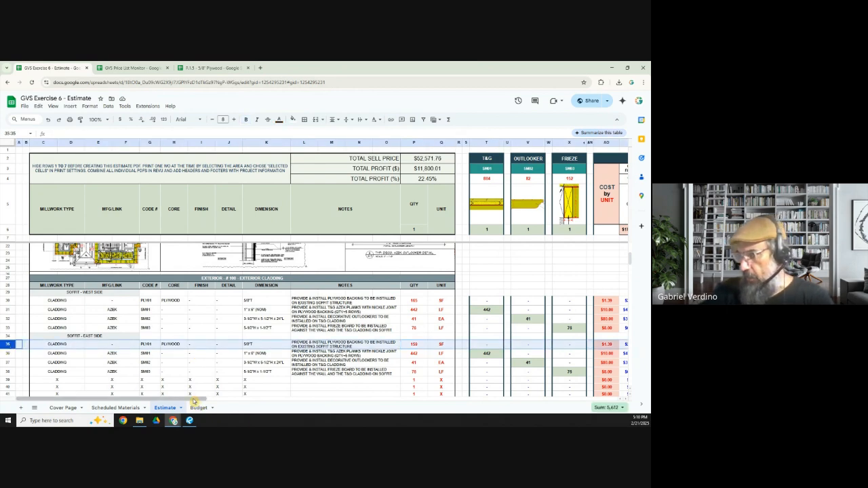
mouse_move(194, 401)
mouse_down()
mouse_move(281, 403)
mouse_move(194, 405)
mouse_up()
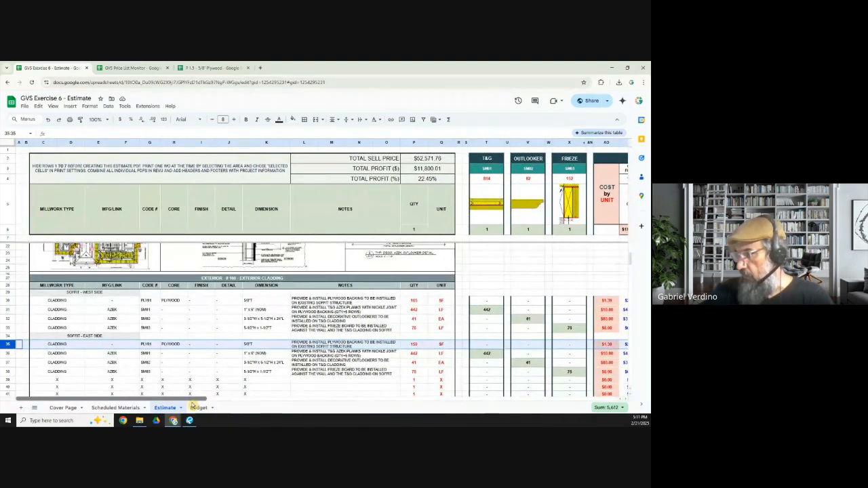
click(341, 348)
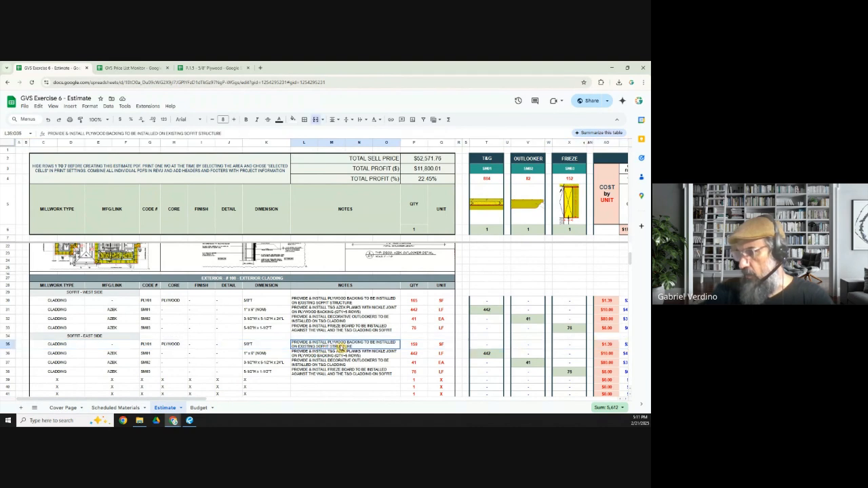
click(248, 348)
click(163, 348)
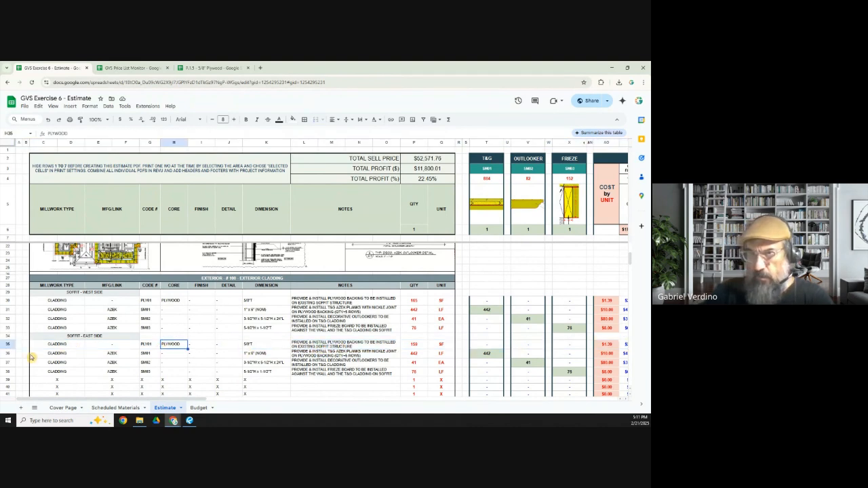
- Switch to Revu and start a Polylength measurement along the east soffit's outer edge, from the pool deck end around the covered entry corner
click(8, 354)
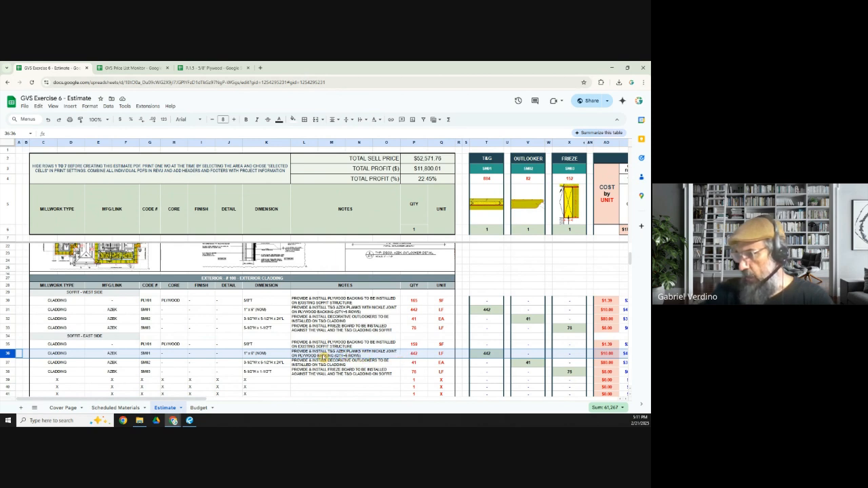
click(191, 421)
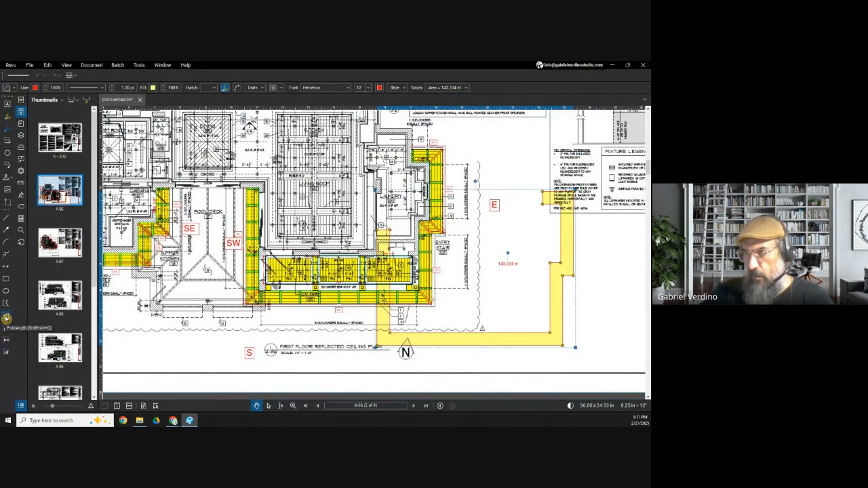
click(6, 319)
scroll(245, 190, up, 5)
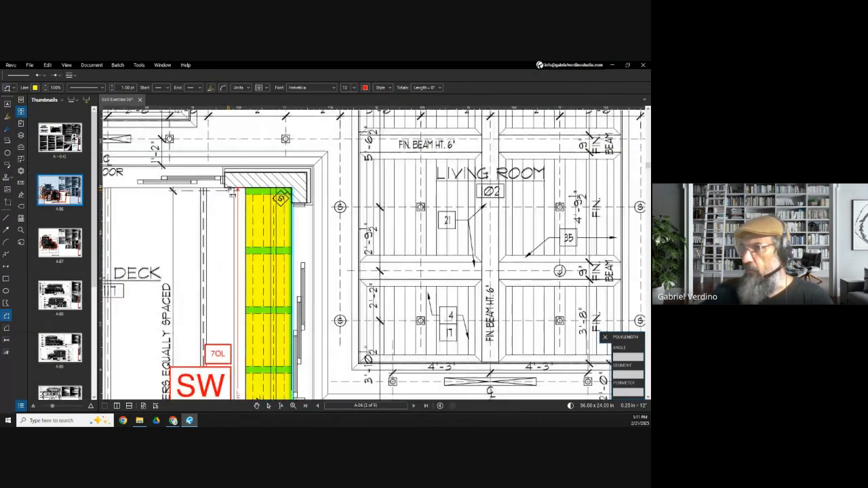
scroll(254, 190, down, 2)
drag(268, 344, 250, 160)
scroll(220, 247, up, 5)
scroll(229, 251, down, 5)
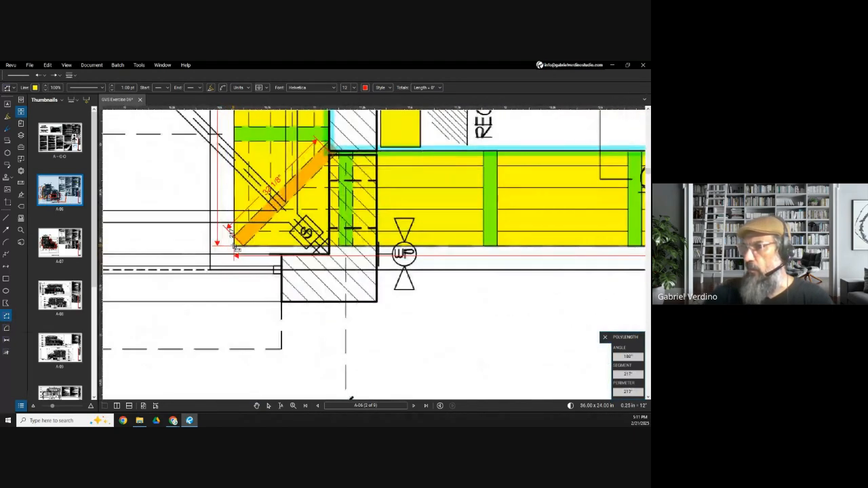
scroll(517, 274, up, 5)
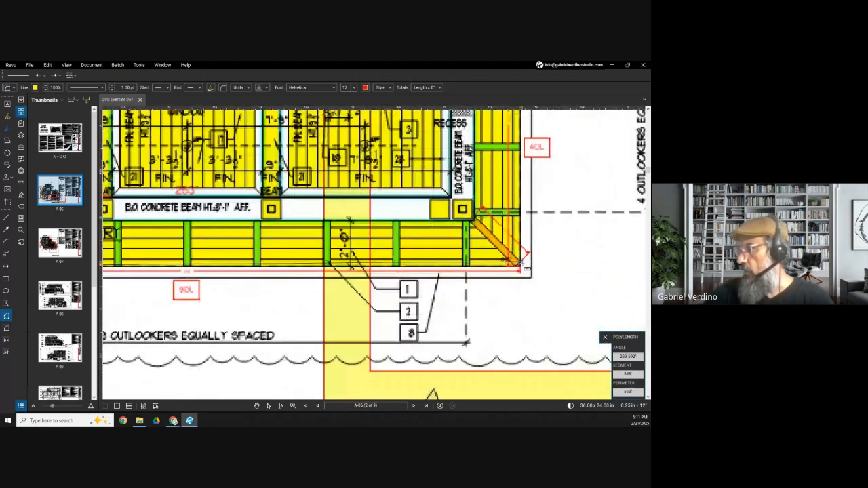
scroll(441, 325, down, 6)
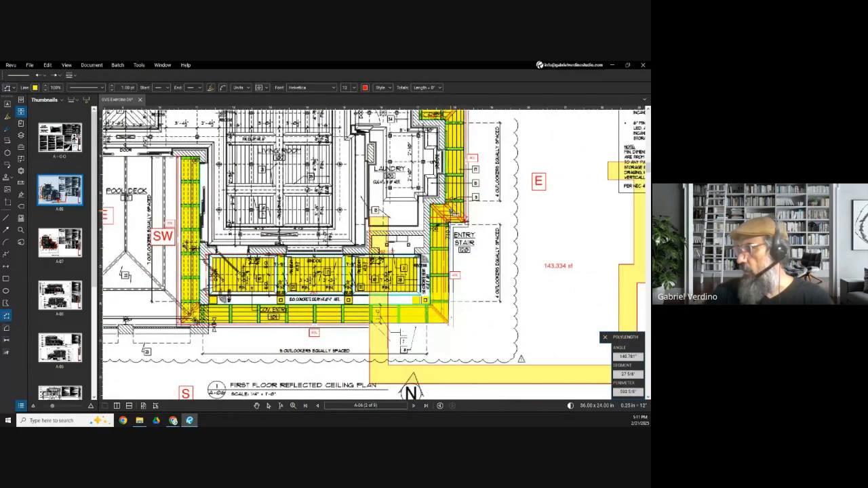
- Continue the polylength past the entry stair jog and finish it at the wall end of the 58" return near the laundry
scroll(451, 225, up, 5)
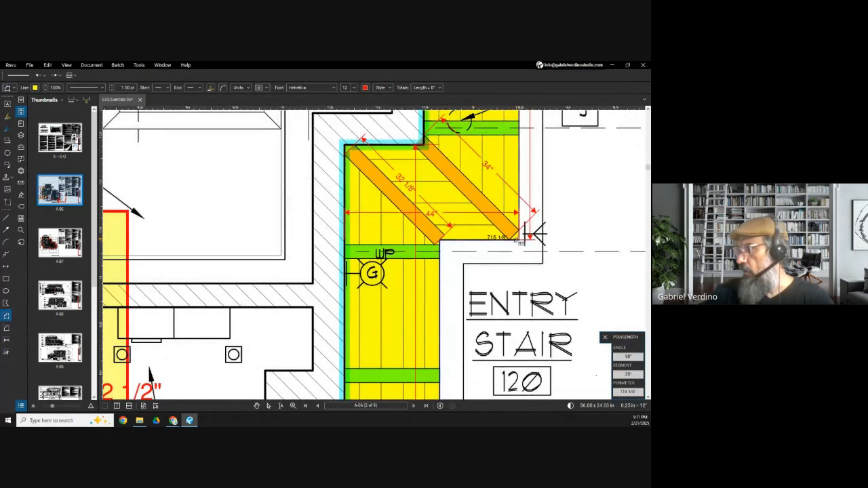
scroll(478, 261, down, 4)
scroll(479, 260, up, 5)
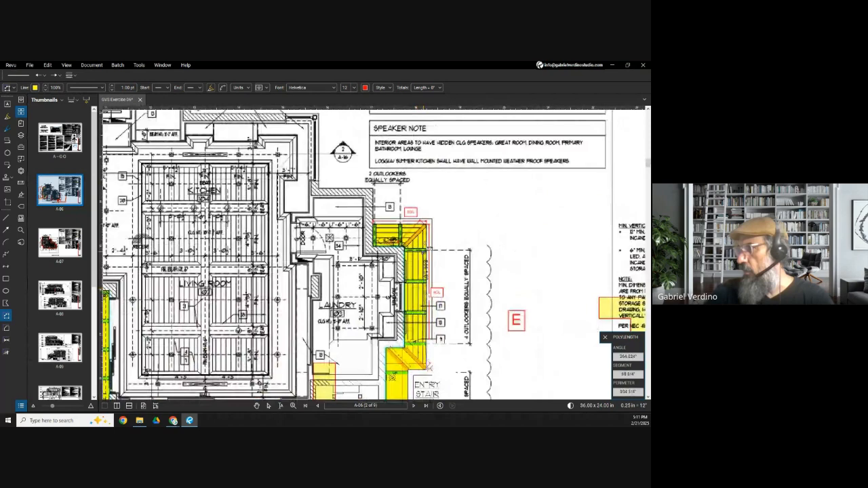
click(418, 227)
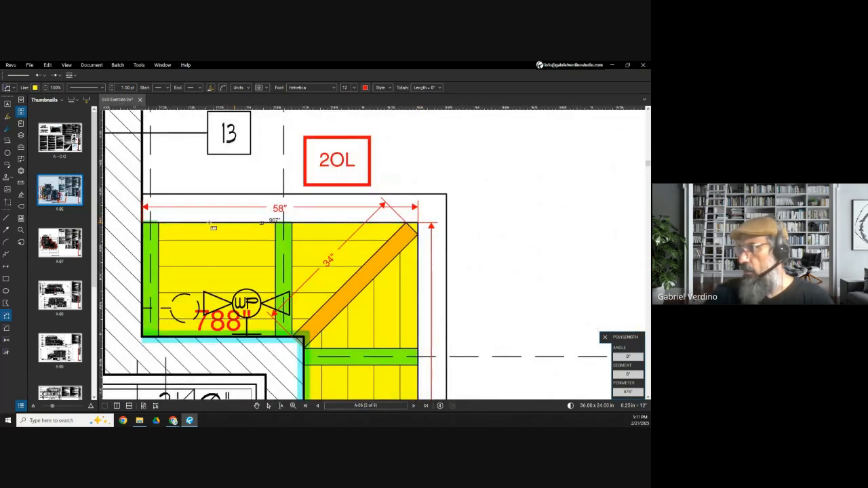
double_click(143, 223)
scroll(251, 221, down, 3)
key(Escape)
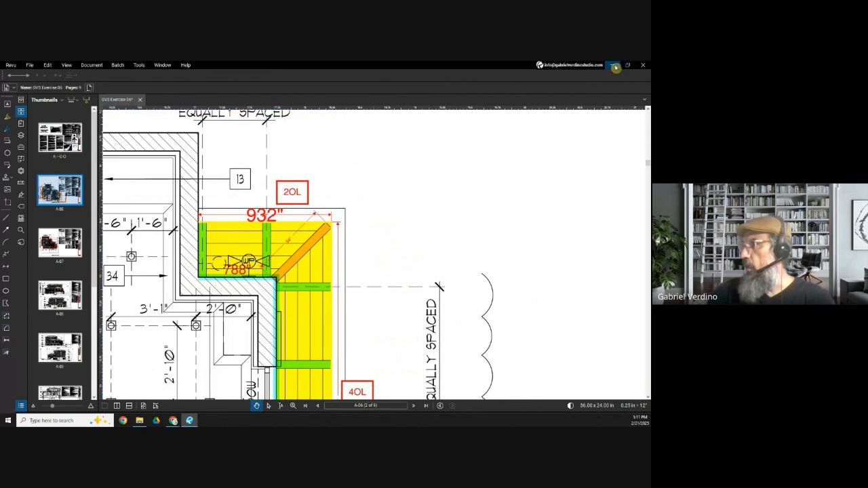
- Return to the estimate and set the T&G plank quantity in row 36 to =ROUNDUP(((932/12)*1.1)*5)
click(616, 67)
double_click(416, 355)
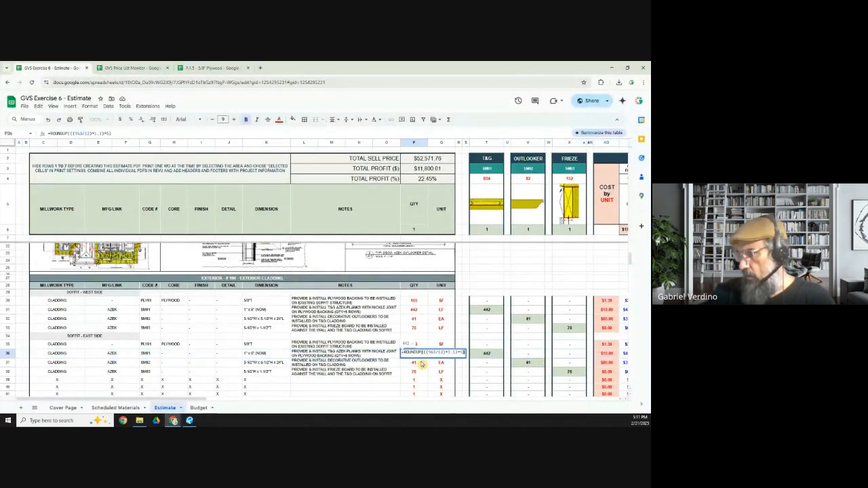
text(932)
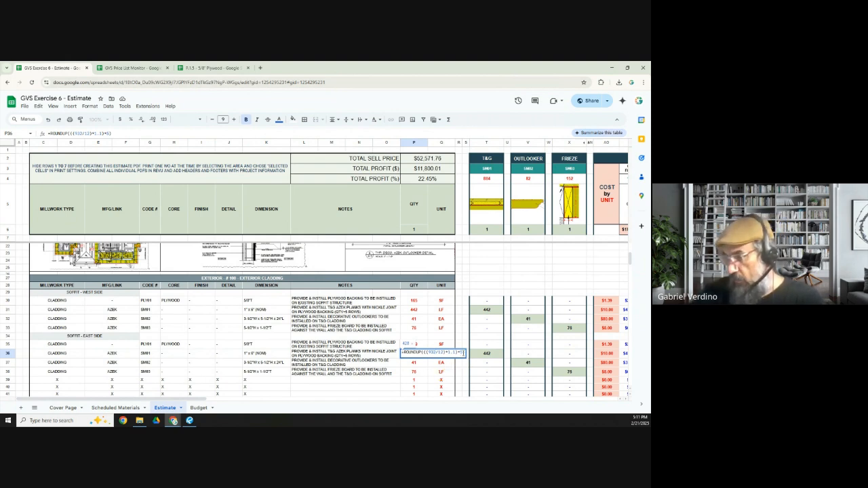
click(464, 362)
click(416, 358)
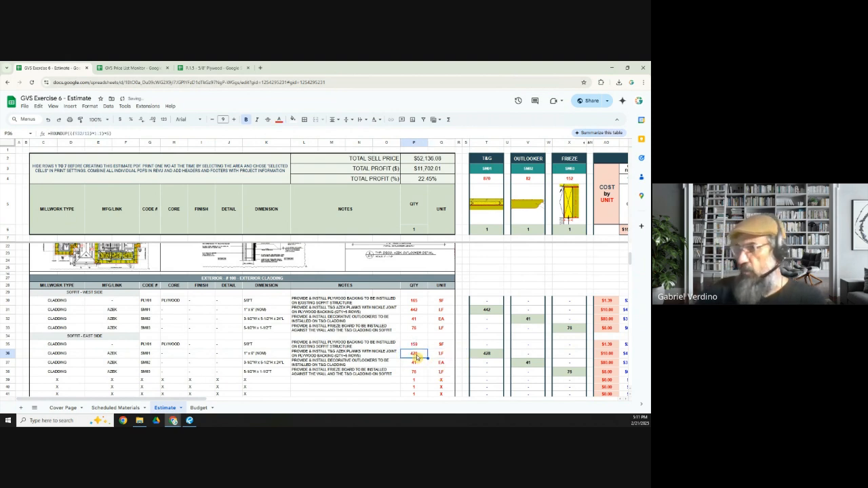
click(8, 354)
- Count the east side outlookers on the Revu ceiling plan and set the outlooker quantity in row 37 of the estimate to 31
click(9, 364)
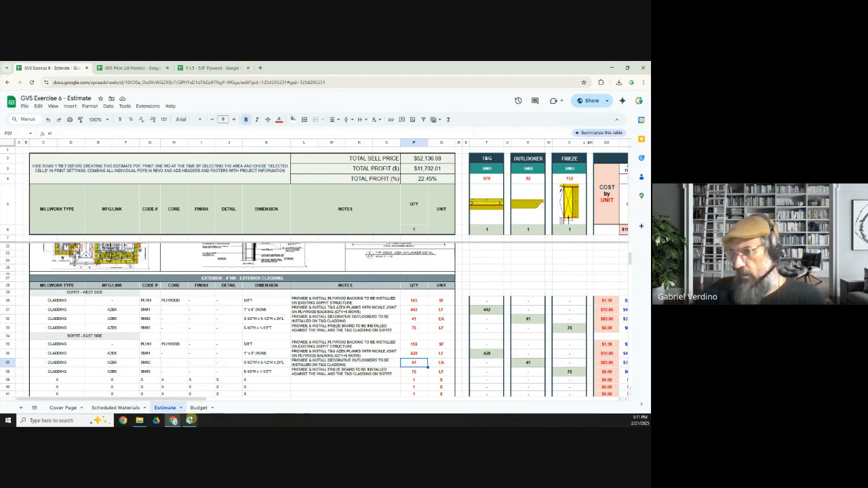
click(190, 421)
scroll(290, 265, down, 5)
drag(291, 265, 416, 166)
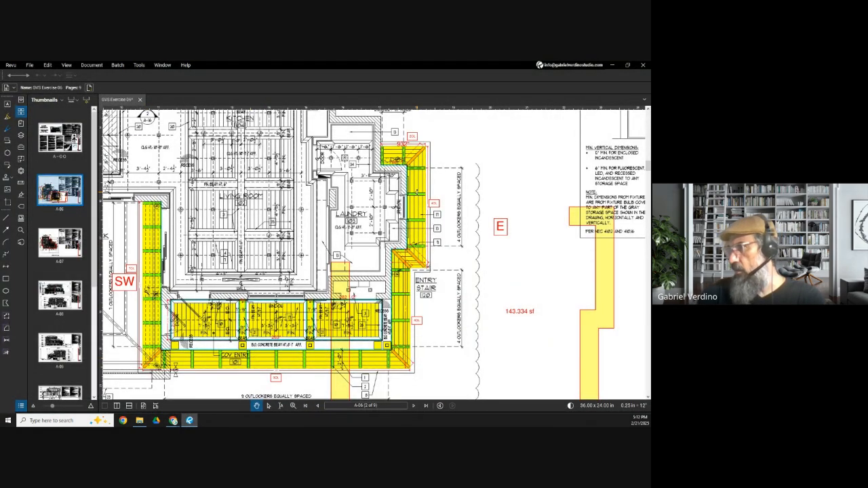
click(612, 65)
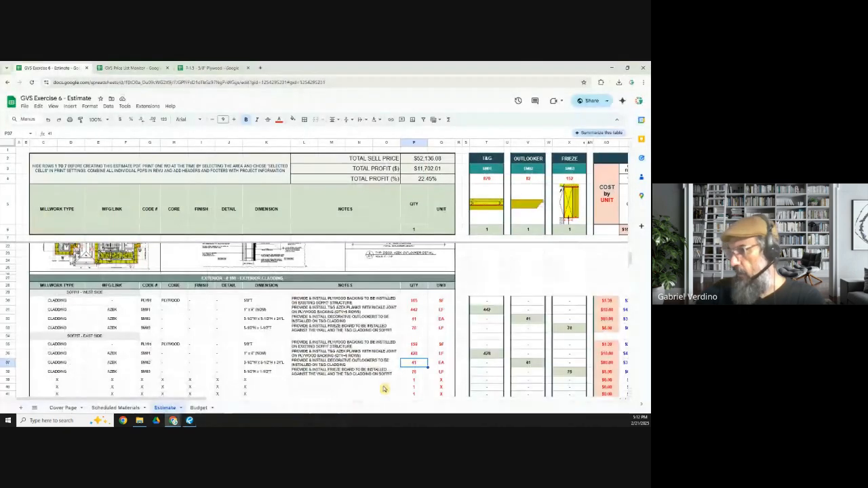
text(31)
key(Tab)
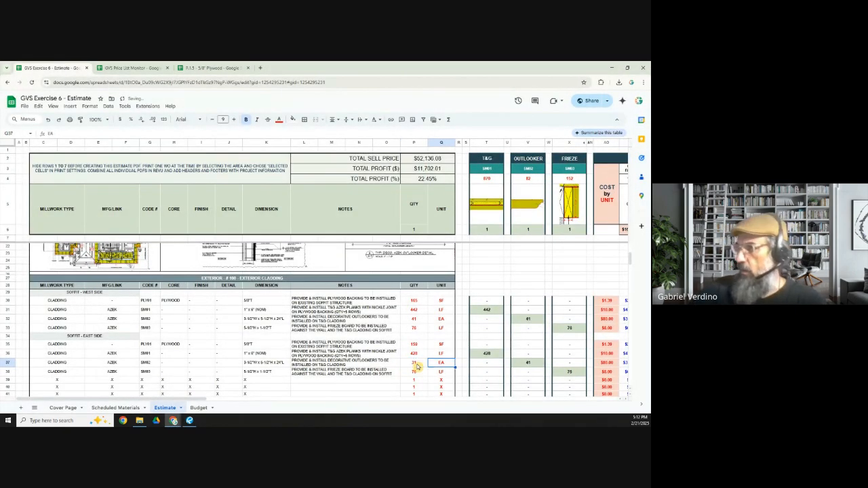
click(535, 366)
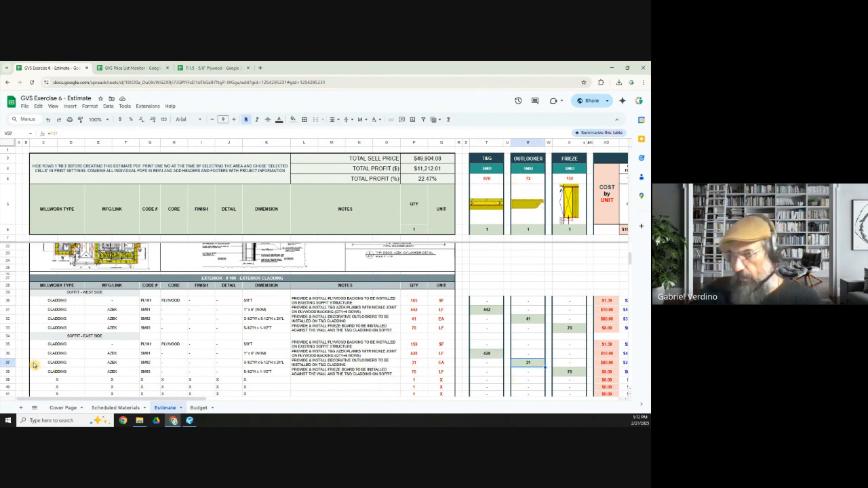
click(9, 362)
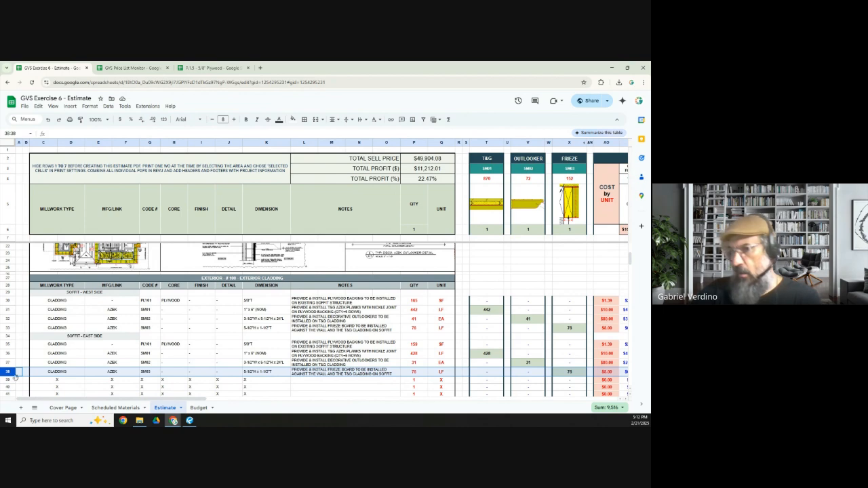
- Switch to Revu and start a Polylength measurement along the east soffit's wall-side edge, from the pool deck end to the covered entry corner
click(189, 421)
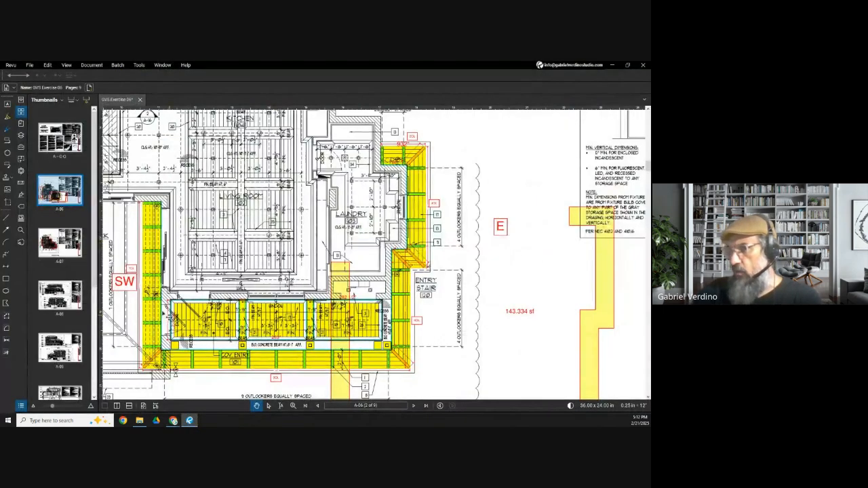
click(7, 317)
scroll(161, 202, up, 2)
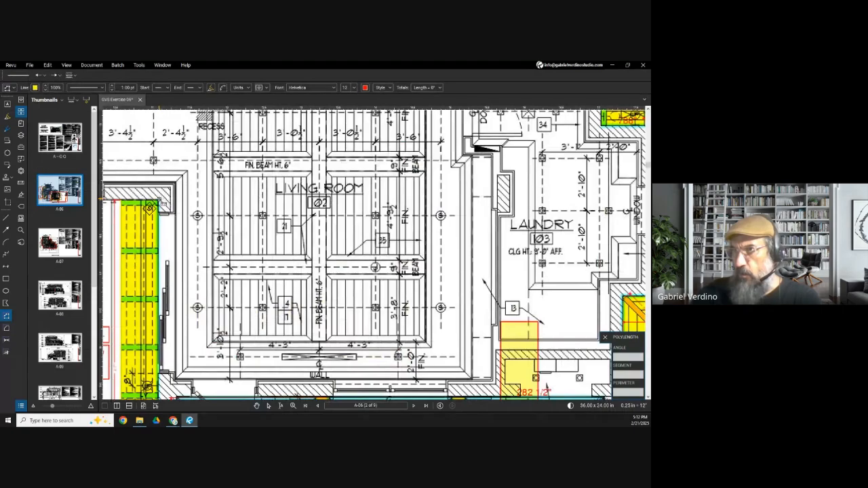
scroll(163, 203, up, 2)
click(161, 202)
scroll(161, 202, down, 4)
scroll(156, 271, up, 4)
click(156, 271)
scroll(156, 271, down, 4)
scroll(479, 288, up, 3)
- Continue the wall-side polylength past the entry stair jog and finish it at the end of the soffit return near the laundry
click(479, 288)
scroll(479, 288, down, 3)
scroll(370, 328, up, 2)
scroll(464, 192, up, 2)
click(464, 192)
scroll(464, 191, down, 3)
scroll(331, 240, up, 3)
double_click(331, 241)
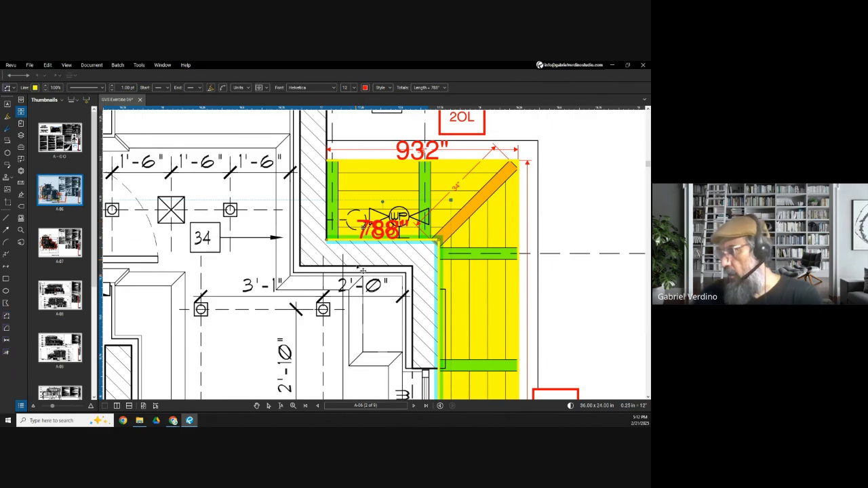
scroll(361, 238, down, 2)
scroll(361, 239, down, 5)
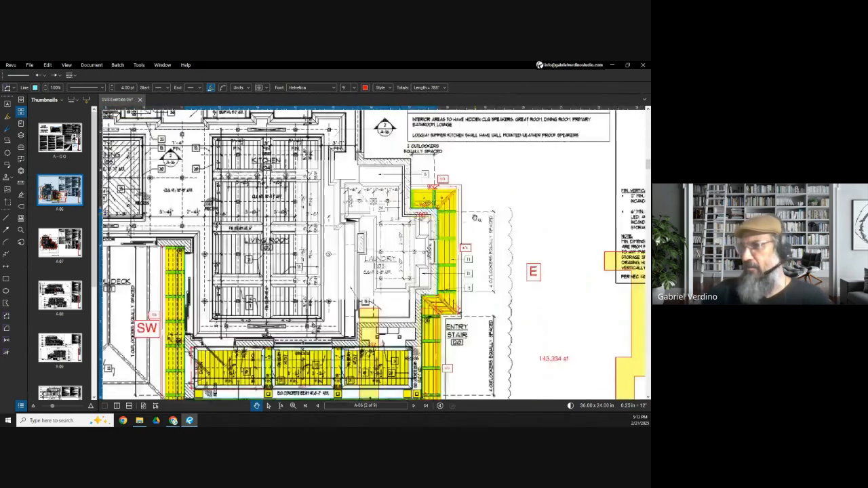
scroll(362, 238, up, 2)
scroll(475, 298, up, 5)
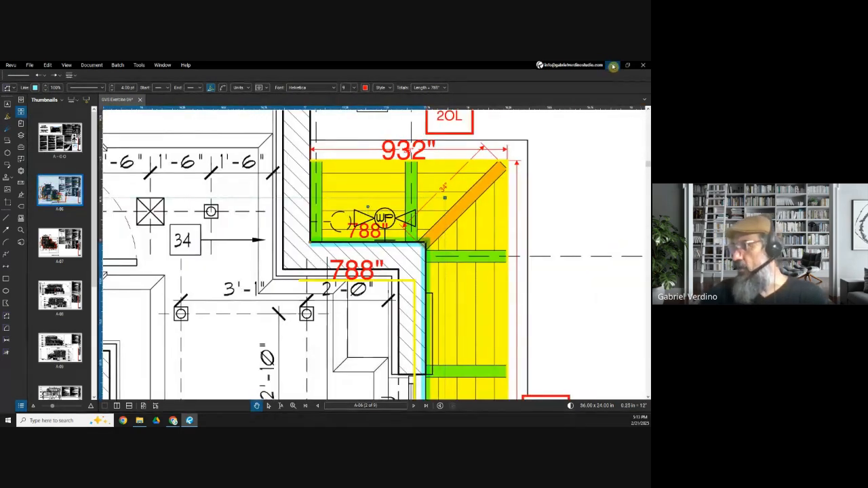
- Return to the estimate and set the east side frieze board quantity in row 38 to =ROUNDUP((788/12)*1.1)
key(alt+Tab)
double_click(422, 372)
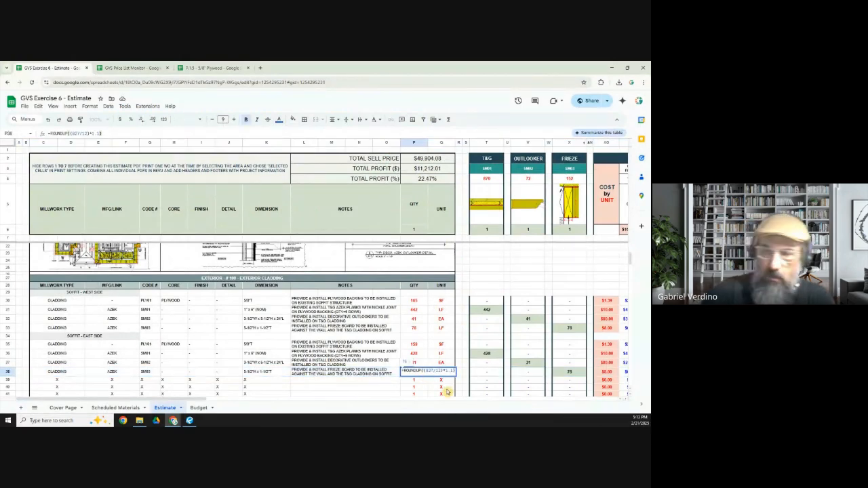
text(788)
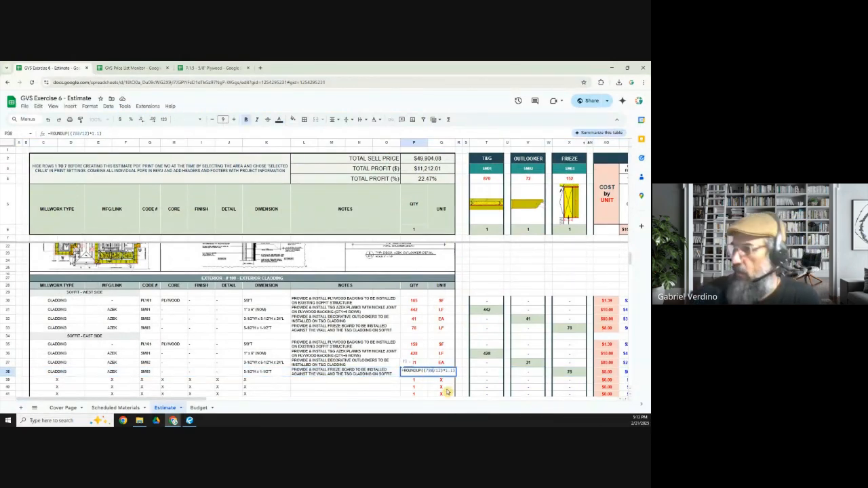
click(420, 348)
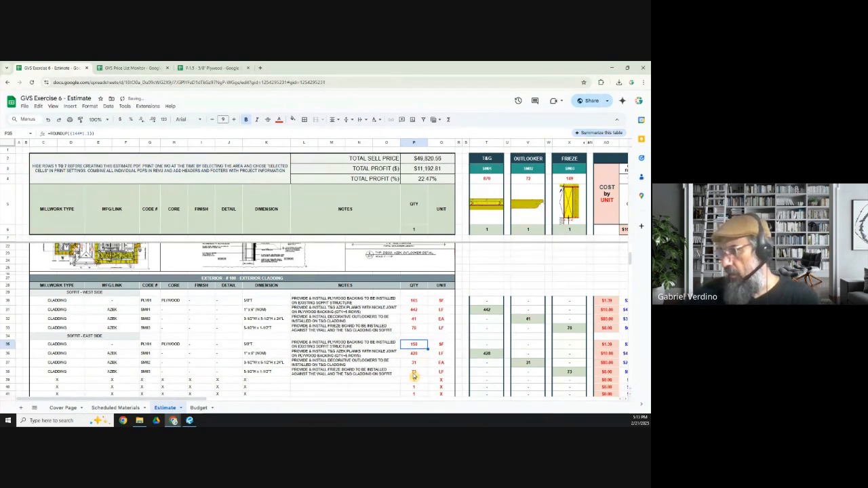
click(414, 374)
click(10, 372)
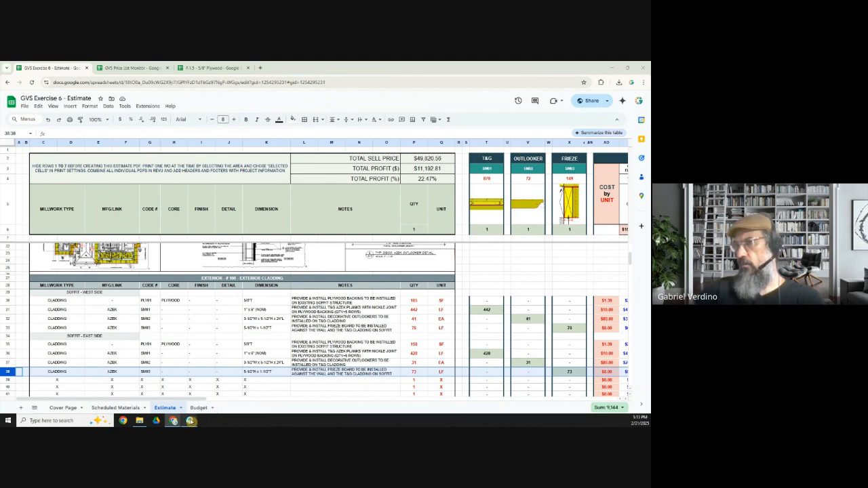
- Review the east and pool deck soffits on the Revu ceiling plan and check estimate rows 35 to 38 one by one
click(191, 421)
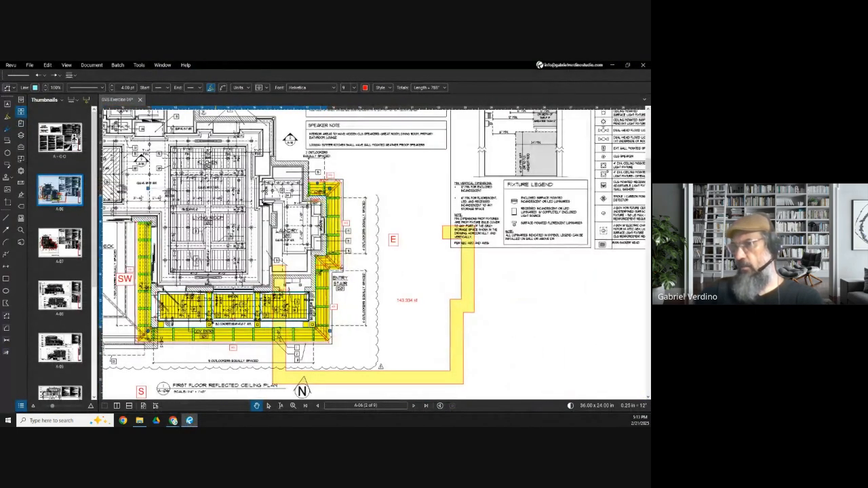
mouse_move(303, 234)
mouse_down()
mouse_move(421, 183)
mouse_move(469, 196)
mouse_up()
scroll(360, 271, up, 2)
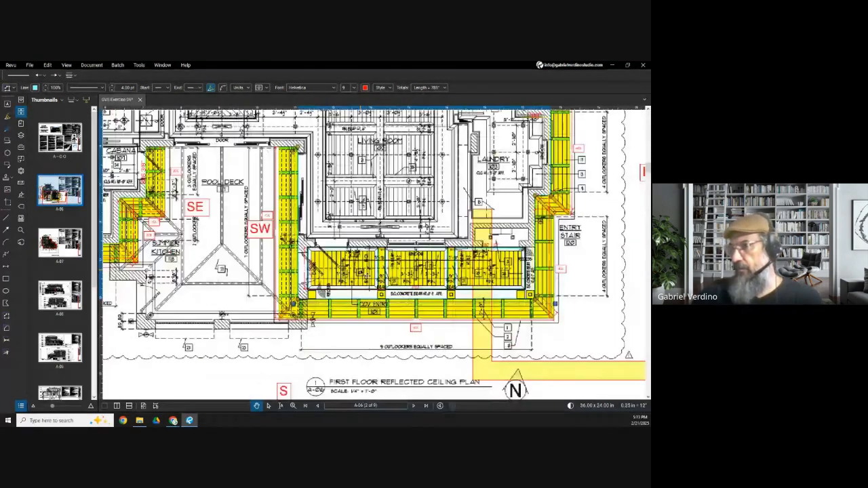
mouse_move(190, 421)
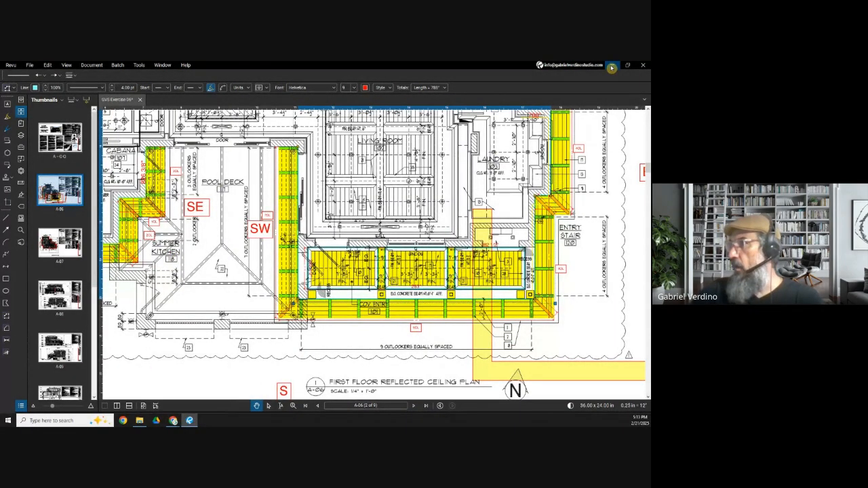
click(173, 421)
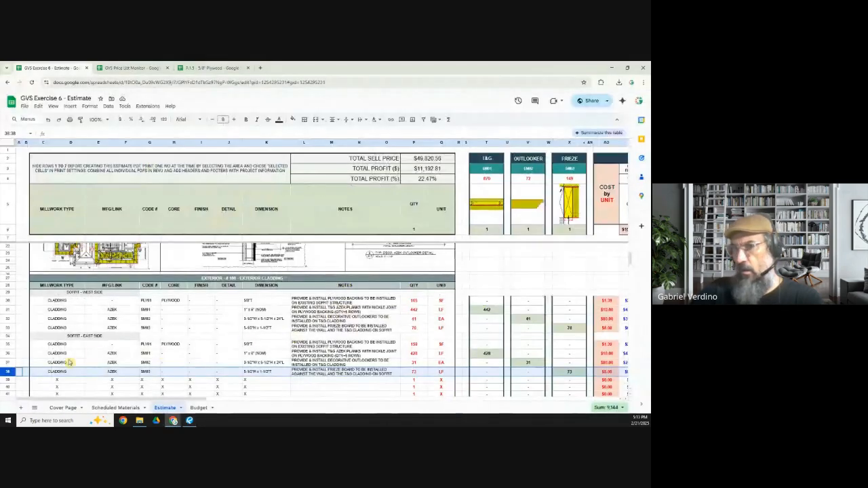
click(7, 344)
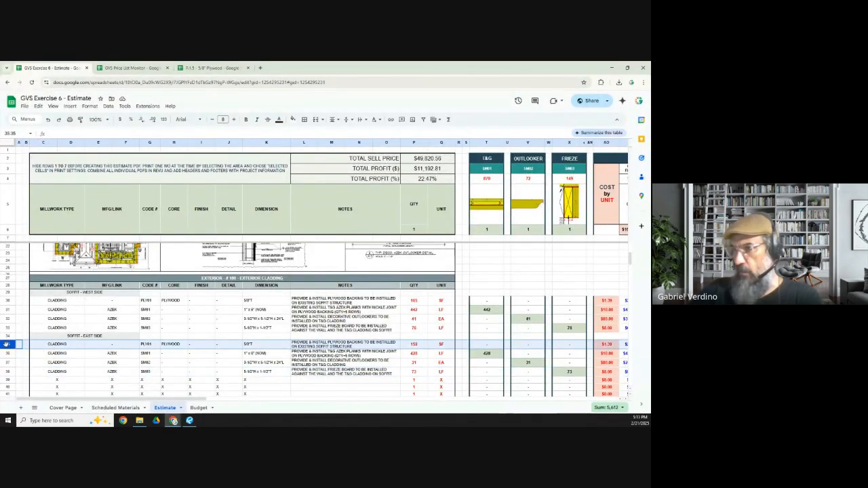
click(6, 354)
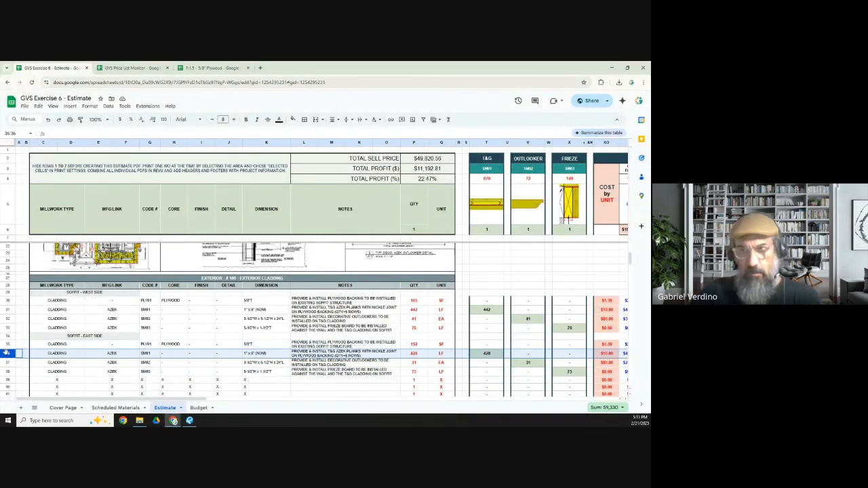
click(7, 363)
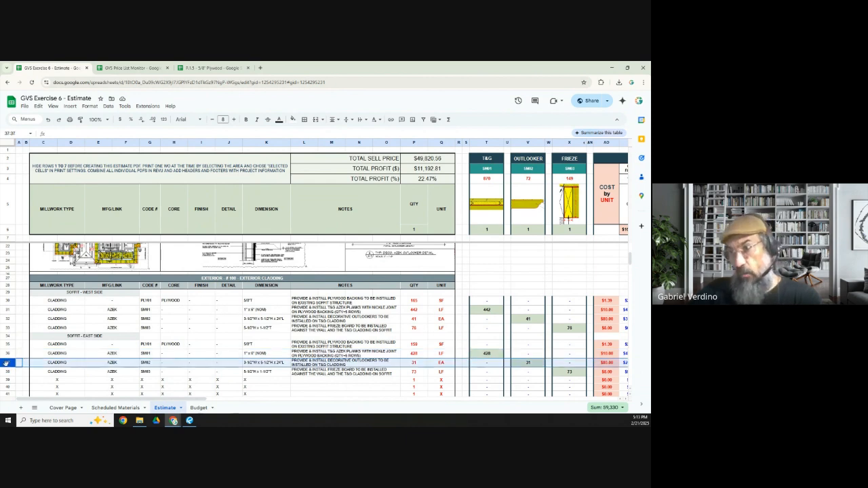
click(7, 371)
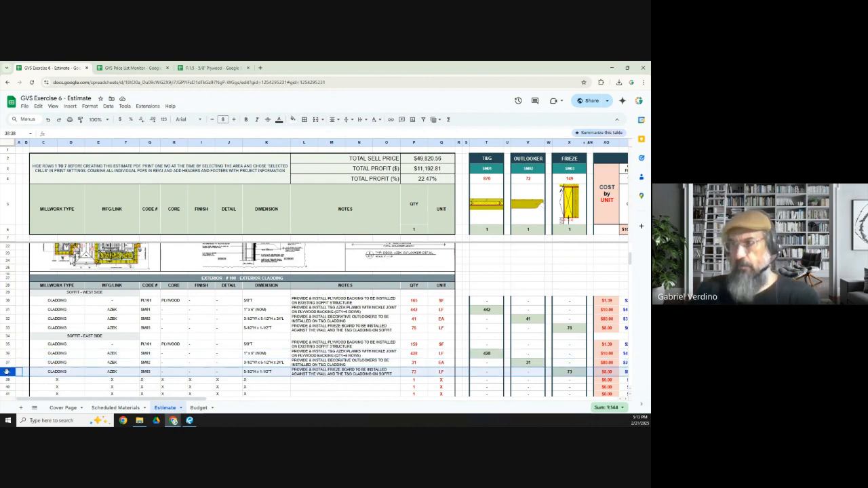
scroll(160, 351, down, 2)
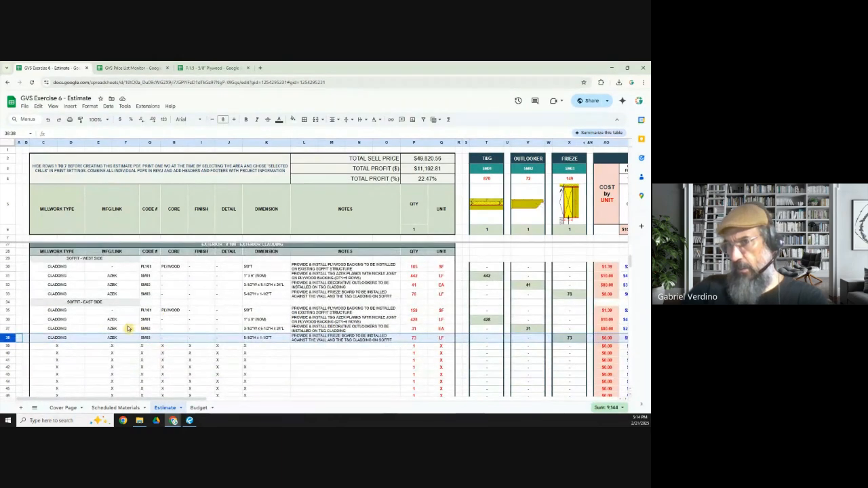
scroll(128, 328, up, 3)
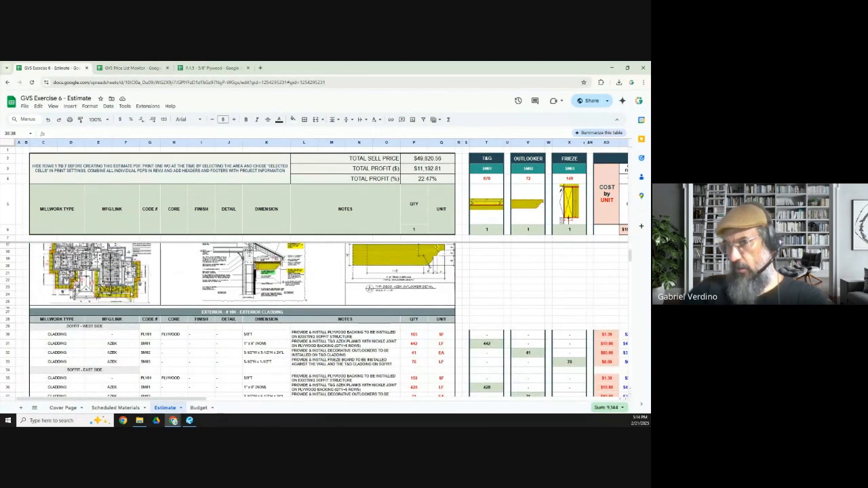
scroll(99, 354, down, 3)
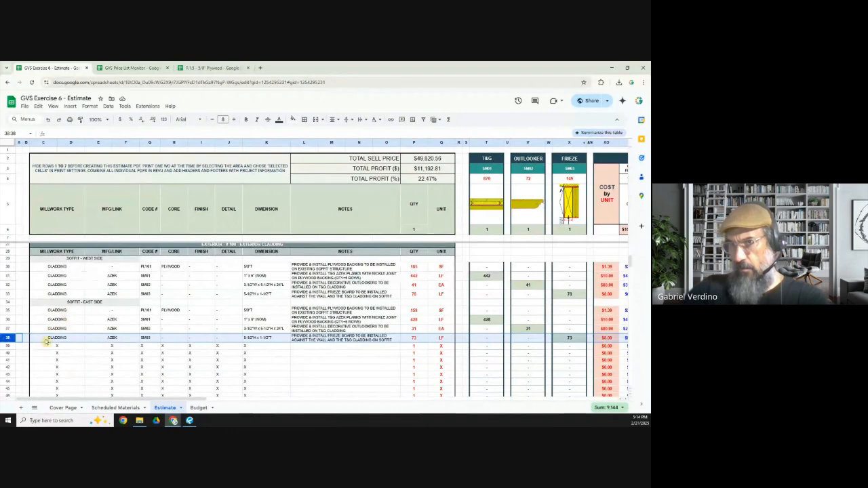
- Clear the placeholder contents of row 39 and paste a copy of the SOFFIT - EAST SIDE heading from row 34 there
click(7, 346)
key(Delete)
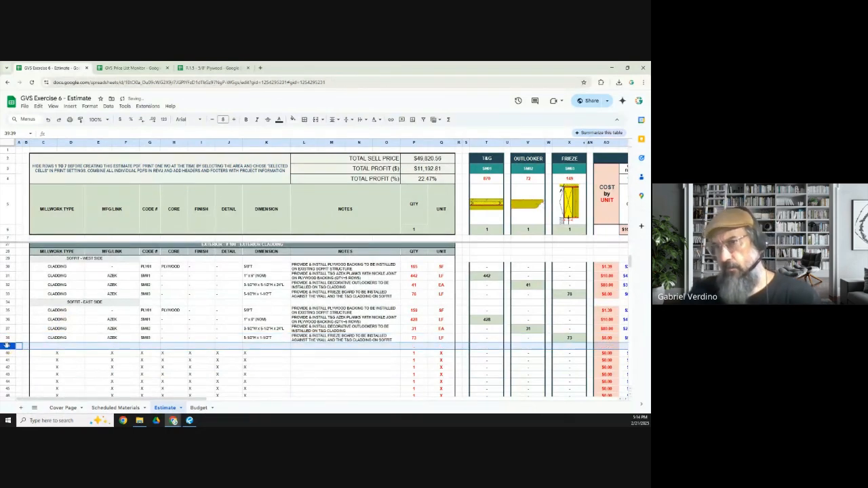
scroll(70, 343, up, 4)
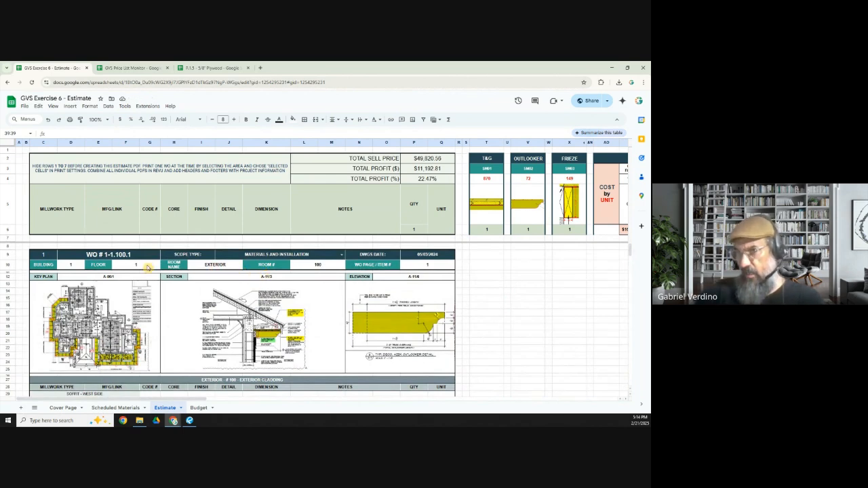
scroll(203, 319, down, 5)
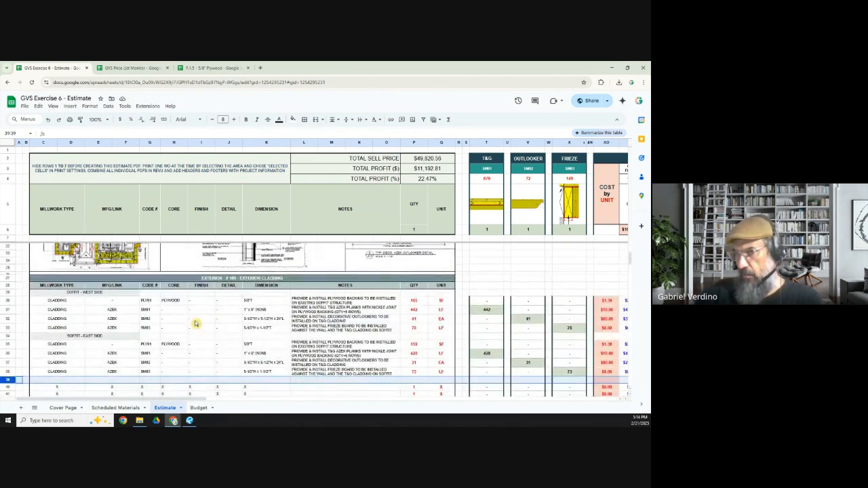
click(81, 269)
key(ctrl+c)
click(68, 313)
key(ctrl+v)
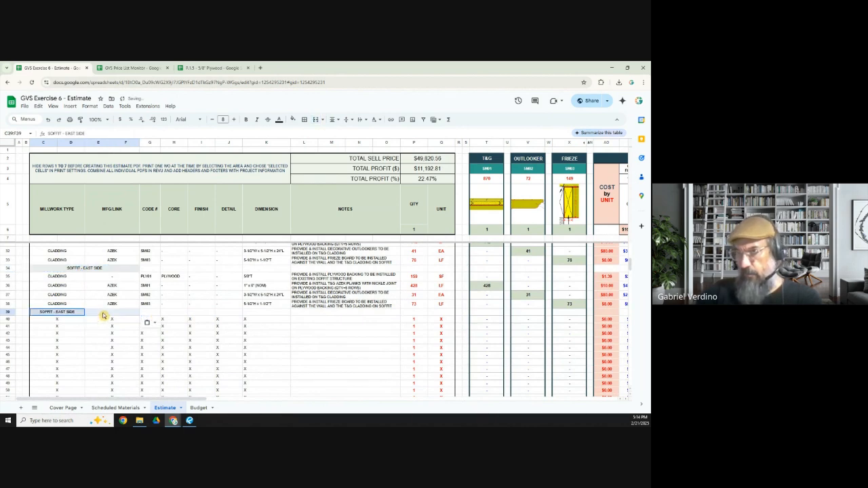
- Merge the pasted heading across C39:F39 and apply a left border to it
click(314, 120)
click(304, 120)
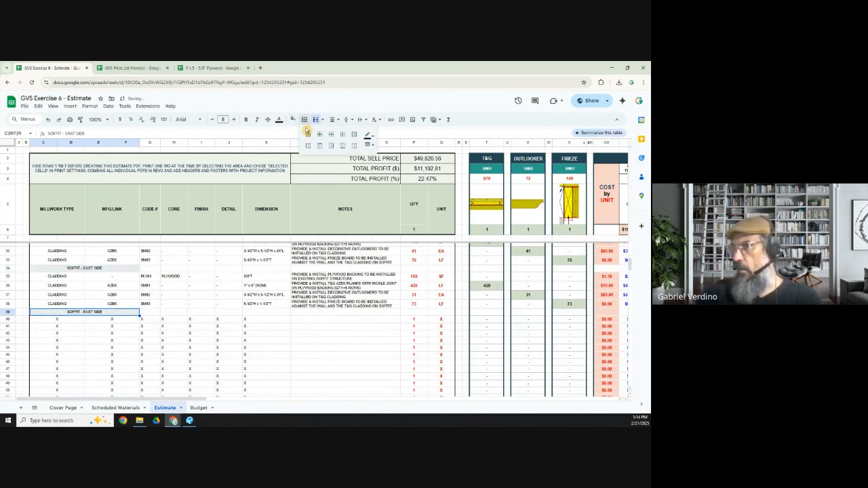
click(367, 146)
click(373, 157)
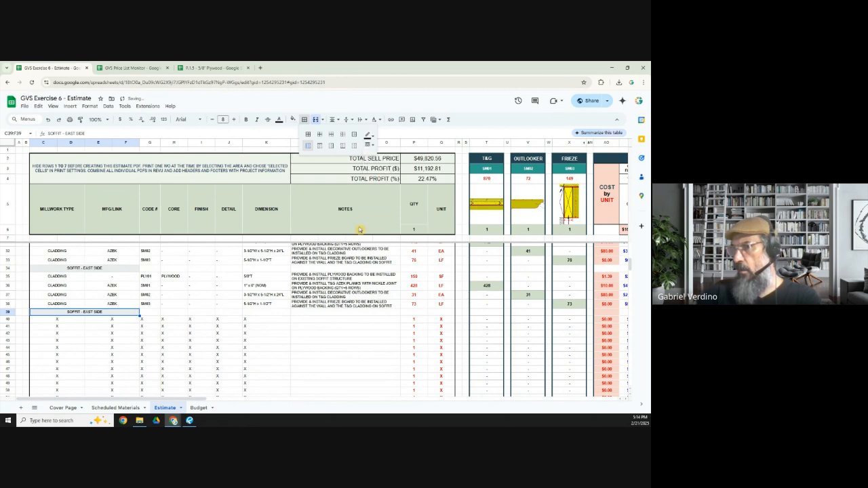
click(193, 357)
- Set the fill color of the whole row 39 to white
click(7, 314)
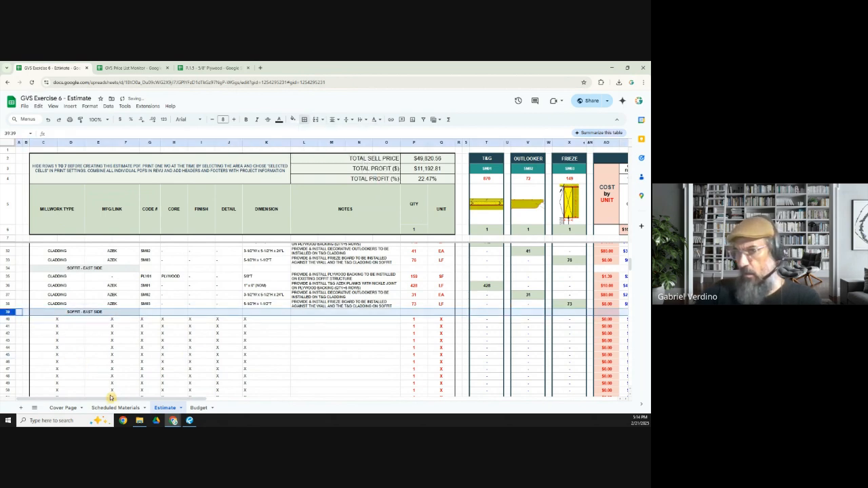
drag(127, 400, 92, 401)
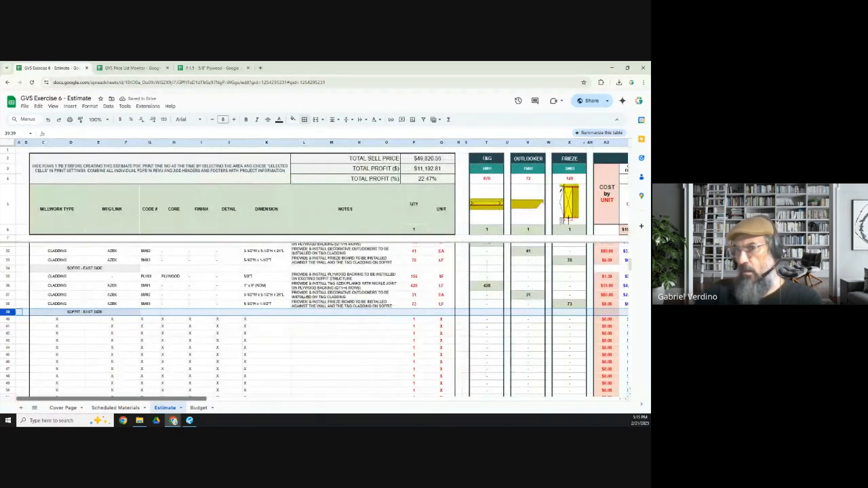
click(294, 120)
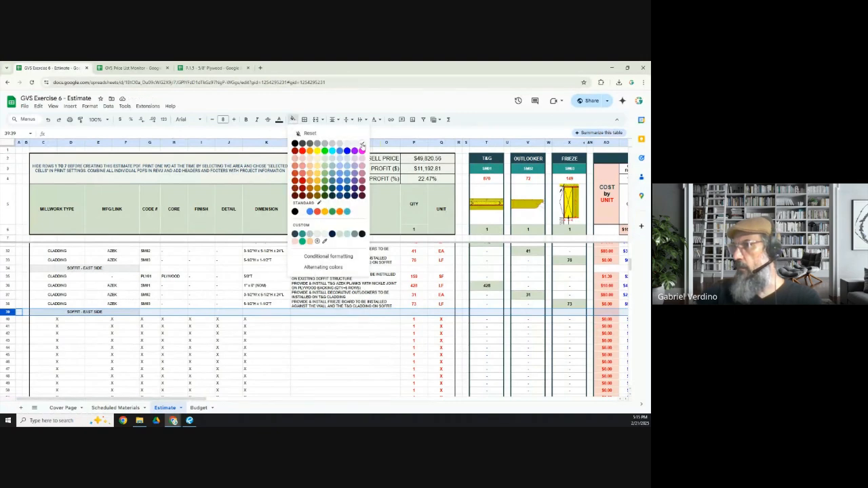
click(363, 147)
click(229, 362)
mouse_move(130, 401)
mouse_down()
mouse_move(297, 401)
mouse_move(115, 403)
mouse_up()
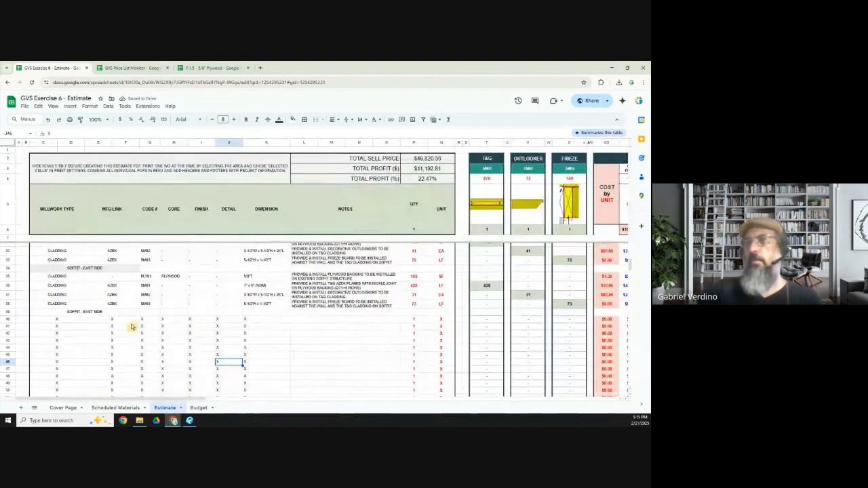
- Select the first cell of row 40, switch to Revu and examine the nickel joint ceiling board and beam end details on sheet A-15
click(66, 320)
click(190, 421)
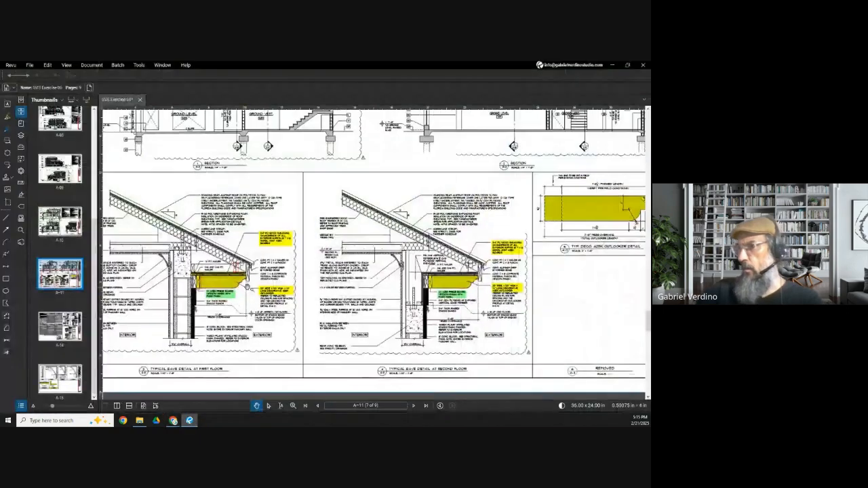
scroll(270, 267, down, 6)
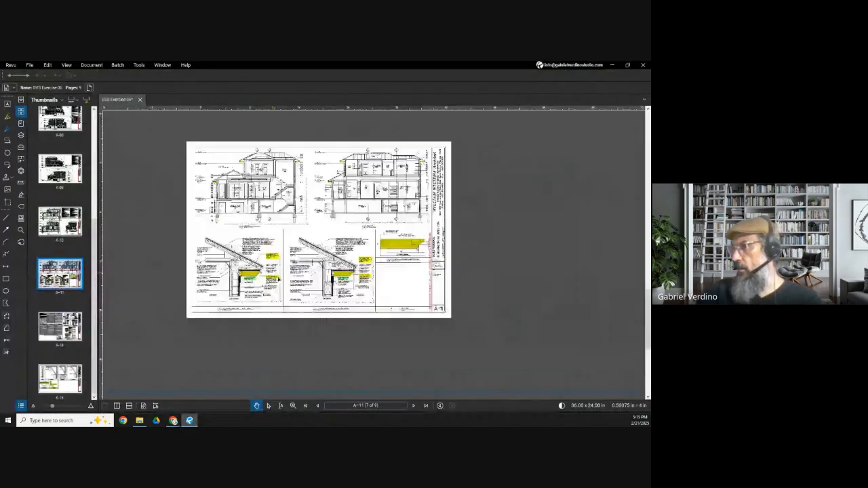
click(57, 380)
scroll(245, 262, up, 5)
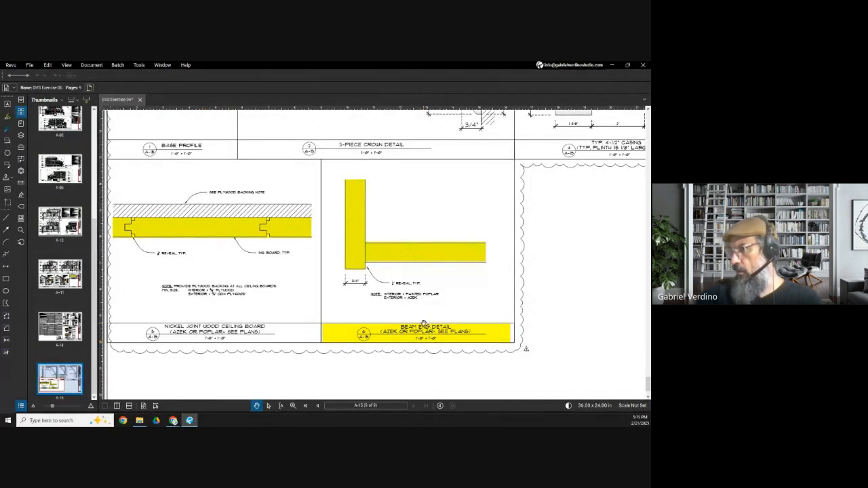
drag(424, 325, 422, 331)
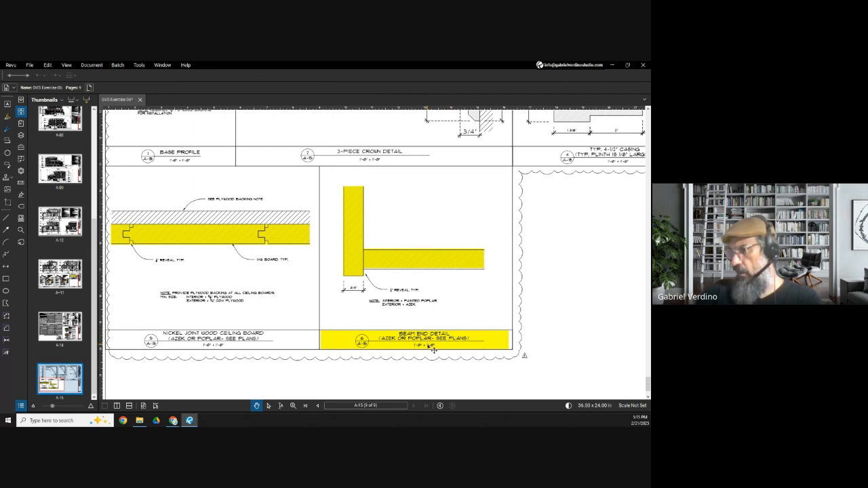
scroll(433, 349, down, 3)
scroll(261, 272, up, 3)
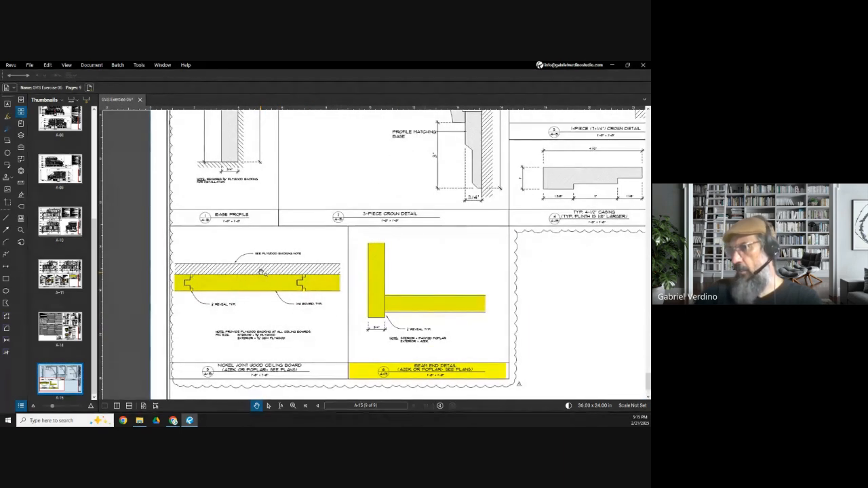
- Examine the nickel joint wood ceiling board detail and its plywood backing note on sheet A-15
scroll(265, 269, up, 2)
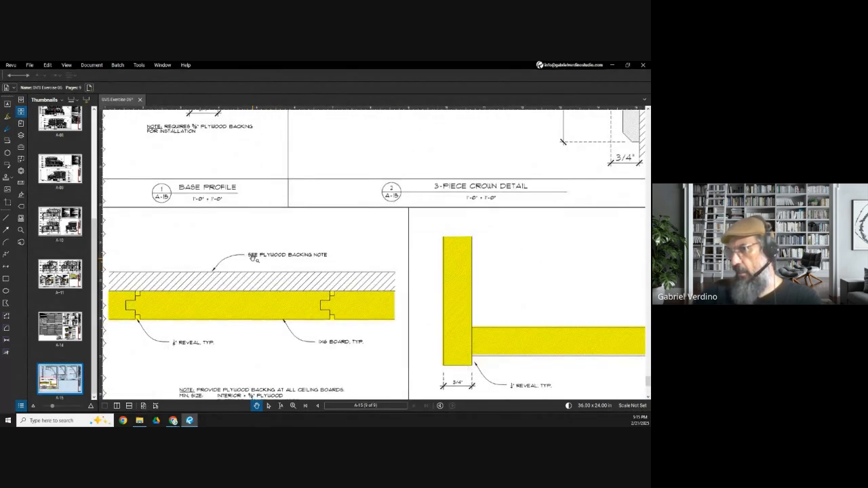
scroll(252, 259, down, 2)
drag(209, 342, 209, 309)
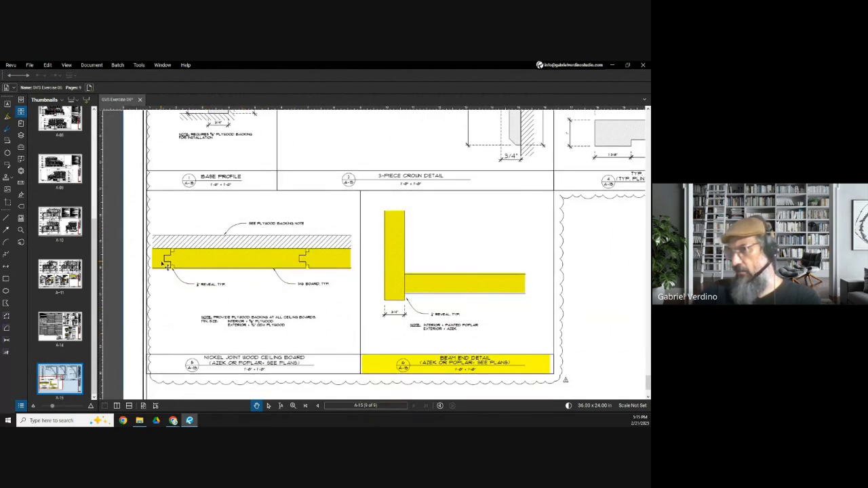
scroll(231, 333, up, 2)
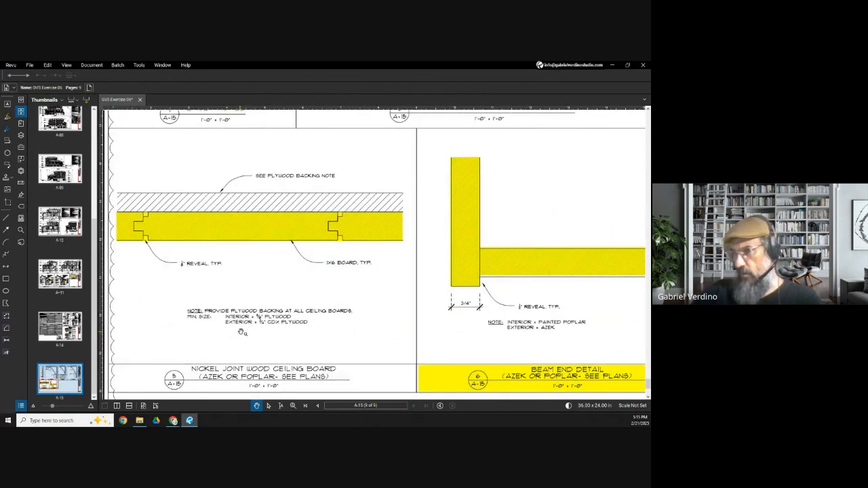
drag(244, 340, 254, 305)
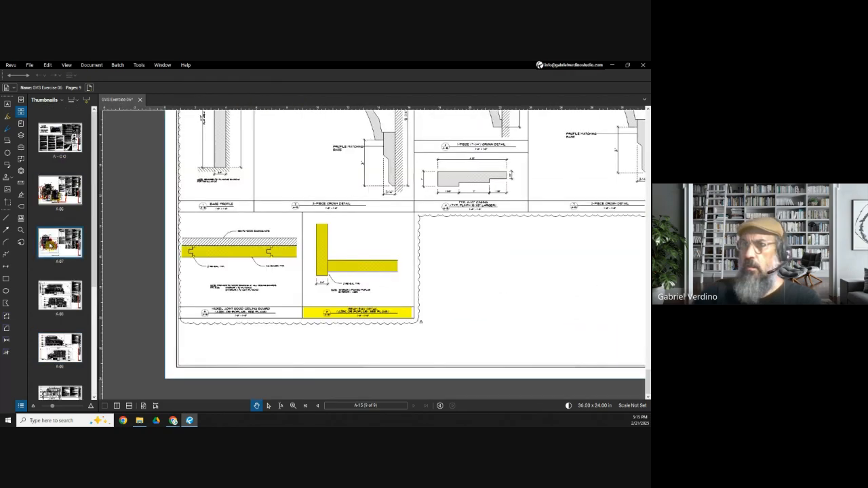
- Open sheet A-06 and examine the covered entry ceiling with its boards, false beams and note tags
click(60, 190)
scroll(319, 339, up, 8)
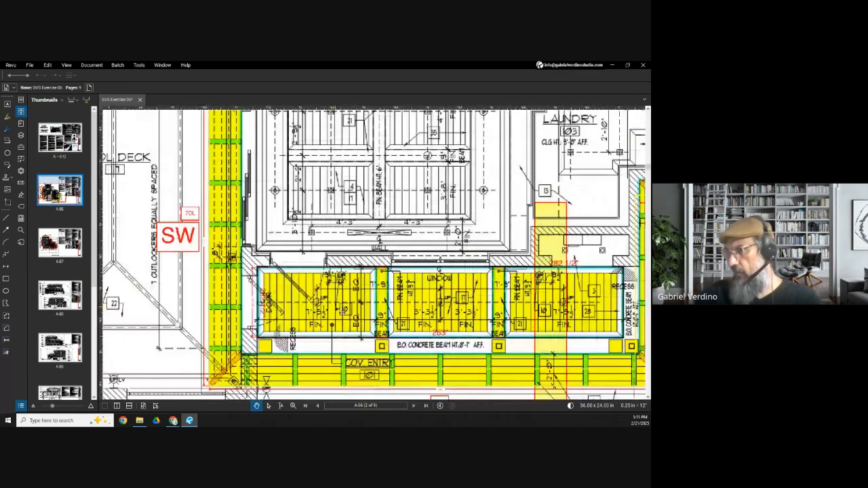
drag(319, 338, 318, 297)
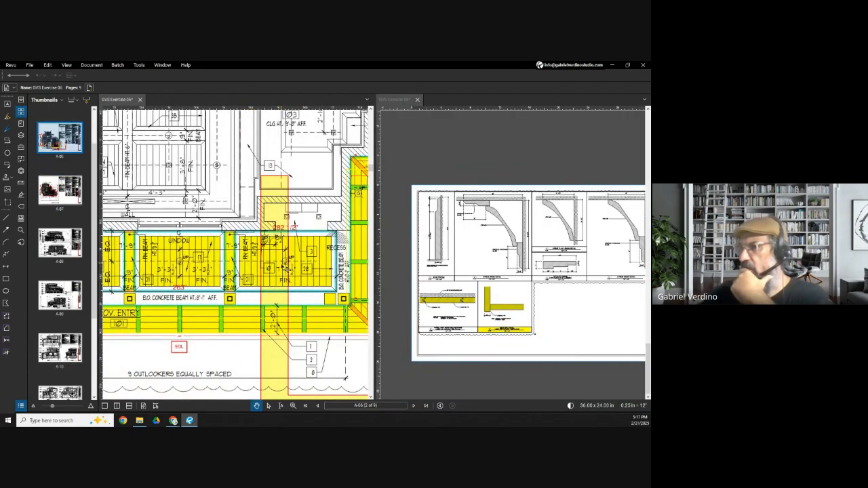
- Read the keyed notes on sheet A-06 for the covered entry, including note 28 on the crown moulding and its detail reference
scroll(323, 270, up, 4)
scroll(323, 270, down, 8)
drag(339, 207, 224, 302)
scroll(224, 302, down, 3)
drag(289, 175, 216, 252)
scroll(299, 245, up, 6)
drag(322, 307, 236, 261)
scroll(236, 261, up, 2)
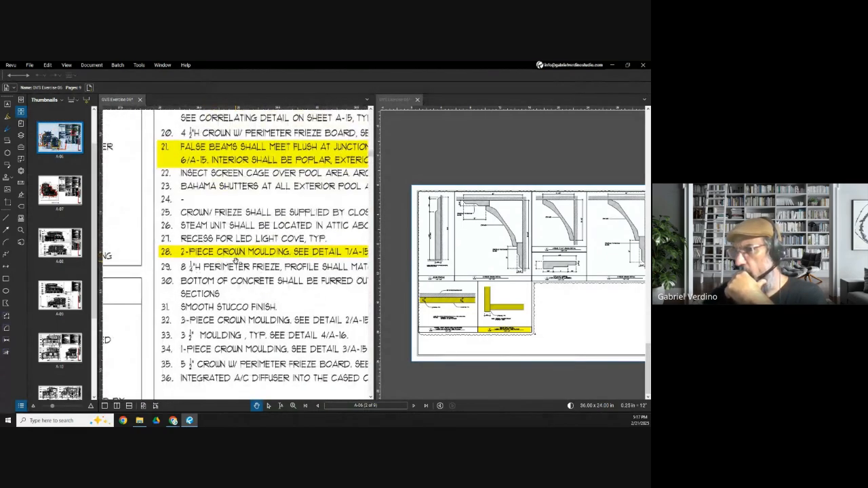
drag(291, 261, 227, 257)
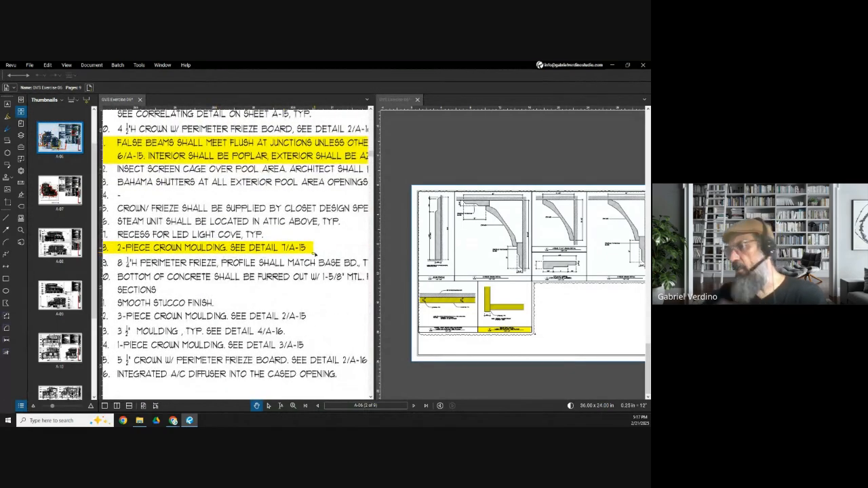
click(285, 251)
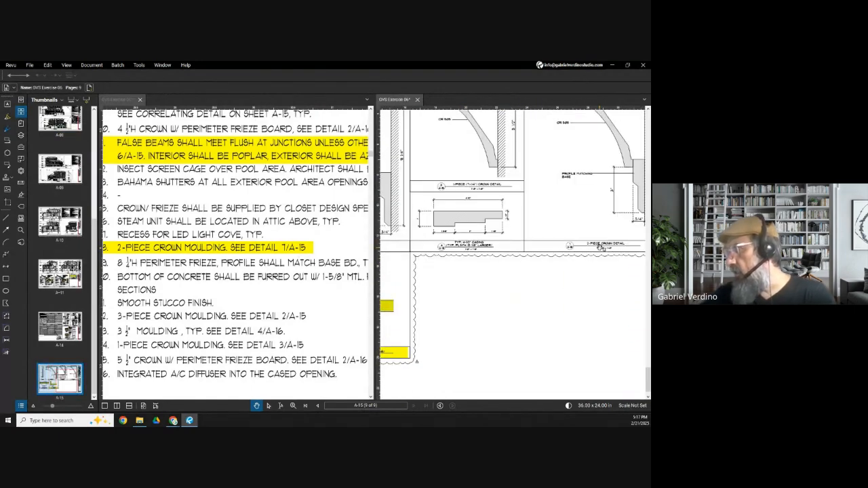
- Highlight the 2-piece crown detail on sheet A-15 with a yellow-filled rectangle over the moulding profile
scroll(572, 248, up, 8)
scroll(501, 253, down, 10)
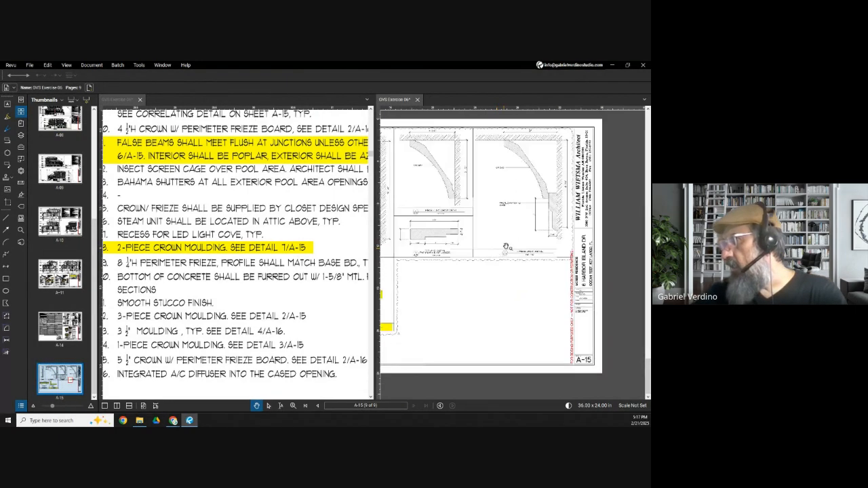
drag(541, 211, 470, 251)
scroll(471, 250, up, 2)
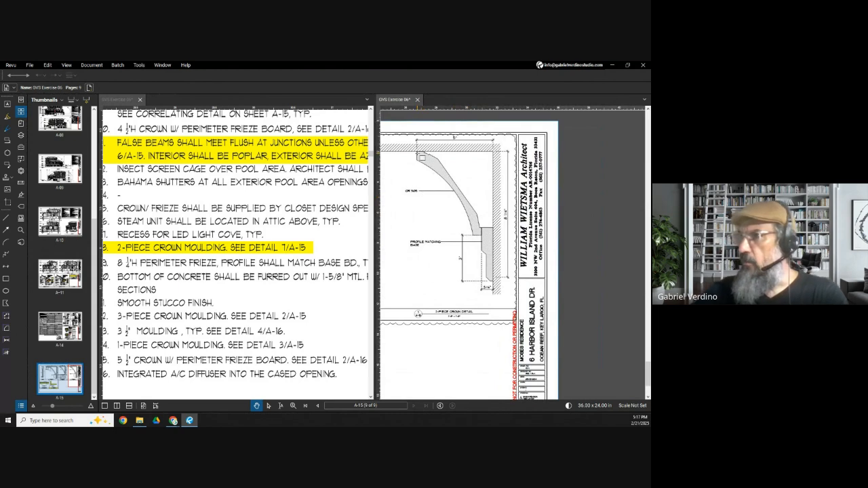
key(r)
mouse_move(414, 150)
mouse_down()
mouse_move(498, 263)
mouse_move(496, 284)
mouse_up()
- Examine the highlighted 2-piece crown detail for its moulding code, base profile callout and dimensions
scroll(465, 244, up, 3)
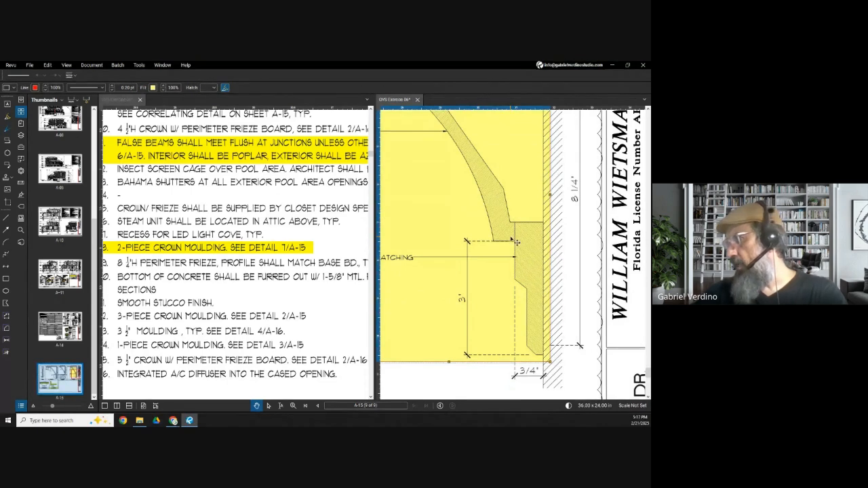
scroll(516, 242, down, 2)
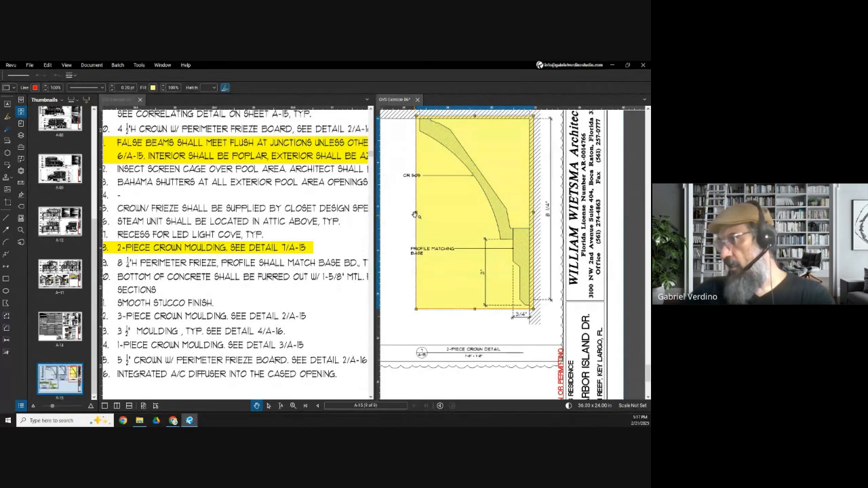
scroll(413, 181, up, 3)
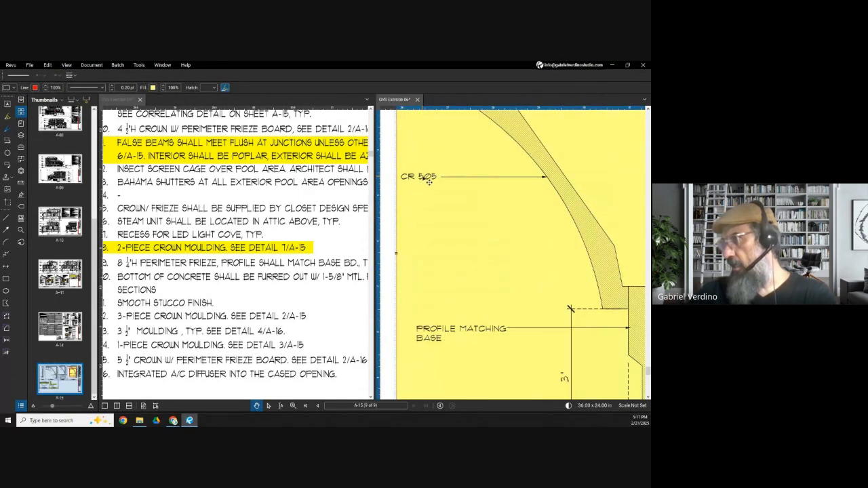
scroll(432, 181, down, 3)
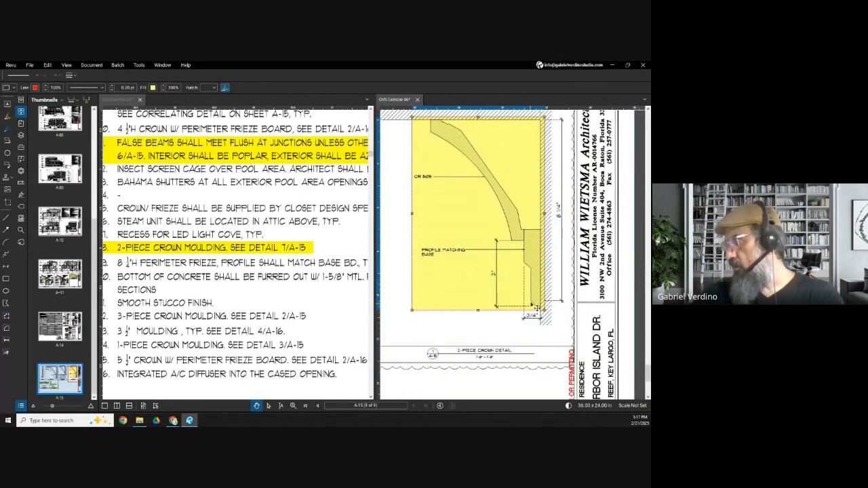
scroll(448, 260, up, 3)
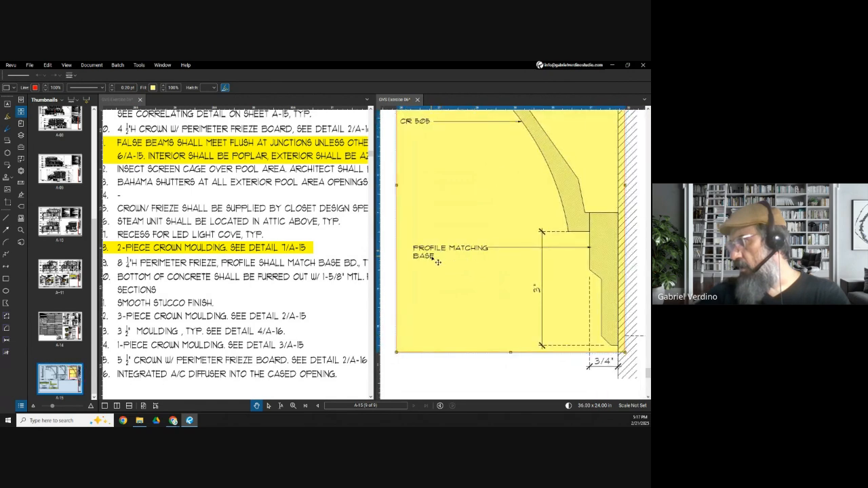
scroll(487, 246, down, 3)
scroll(492, 246, up, 3)
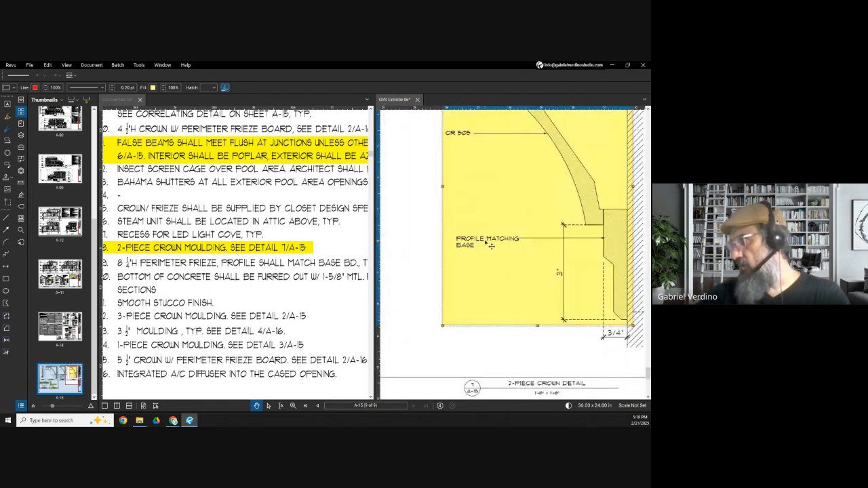
scroll(502, 244, down, 3)
- Compare the base profile detail on sheet A-15 with the matching lower piece of the 2-piece crown
scroll(503, 244, down, 3)
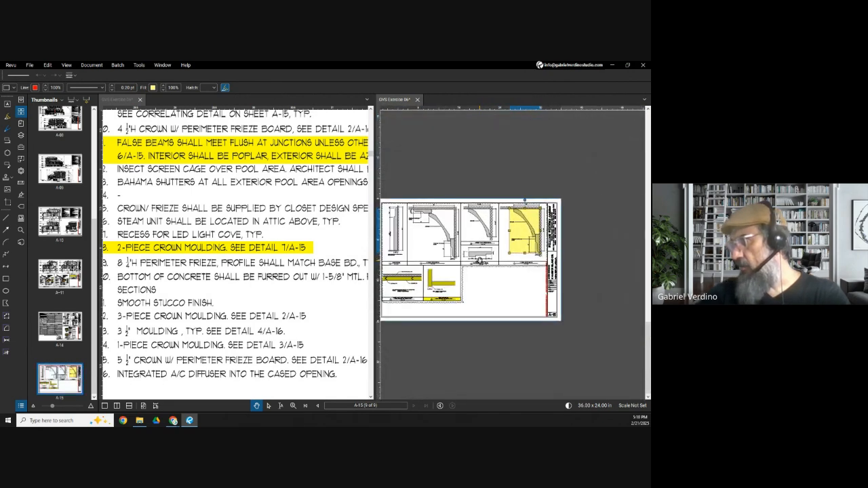
scroll(483, 263, up, 4)
scroll(454, 281, down, 5)
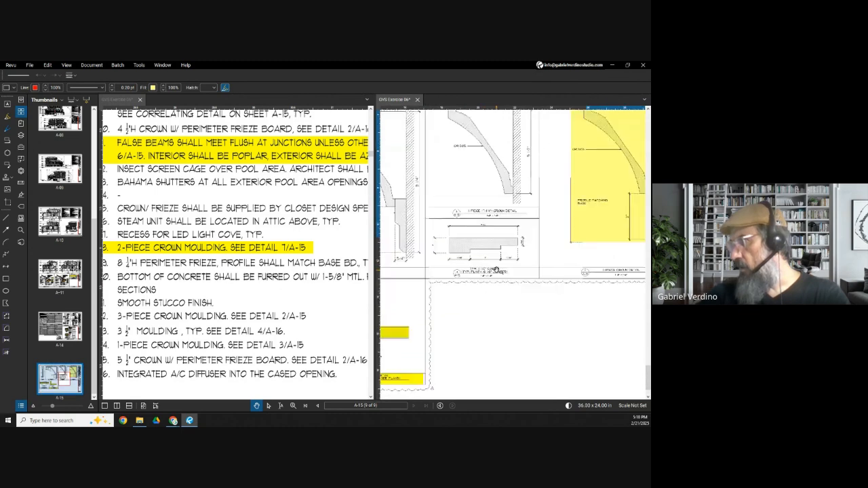
scroll(439, 175, up, 5)
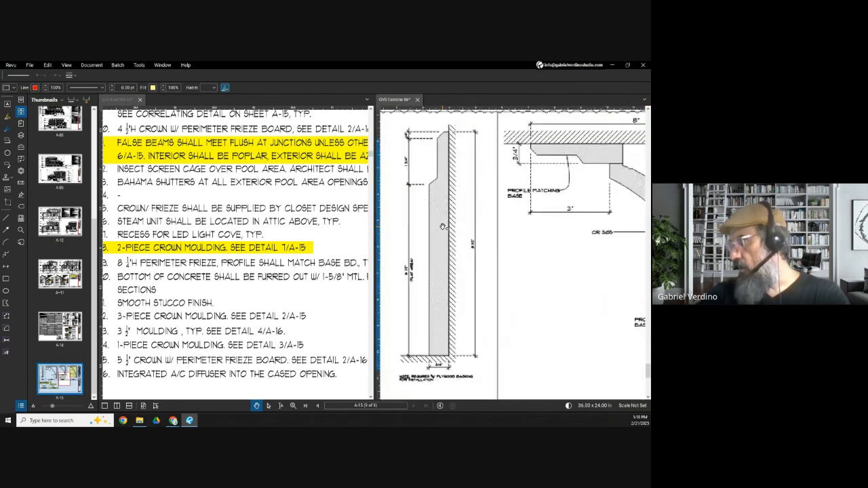
drag(450, 374, 446, 322)
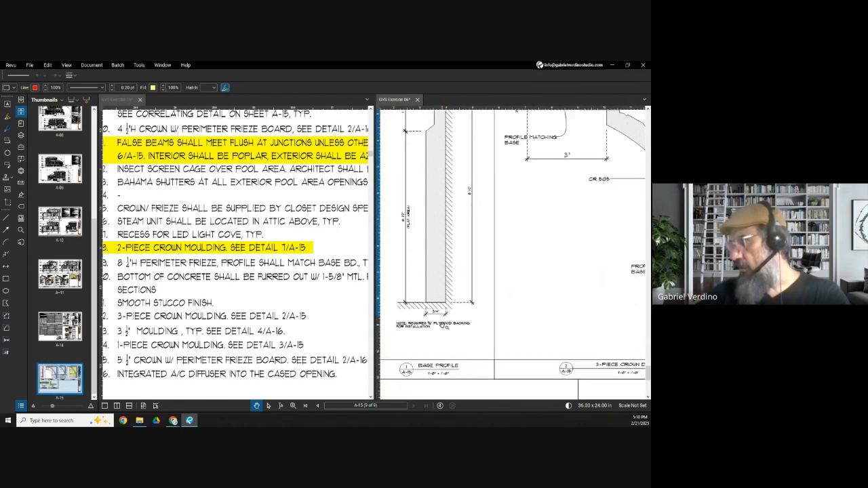
scroll(432, 270, down, 2)
scroll(437, 138, up, 5)
scroll(438, 138, down, 4)
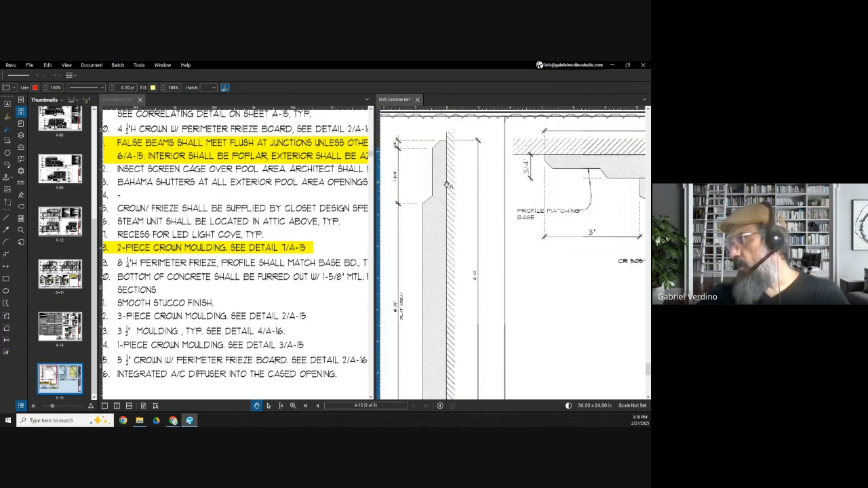
scroll(421, 264, down, 3)
scroll(565, 274, up, 6)
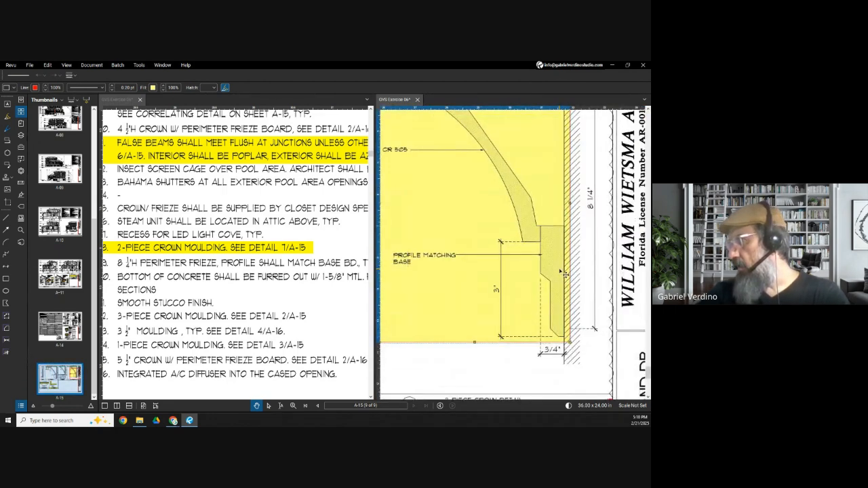
scroll(565, 274, down, 5)
scroll(429, 228, up, 5)
scroll(429, 228, down, 2)
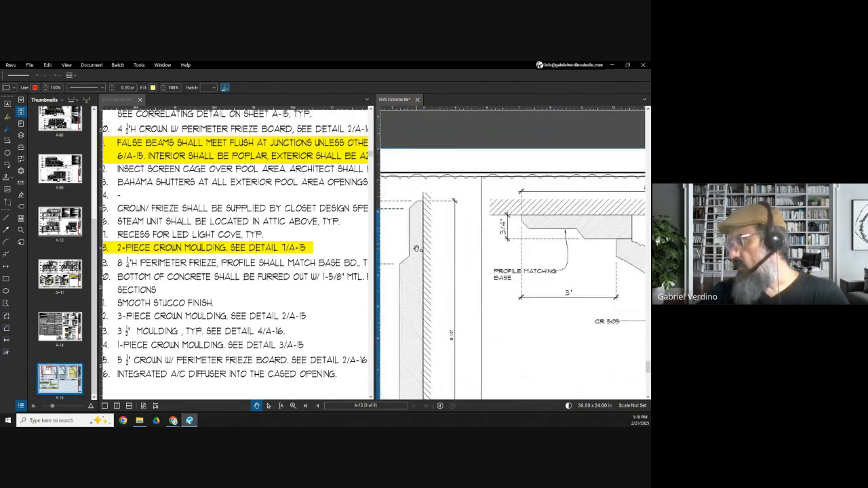
scroll(429, 270, down, 3)
- Widen the pane showing sheet A-15 and bring the 2-piece crown detail into view beside the A-06 notes
drag(373, 265, 302, 266)
click(430, 287)
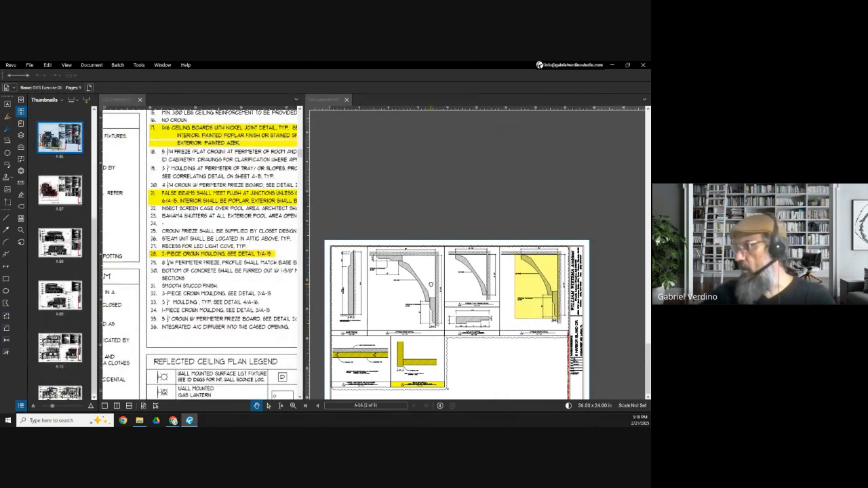
drag(431, 287, 436, 238)
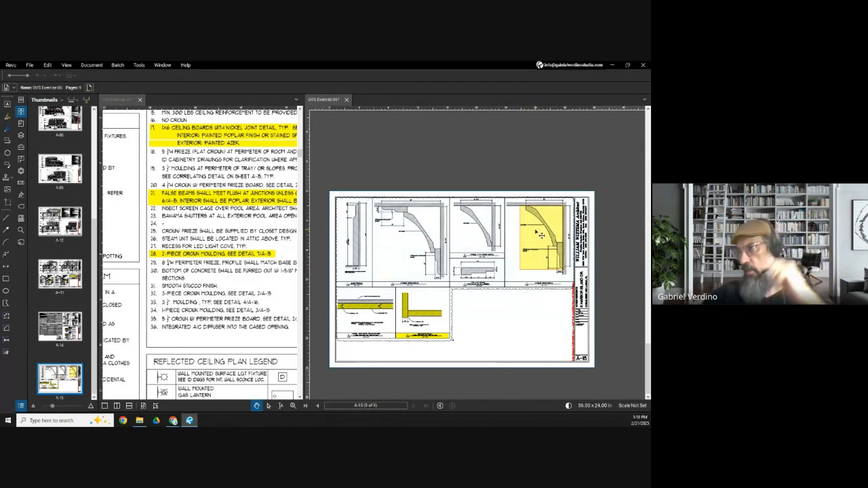
scroll(532, 216, up, 3)
mouse_move(561, 278)
mouse_down()
mouse_move(516, 270)
mouse_move(498, 226)
mouse_up()
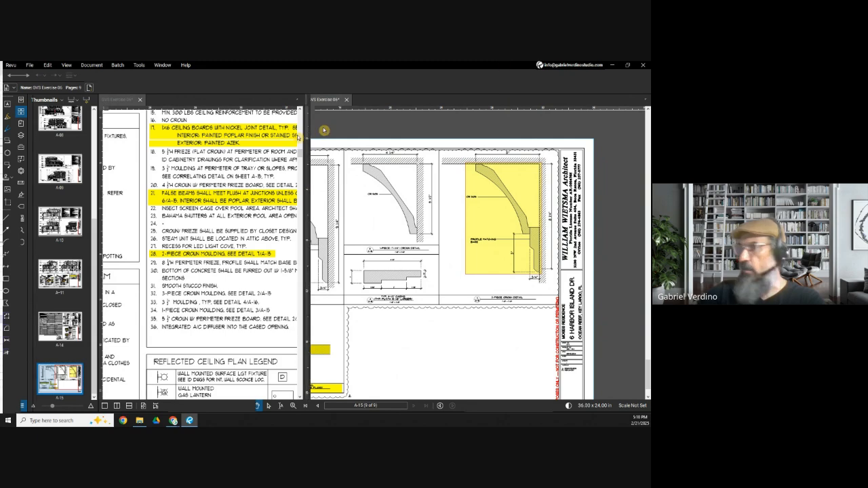
- Switch to the GVS Exercise 6 estimate and fill the TR01 code cell under TRIMS in Scheduled Materials with teal
key(alt+Tab)
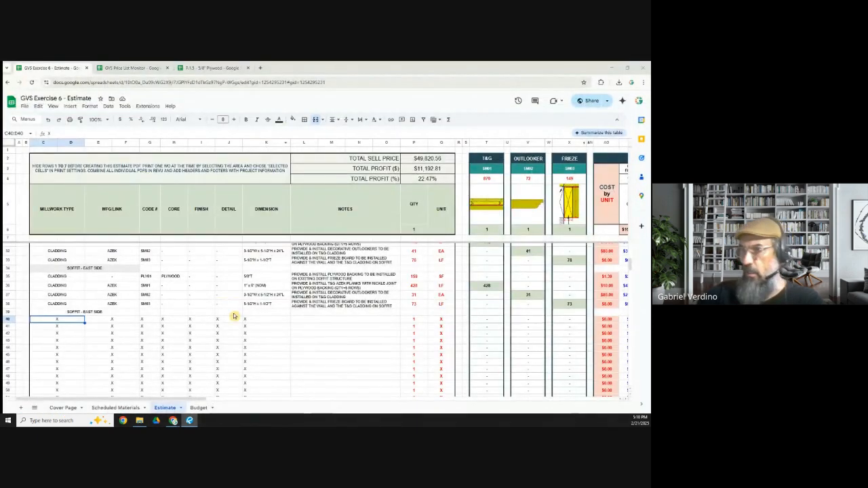
click(120, 408)
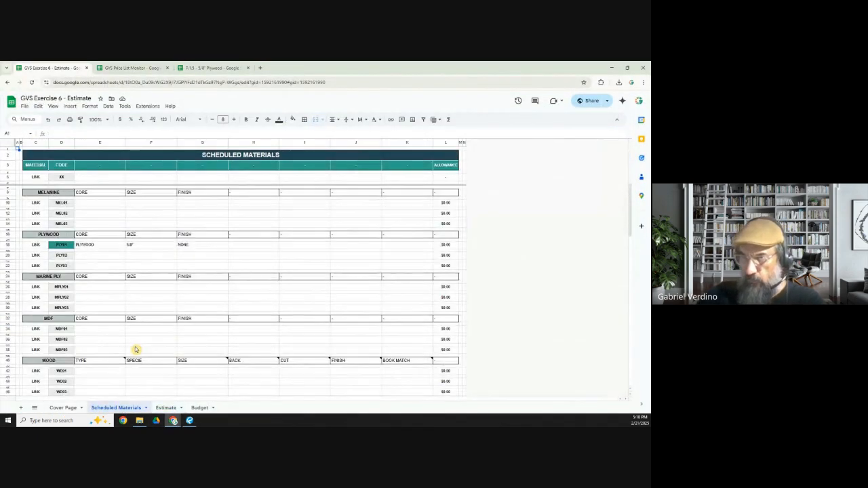
scroll(135, 350, down, 7)
scroll(126, 337, down, 5)
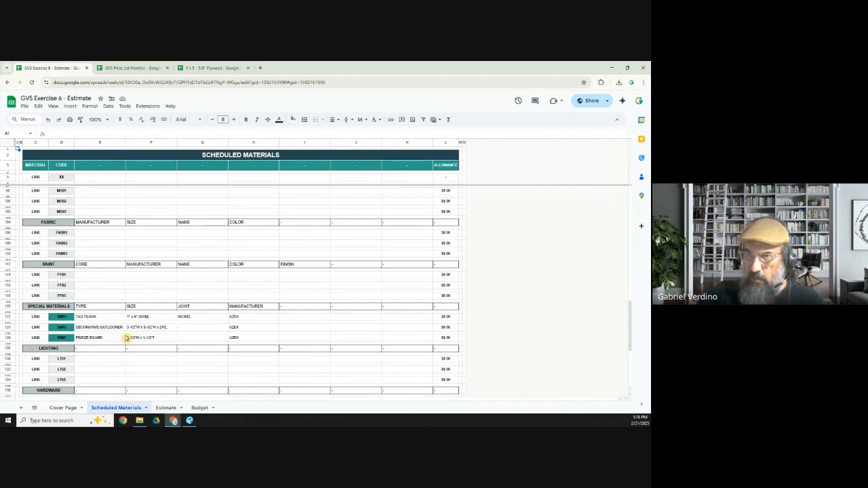
click(62, 307)
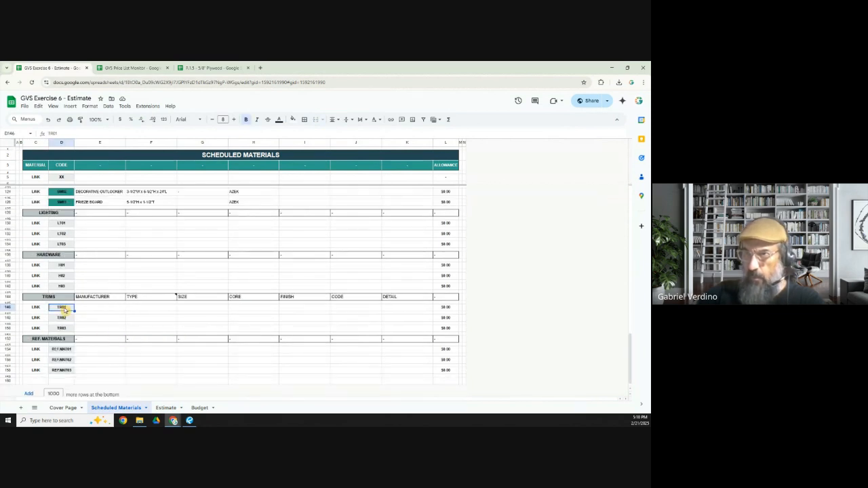
click(293, 120)
click(302, 234)
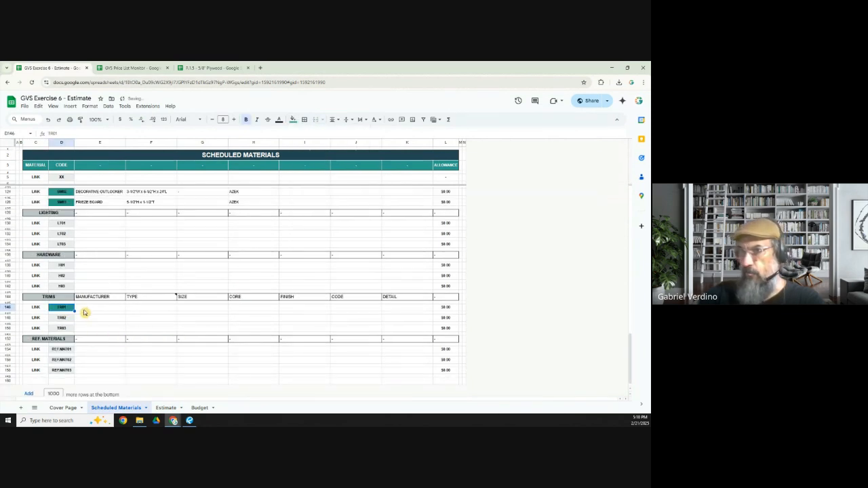
- Search the web for "cr 505 crown molding" and open the Empire 505 1 x 7 inches Primed MDF Crown Moulding product page
click(86, 308)
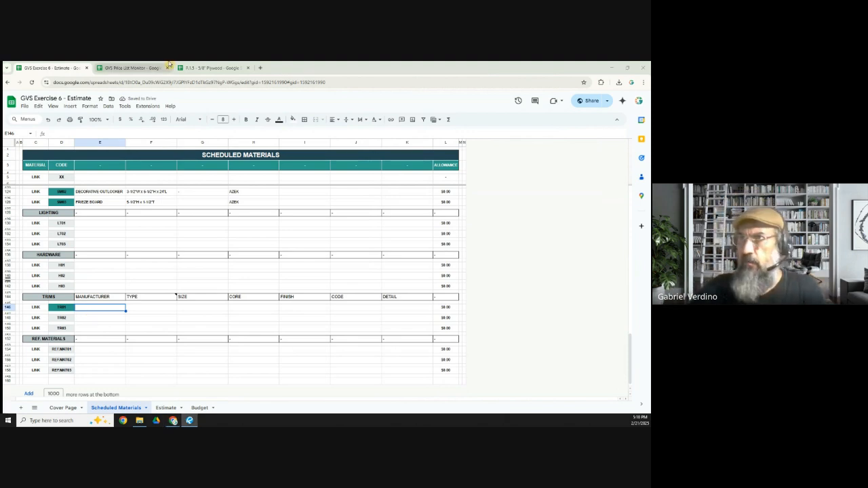
click(260, 68)
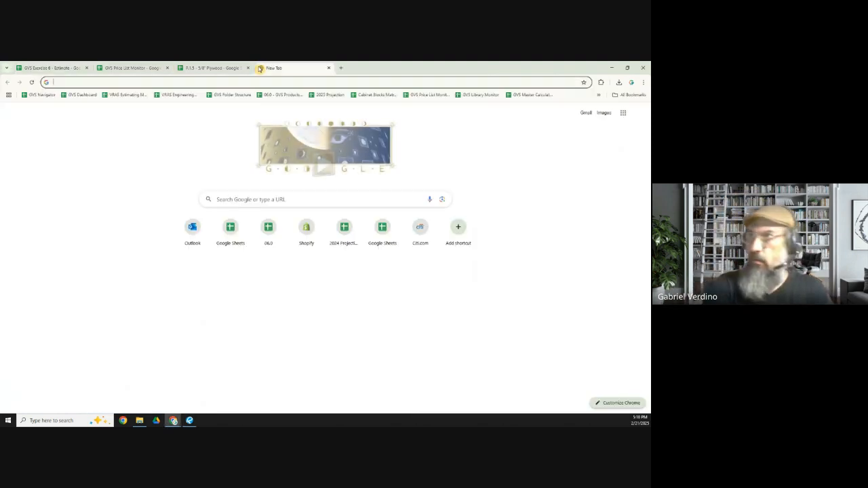
text(cr 505)
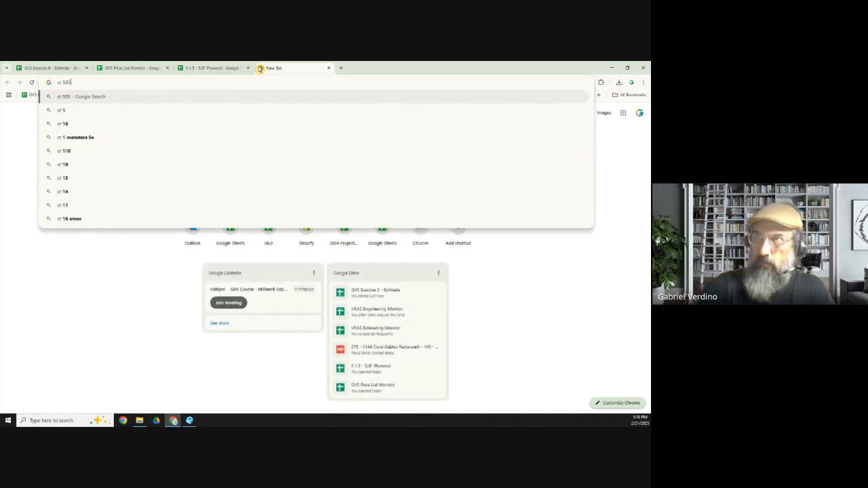
text( crown molding)
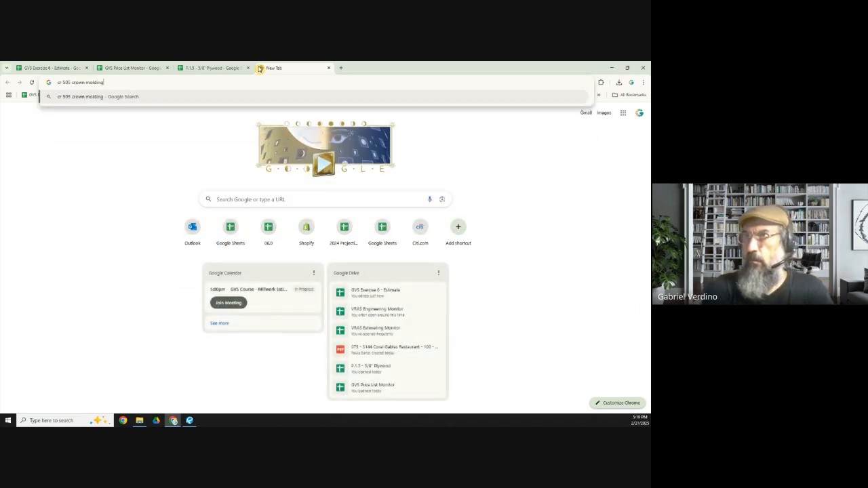
key(Return)
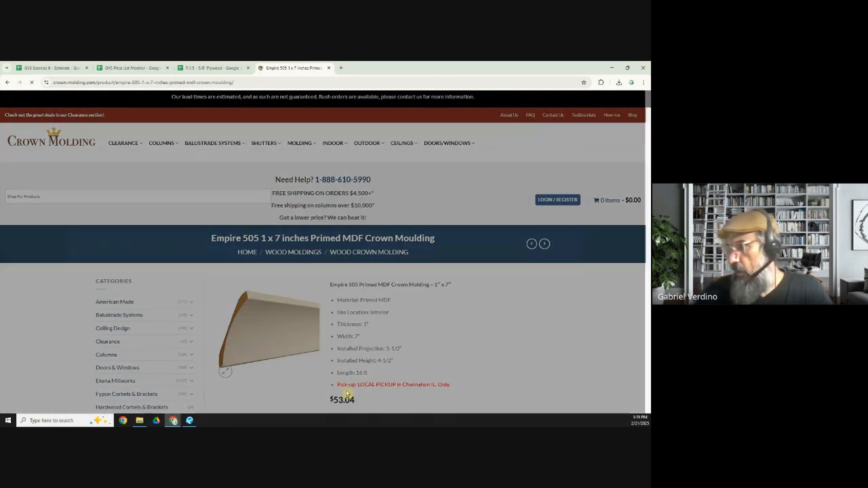
click(579, 237)
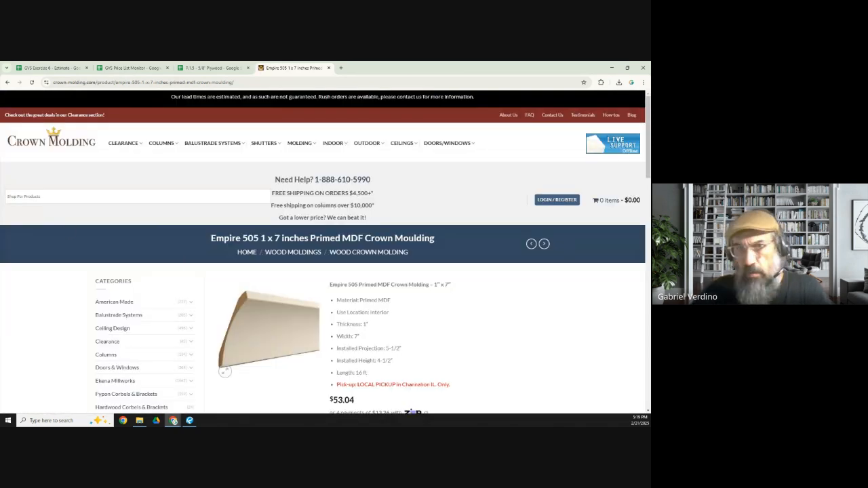
drag(211, 201, 278, 108)
click(610, 107)
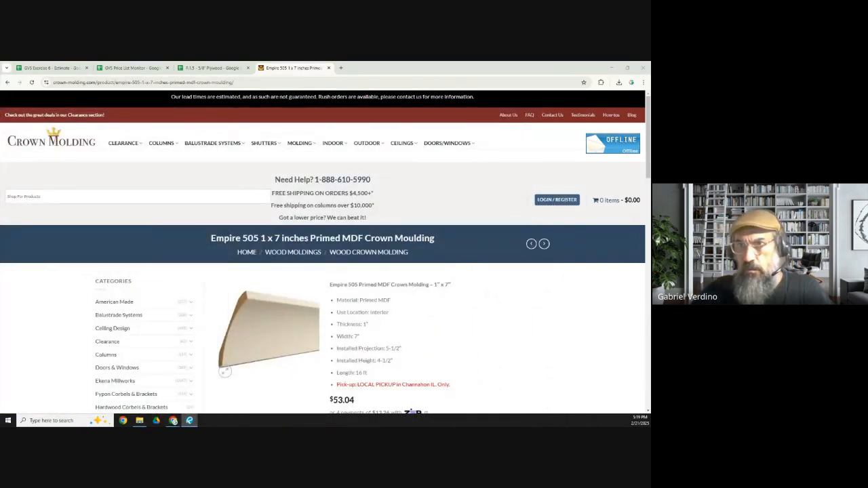
- Copy the Empire 505 product page's address and close the P.1.5 - 5/8" Plywood and GVS Price List Monitor sheets
click(258, 83)
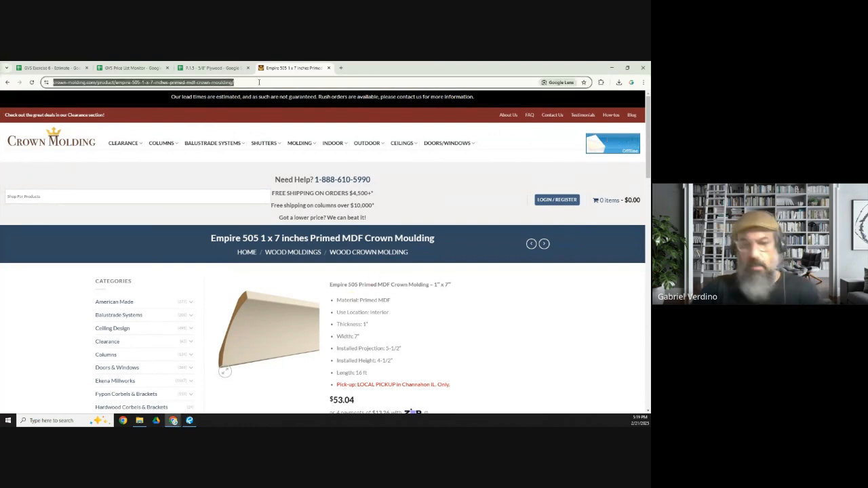
click(212, 67)
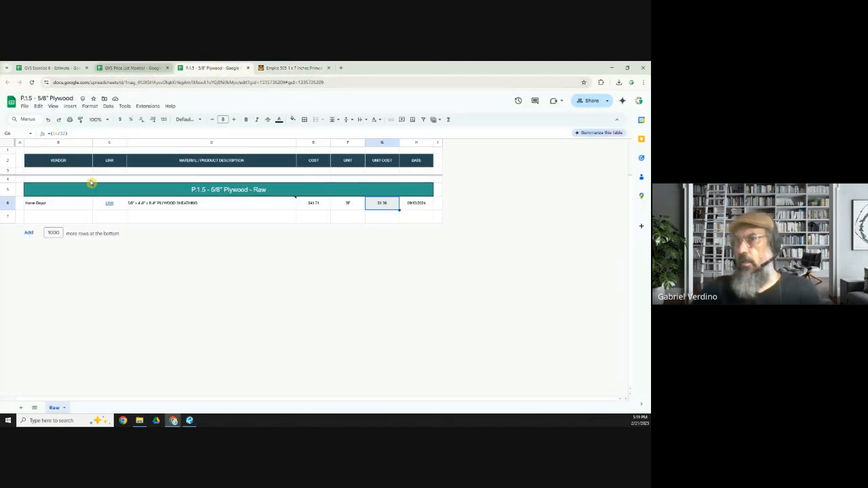
click(249, 68)
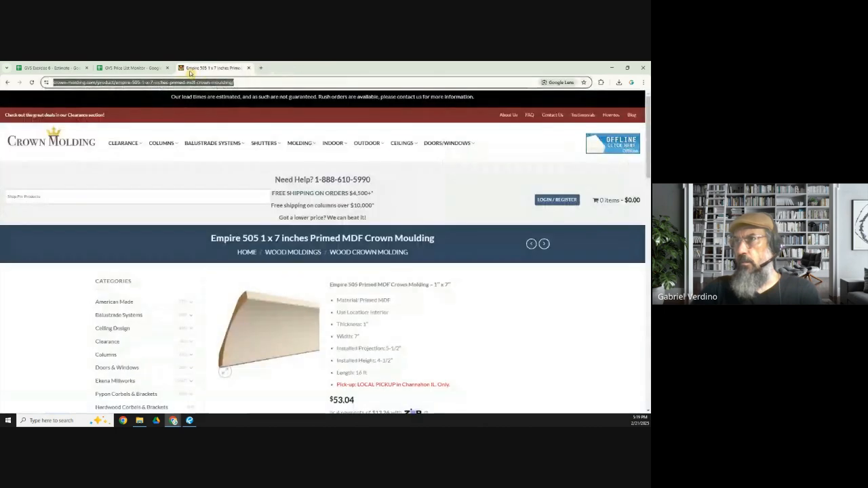
click(136, 68)
click(167, 68)
- Link the TR01 material cell in the estimate's Scheduled Materials to the copied Empire 505 product page address
click(51, 68)
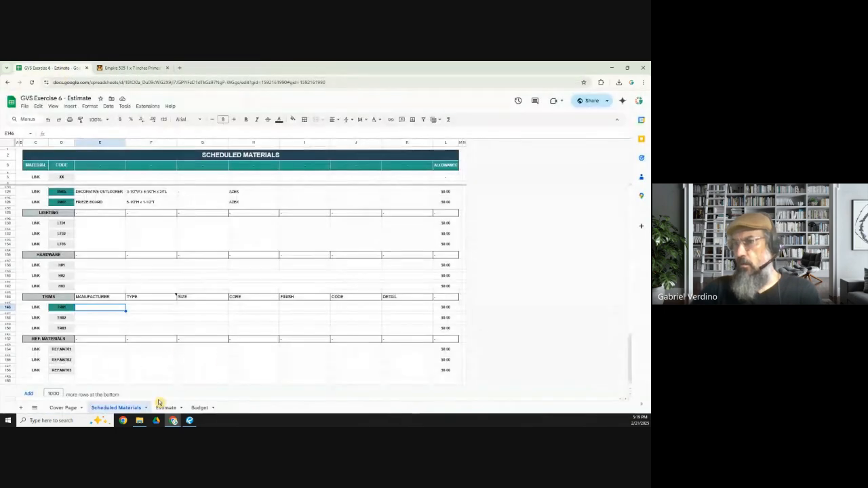
click(36, 308)
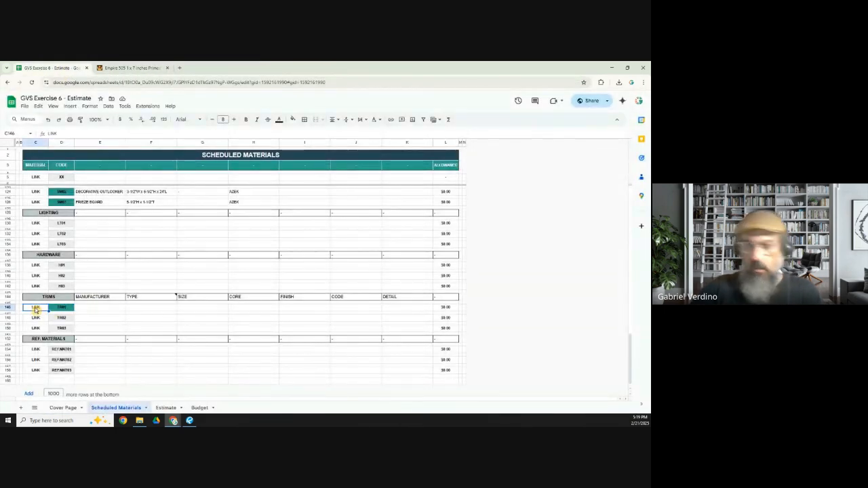
key(ctrl+k)
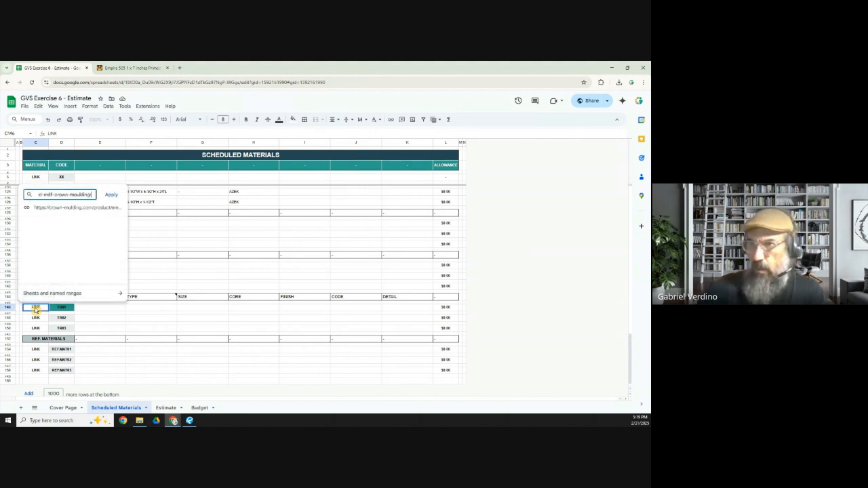
click(112, 207)
click(200, 316)
- Check the Empire 505 product page and enter CROWN MOLDING as both the manufacturer and the type for TR01
click(100, 309)
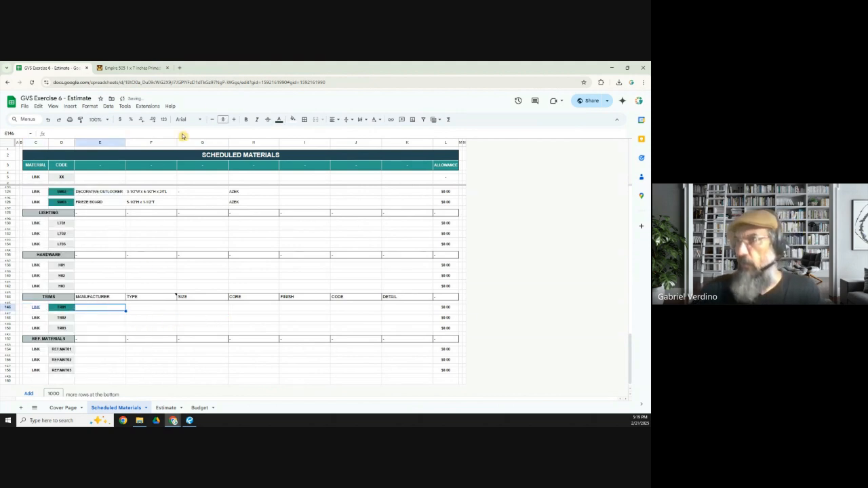
click(140, 67)
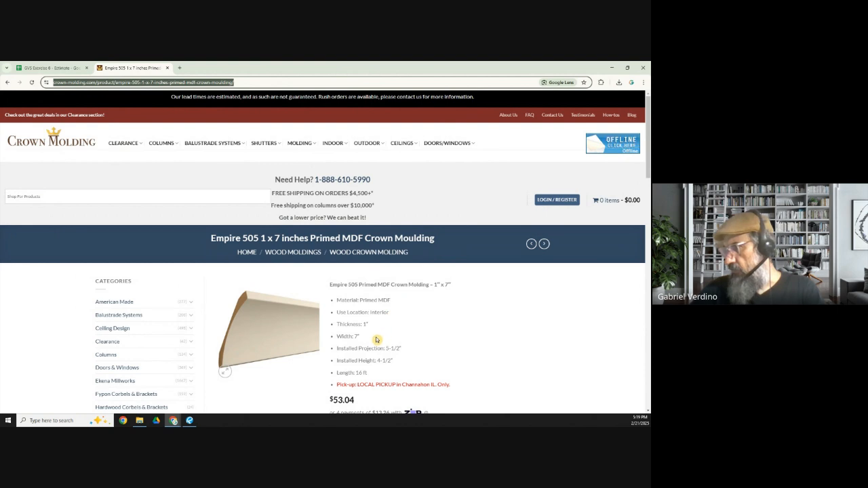
scroll(378, 339, down, 2)
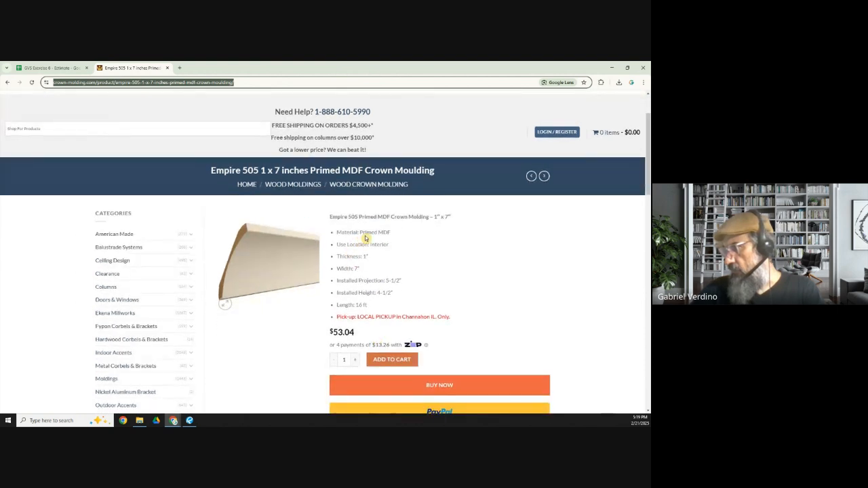
scroll(204, 272, up, 2)
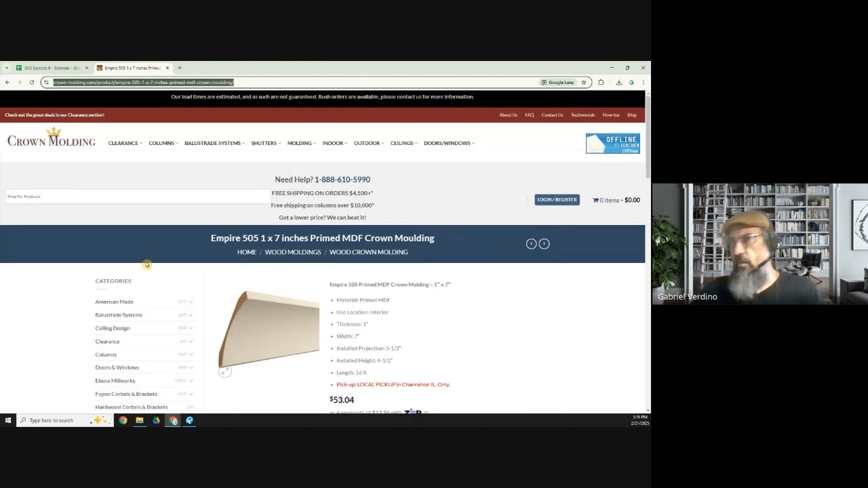
click(51, 67)
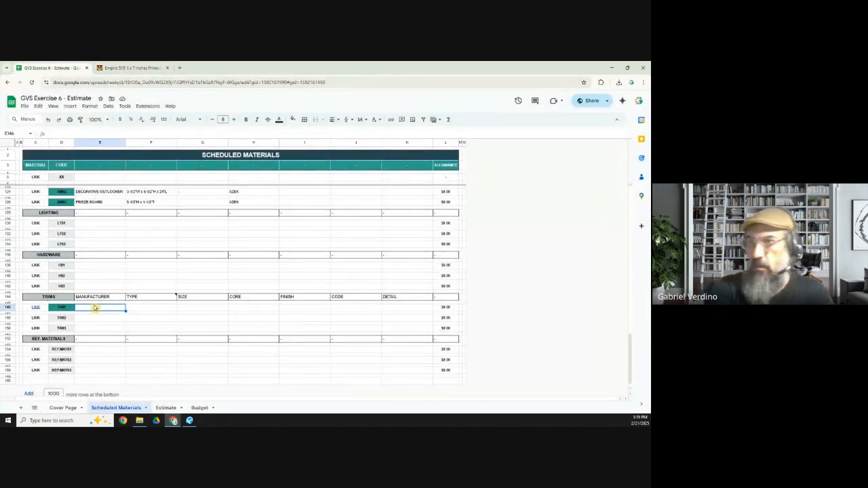
text(CROWN MOLDING)
key(Tab)
text(CR)
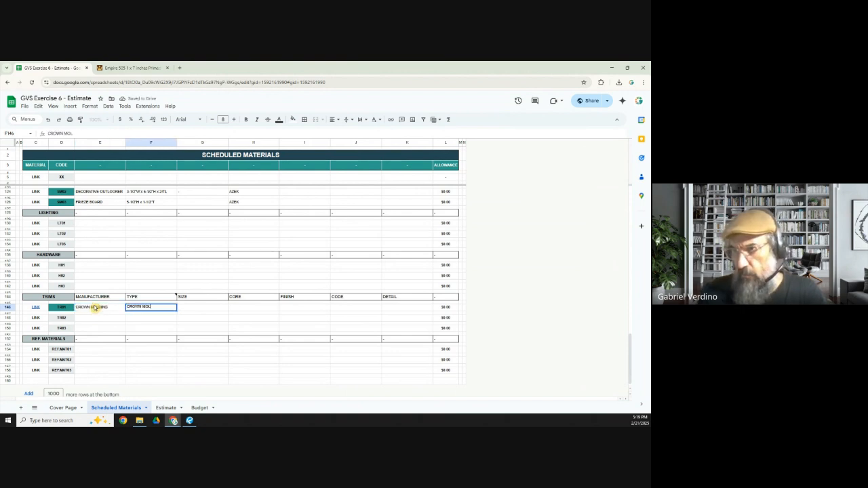
text(OWN MOLDING)
click(95, 307)
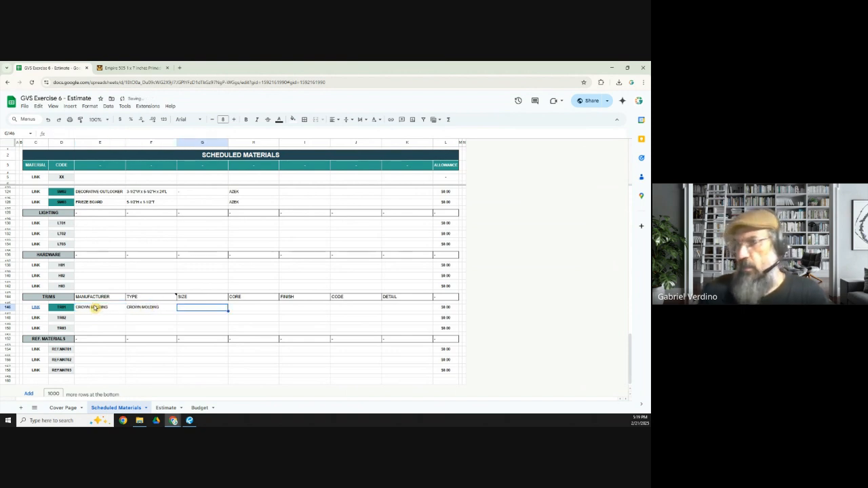
- Look up the moulding's dimensions on the product page and enter 1" x 7" as the TR01 size
click(130, 68)
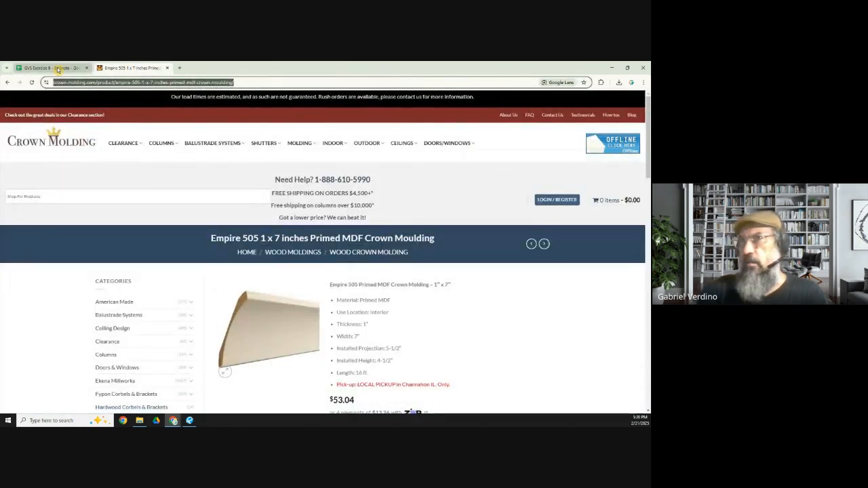
click(51, 68)
text(1" x 7)
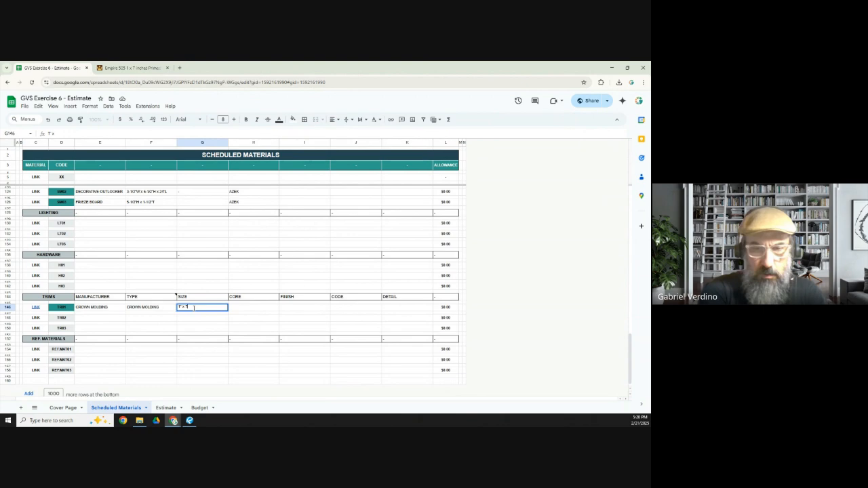
key(Tab)
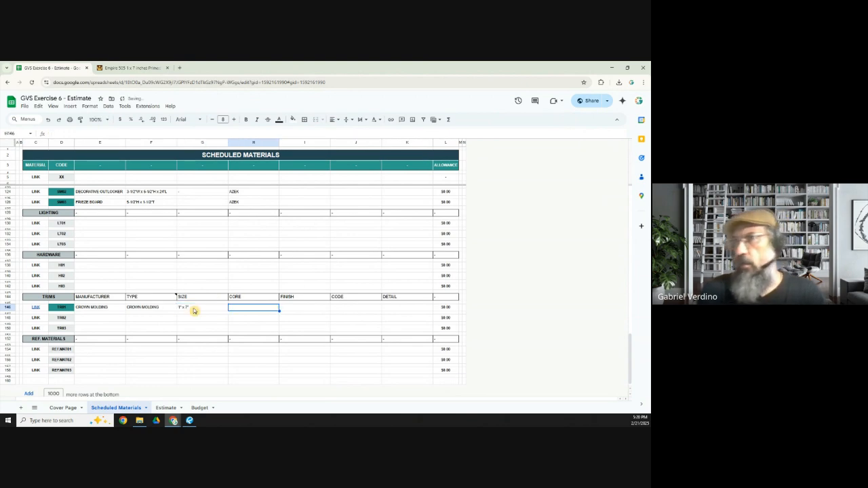
- Check the material on the product page and enter MDF as the core and PRIMED as the finish for TR01
click(126, 68)
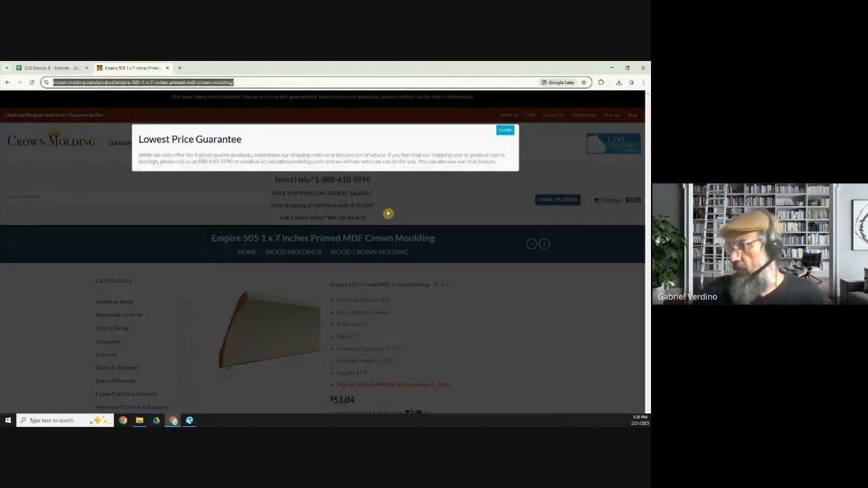
click(505, 133)
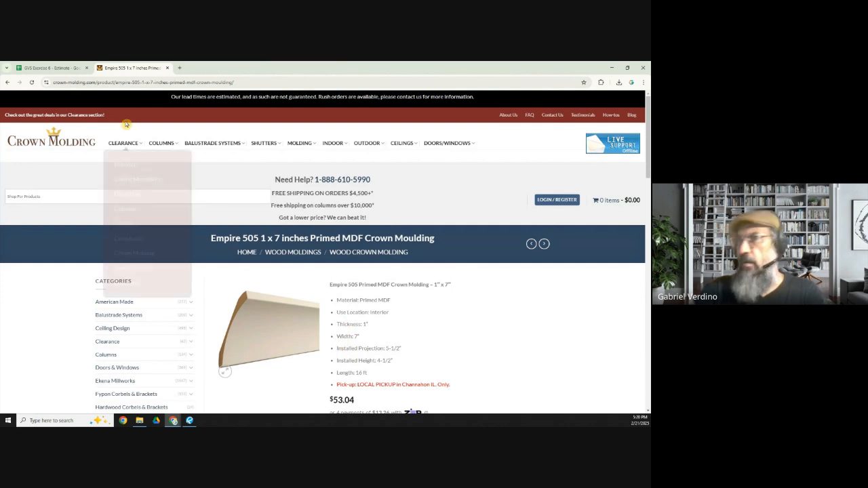
click(65, 69)
text(M)
key(Tab)
text(P)
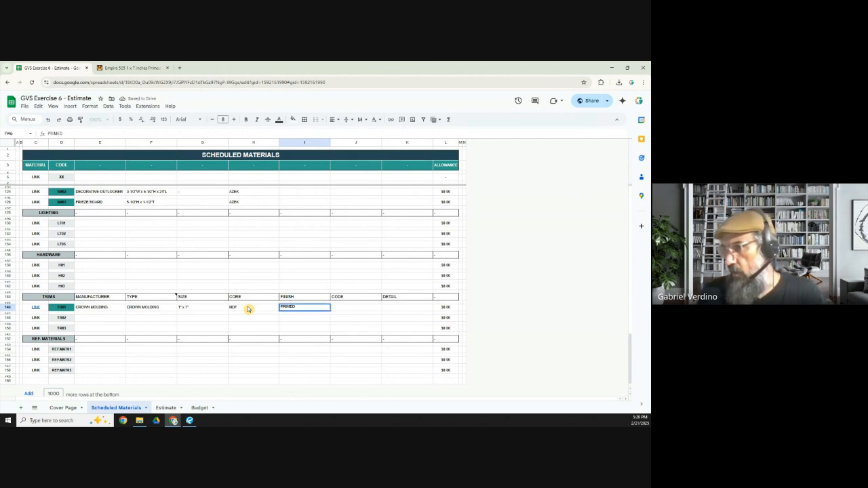
text(RIMED)
key(Tab)
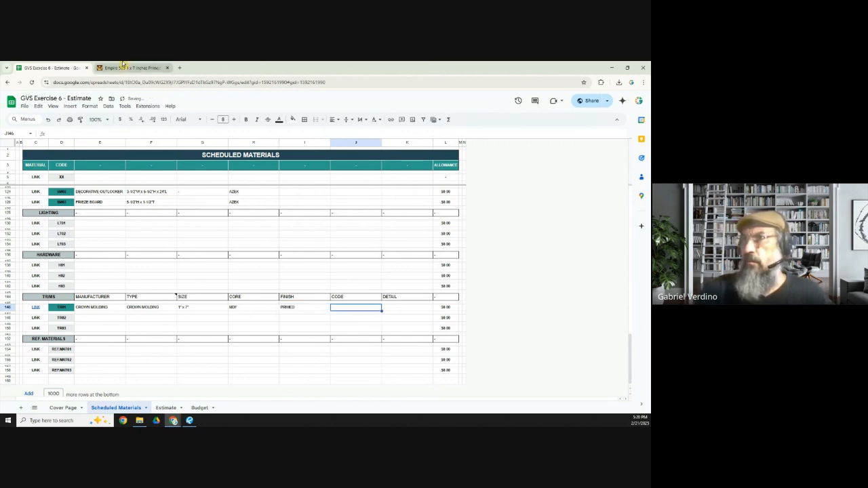
- Look up the moulding's model number on the product page and enter 505 as the TR01 code
click(123, 67)
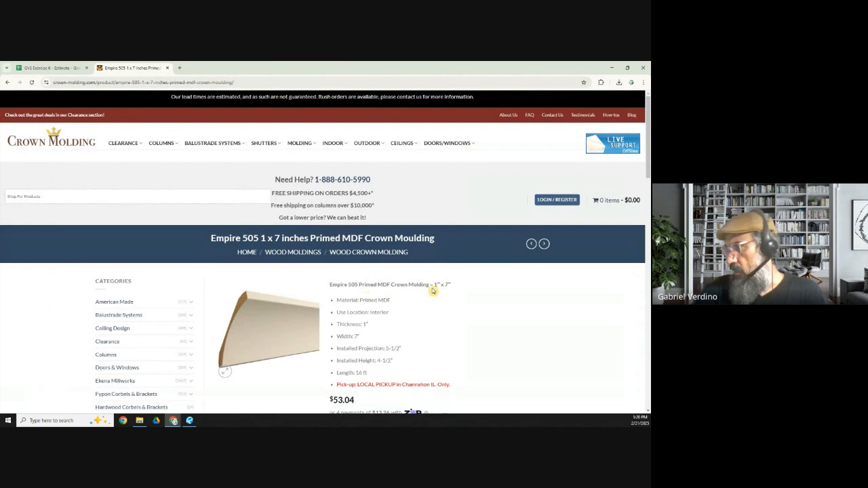
scroll(384, 331, down, 1)
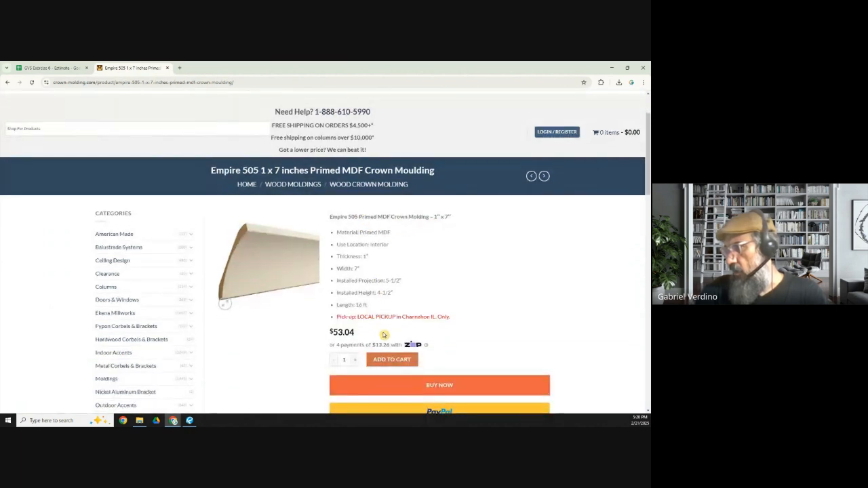
scroll(383, 332, up, 1)
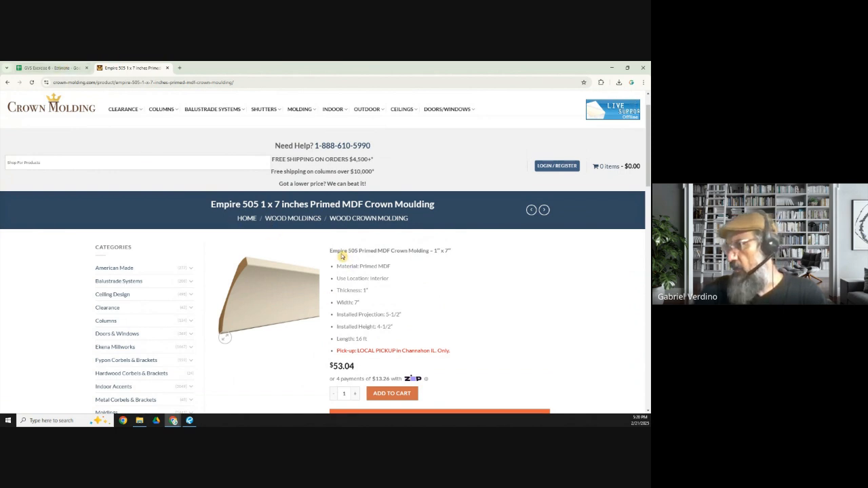
click(53, 68)
text(5)
key(Tab)
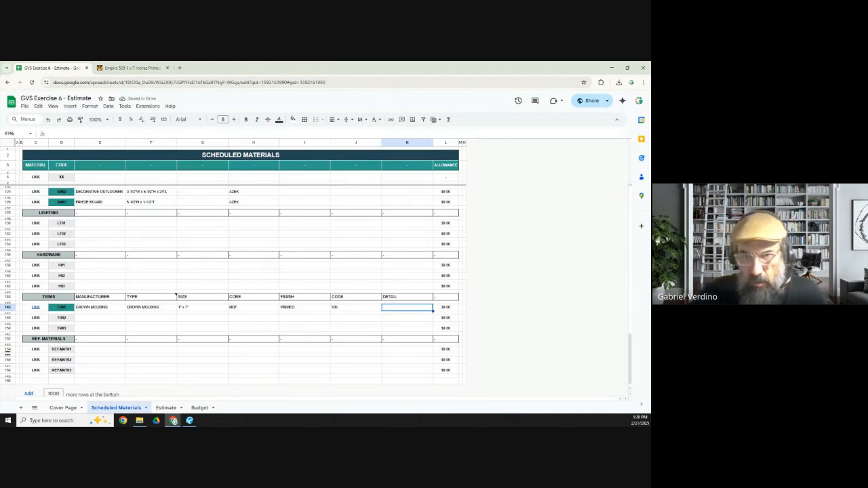
- Enter A-15/7 as the detail reference for TR01
key(alt+Tab)
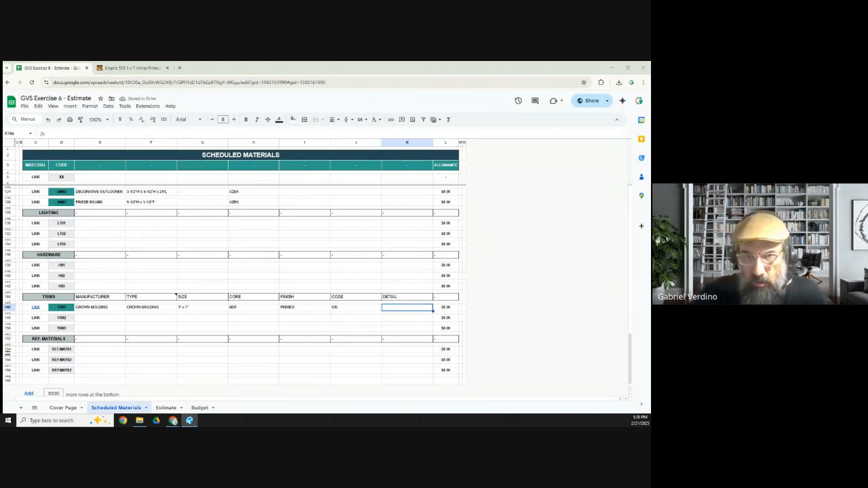
click(401, 310)
text(A-15/7)
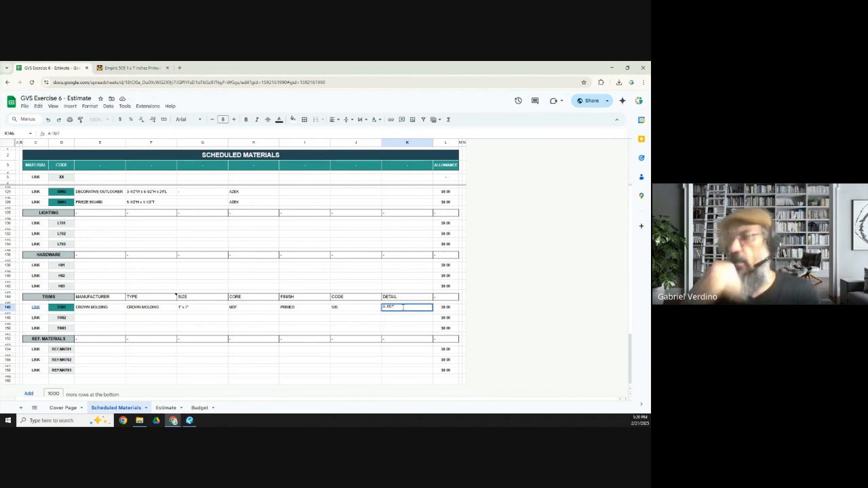
key(Tab)
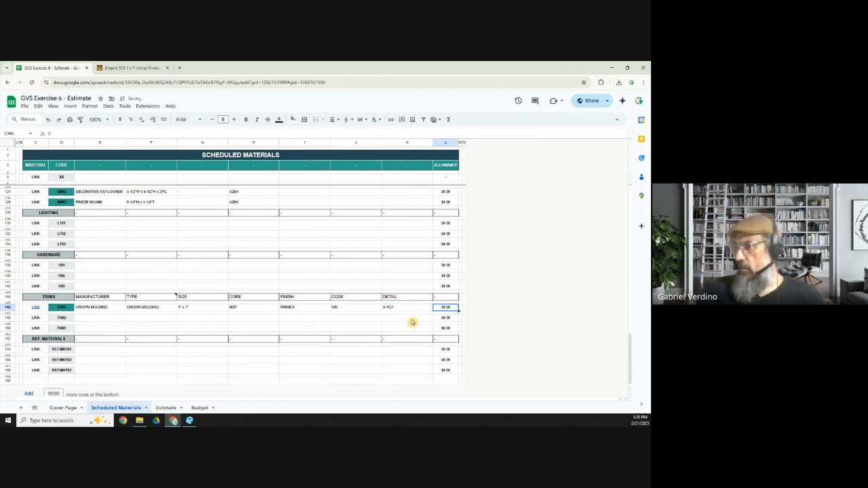
click(89, 310)
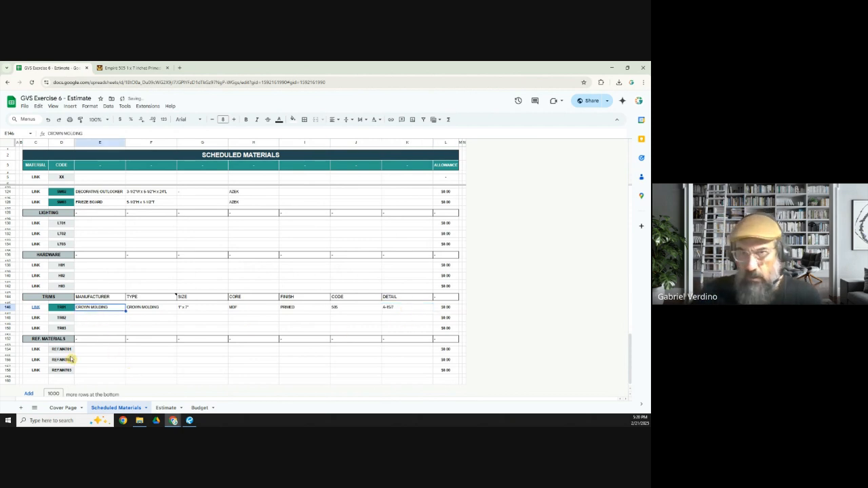
- Look up the moulding's price and length on the product page and enter =51.04/16 as the TR01 allowance
key(alt+Tab)
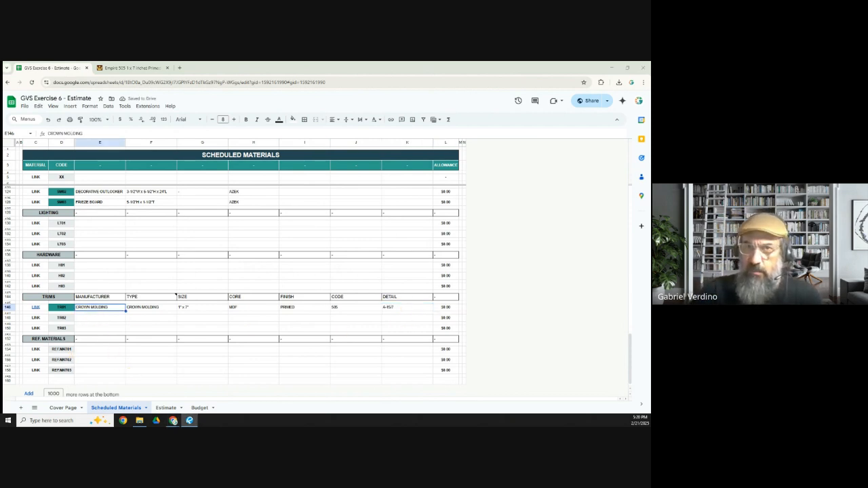
click(132, 68)
scroll(316, 330, down, 3)
scroll(330, 288, up, 3)
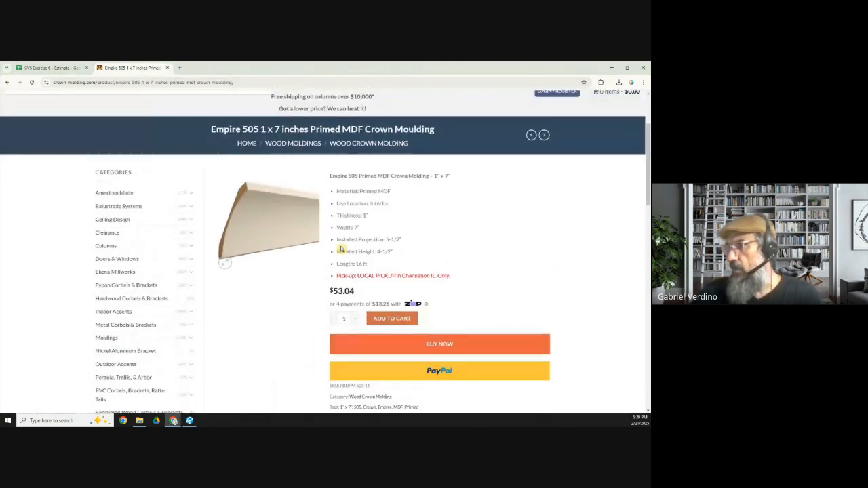
click(51, 67)
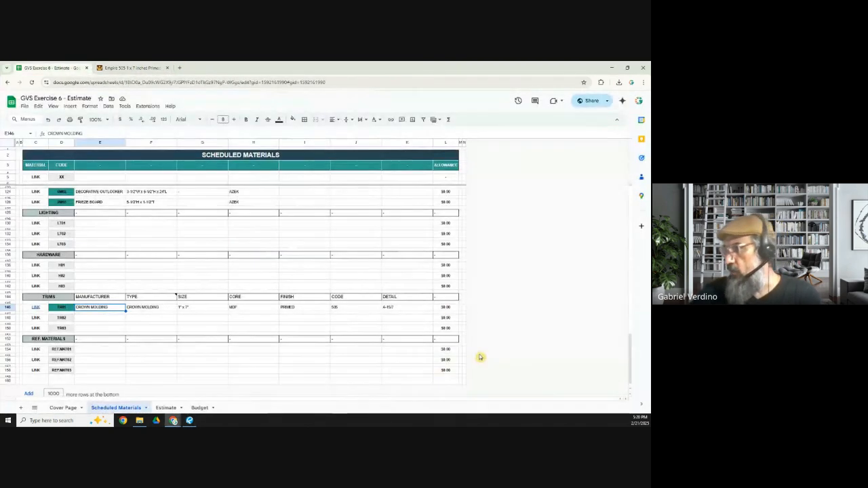
click(132, 68)
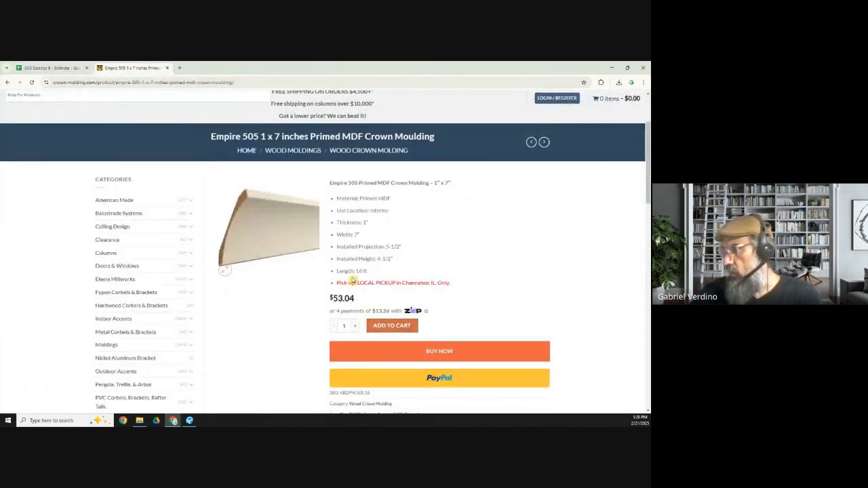
click(51, 68)
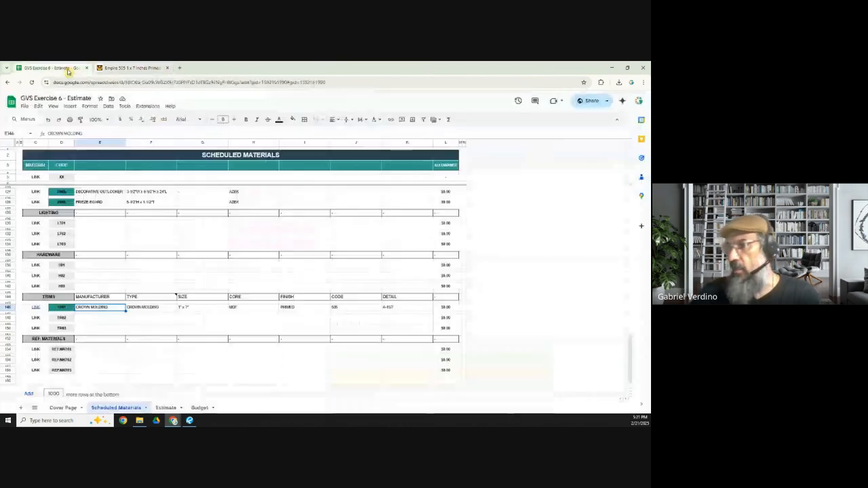
click(451, 308)
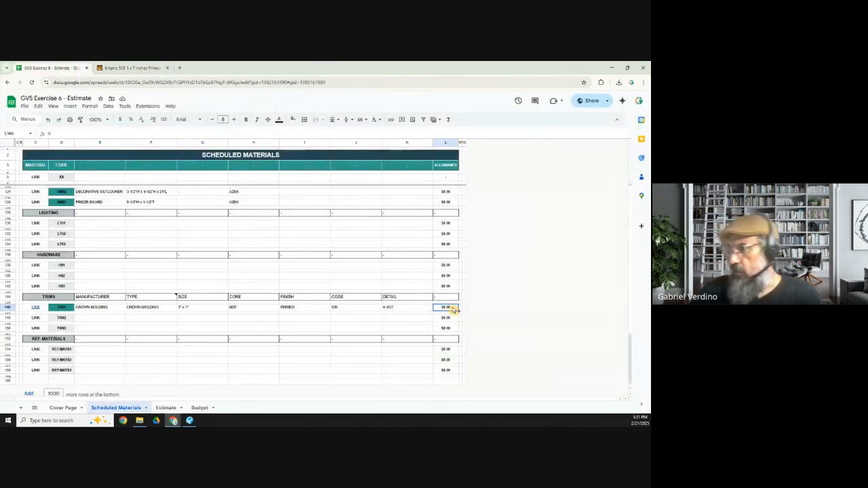
text(=51.04/16)
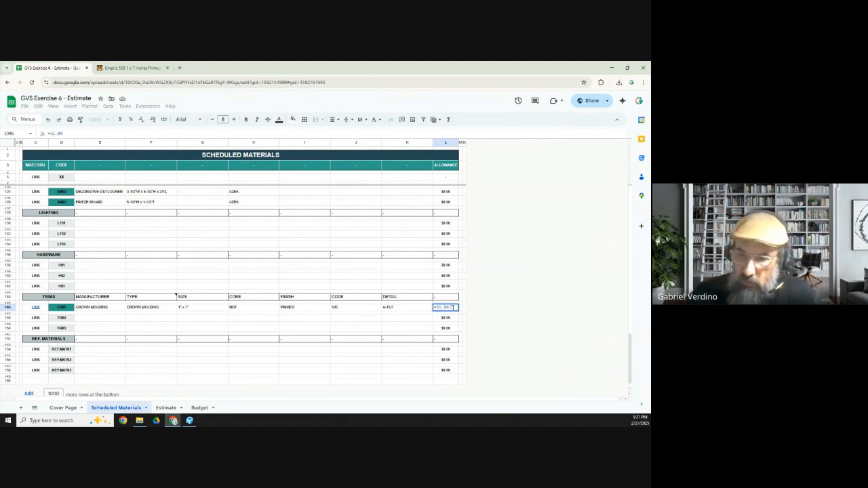
key(Return)
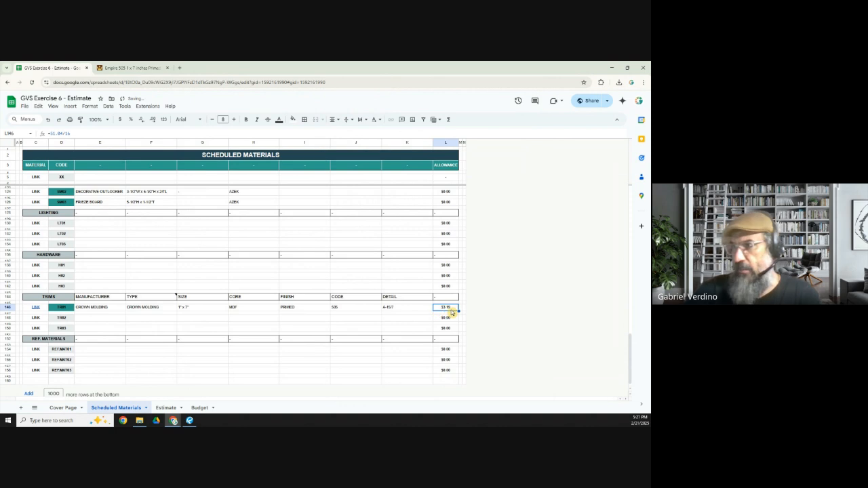
click(133, 68)
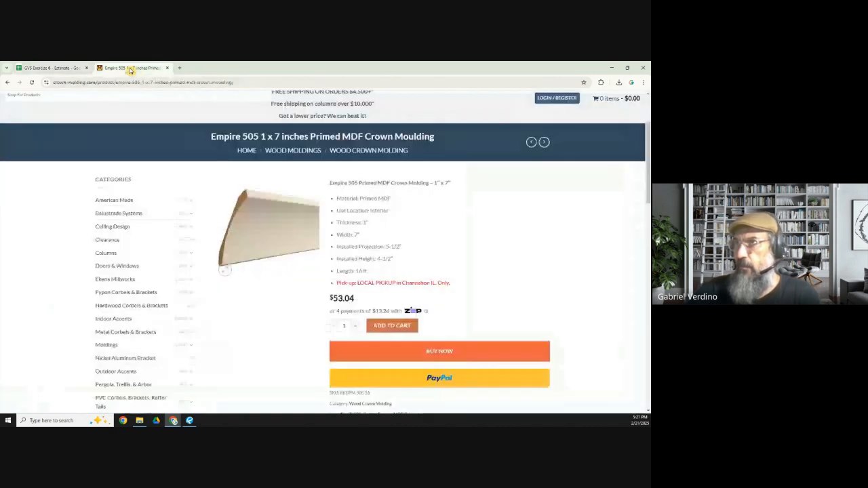
click(54, 68)
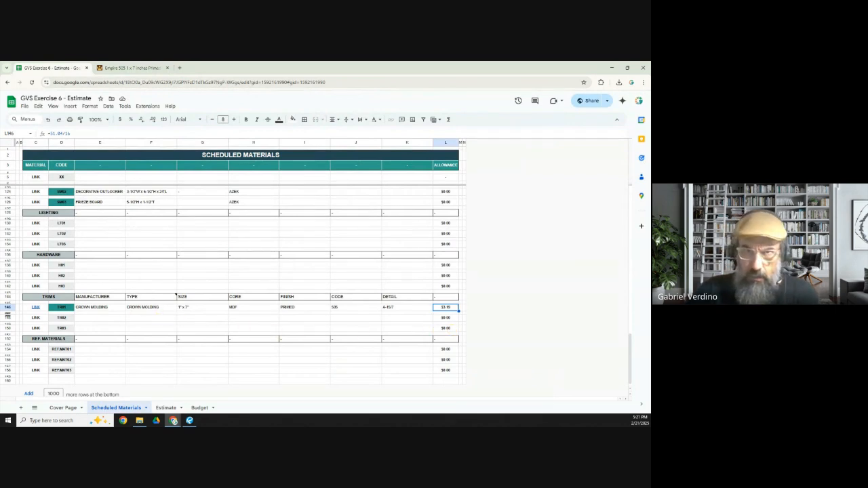
- Fill the TR02 code cell with the same teal colour as TR01
click(61, 317)
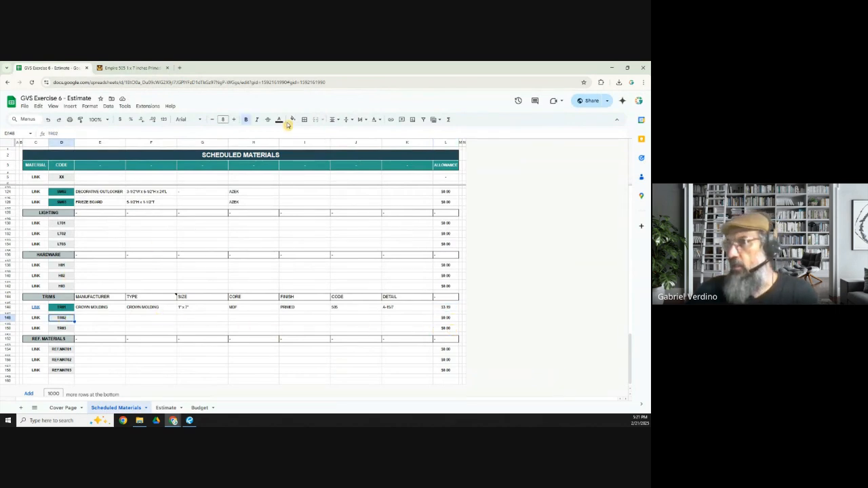
click(288, 124)
click(307, 235)
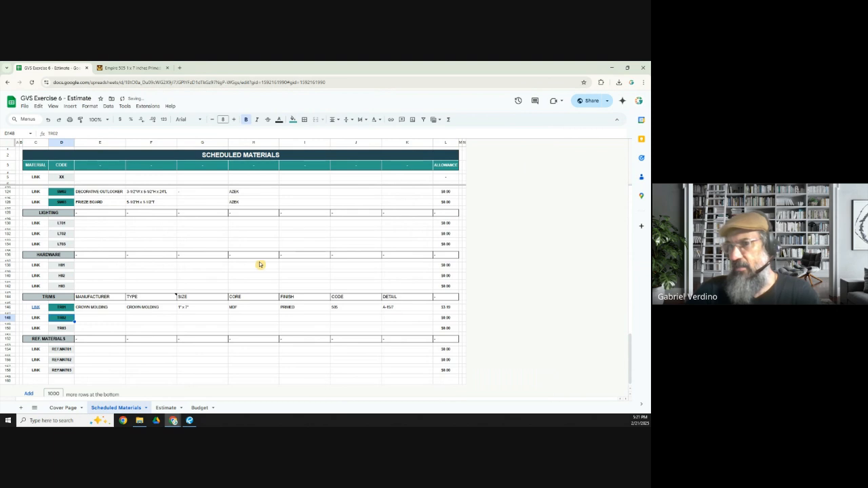
- Enter a dash as the TR02 manufacturer and CROWN (PART B) as its type
click(99, 318)
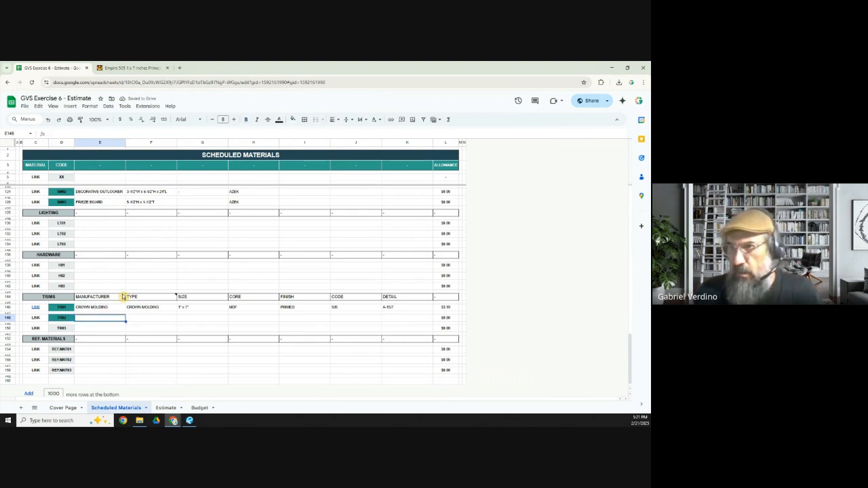
text(-)
key(Tab)
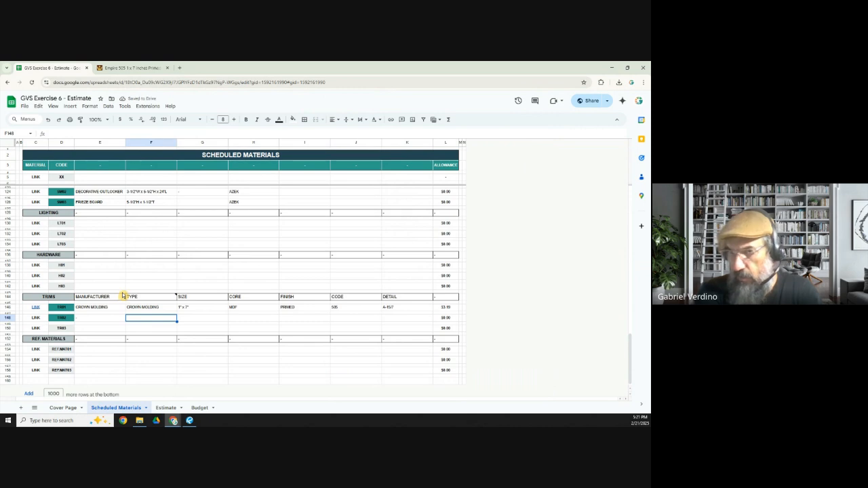
text(CROWN (PART B)
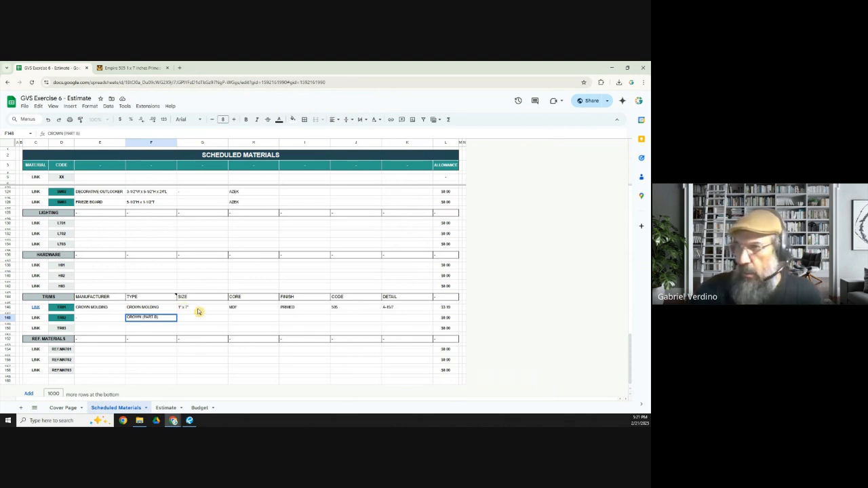
- Add (PART A) to the end of the TR01 type so it reads CROWN MOLDING (PART A)
double_click(165, 307)
text((PART A)
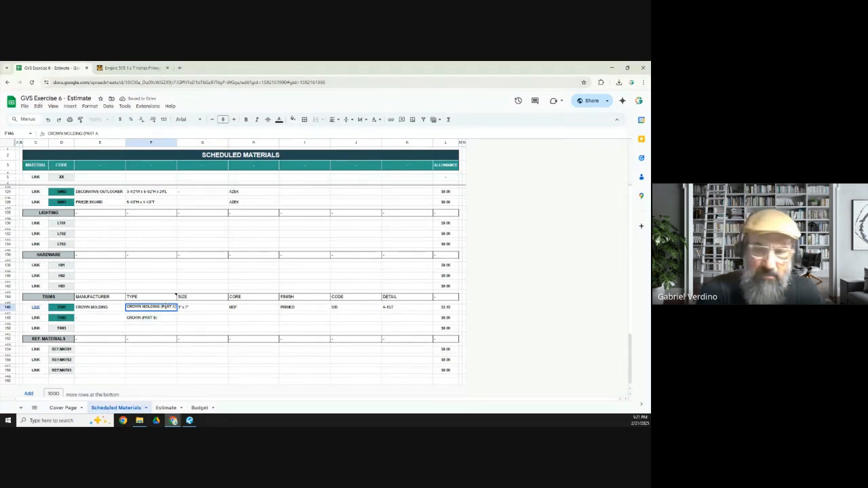
text())
key(Tab)
- Enter 3"W x 3/4"T as the TR02 size
click(187, 318)
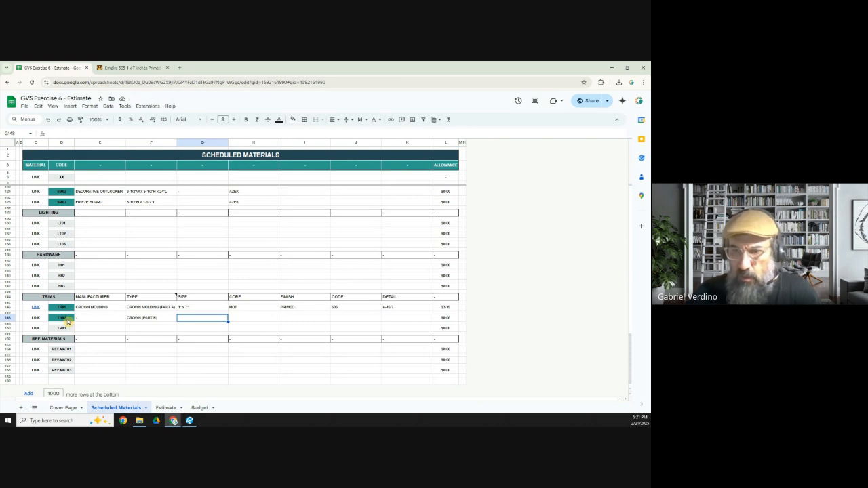
text(1)
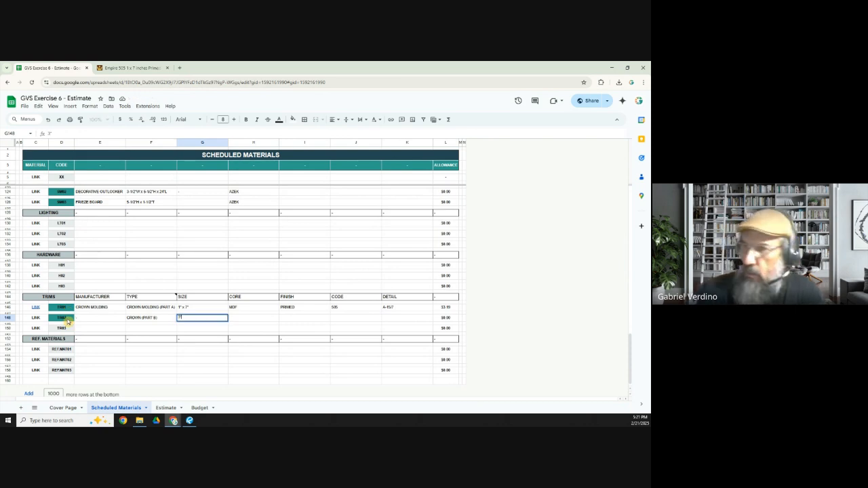
text("W x 3/4")
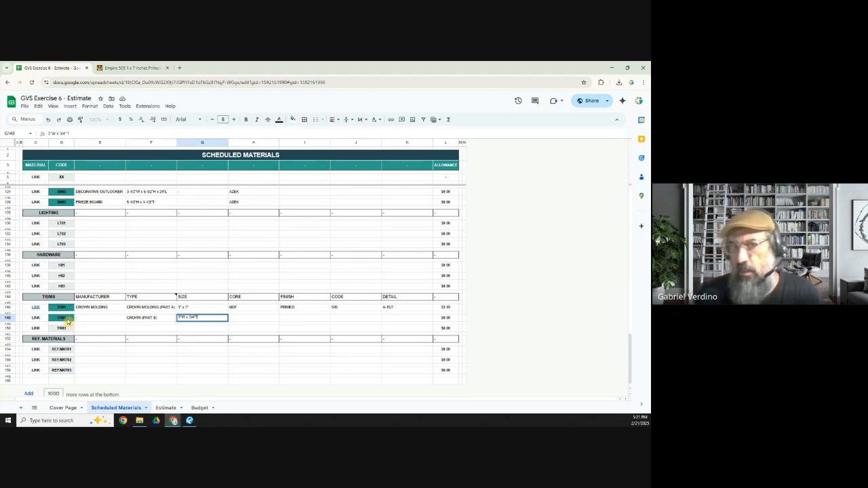
key(Tab)
- Switch to Revu, inspect the 2-piece crown detail on A-15 and set the page scale to the 1" = 1" preset
mouse_move(260, 180)
mouse_down()
mouse_move(289, 137)
mouse_move(275, 128)
mouse_up()
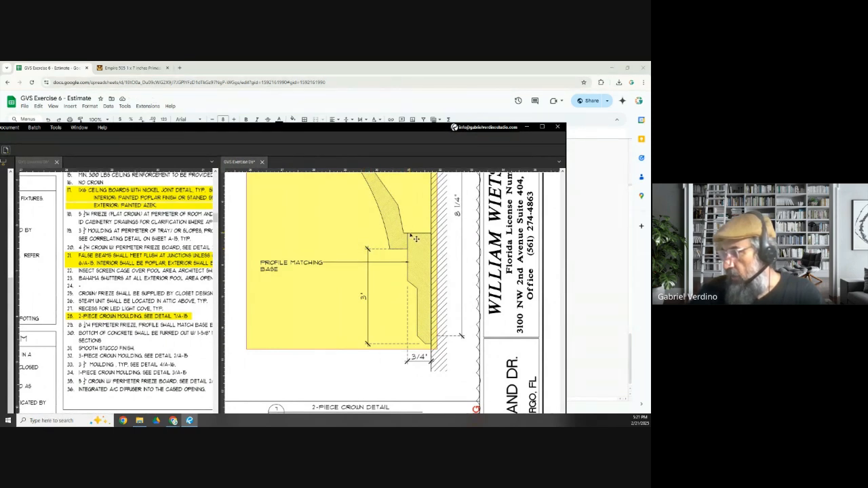
scroll(468, 362, down, 2)
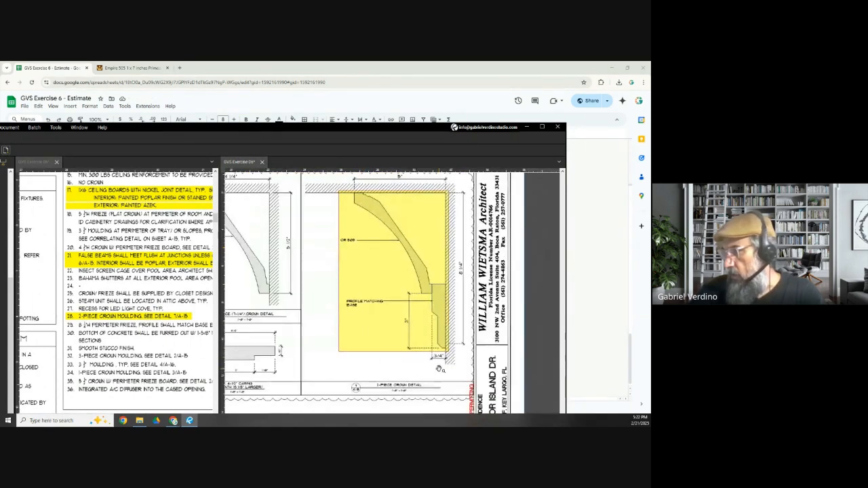
drag(440, 368, 428, 338)
scroll(401, 362, up, 2)
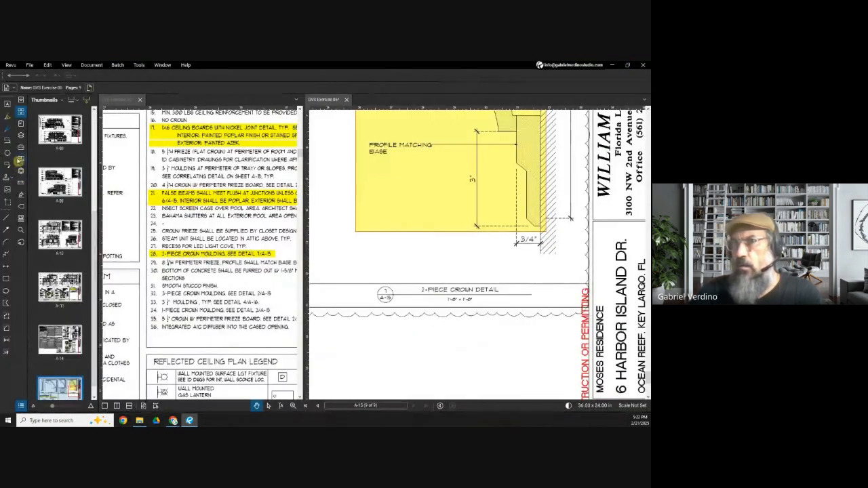
click(21, 181)
click(55, 160)
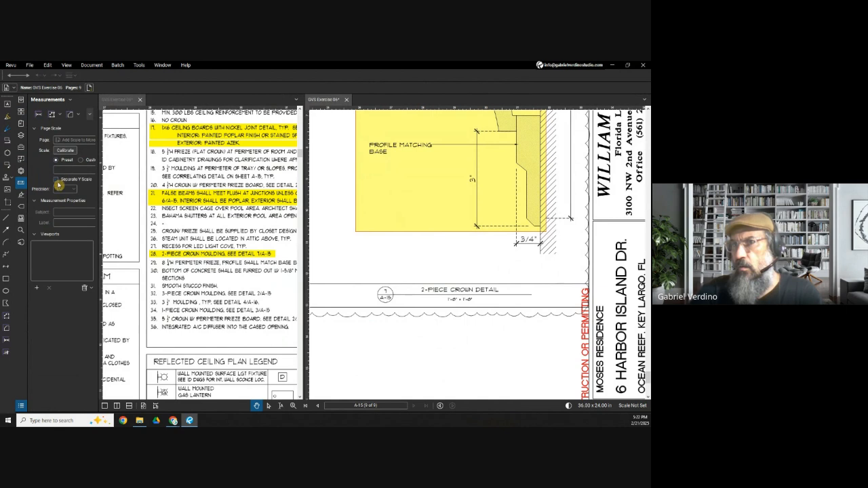
click(68, 170)
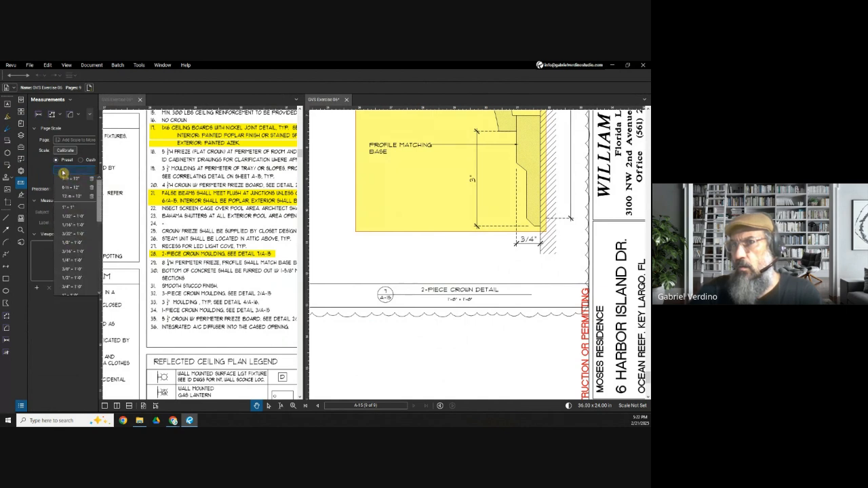
click(70, 209)
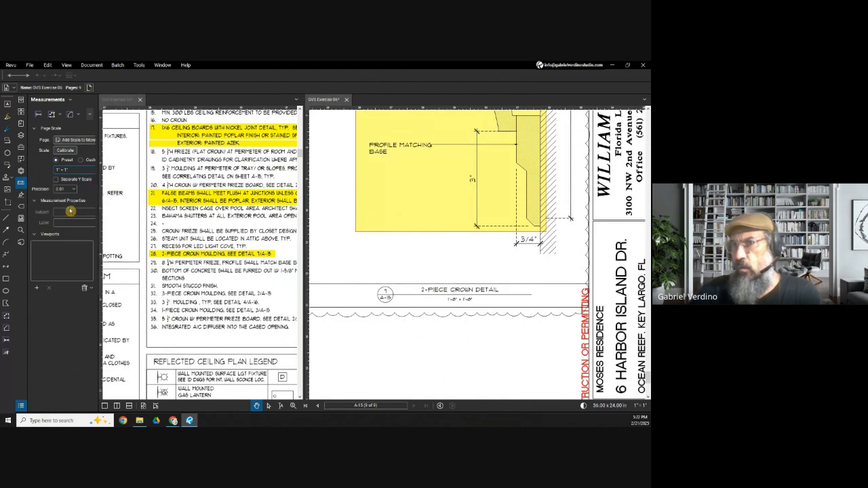
click(6, 339)
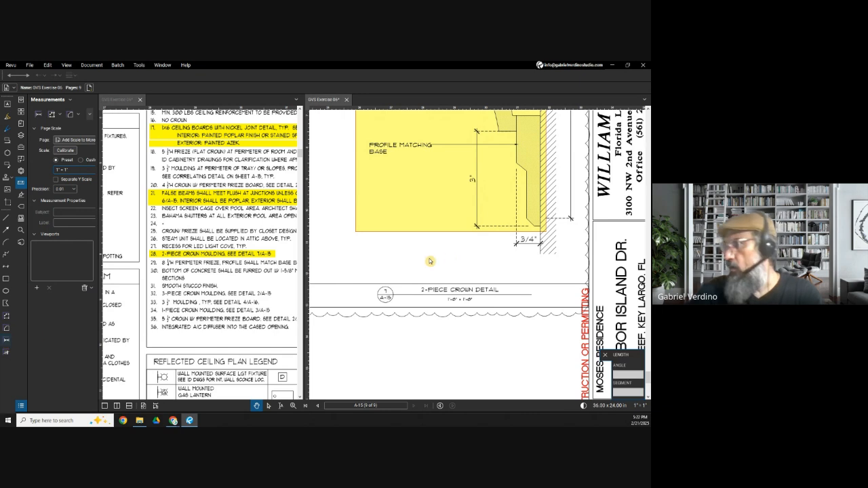
drag(502, 141, 418, 193)
click(417, 185)
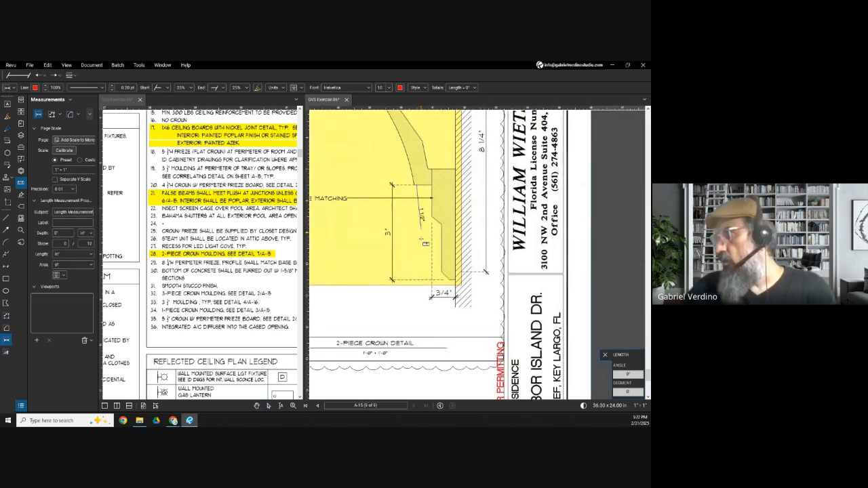
key(Escape)
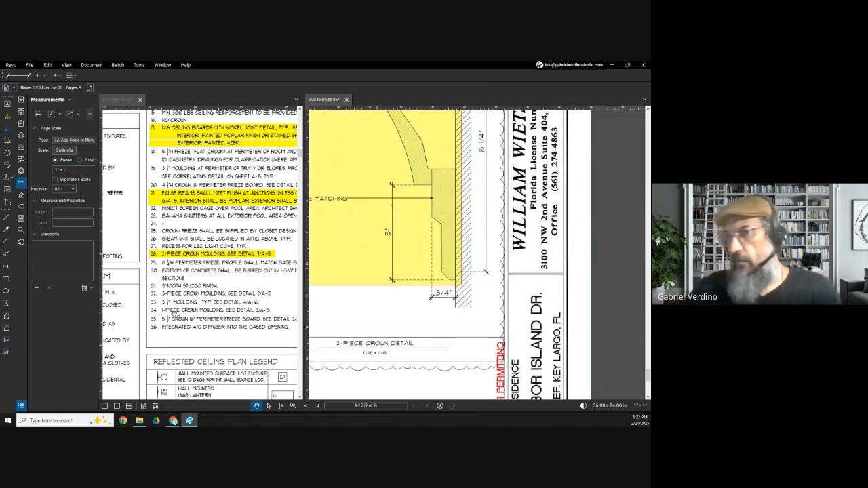
- Measure the full height of the profile matching base in the 2-piece crown detail with the Length tool
key(shift+alt+l)
click(449, 169)
click(449, 281)
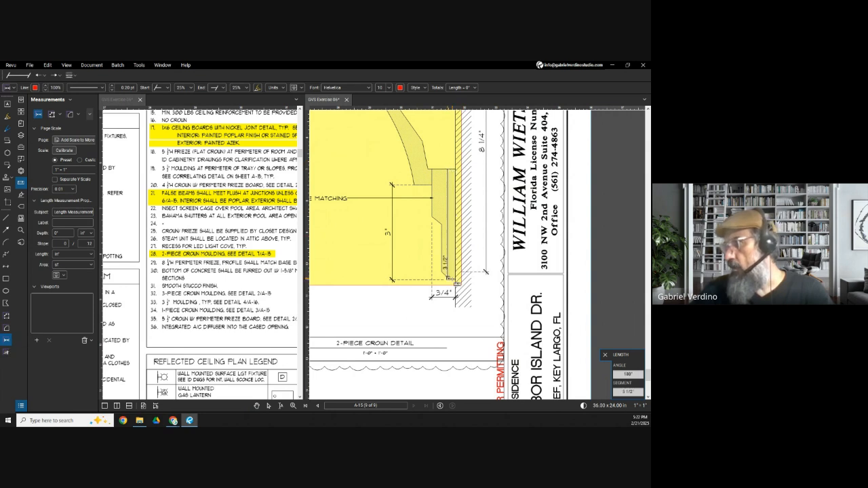
- Return to the estimate spreadsheet and change the TR02 size to 3-1/2"W x 3/4"T
click(613, 66)
click(183, 320)
double_click(183, 321)
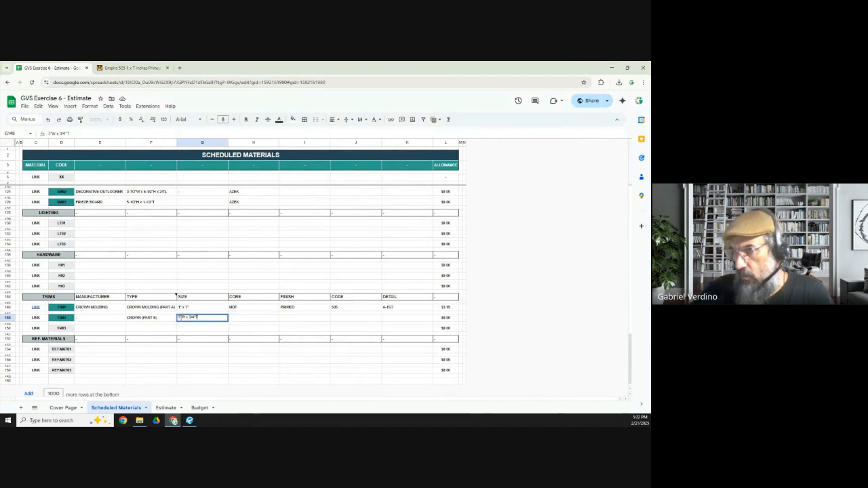
text(-1/2)
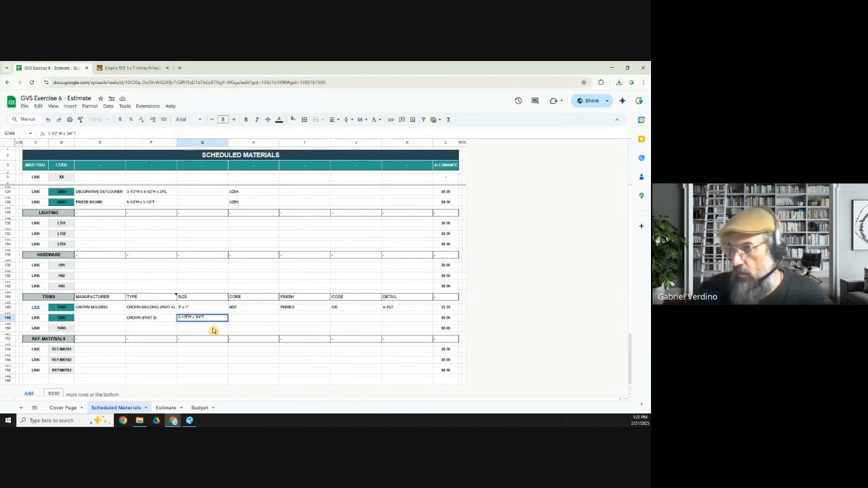
key(Return)
- Enter MDF as the TR02 core, PRIMED as its finish and a dash as its code
click(240, 320)
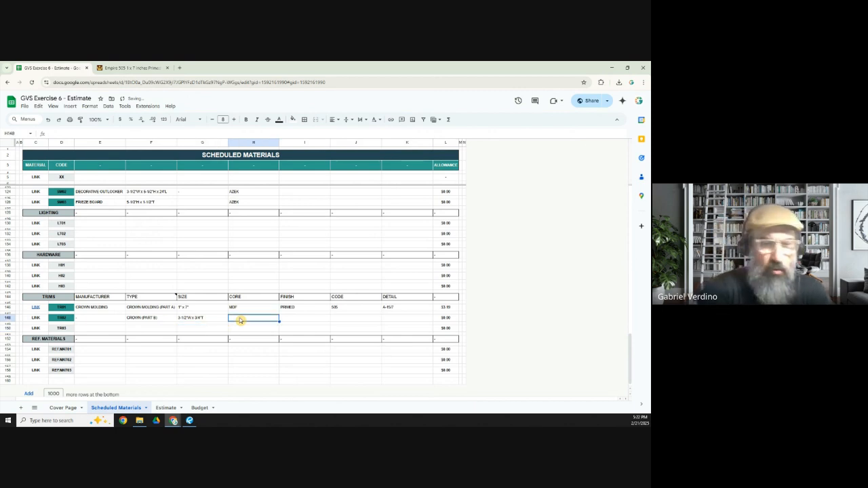
text(MDF)
key(Tab)
text(PR)
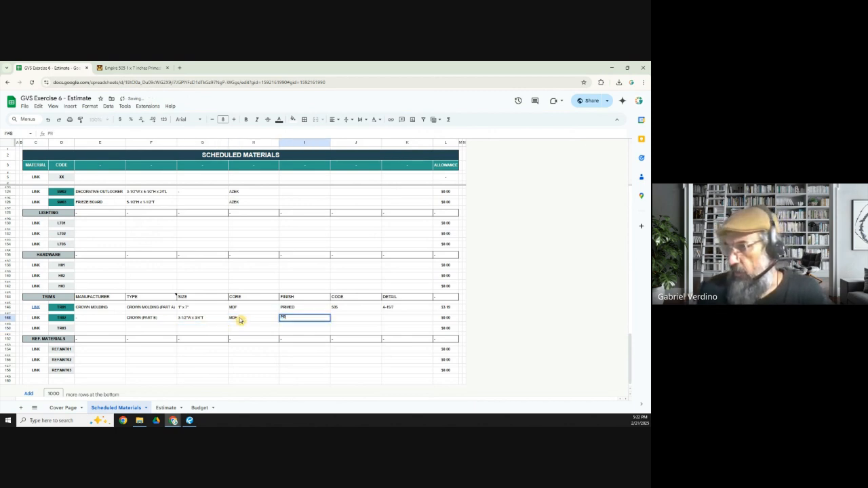
key(Tab)
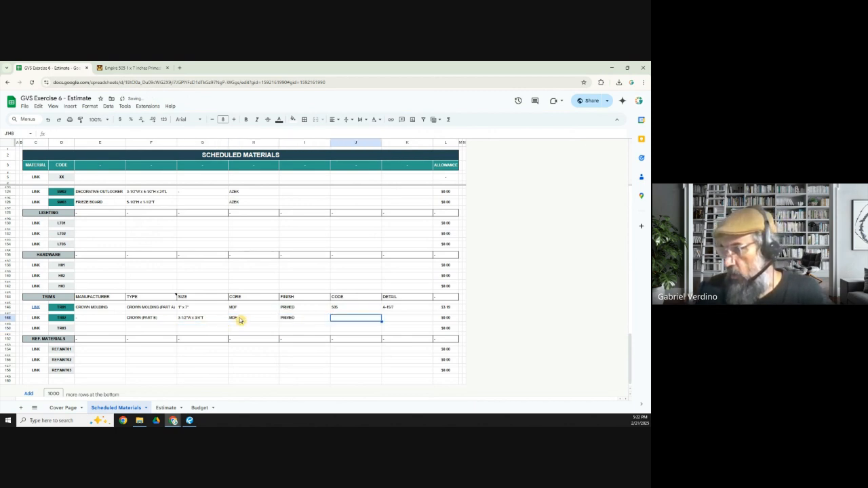
text(5)
key(Tab)
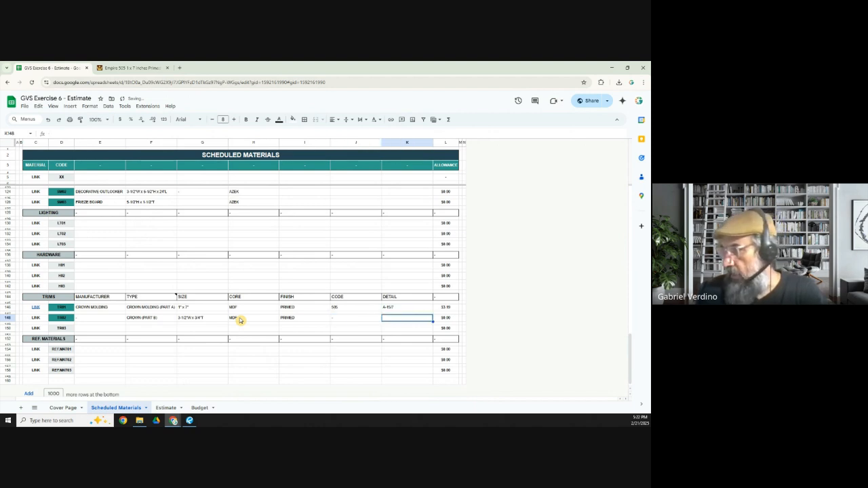
- Copy the A-15/7 detail reference from TR01 to TR02
click(408, 310)
click(399, 319)
text(A-15/7)
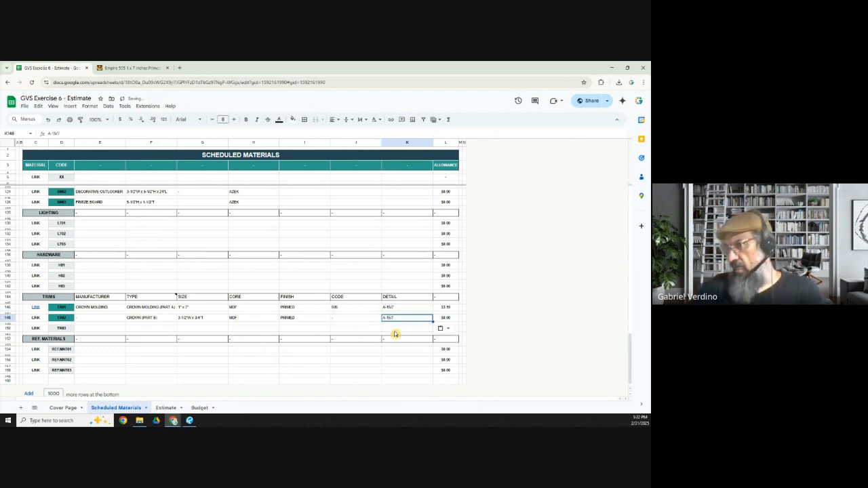
- Set the TR02 allowance to $1.50 and select it together with the TR01 allowance to check their sum
click(450, 319)
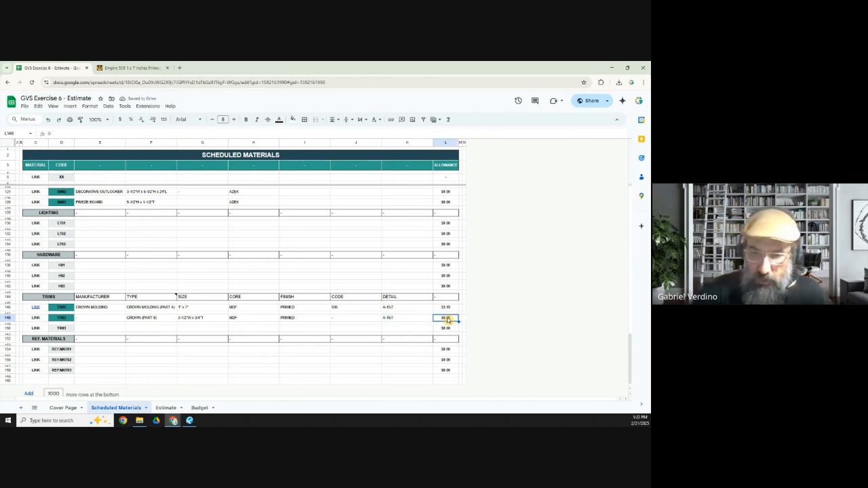
text(15)
click(448, 308)
click(448, 318)
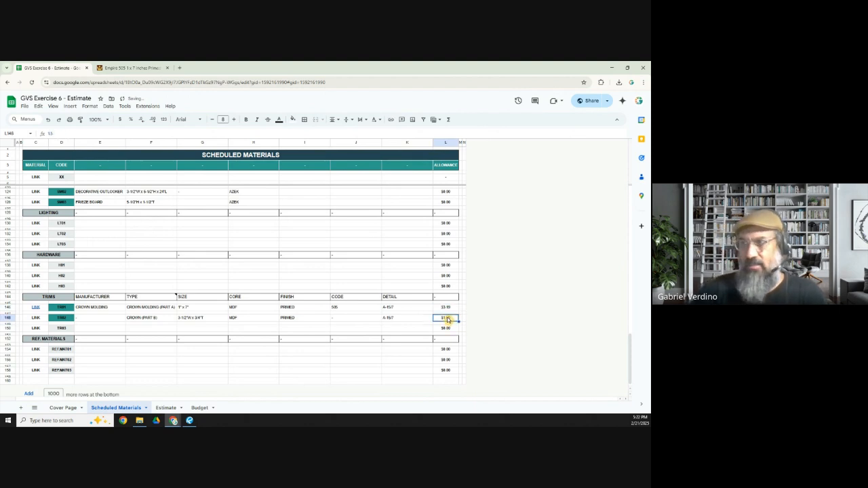
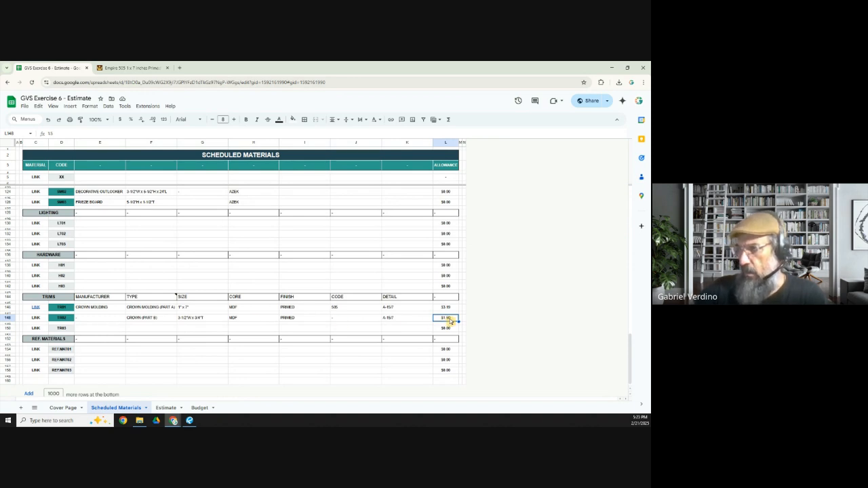
drag(447, 308, 447, 319)
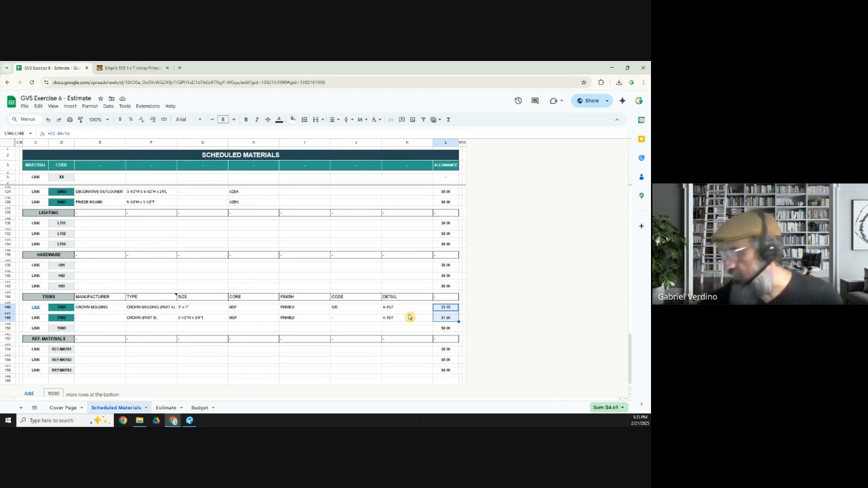
- On the Estimate sheet, copy the plywood backing and T&G planks rows (35 and 36) into rows 40 and 41
click(414, 277)
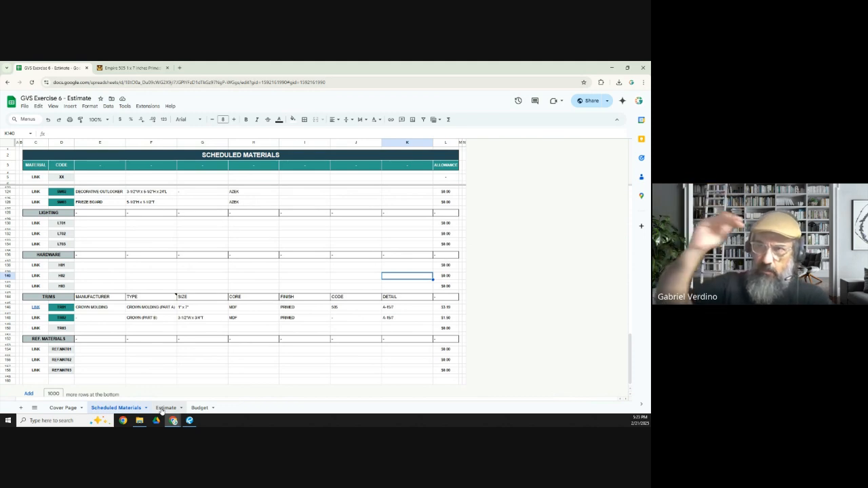
click(165, 408)
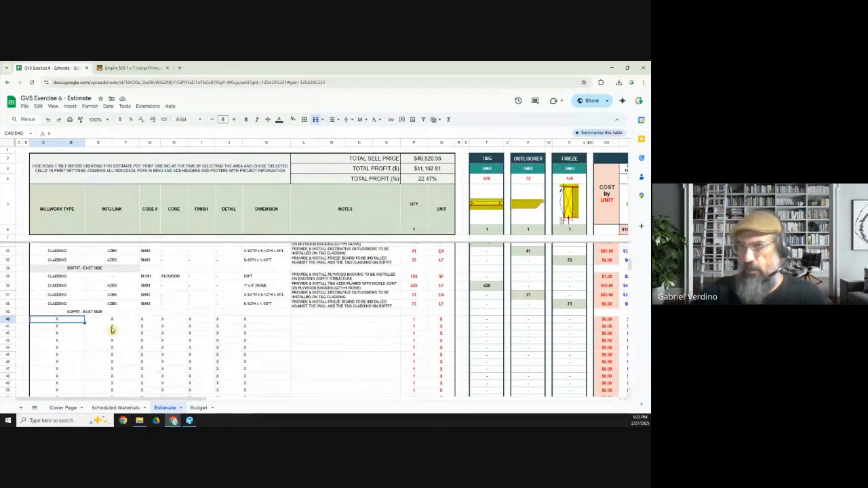
click(5, 277)
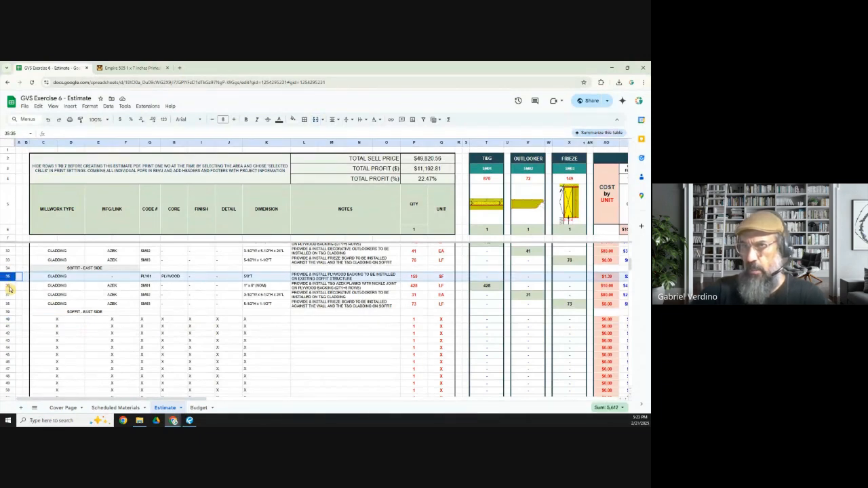
shift+click(8, 286)
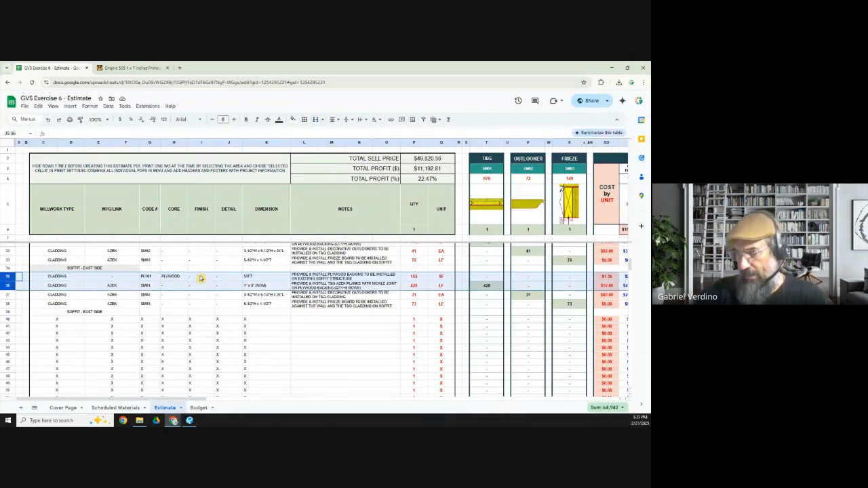
key(ctrl+c)
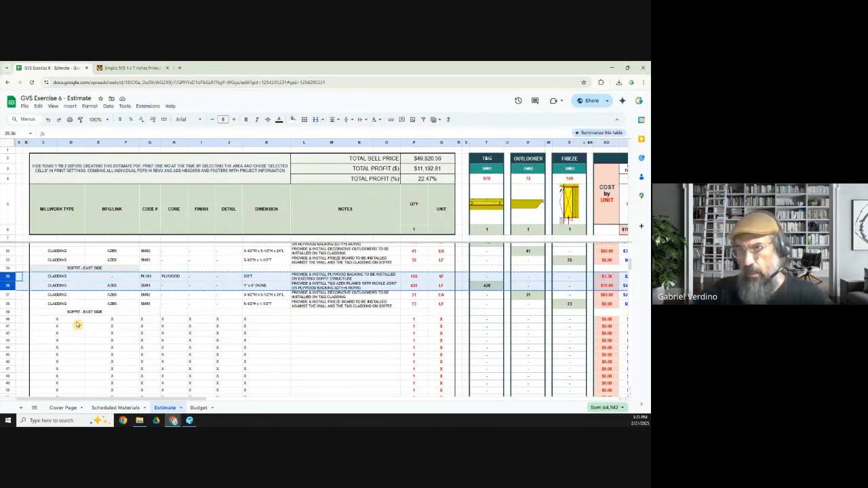
click(9, 319)
key(ctrl+v)
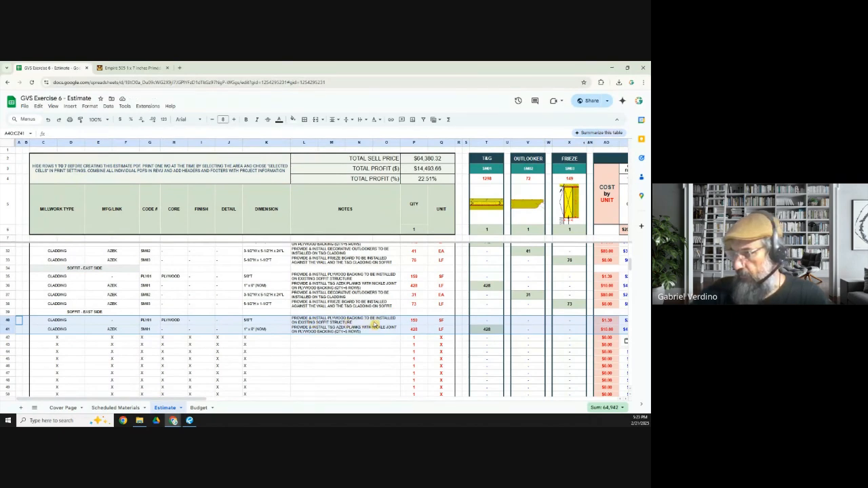
- Change the row 40 note to "PROVIDE & INSTALL PLYWOOD BACKING ON CEILING"
click(370, 320)
drag(366, 319, 466, 319)
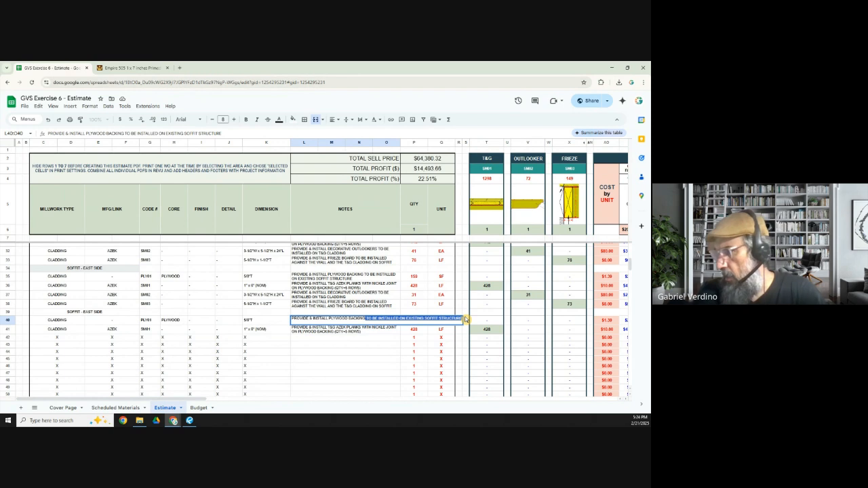
key(BackSpace)
text(ON CEIL)
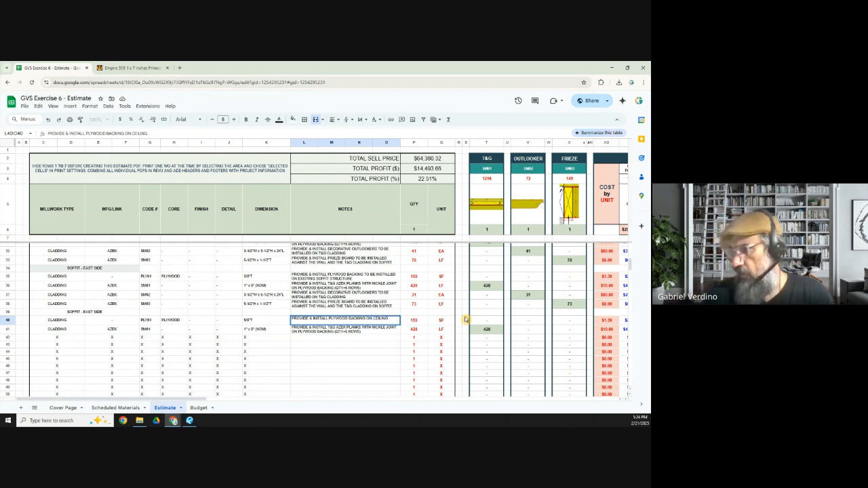
text(ING)
key(Tab)
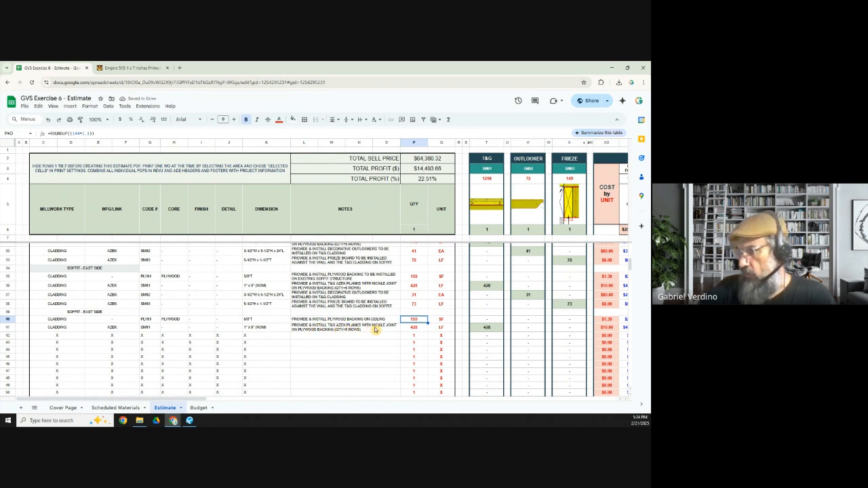
- Remove the row quantity in parentheses from the T&G AZEK planks note in row 41
click(353, 332)
double_click(353, 332)
drag(445, 326, 480, 331)
key(BackSpace)
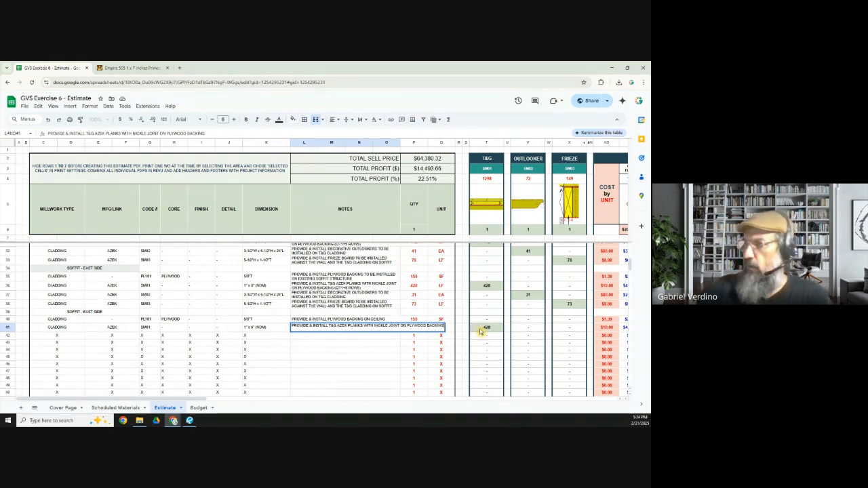
click(413, 327)
- Switch to Revu and examine the covered entry ceiling bays on sheet A-06
key(alt+Tab)
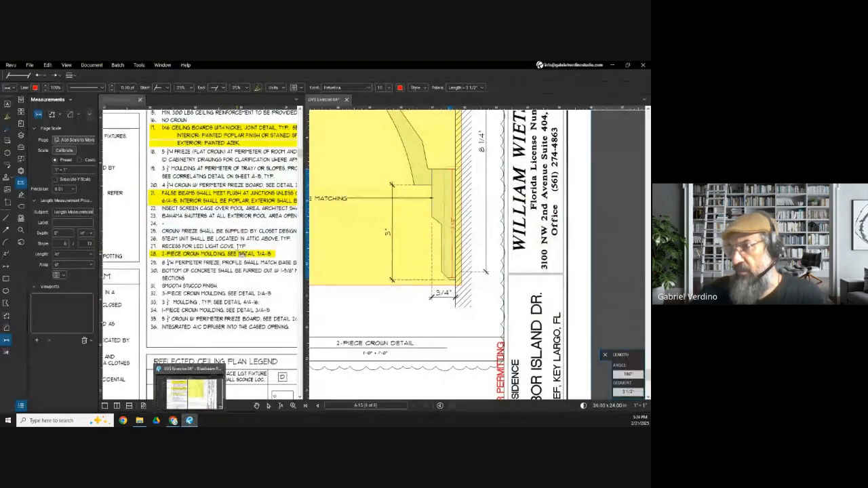
click(347, 100)
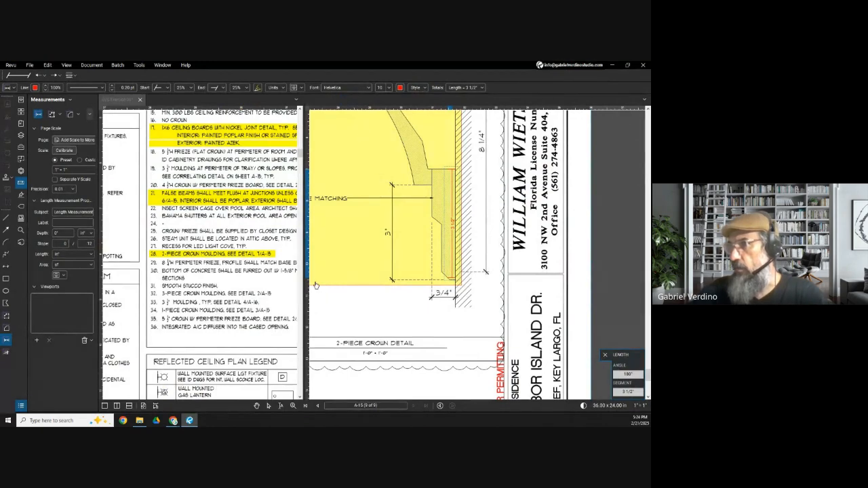
scroll(311, 230, down, 6)
drag(236, 281, 278, 273)
scroll(278, 298, up, 10)
scroll(215, 287, up, 5)
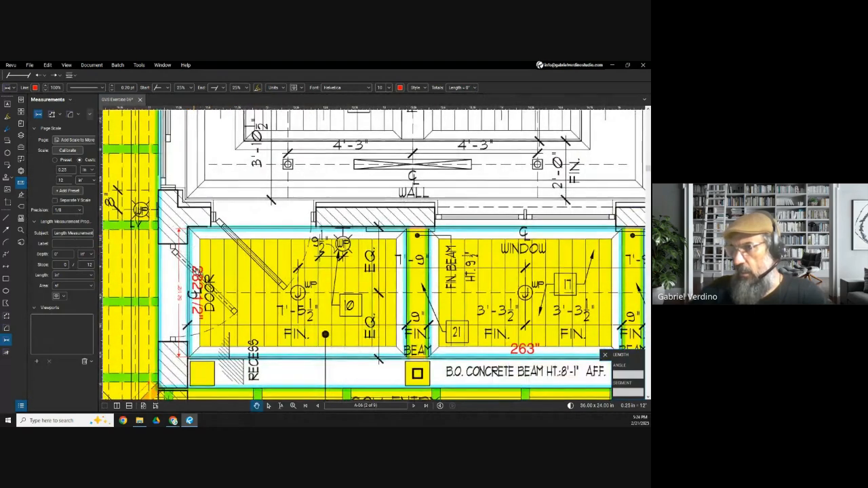
key(Escape)
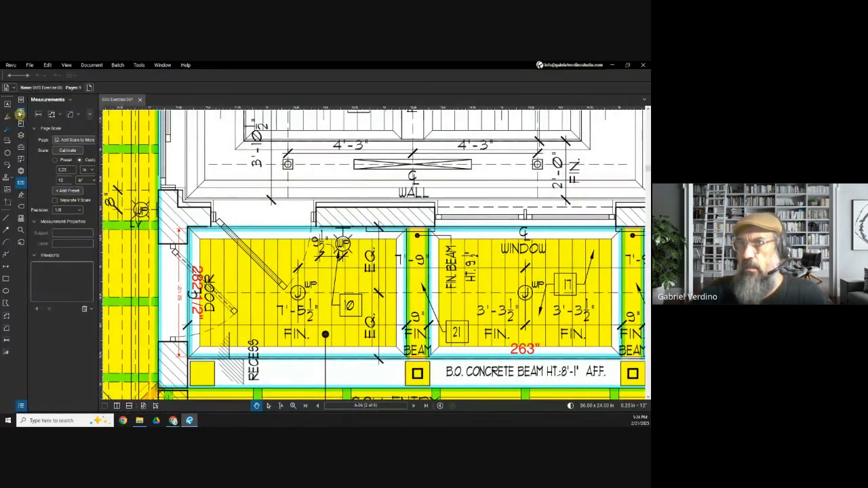
- Open sheet A-15 and examine the 2-piece crown detail
click(21, 112)
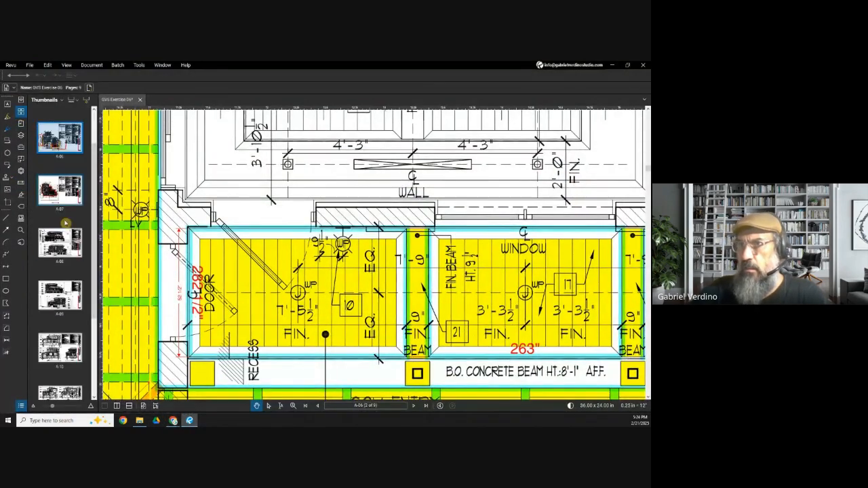
scroll(60, 312, down, 3)
click(59, 370)
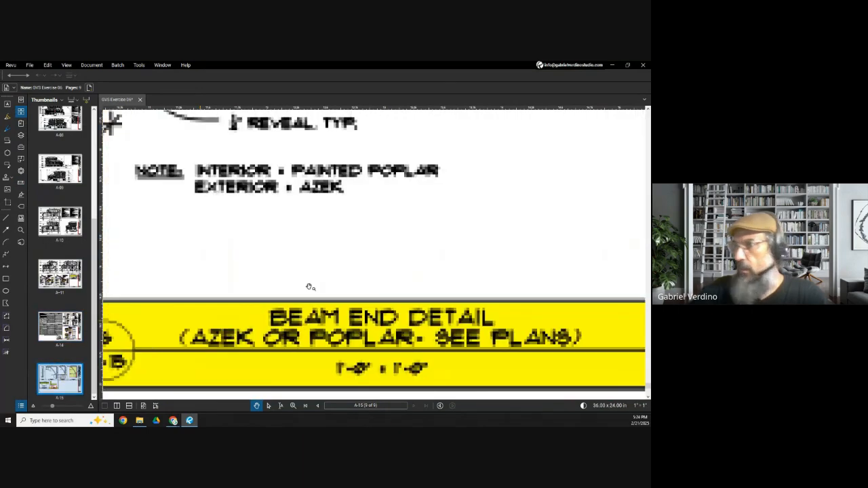
scroll(398, 242, down, 4)
scroll(317, 278, up, 2)
scroll(316, 278, down, 4)
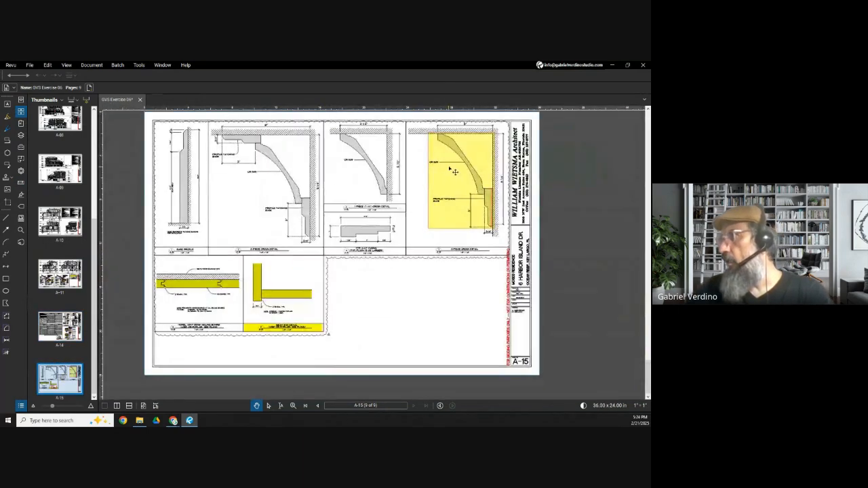
scroll(361, 207, up, 4)
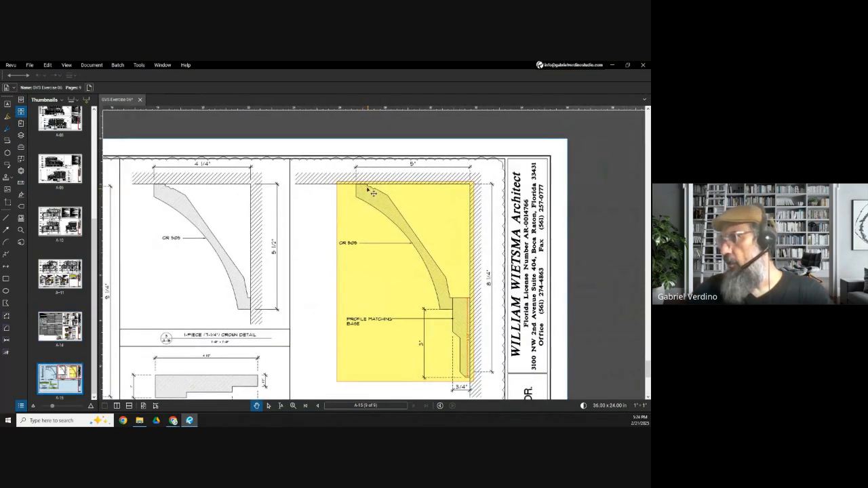
- Draw a green-filled rectangle along the ceiling line of the 2-piece crown detail and shorten it to end at the crown's upper edge
key(r)
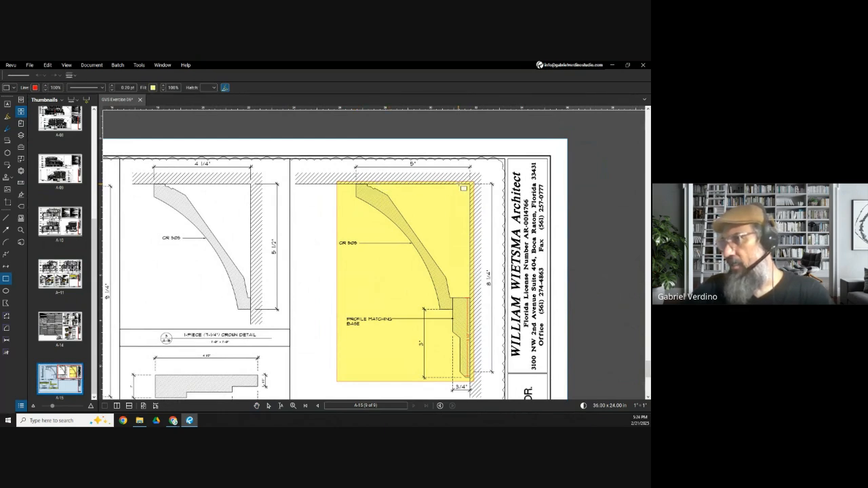
drag(471, 185, 262, 168)
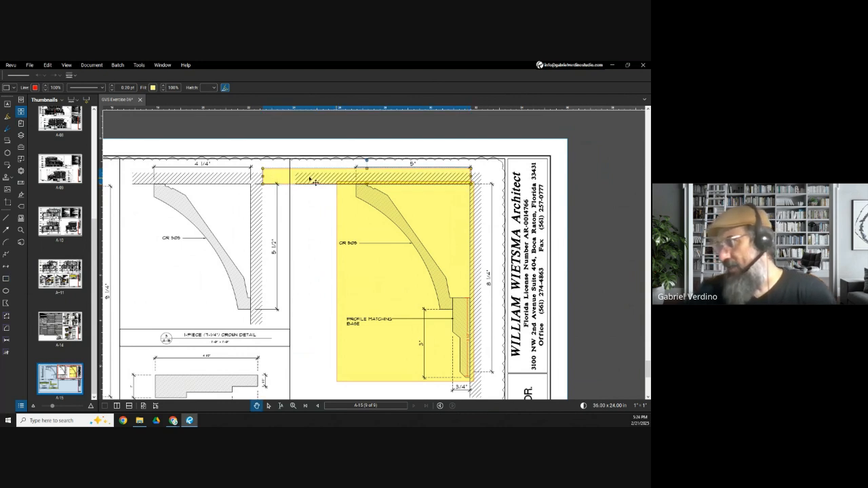
click(153, 87)
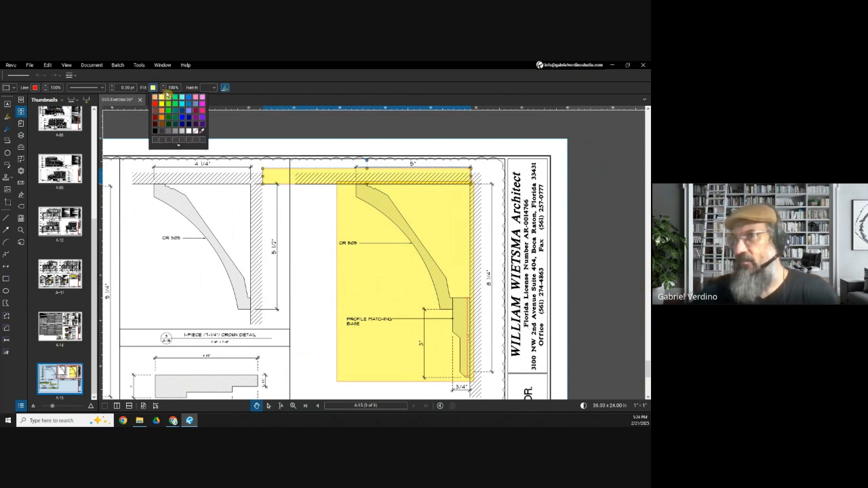
click(195, 112)
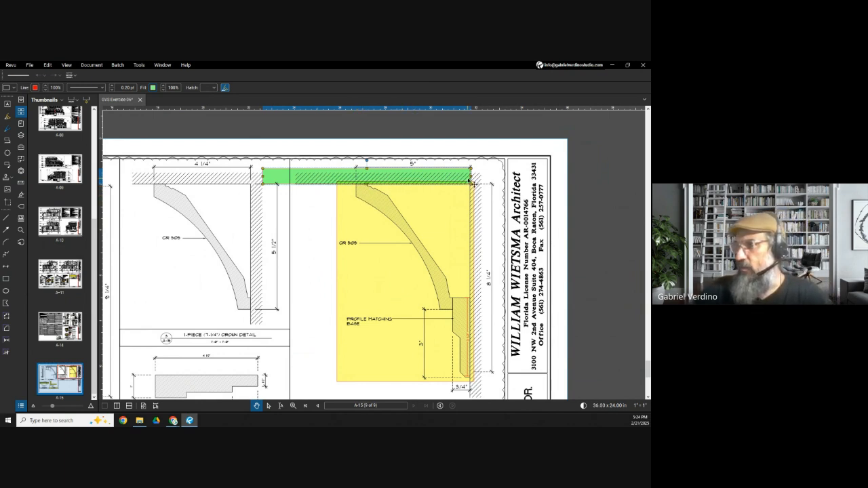
drag(472, 175, 367, 176)
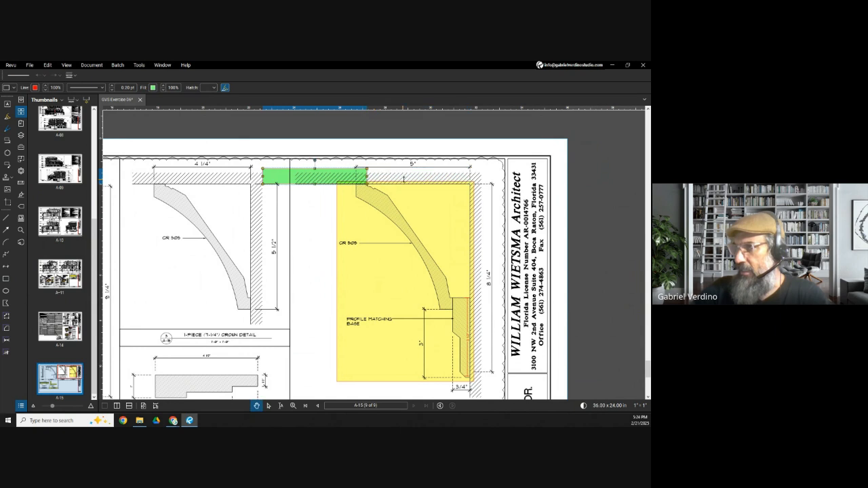
drag(367, 177, 370, 179)
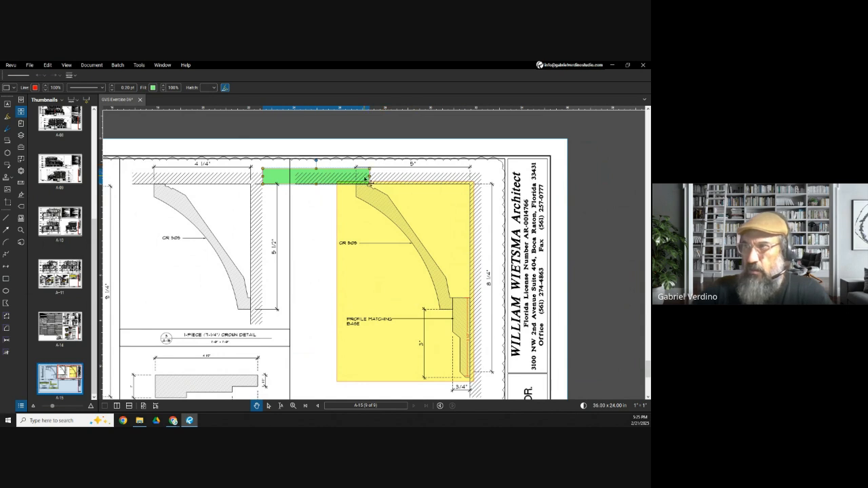
key(Escape)
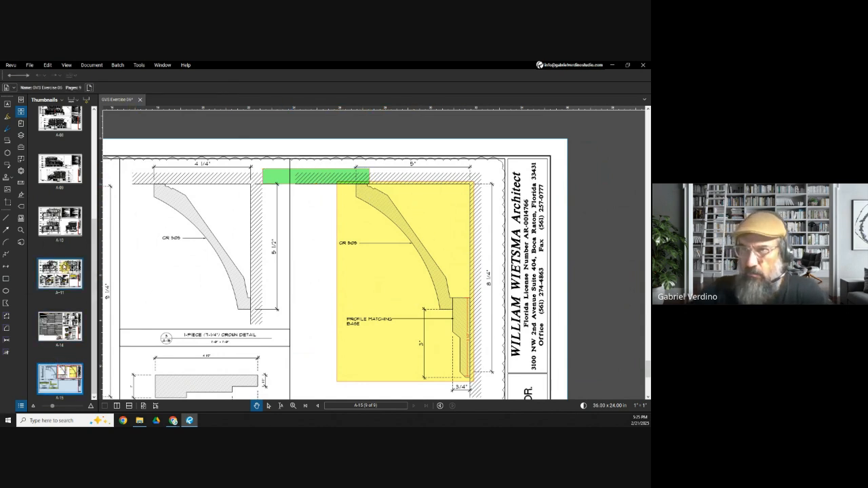
- Return to sheet A-06 and locate the covered entry ceiling bays beside the pool deck
scroll(59, 190, up, 5)
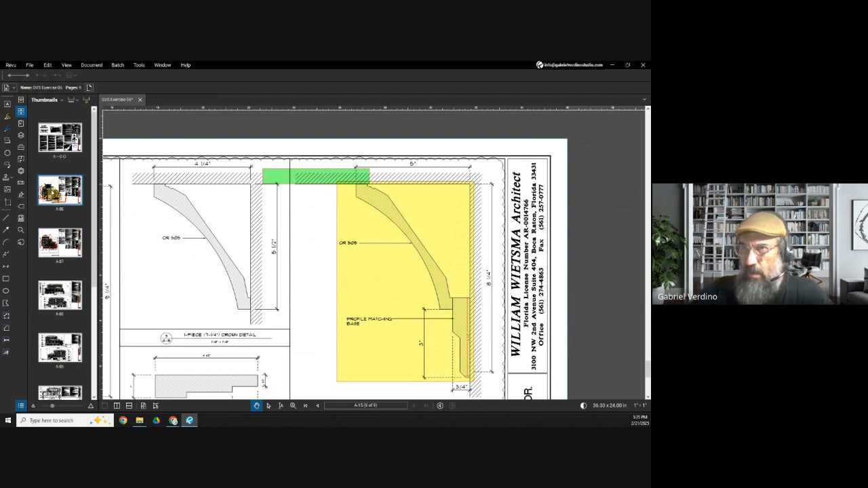
click(60, 191)
scroll(338, 252, down, 6)
scroll(304, 318, up, 6)
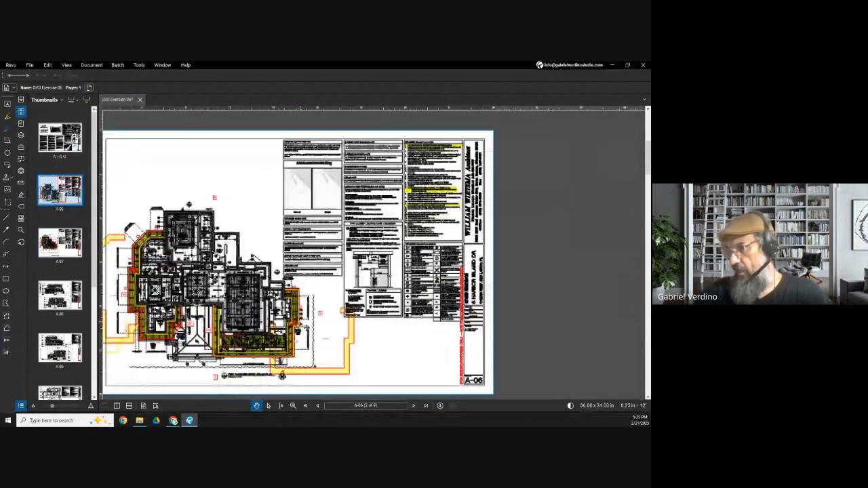
drag(258, 358, 294, 323)
scroll(212, 315, up, 6)
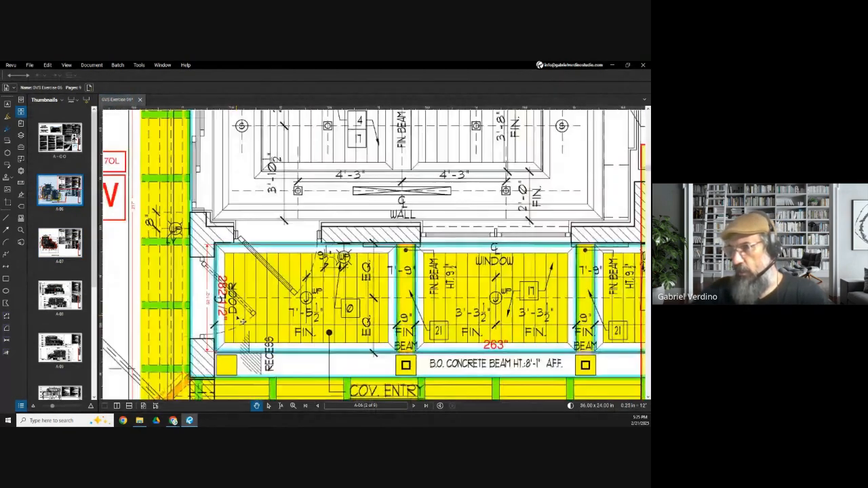
drag(209, 311, 189, 266)
key(r)
drag(197, 201, 379, 309)
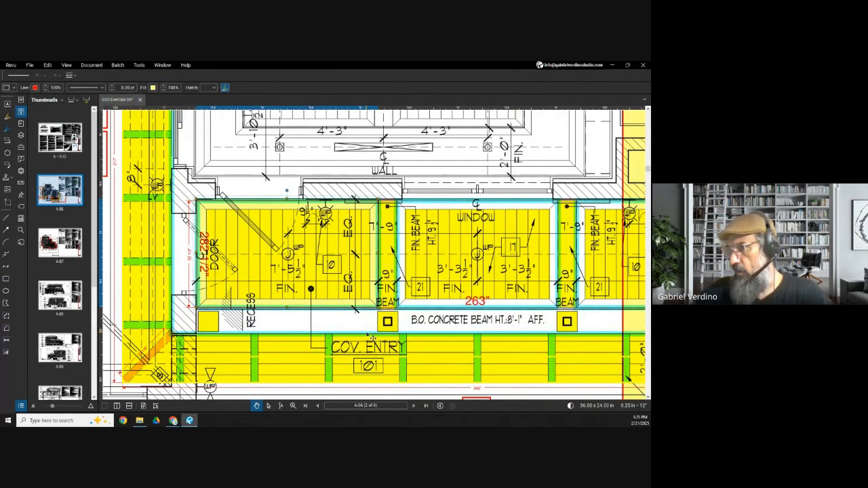
scroll(302, 272, down, 2)
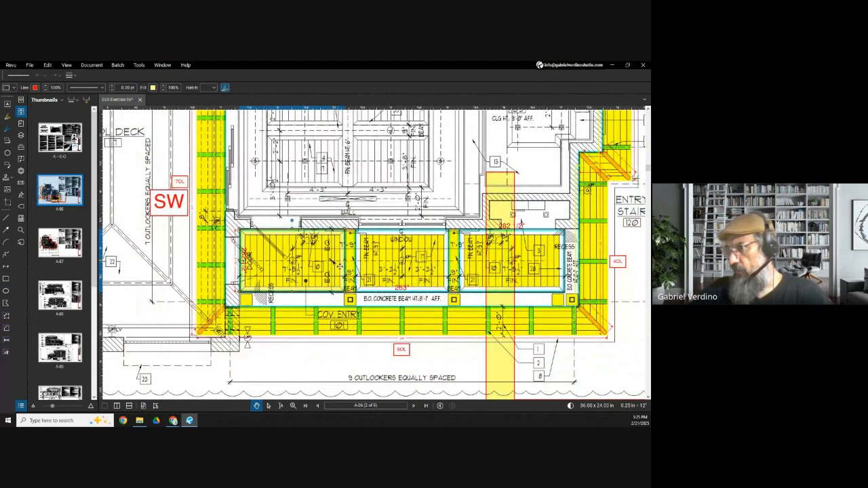
key(Delete)
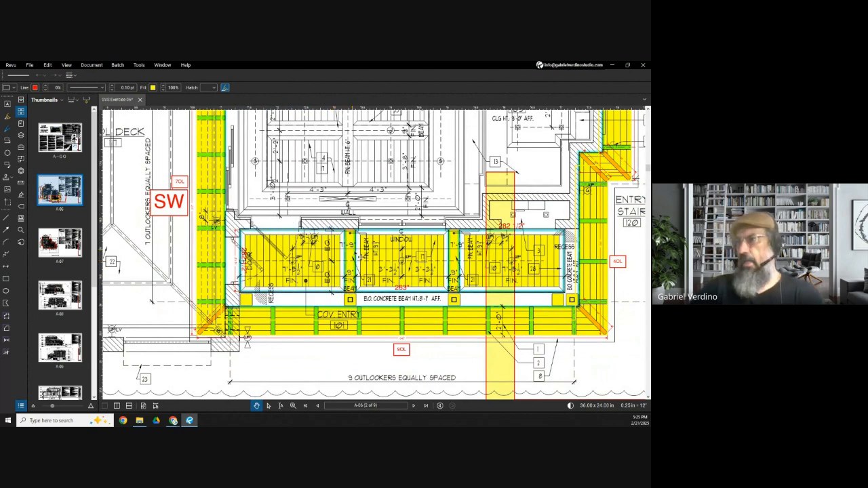
- Delete the stray light-yellow area measurement that runs past the covered entry and below the ceiling plan
scroll(356, 250, up, 2)
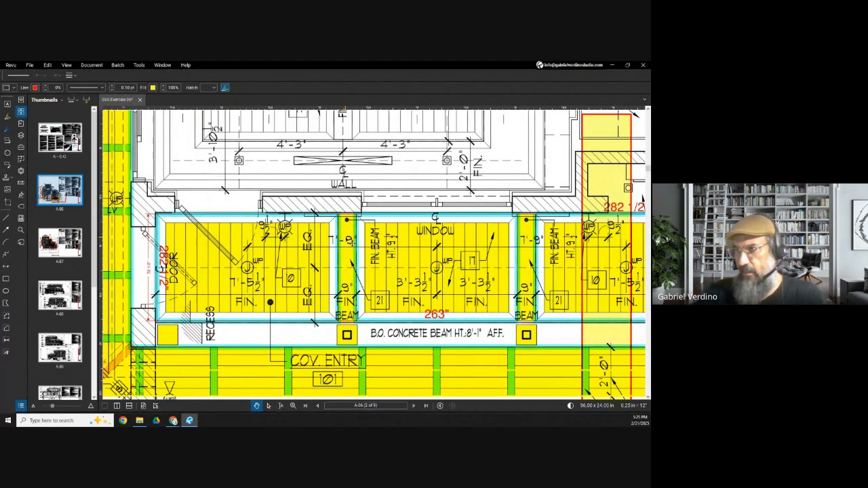
scroll(346, 241, down, 1)
drag(368, 259, 331, 256)
scroll(415, 218, down, 3)
click(450, 327)
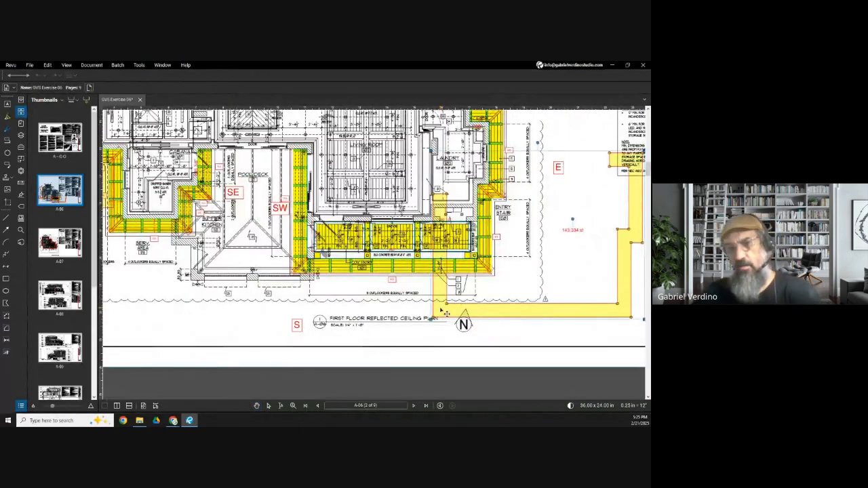
click(445, 313)
key(Delete)
- Delete the three separate yellow fill rectangles covering the ceiling bays of the covered entry
click(329, 268)
scroll(328, 268, up, 3)
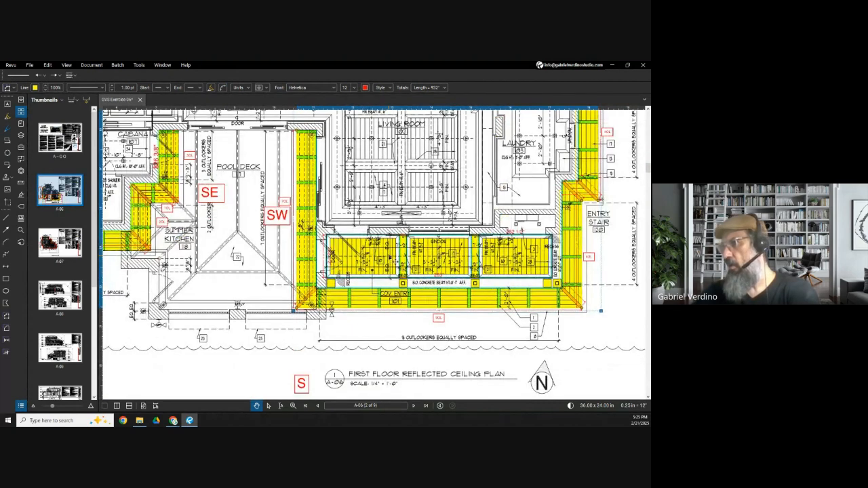
scroll(394, 253, up, 3)
click(543, 259)
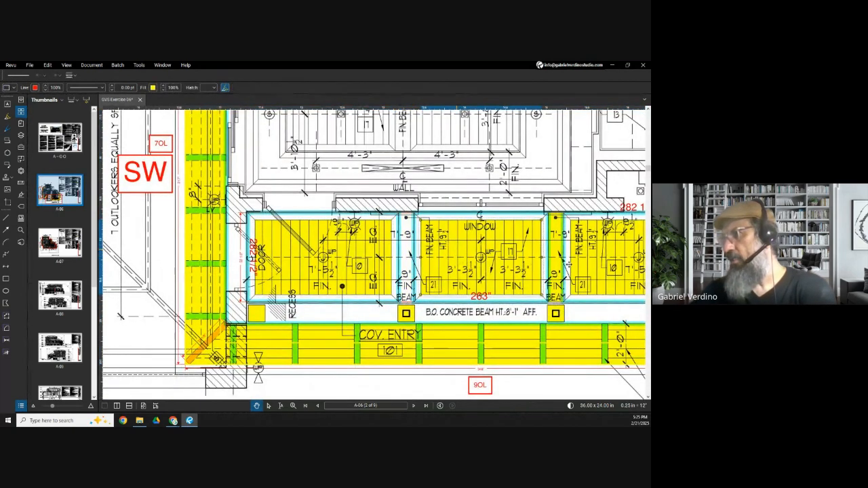
key(Delete)
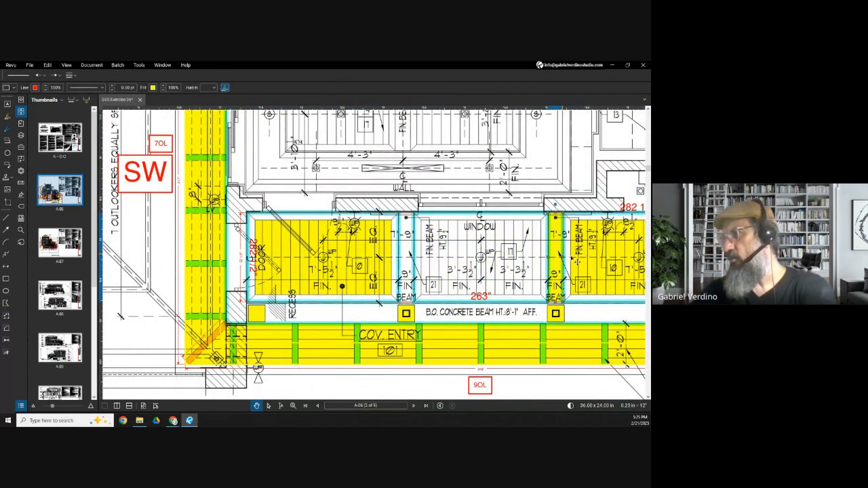
key(Delete)
key(Delete)
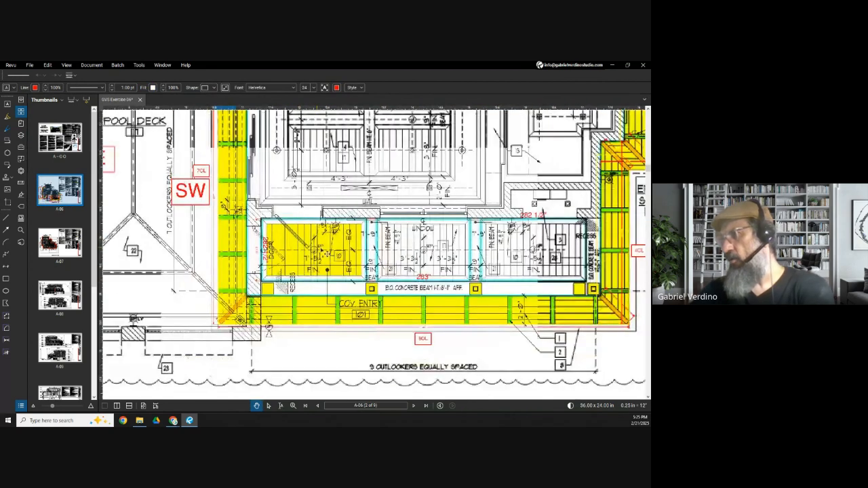
scroll(252, 252, down, 2)
click(253, 249)
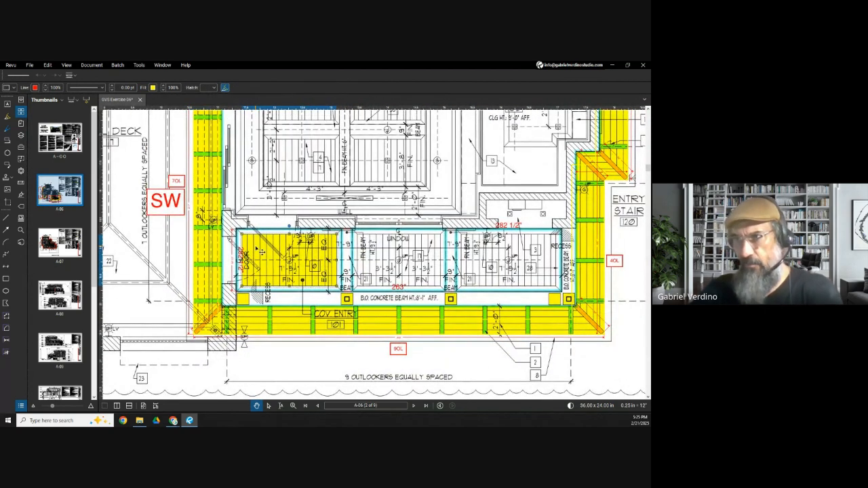
key(Delete)
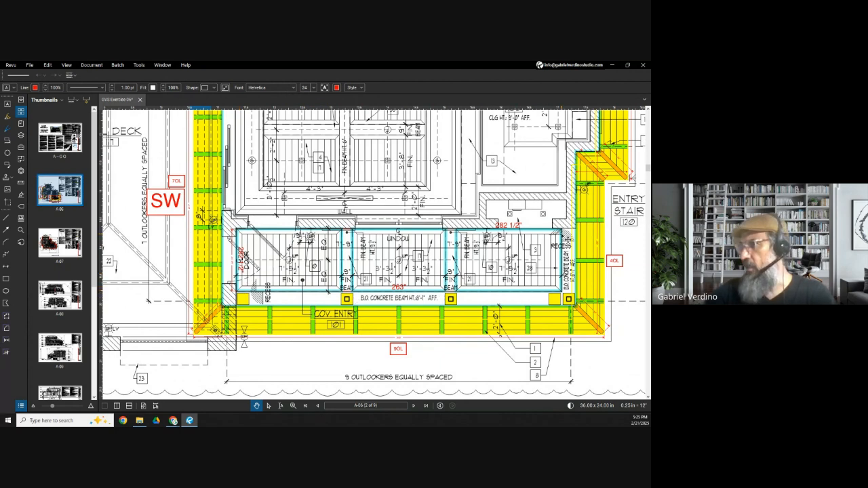
- Draw one light-yellow rectangle about 276 inches long over the whole covered entry ceiling, spanning all three bays and both beams
scroll(372, 252, right, 2)
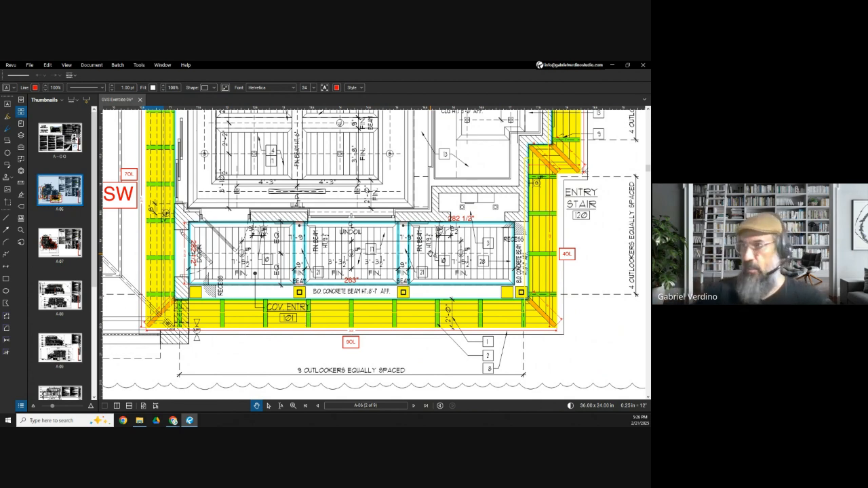
drag(252, 245, 260, 247)
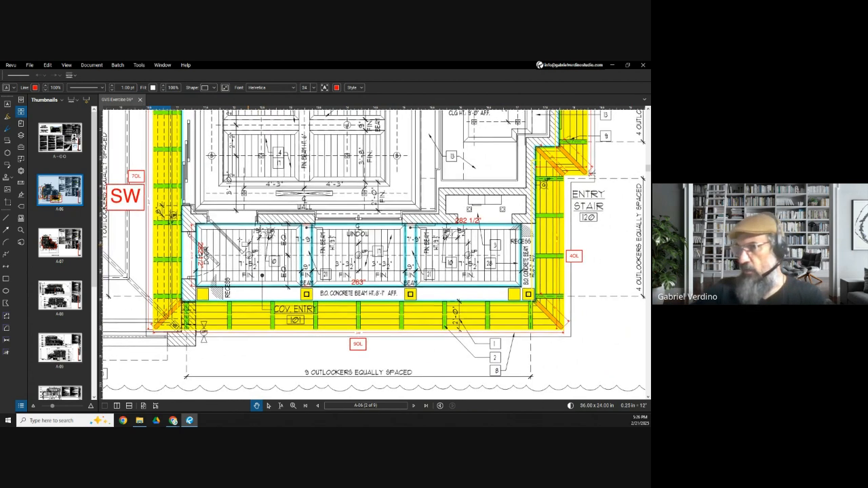
key(r)
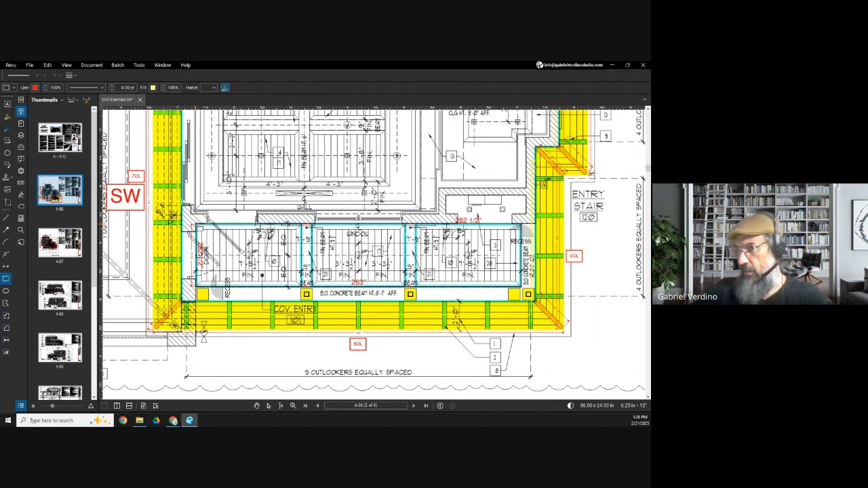
drag(196, 225, 521, 287)
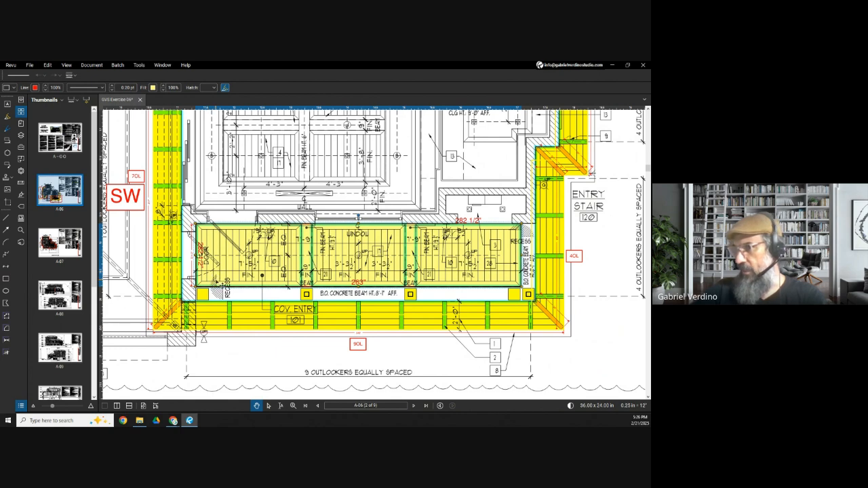
scroll(217, 262, up, 2)
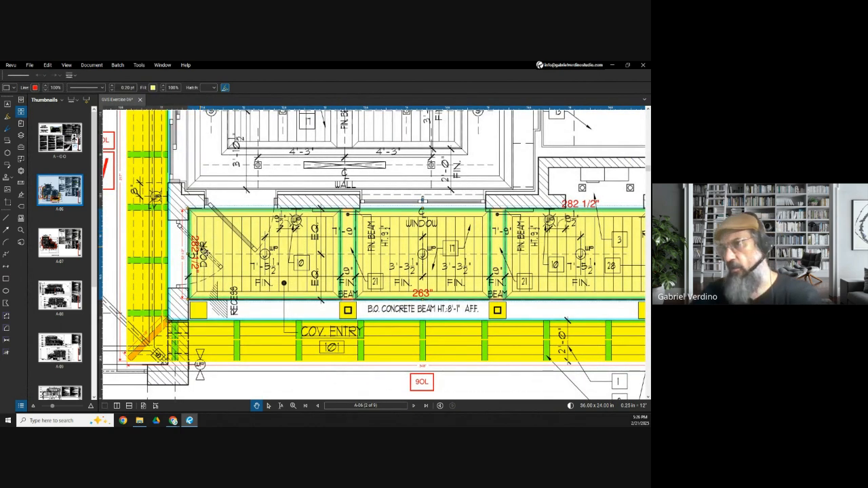
- Add a length dimension along the wall side of the covered entry ceiling rectangle, from end to end
click(7, 339)
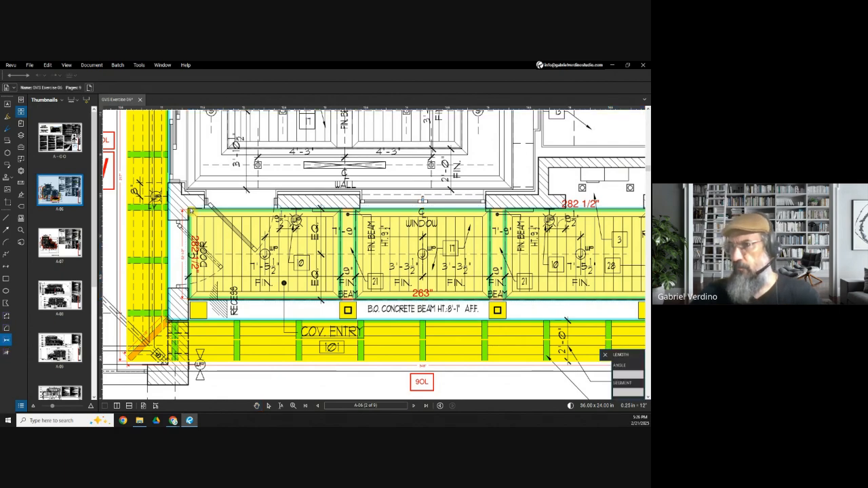
click(188, 209)
scroll(213, 215, down, 3)
scroll(439, 205, up, 3)
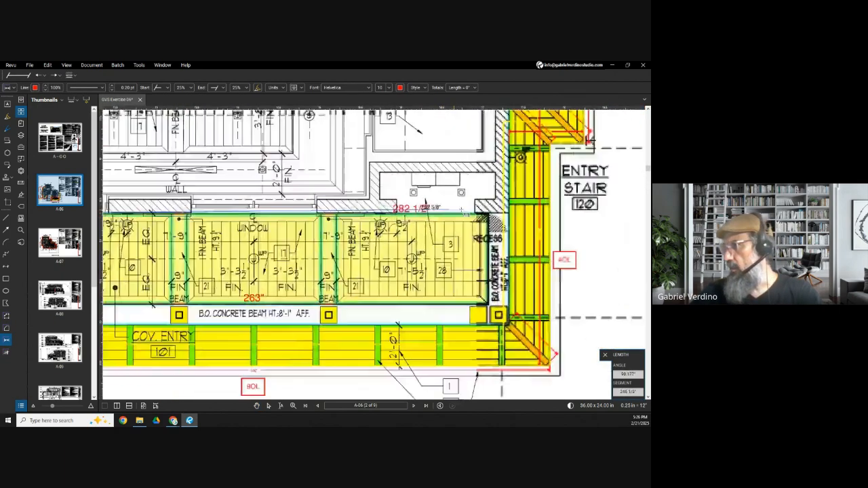
click(489, 202)
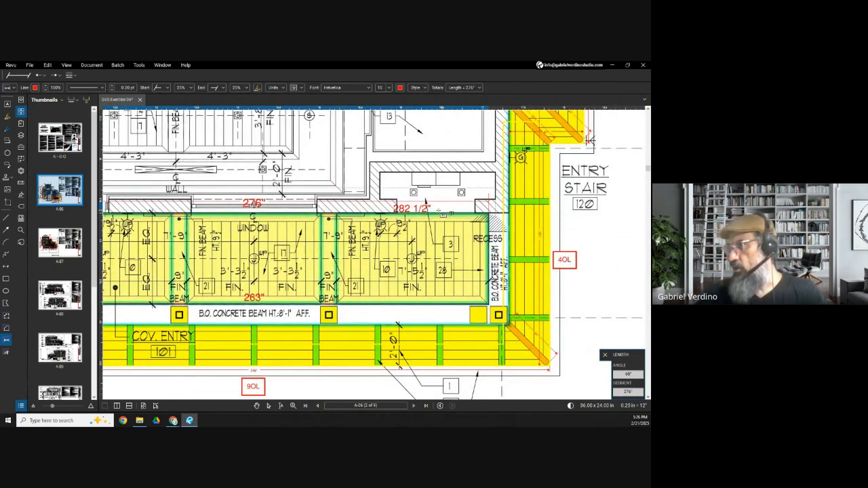
- Add a length dimension for the depth of the covered entry ceiling at its end beside the entry stair
scroll(313, 217, down, 2)
scroll(439, 215, up, 3)
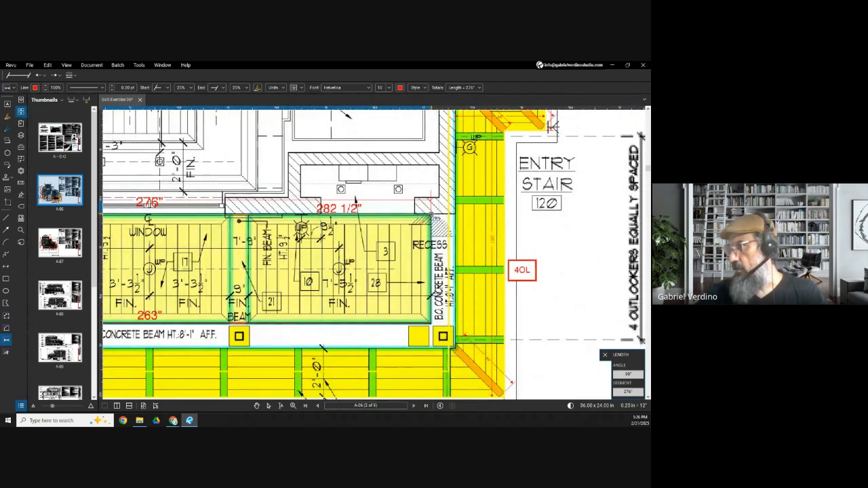
click(432, 218)
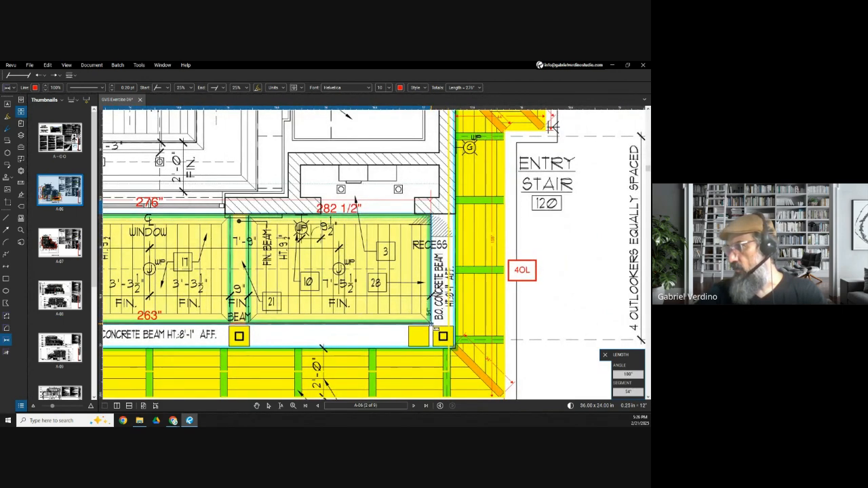
click(431, 319)
scroll(447, 266, down, 1)
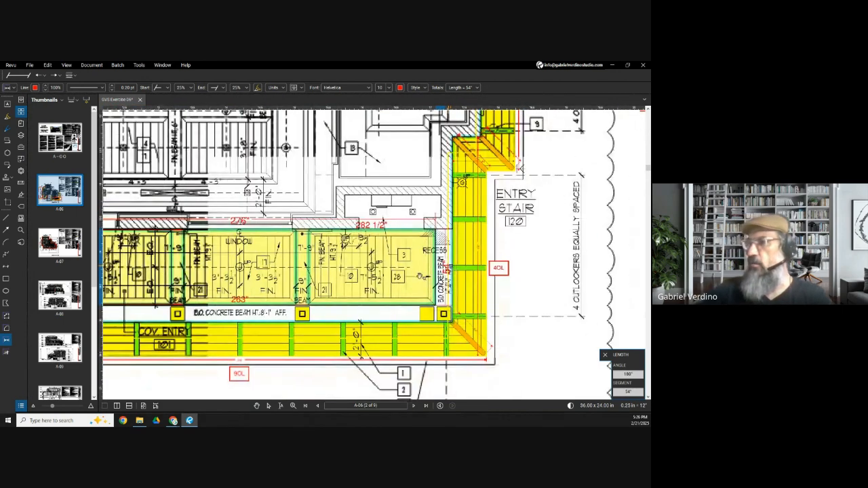
key(Escape)
drag(166, 298, 257, 294)
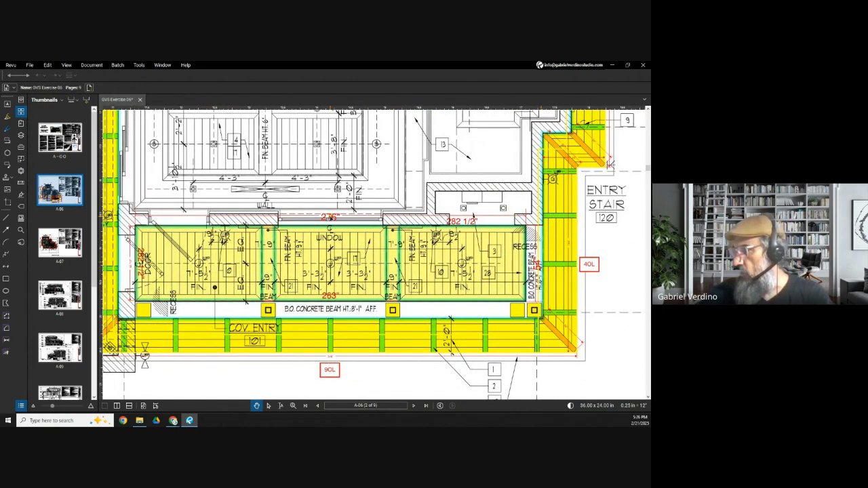
key(shift+alt+l)
scroll(568, 251, up, 1)
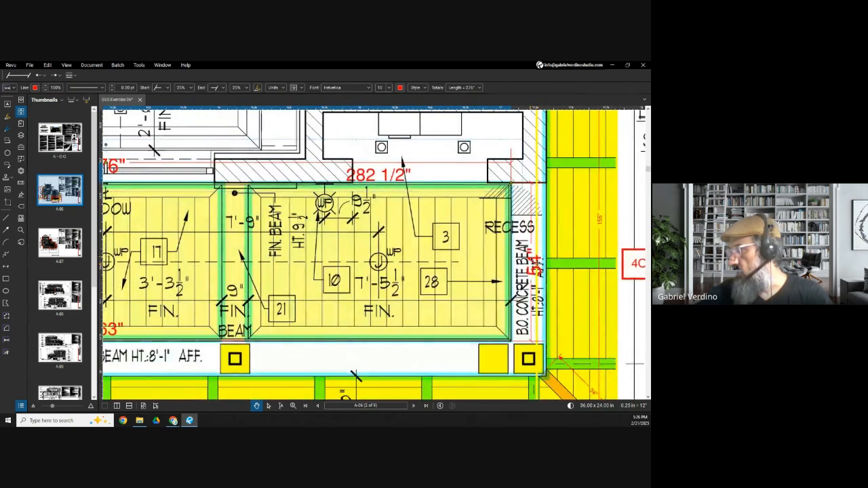
click(534, 264)
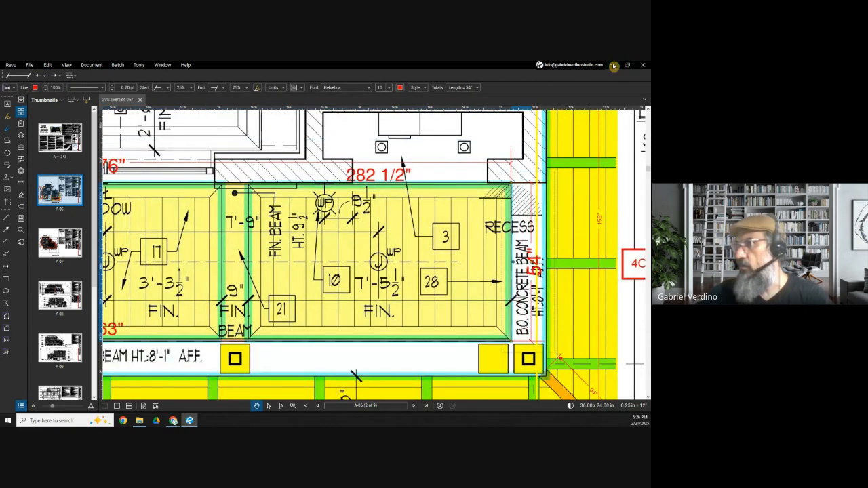
- Switch to the estimate spreadsheet and calculate the ceiling plywood backing quantity as 276*57 divided by 144, times 1.1, rounded up
click(614, 66)
double_click(415, 319)
double_click(430, 318)
text(276)
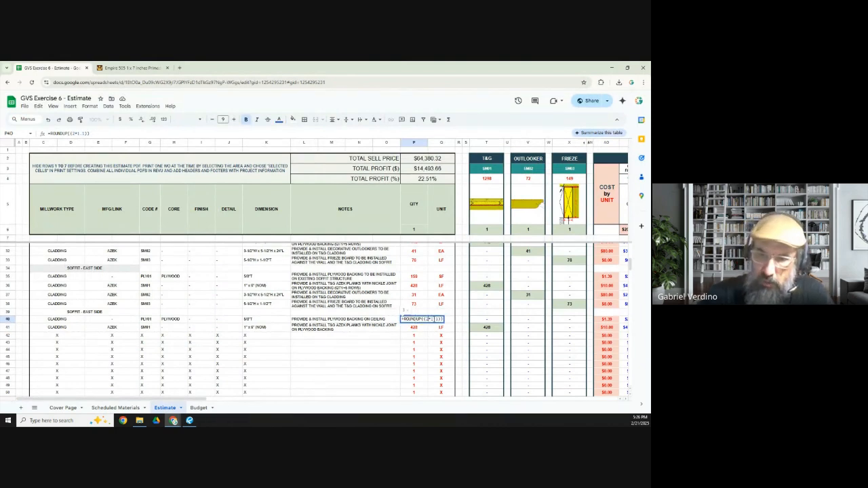
text(*57)
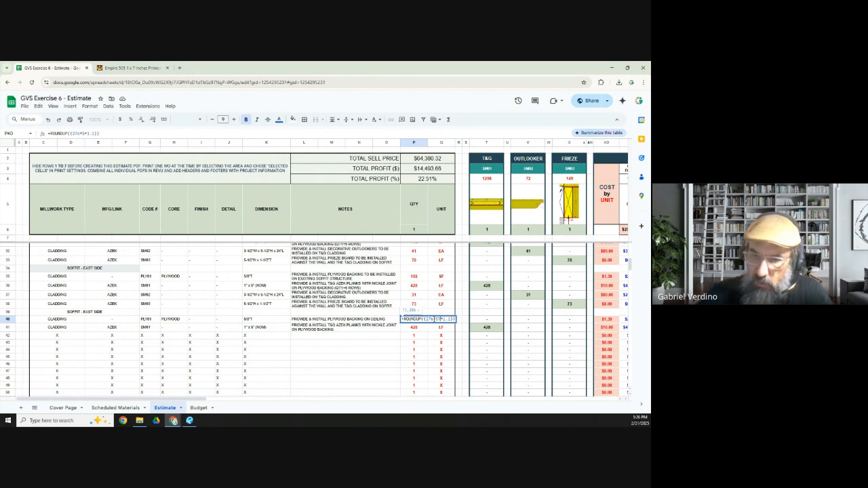
text())
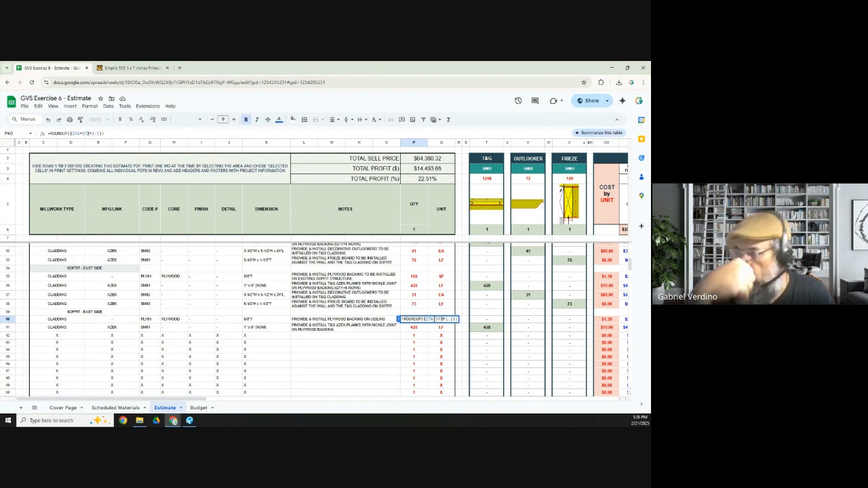
text(/144)
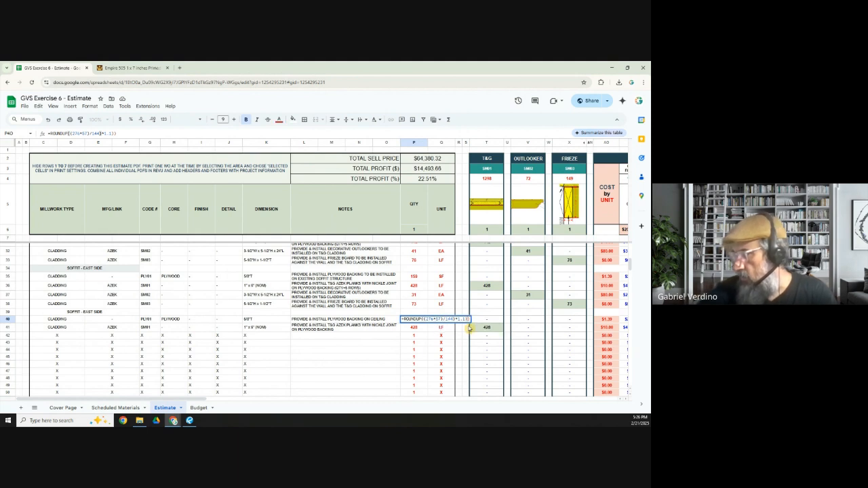
key(BackSpace)
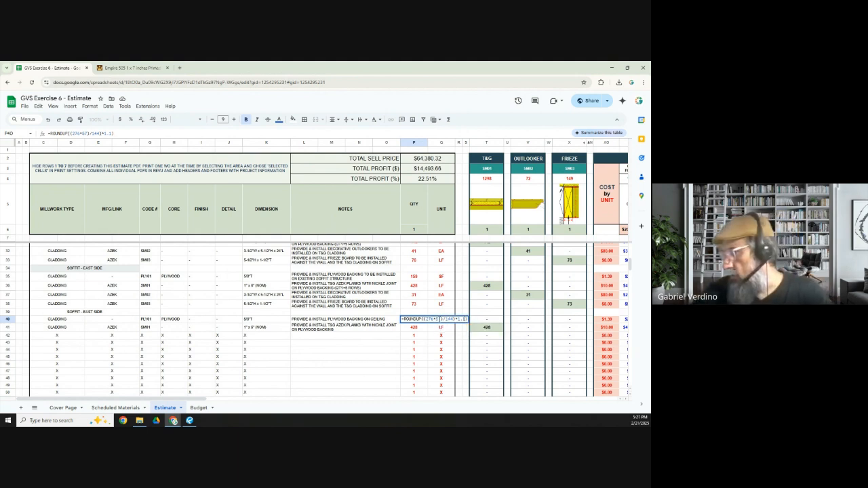
text(()
key(Tab)
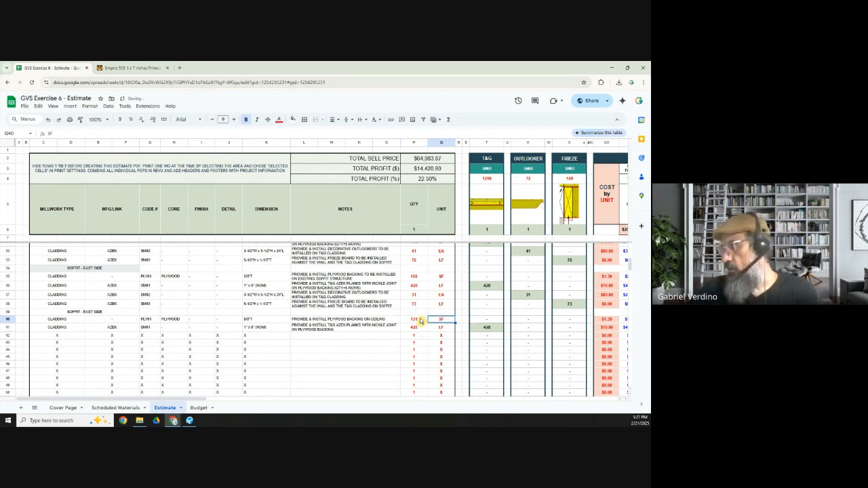
click(9, 319)
mouse_move(166, 402)
mouse_down()
mouse_move(457, 404)
mouse_move(173, 403)
mouse_up()
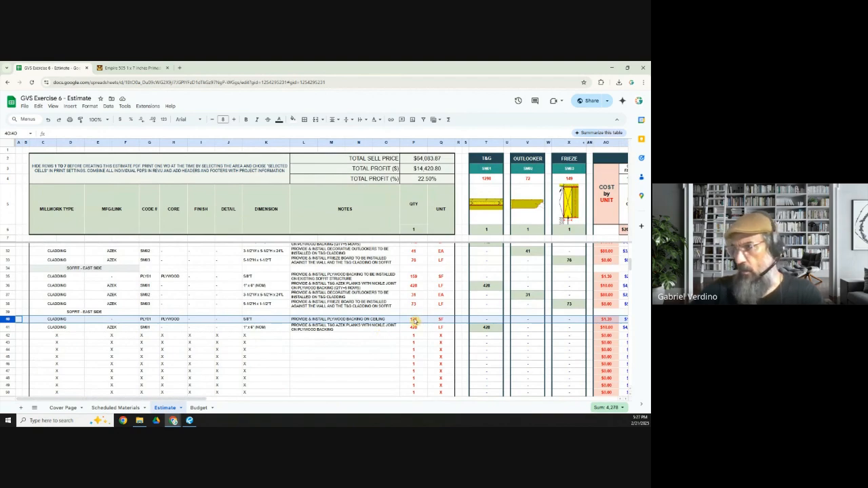
- Return to the reflected ceiling plan in Revu and cover the two 9-inch finished beams between the ceiling bays with light-yellow rectangles
click(189, 420)
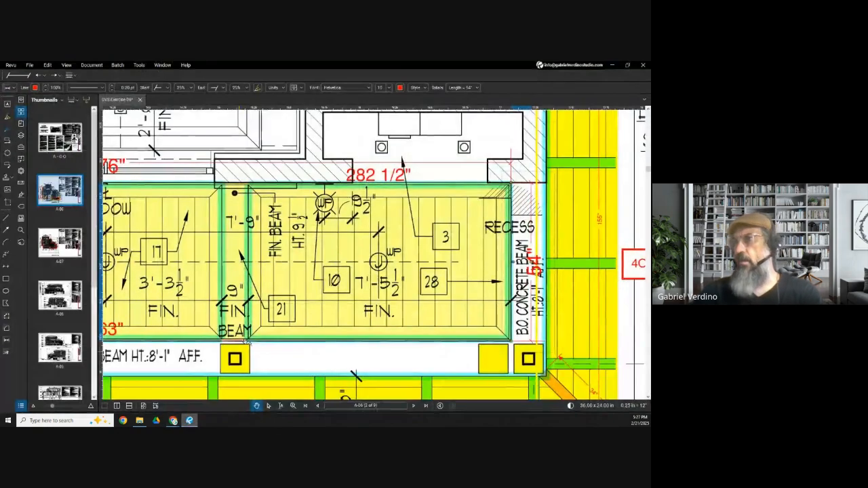
scroll(246, 342, down, 5)
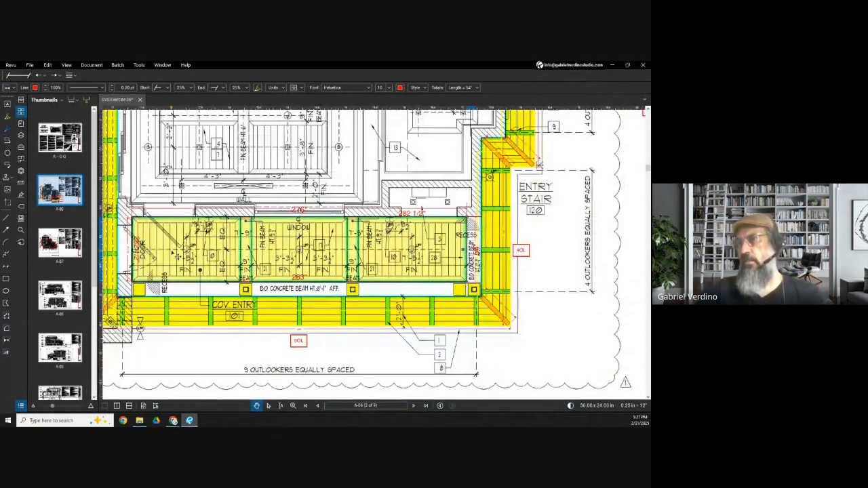
drag(173, 254, 177, 253)
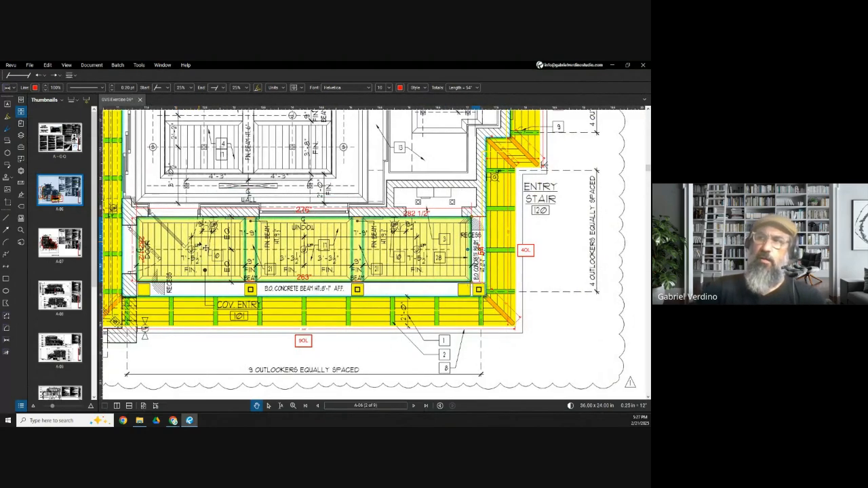
scroll(205, 248, up, 2)
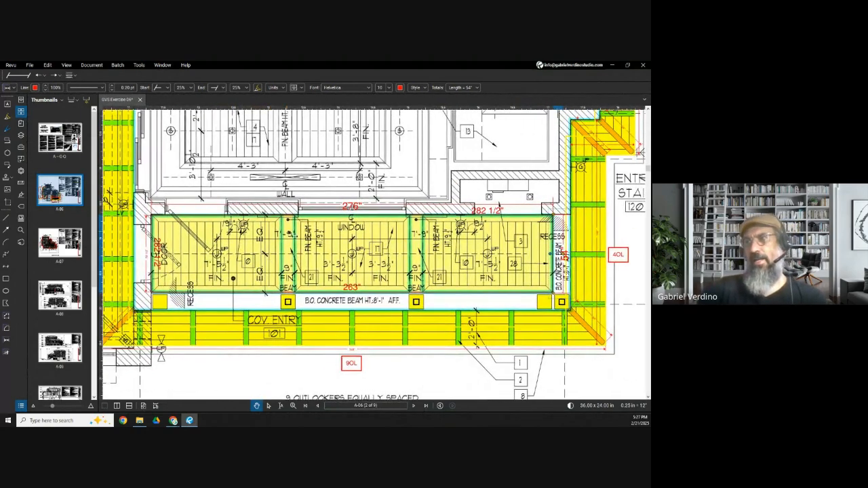
click(297, 238)
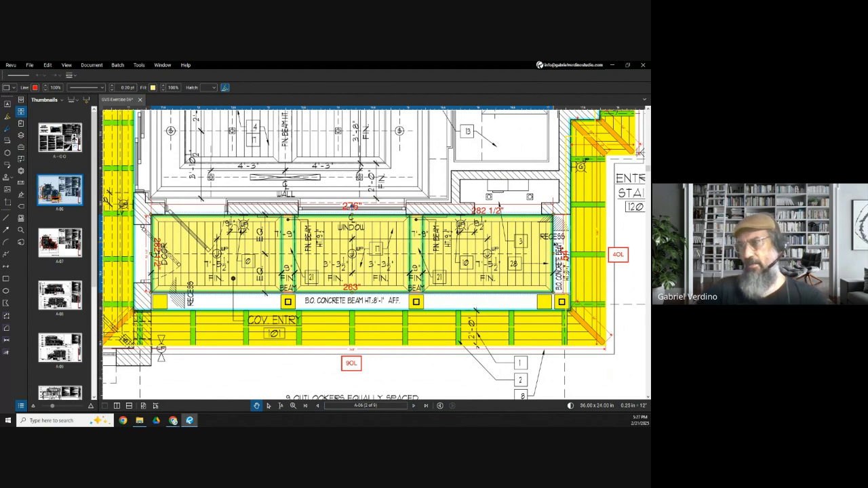
scroll(288, 234, up, 2)
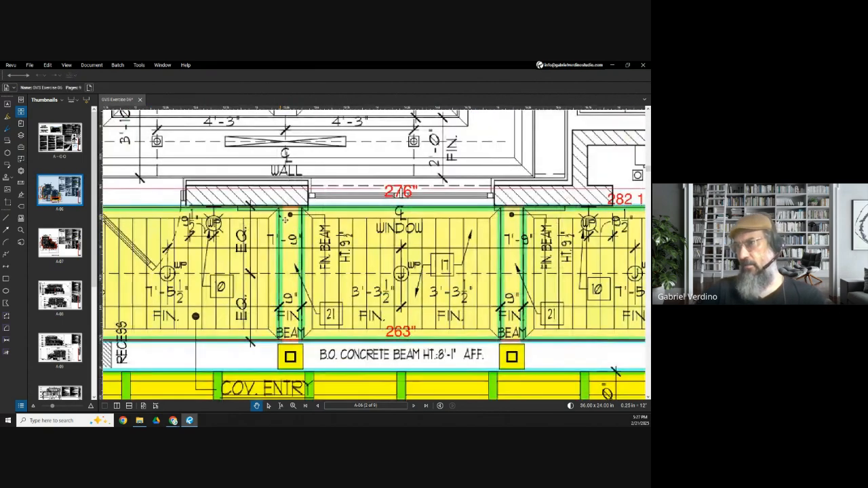
drag(279, 261, 302, 340)
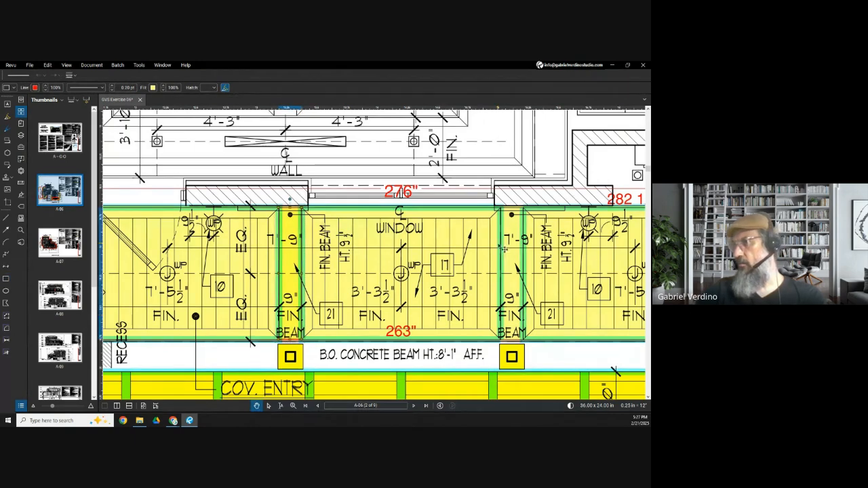
drag(504, 249, 397, 247)
drag(418, 333, 419, 338)
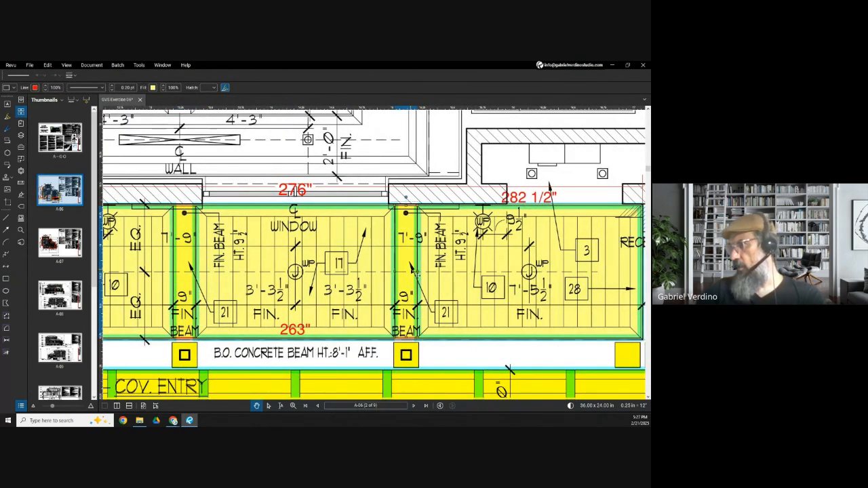
- Check keynote 21 in the reflected ceiling plan notes for the false beam material and its detail reference
scroll(446, 321, down, 5)
scroll(330, 241, up, 5)
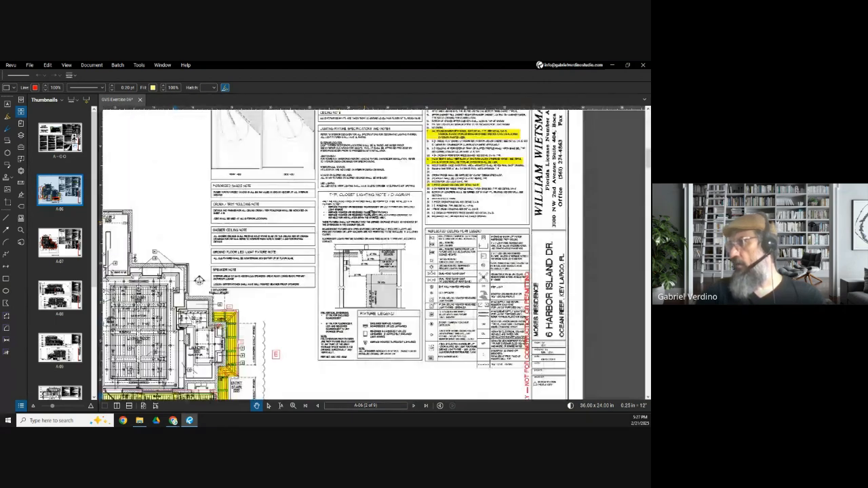
scroll(330, 242, up, 2)
drag(358, 224, 266, 237)
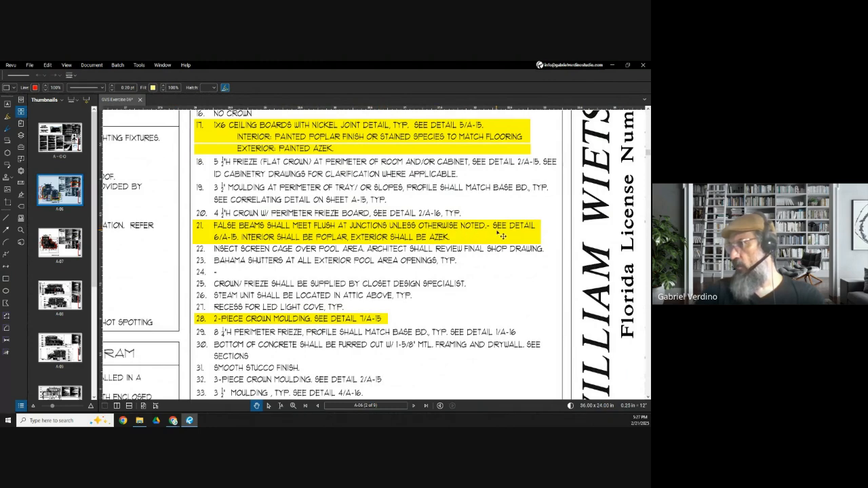
drag(237, 248, 179, 239)
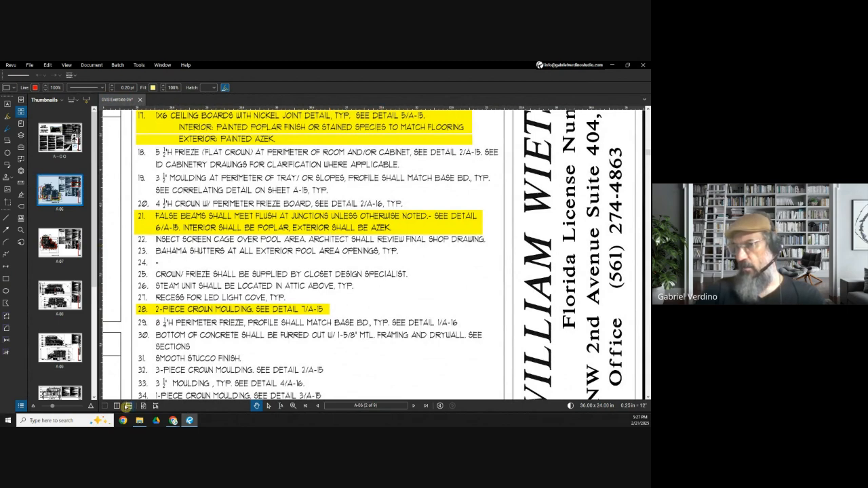
- Split the view, examine beam end detail 6 on sheet A-15 beside the notes, and close the second view
key(ctrl+2)
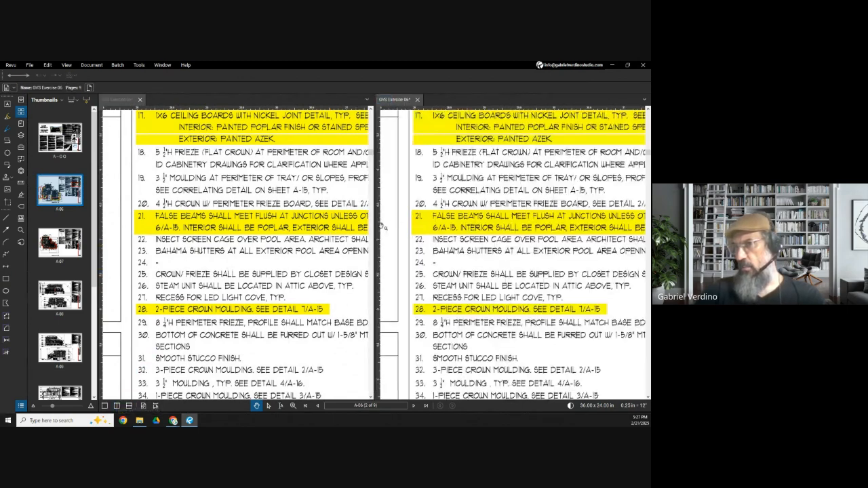
scroll(60, 292, down, 3)
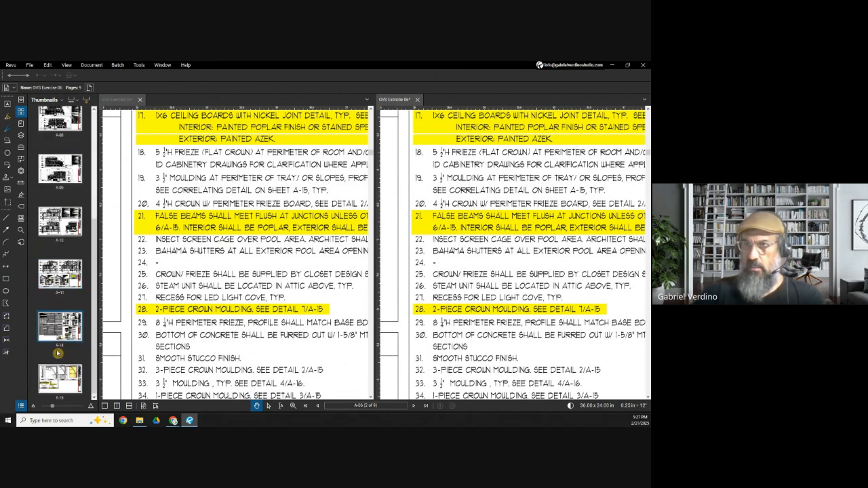
click(60, 379)
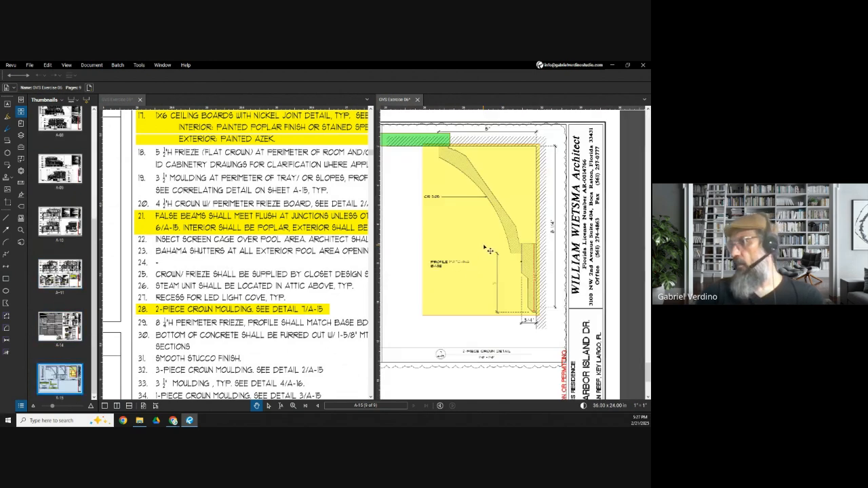
scroll(534, 250, down, 3)
scroll(534, 249, up, 5)
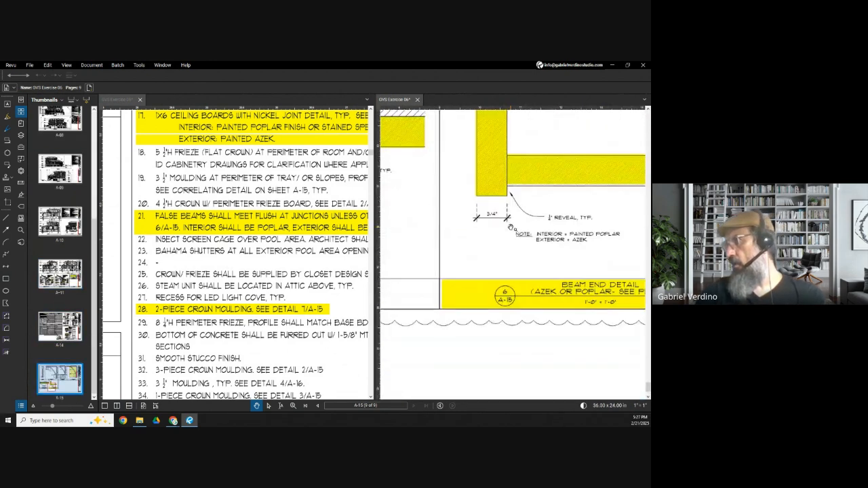
drag(513, 226, 459, 280)
scroll(459, 280, down, 1)
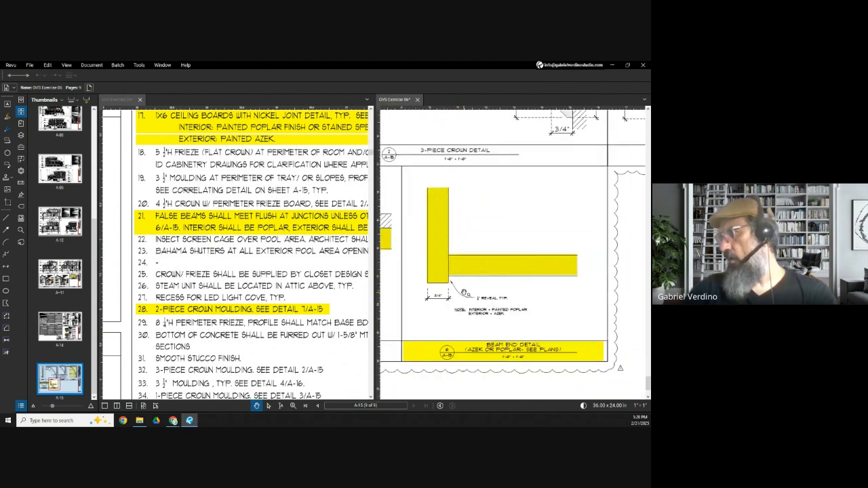
drag(448, 263, 460, 262)
scroll(461, 262, up, 1)
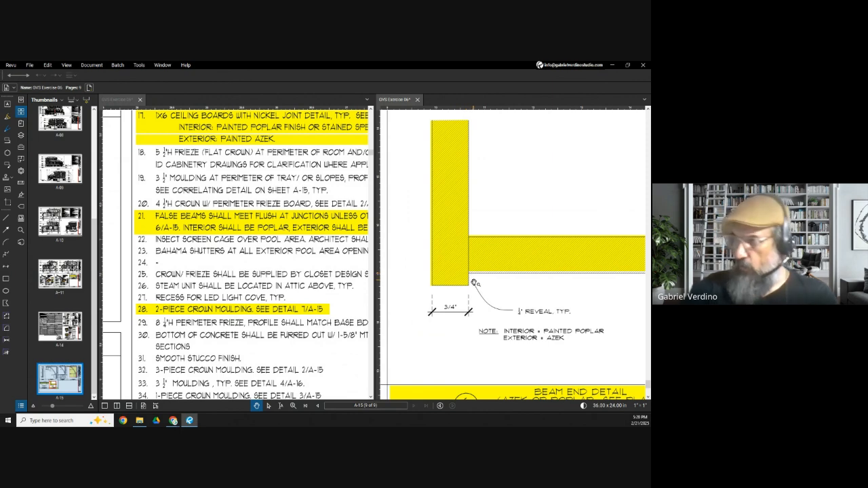
scroll(473, 284, down, 2)
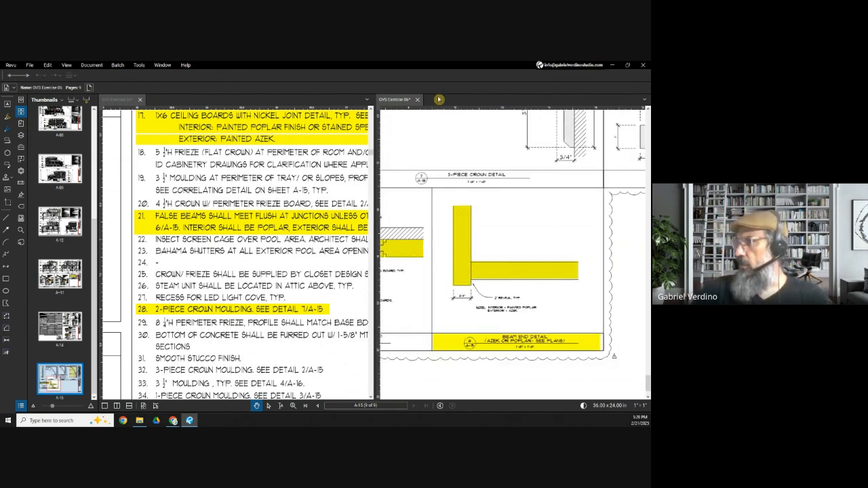
click(417, 100)
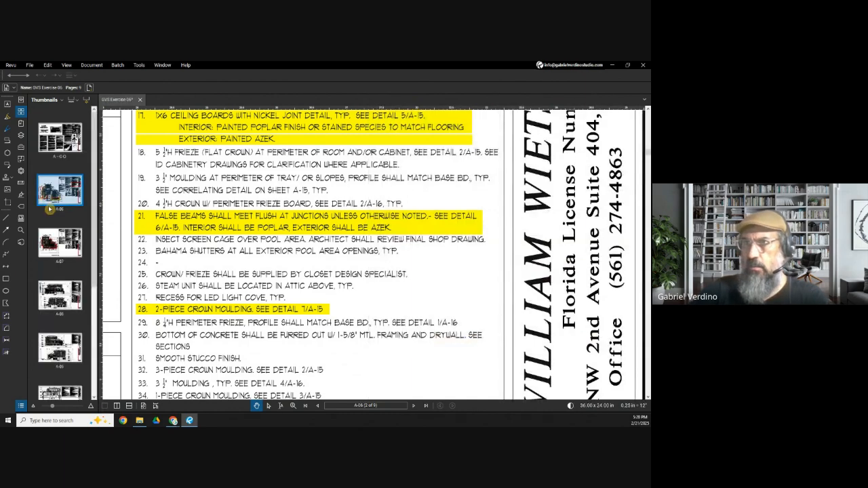
- Check sheet A-07, return to A-06, and examine the finished beam labels in the covered entry ceiling
click(51, 244)
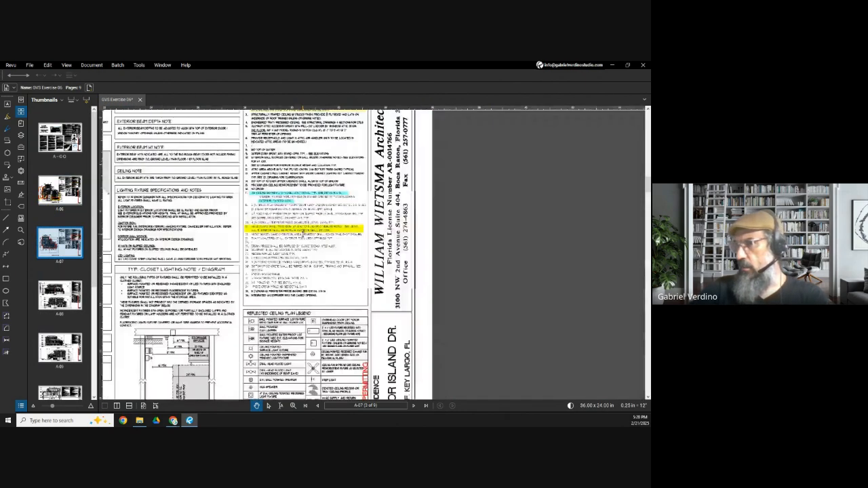
scroll(297, 281, up, 6)
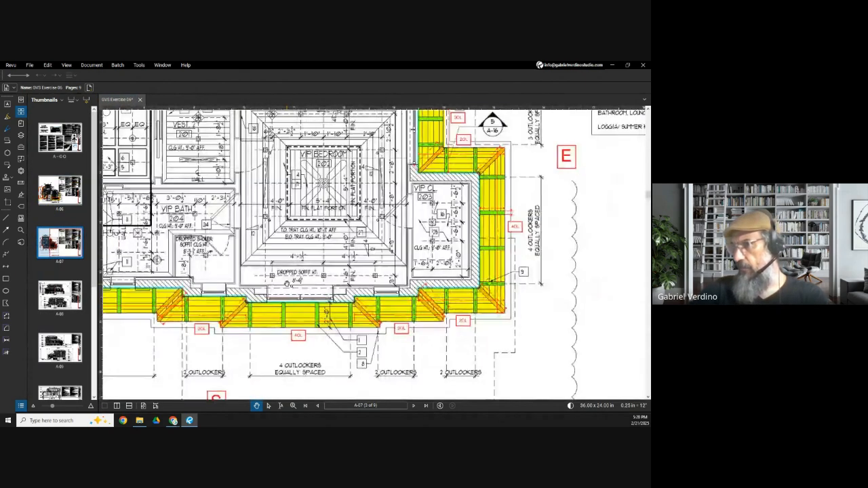
scroll(297, 280, down, 6)
click(64, 195)
scroll(331, 332, up, 6)
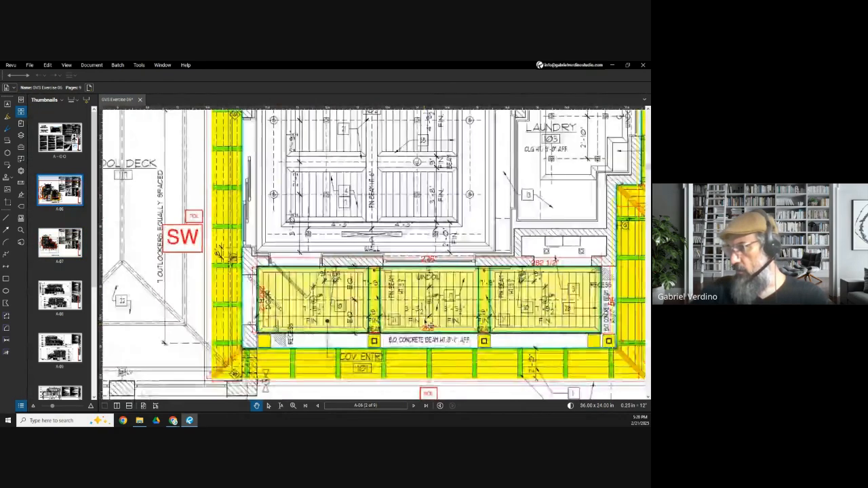
scroll(402, 324, up, 5)
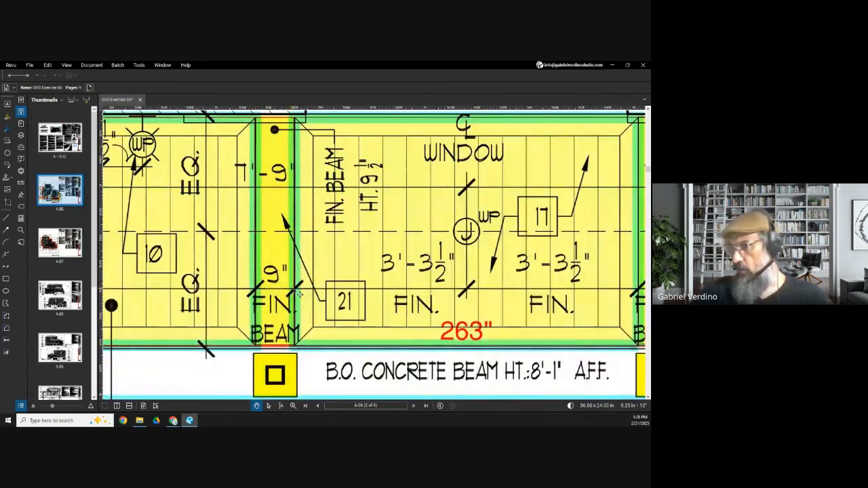
scroll(298, 295, down, 6)
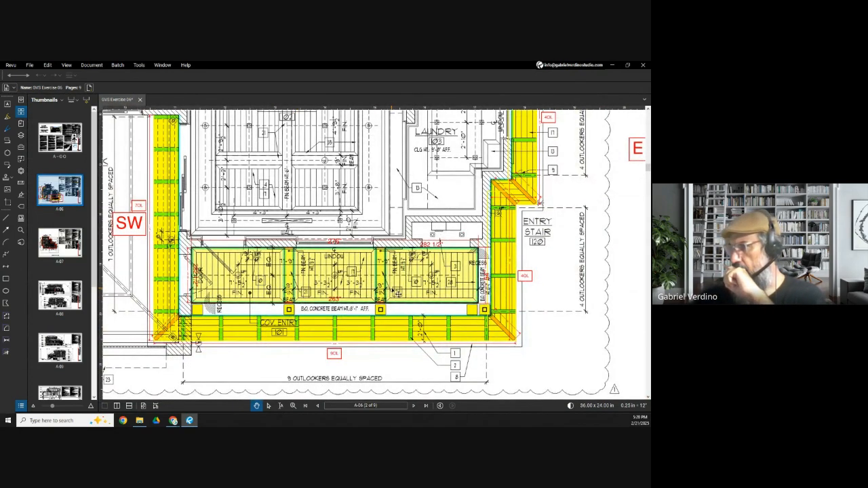
- Look through the elevation sheets and examine the building section through the covered entry on sheet A-11
click(60, 295)
click(59, 347)
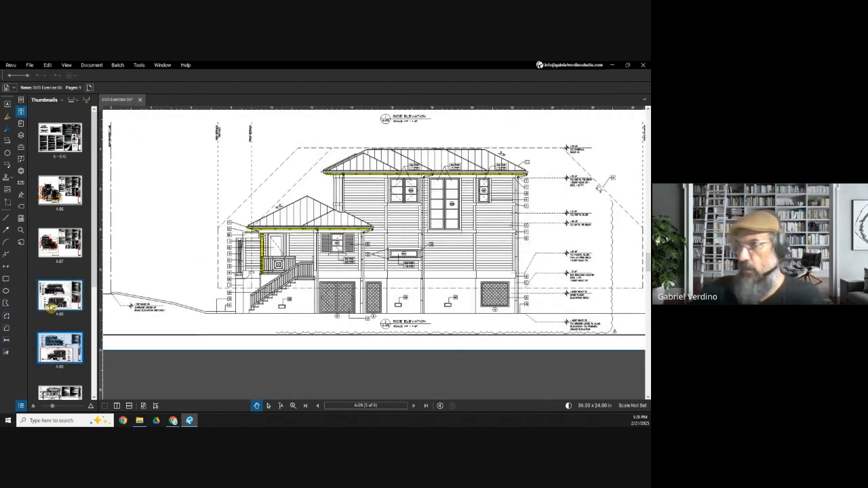
scroll(47, 311, down, 3)
click(60, 330)
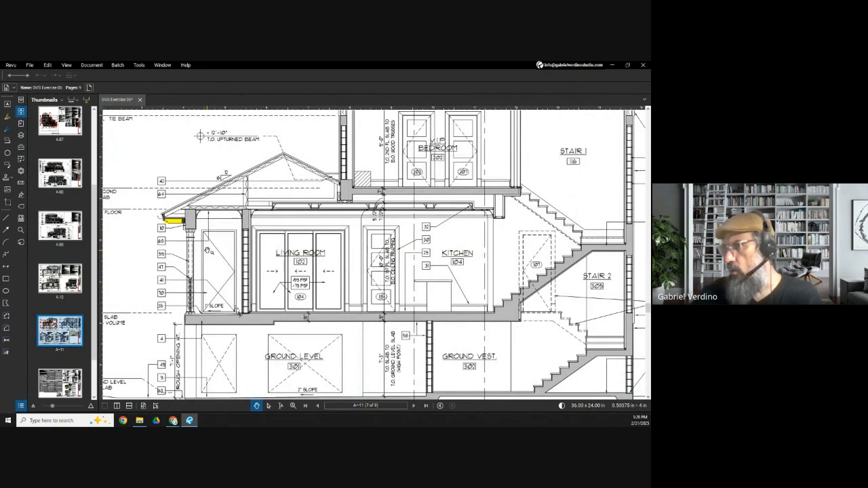
scroll(200, 222, up, 3)
drag(210, 228, 252, 231)
scroll(274, 228, down, 2)
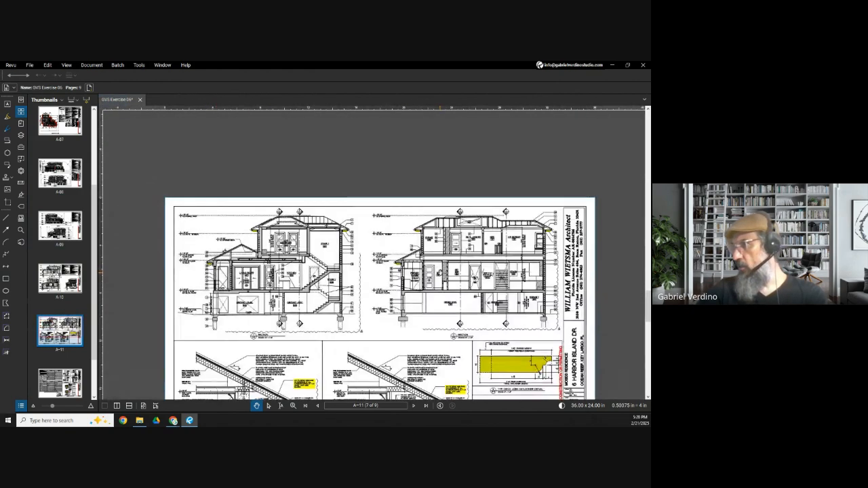
- Show the A-10 notes beside the building section and highlight note 65 on plywood sheathing with a light-yellow rectangle
scroll(373, 285, up, 1)
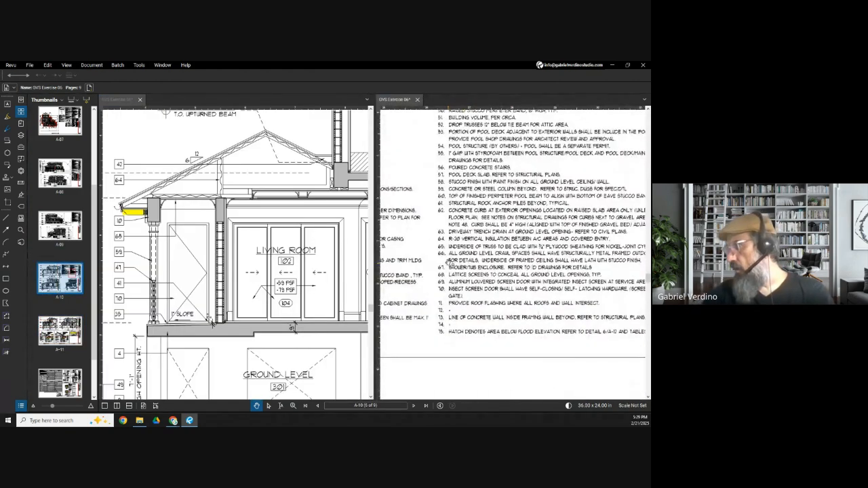
drag(474, 253, 434, 259)
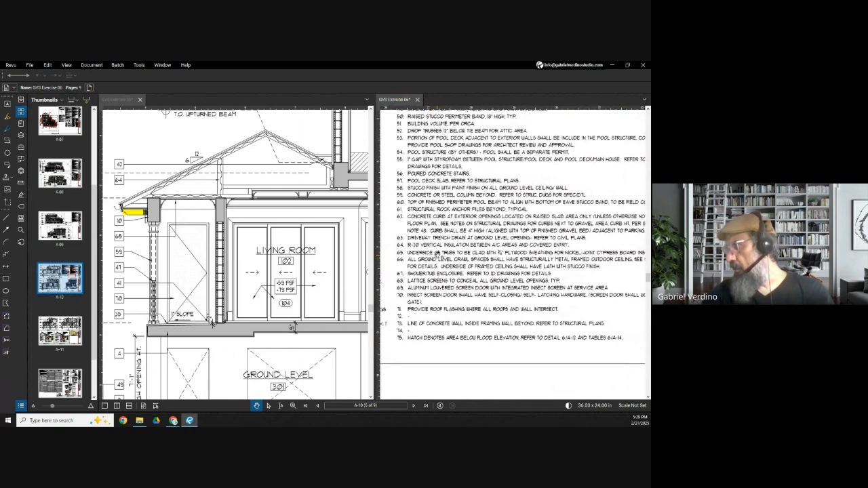
drag(514, 260, 458, 268)
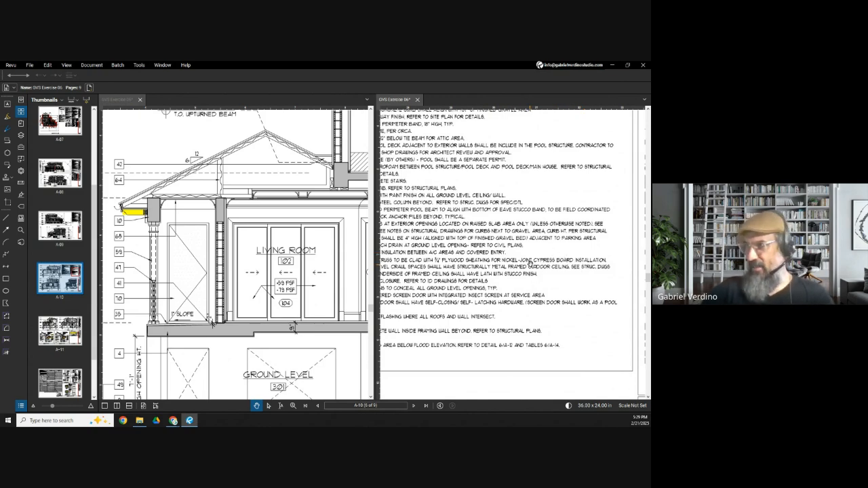
scroll(536, 263, down, 2)
key(r)
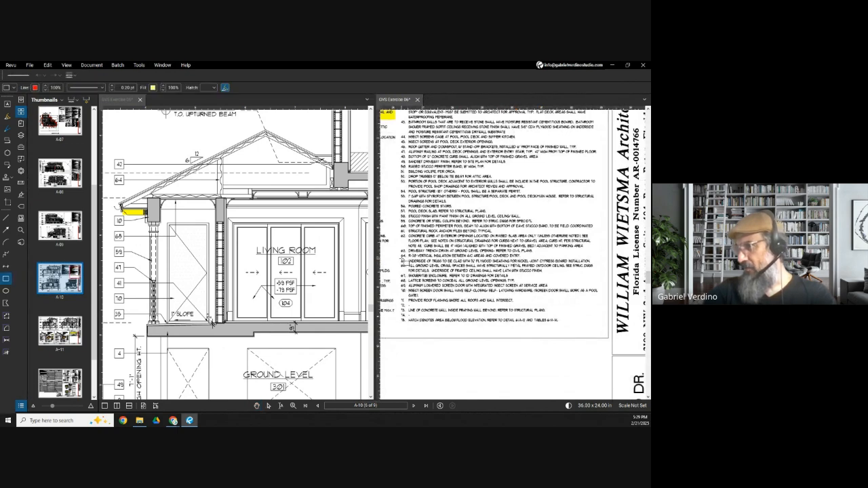
drag(399, 257, 609, 270)
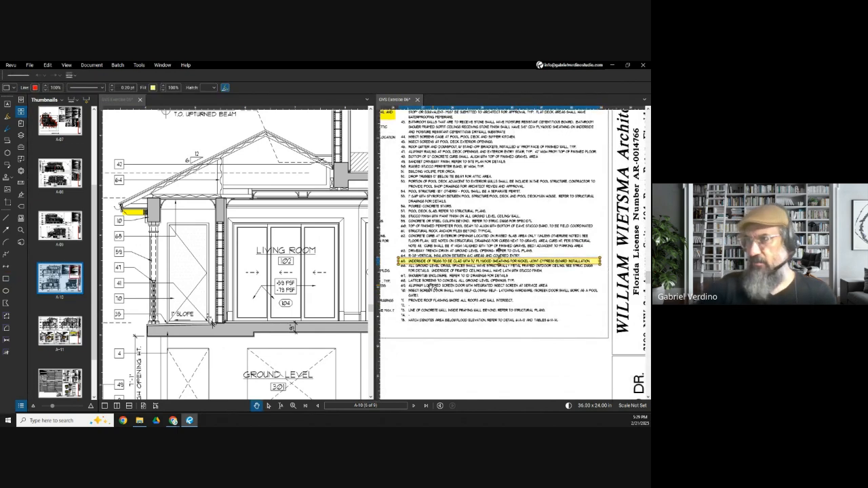
- Cover the covered entry's ceiling beam in the A-11 section with a light-yellow rectangle between the concrete beam and the wall
scroll(432, 288, left, 3)
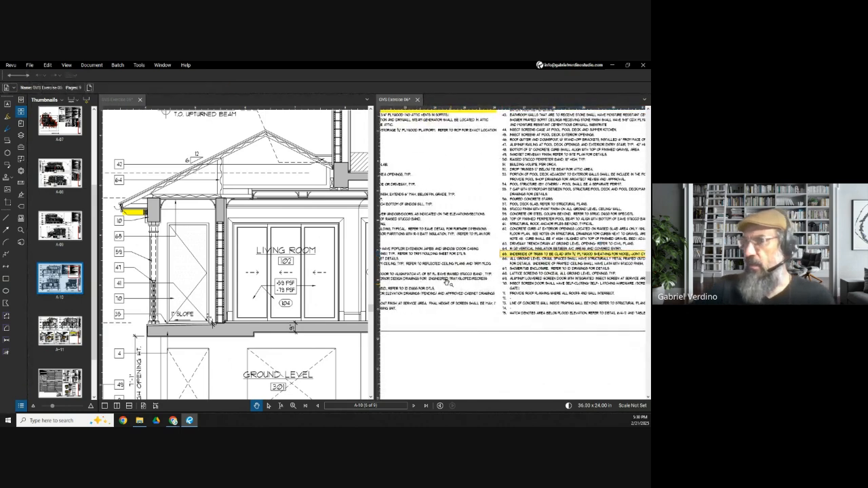
scroll(162, 209, down, 5)
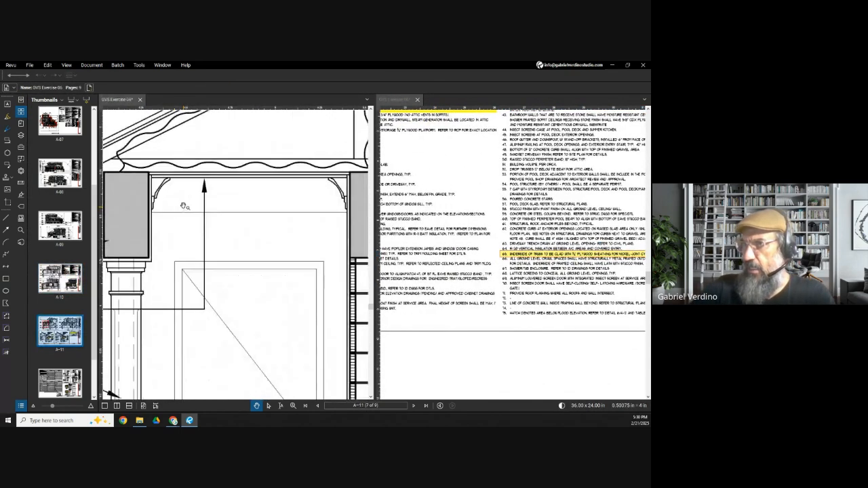
key(r)
drag(152, 178, 353, 214)
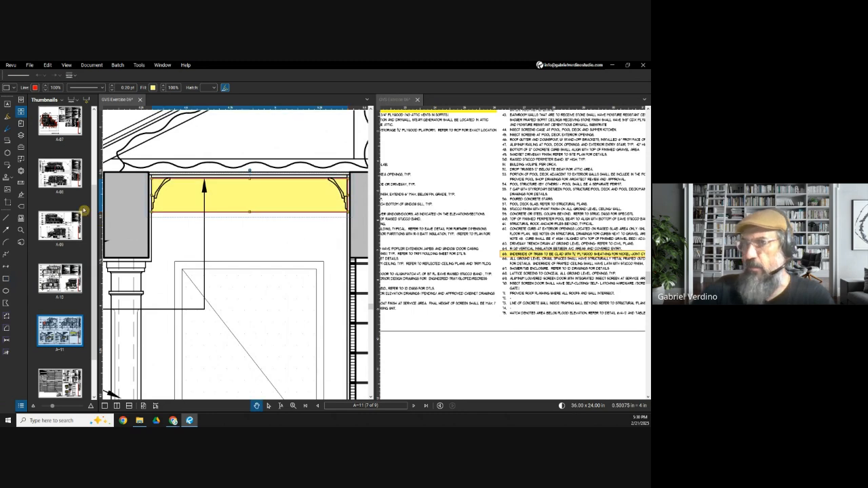
click(7, 339)
scroll(241, 213, down, 3)
scroll(277, 280, up, 4)
scroll(210, 199, up, 3)
scroll(210, 199, down, 2)
scroll(210, 199, up, 3)
scroll(176, 206, up, 5)
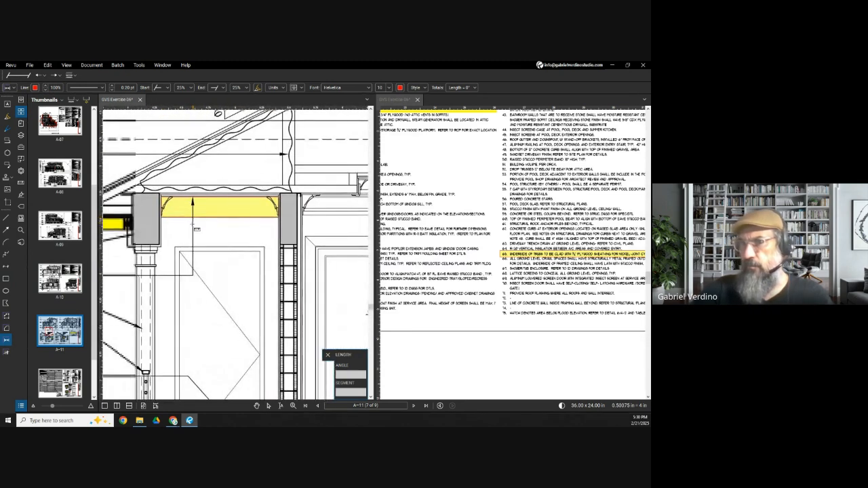
key(Escape)
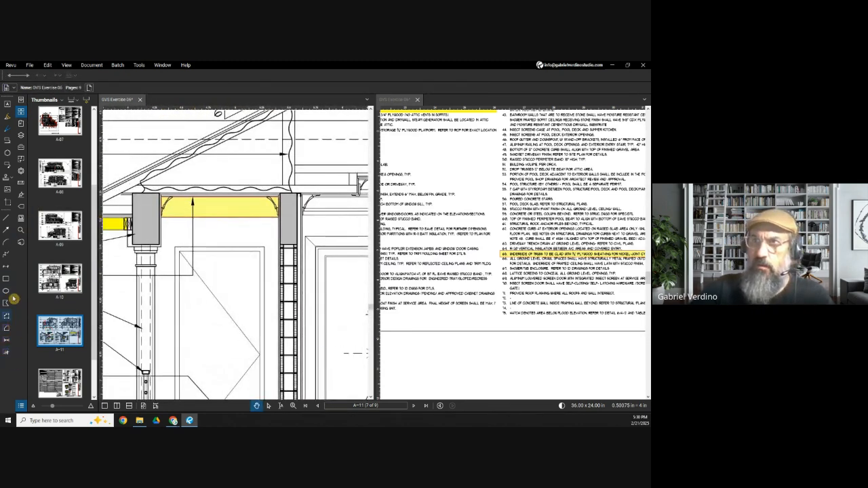
- Set the measurement page scale of sheet A-11 to the preset 1/4" = 1'-0"
click(21, 183)
click(55, 160)
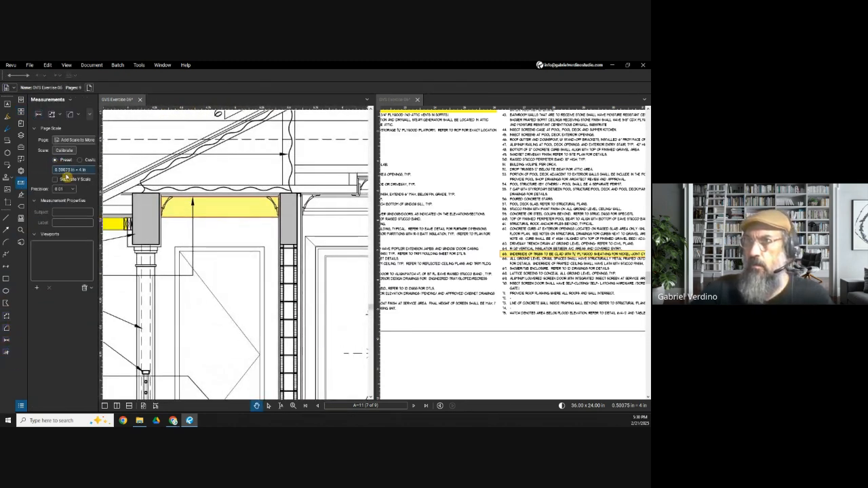
click(68, 170)
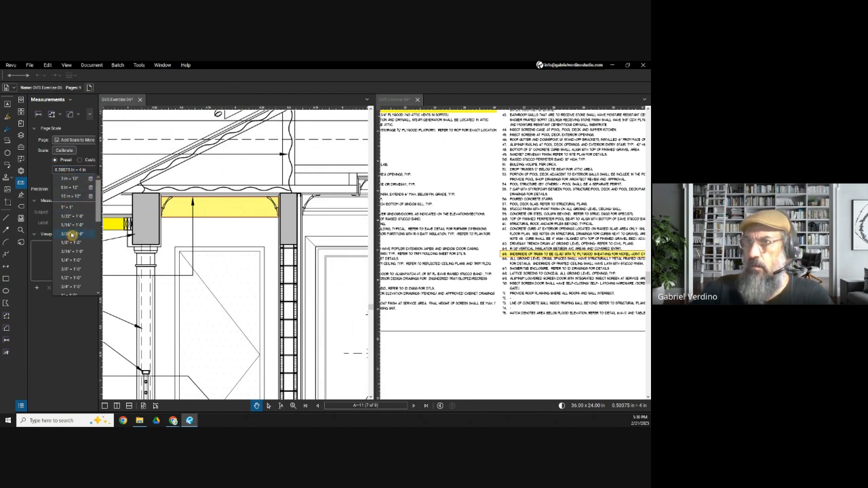
click(68, 260)
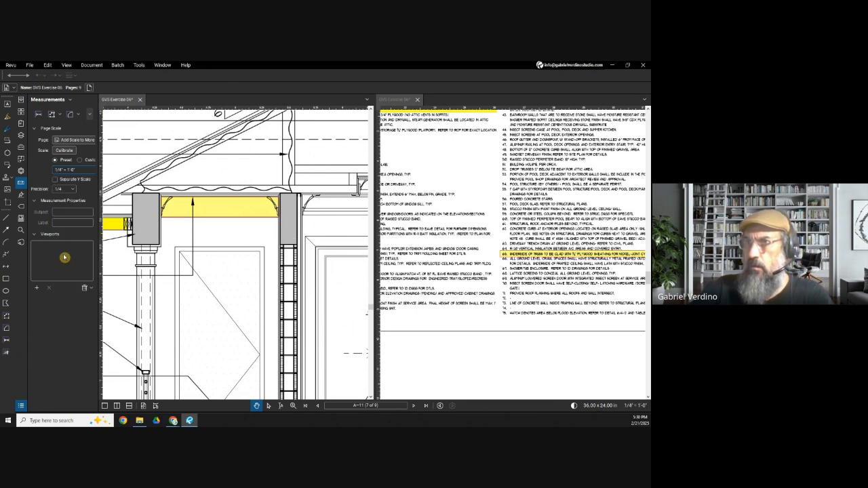
- Add a vertical length dimension for the height of the yellow-covered beam in the covered entry section
click(6, 341)
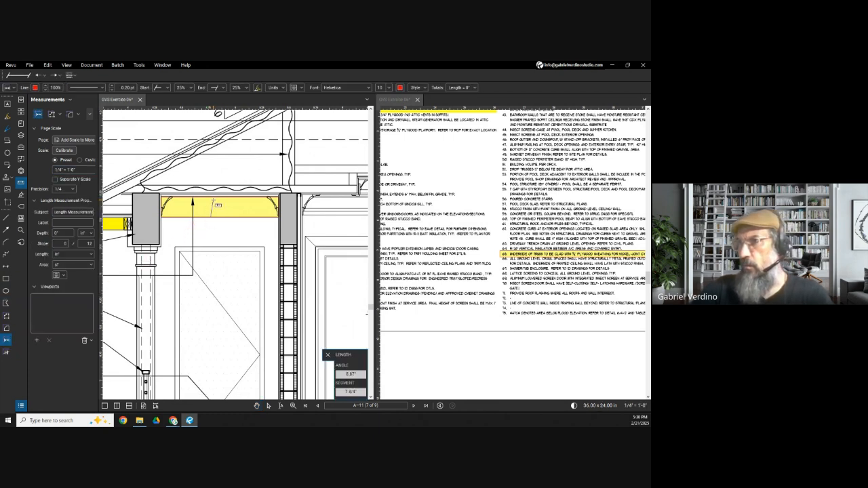
scroll(213, 200, up, 4)
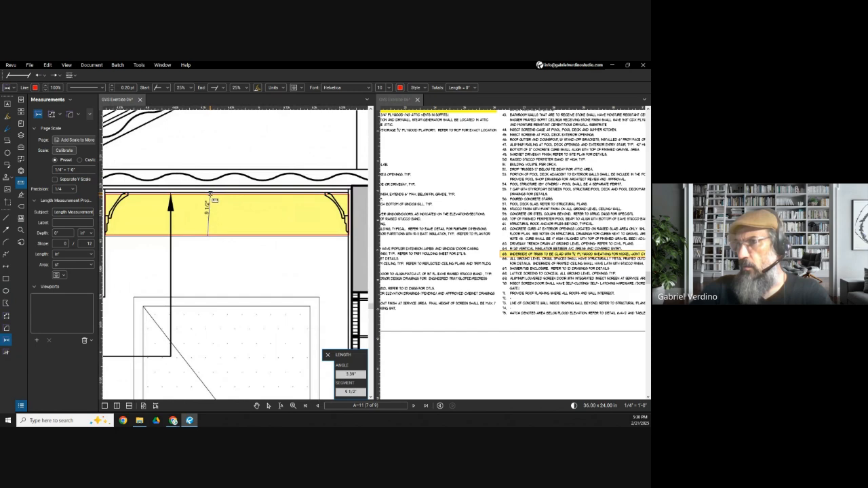
click(222, 240)
scroll(222, 242, down, 5)
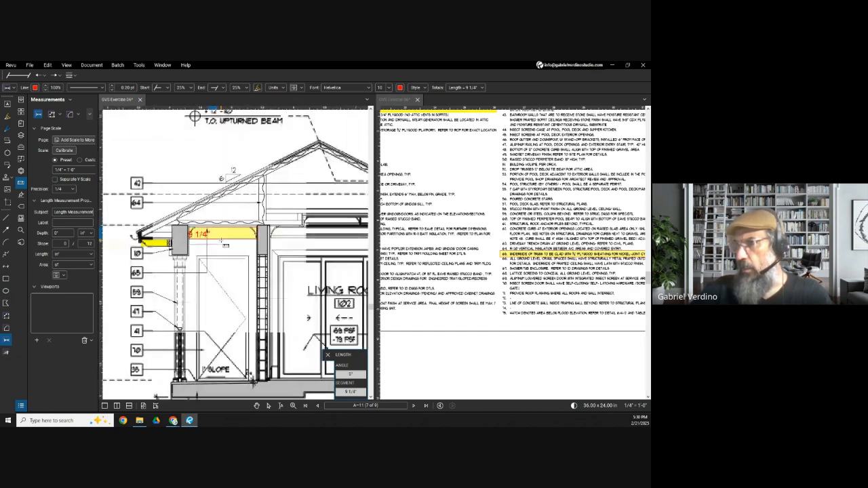
- Show only the A-06 reflected ceiling plan and examine the covered entry's finished beam widths, heights and lengths
click(20, 111)
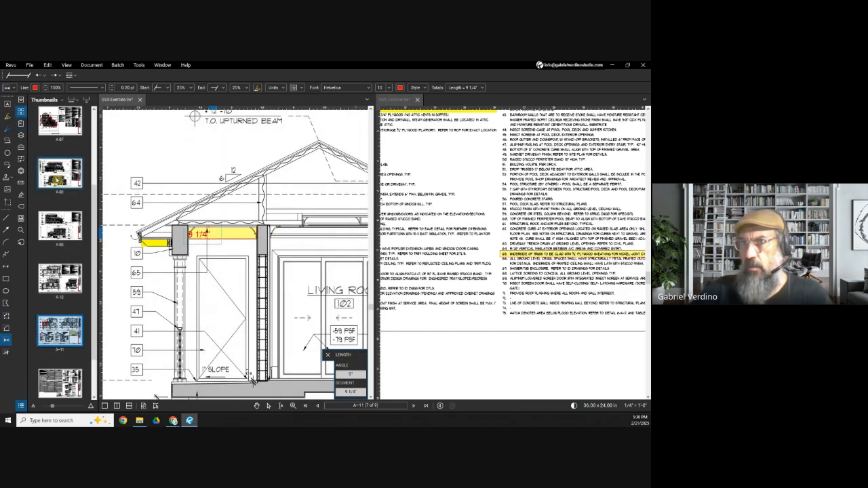
click(53, 193)
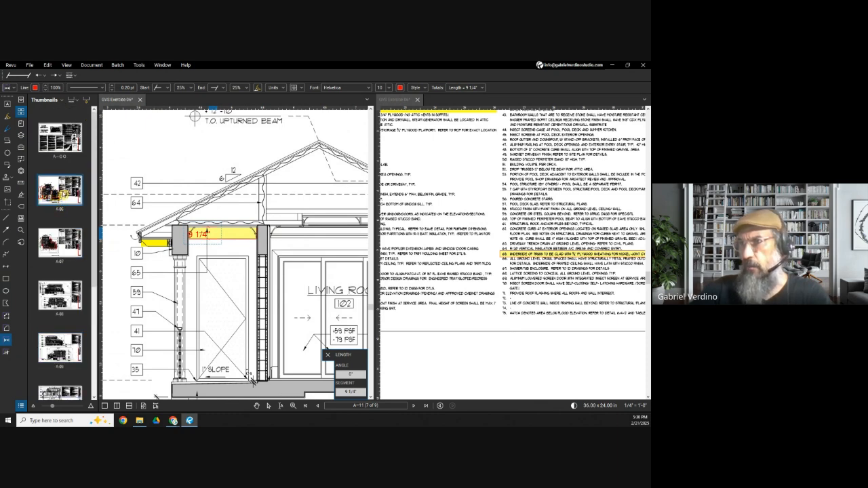
click(419, 100)
scroll(367, 239, down, 7)
drag(376, 339, 256, 263)
scroll(258, 267, up, 5)
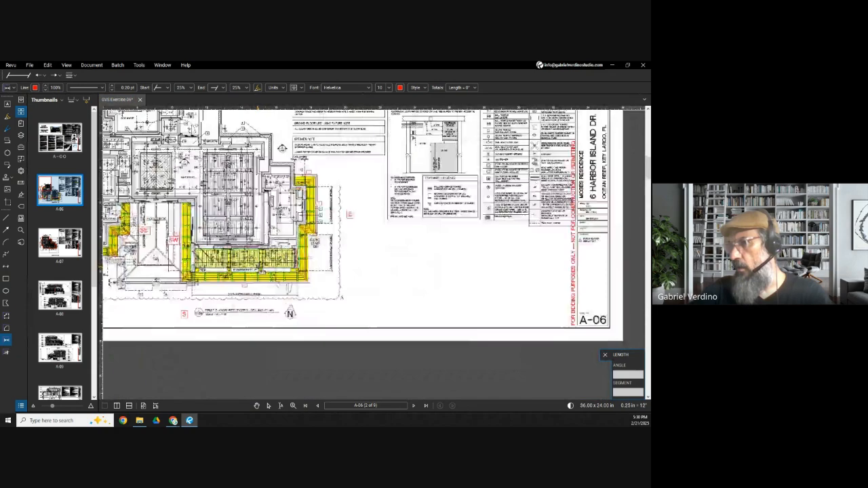
scroll(248, 265, up, 6)
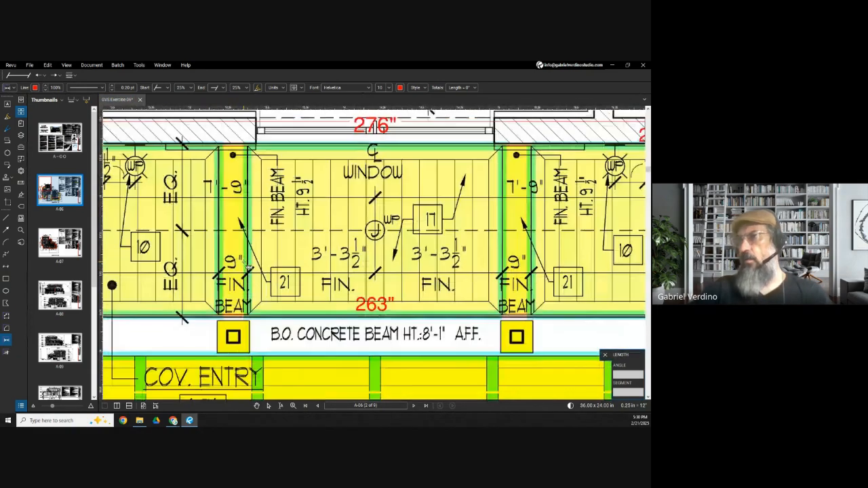
scroll(248, 266, down, 2)
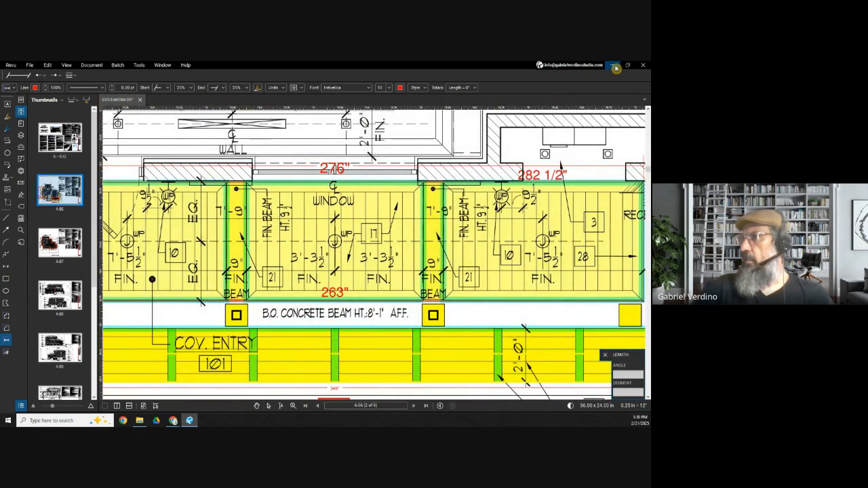
- Switch to the estimate spreadsheet and move the empty row 42 above the final T&G planks row
click(614, 66)
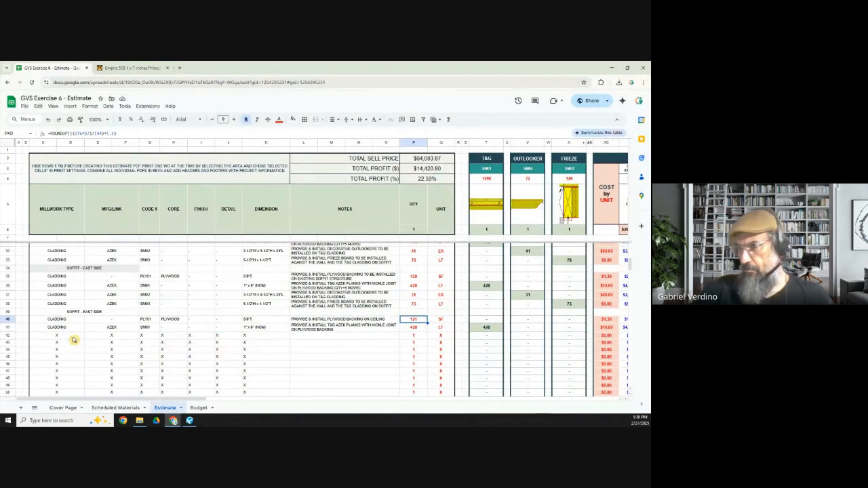
click(8, 335)
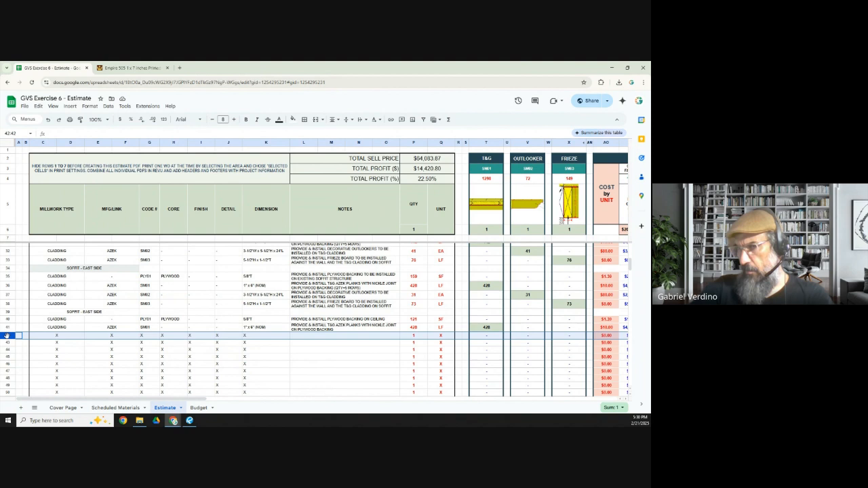
drag(7, 336, 12, 326)
click(57, 328)
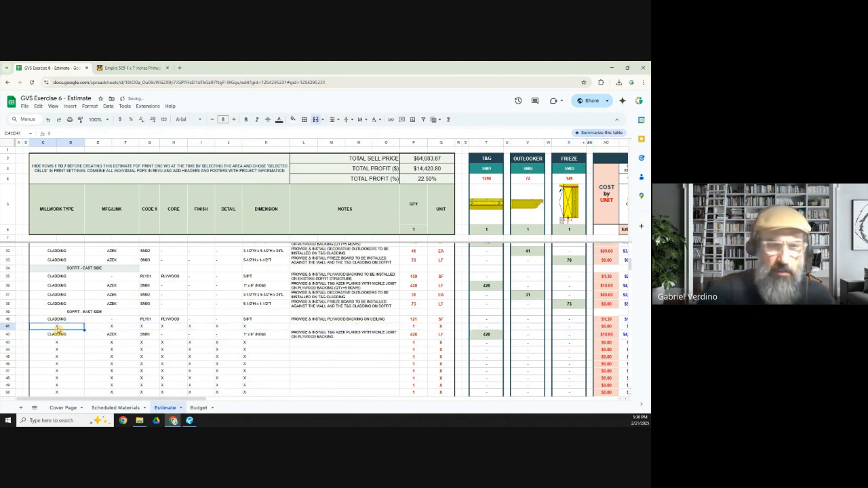
- Enter FAUX BEAM as the millwork type and "-" as the manufacturer in row 41
text(FR)
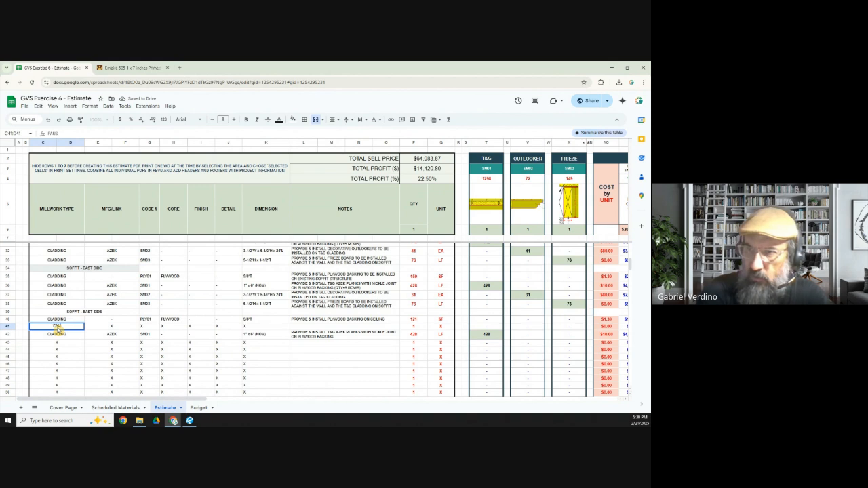
text(UX BEAM)
key(Tab)
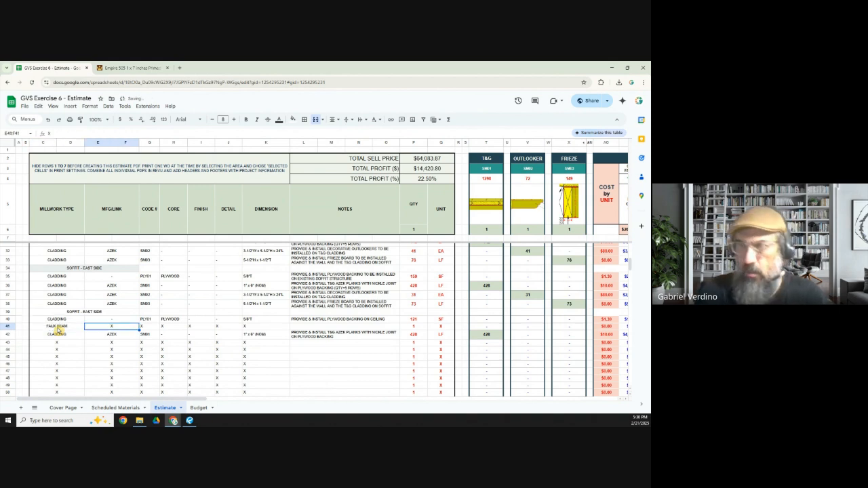
text(-)
key(Tab)
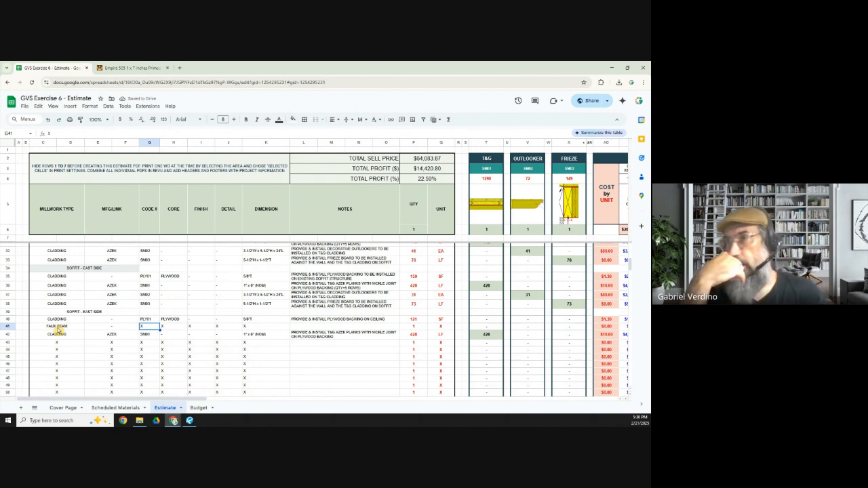
- Switch to Revu and draw a horizontal red line in the blank area of sheet A-06 beside the ceiling plan
click(188, 420)
scroll(304, 260, down, 3)
scroll(303, 260, up, 3)
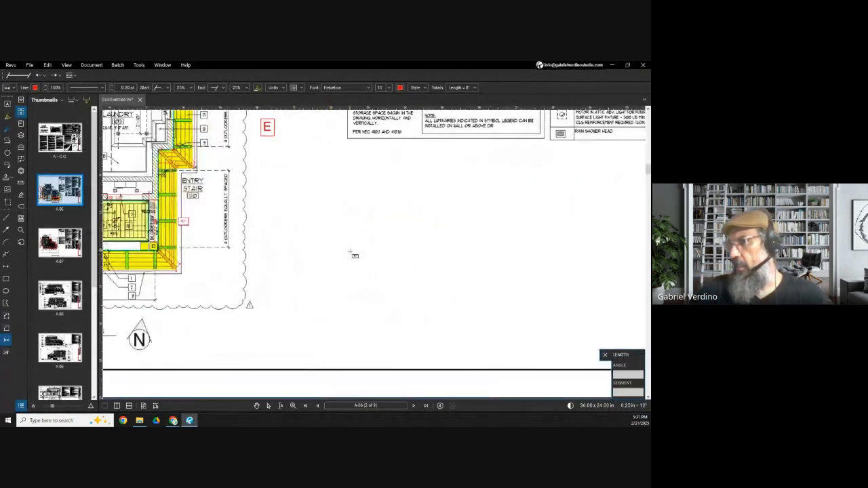
key(r)
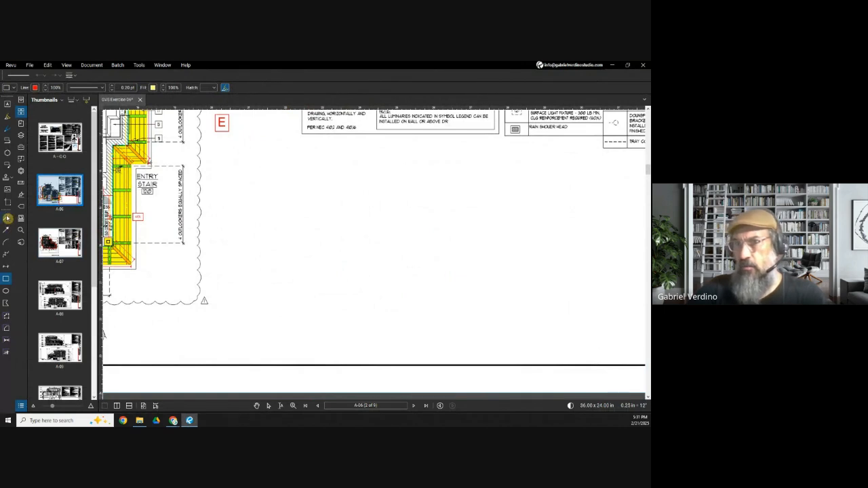
click(6, 217)
click(446, 255)
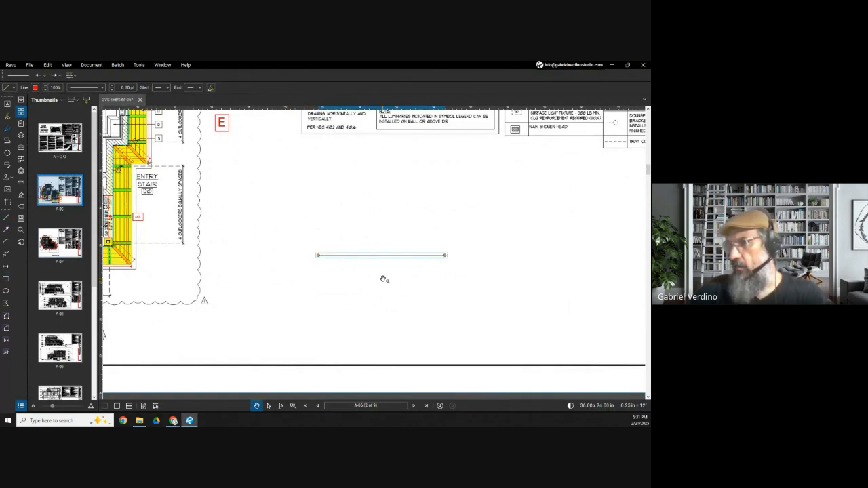
- Draw a thin yellow-filled rectangle along the line as the ceiling board of the beam sketch
scroll(384, 278, up, 2)
key(r)
drag(276, 239, 488, 242)
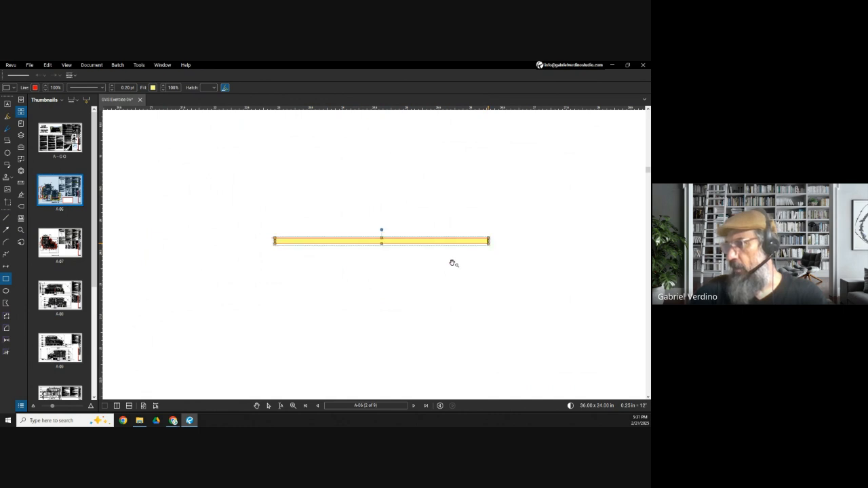
- Draw a narrow vertical side board under the ceiling board and place a copy of it as the opposite side
scroll(314, 258, up, 2)
drag(237, 214, 246, 276)
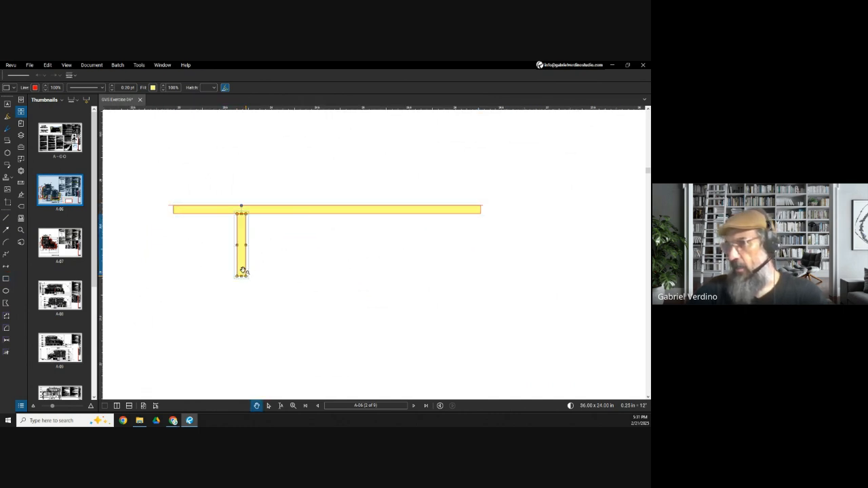
key(ctrl+v)
scroll(314, 260, up, 4)
drag(322, 253, 281, 285)
- Draw the beam's bottom board and a matching cleat against the ceiling board, both fitted between the two side boards
key(r)
drag(175, 285, 270, 299)
mouse_move(223, 287)
mouse_down()
mouse_move(230, 302)
mouse_move(241, 301)
mouse_up()
key(Escape)
key(r)
drag(221, 184, 310, 192)
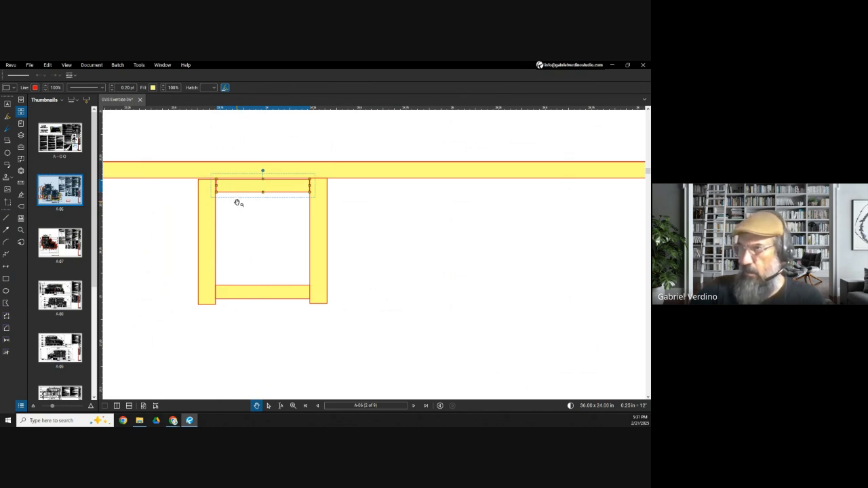
- Fill the space between the cleat and bottom board with a square block and stretch its edges to meet the surrounding boards
key(r)
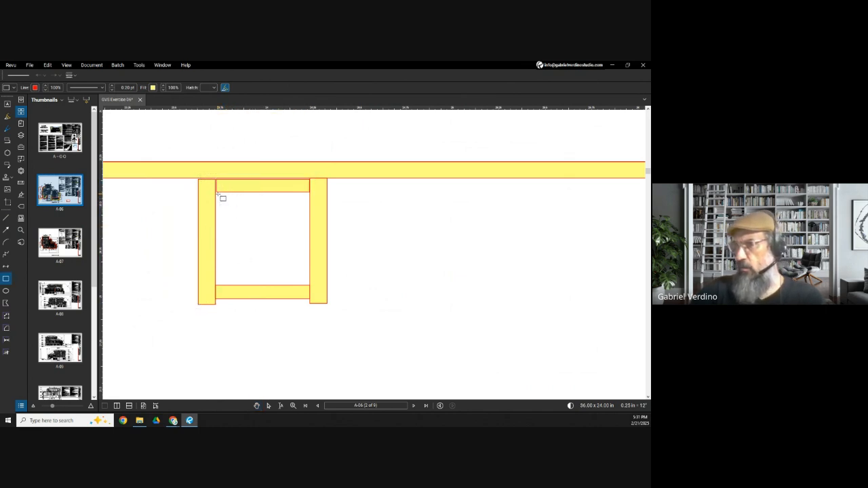
drag(222, 197, 312, 288)
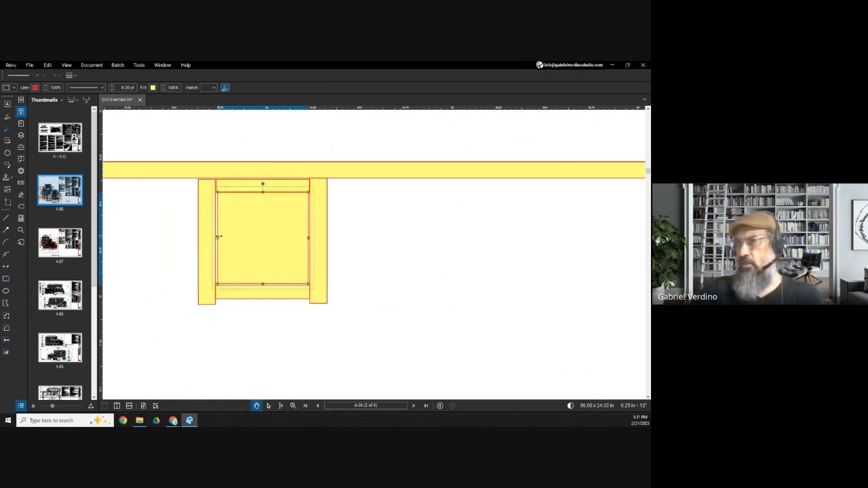
drag(217, 237, 215, 237)
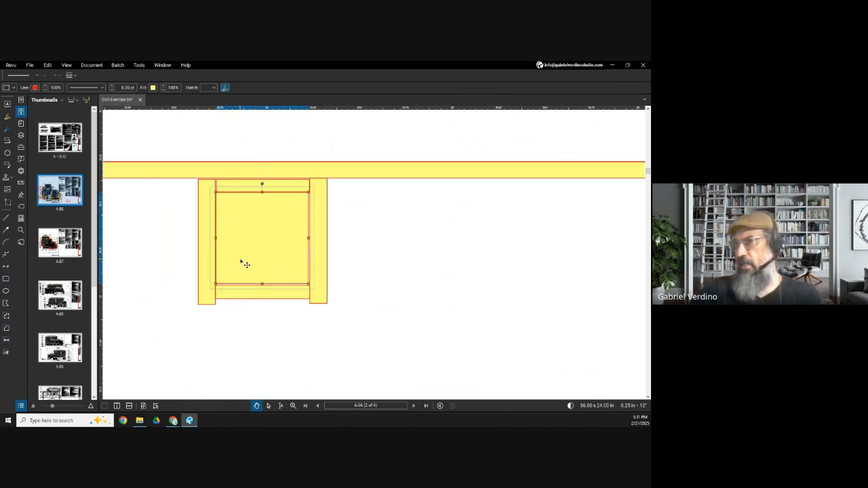
drag(261, 282, 261, 285)
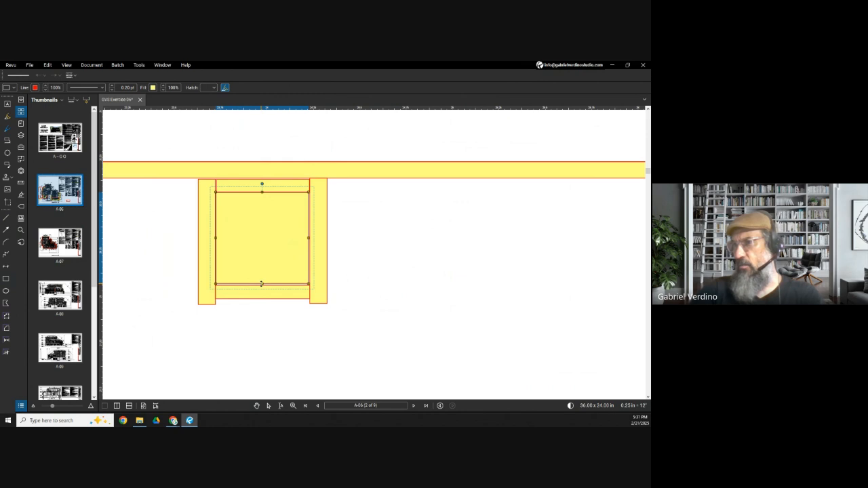
drag(308, 239, 310, 240)
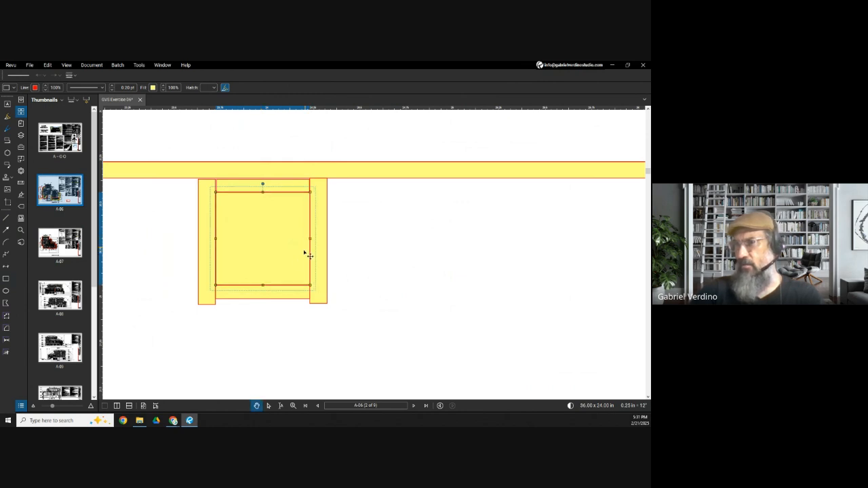
click(232, 190)
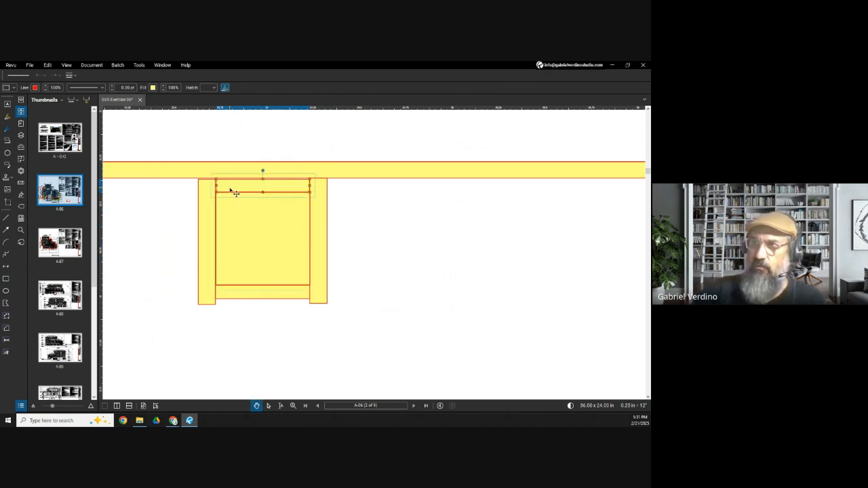
drag(216, 185, 215, 186)
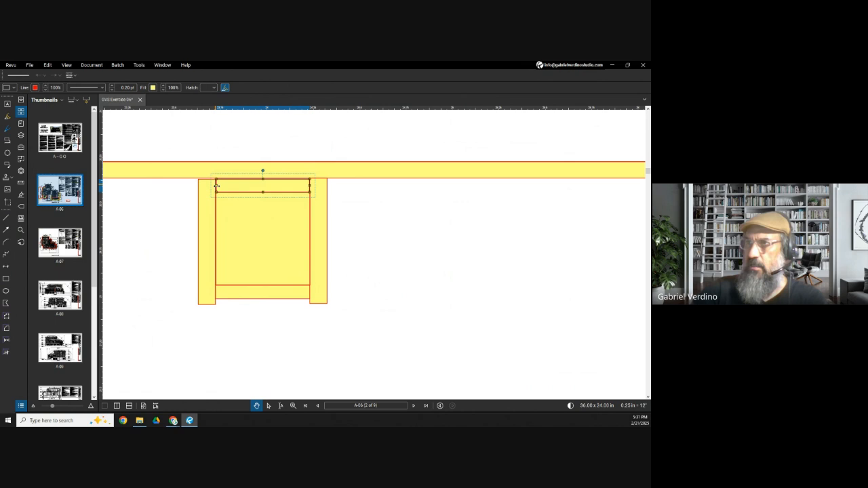
- Move the side boards, bottom board and inner block down away from the cleat, keeping the block seated between the sides
click(211, 231)
shift+click(247, 251)
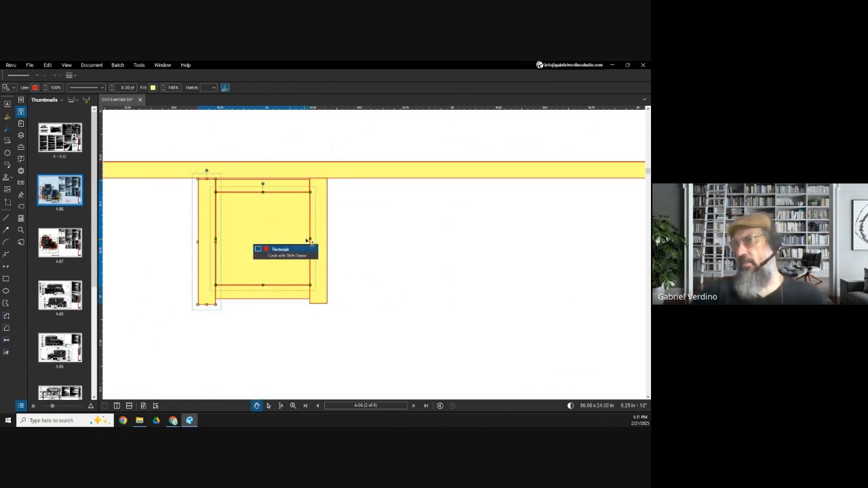
shift+click(323, 231)
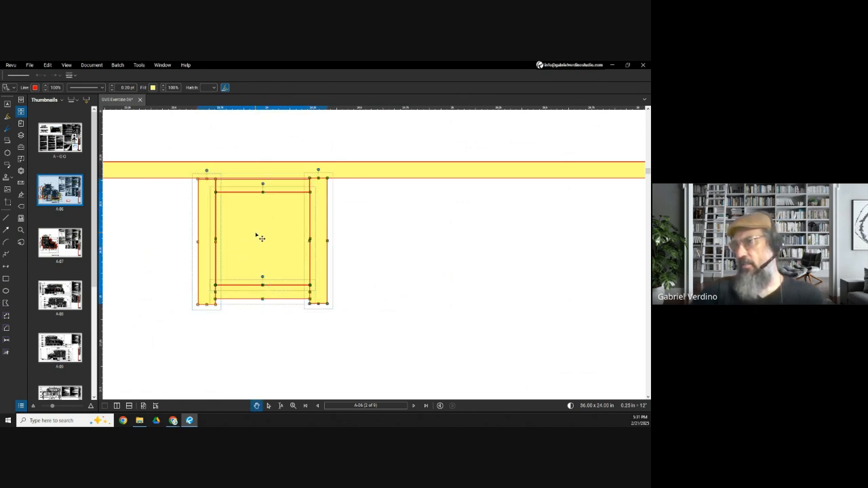
mouse_move(258, 237)
mouse_down()
mouse_move(265, 317)
mouse_move(260, 242)
mouse_up()
click(394, 287)
click(253, 302)
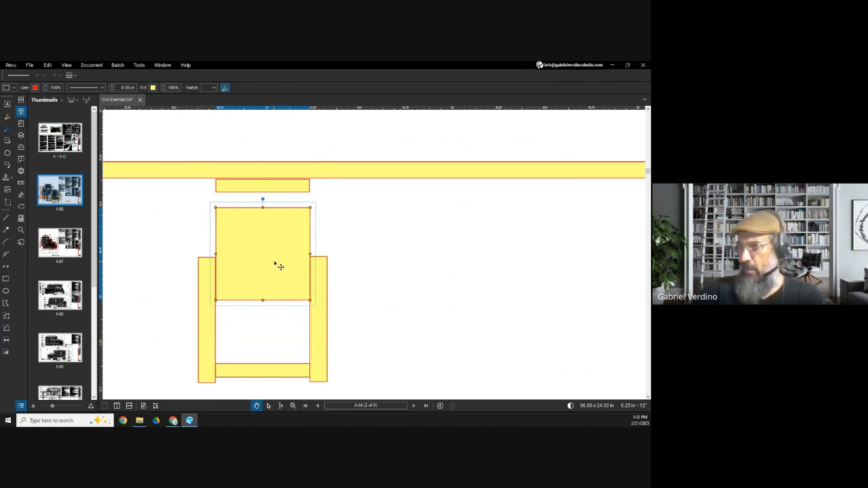
drag(271, 252, 266, 316)
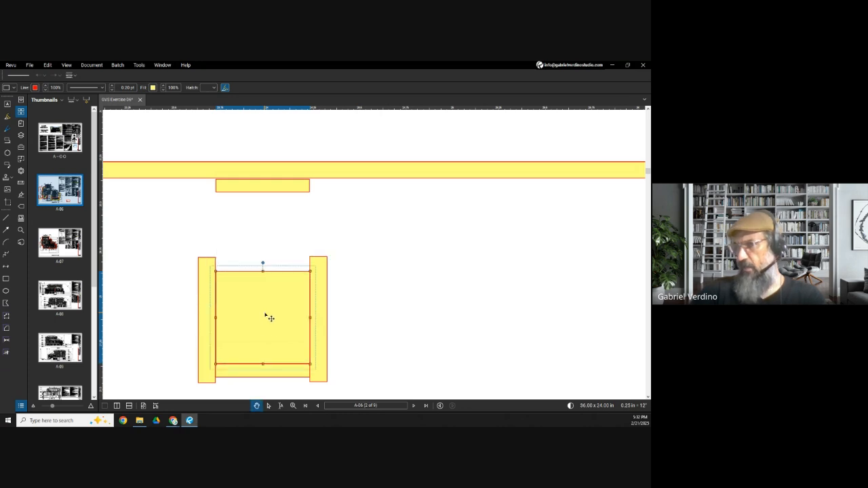
- Move the assembled side boards, block and bottom board back up around the cleat against the ceiling board
click(211, 266)
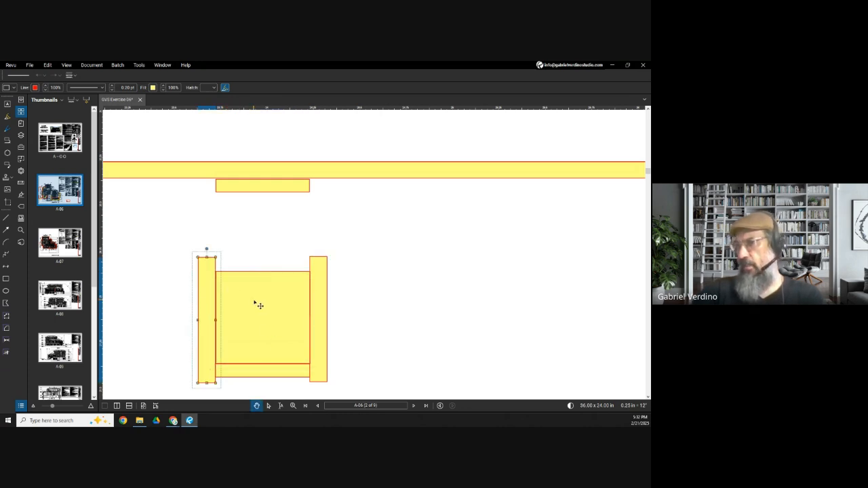
shift+click(259, 306)
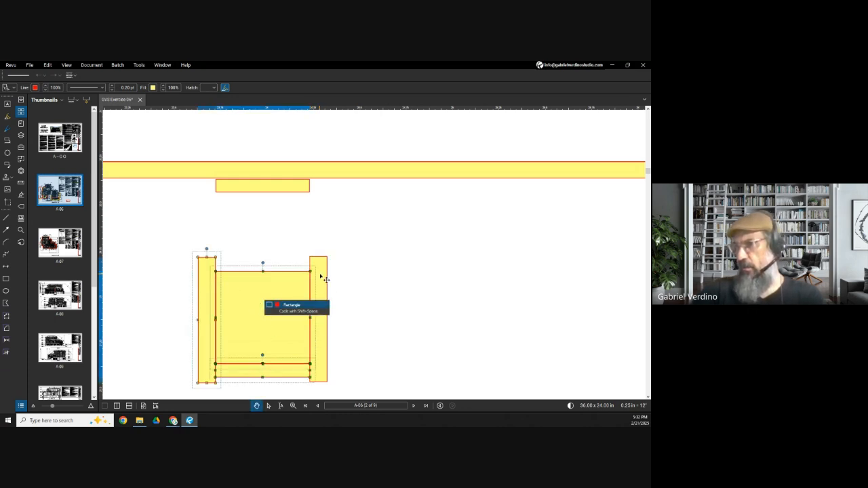
shift+click(323, 279)
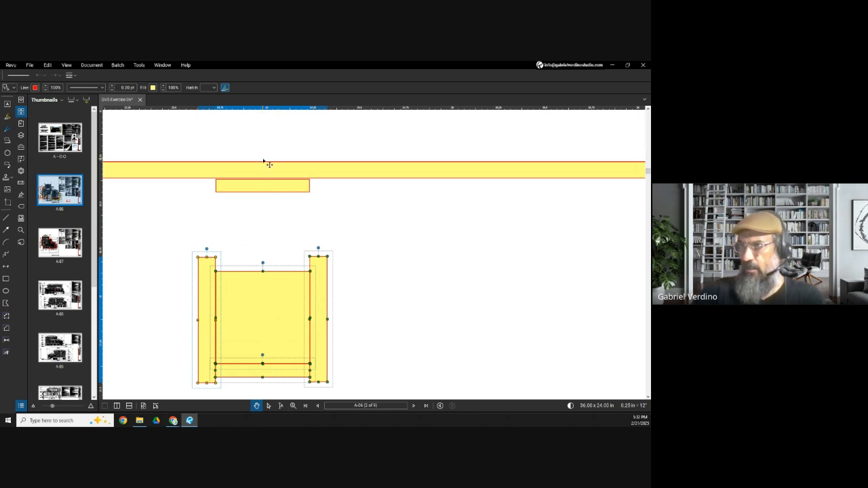
drag(263, 309, 264, 226)
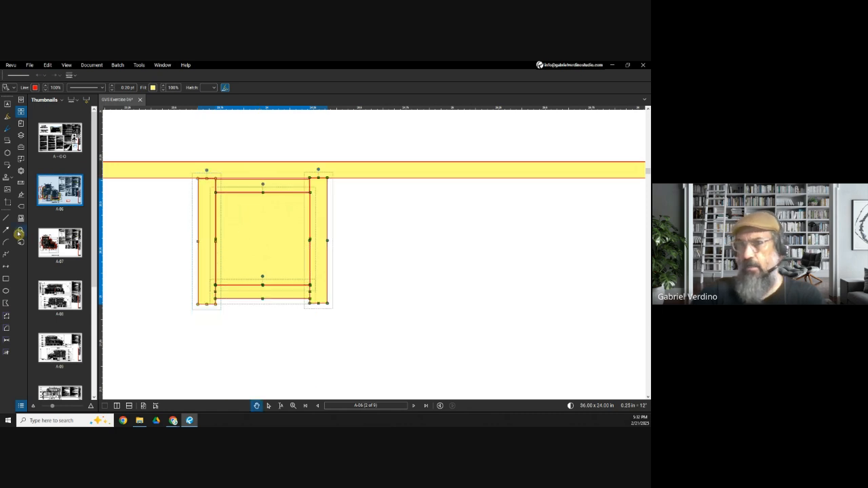
- Draw two short slanted fastener lines, one through the top of each side board into the cleat
click(6, 217)
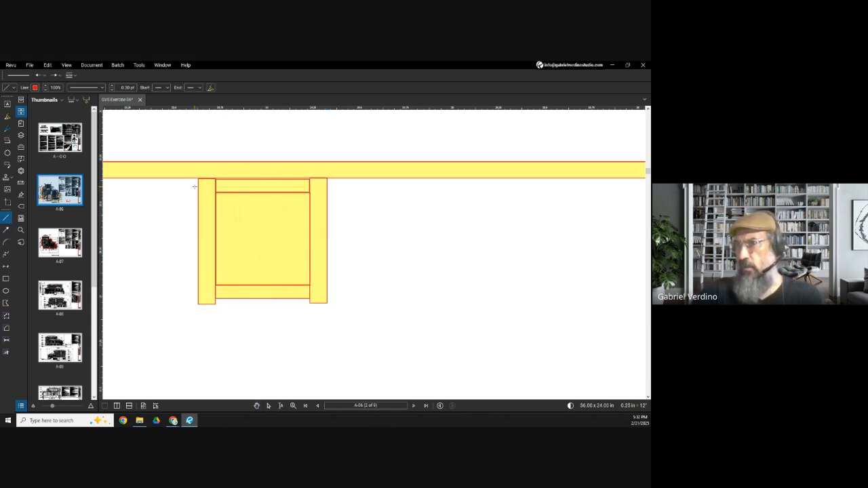
click(219, 182)
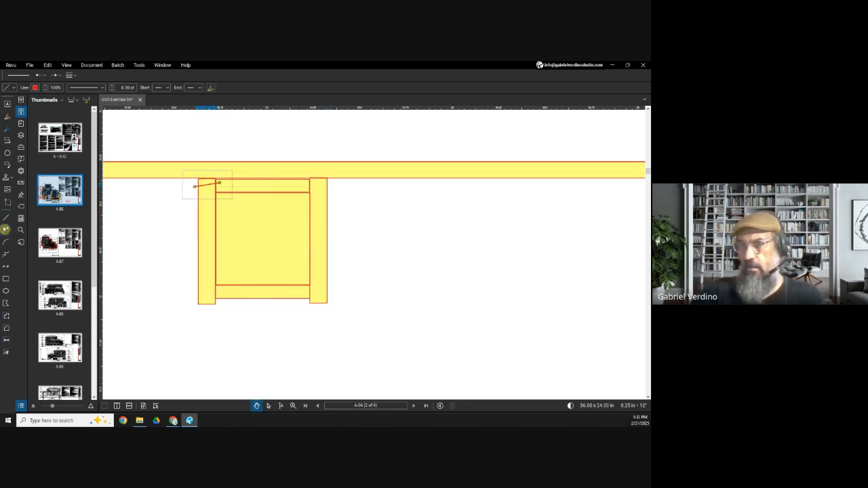
click(7, 219)
click(334, 184)
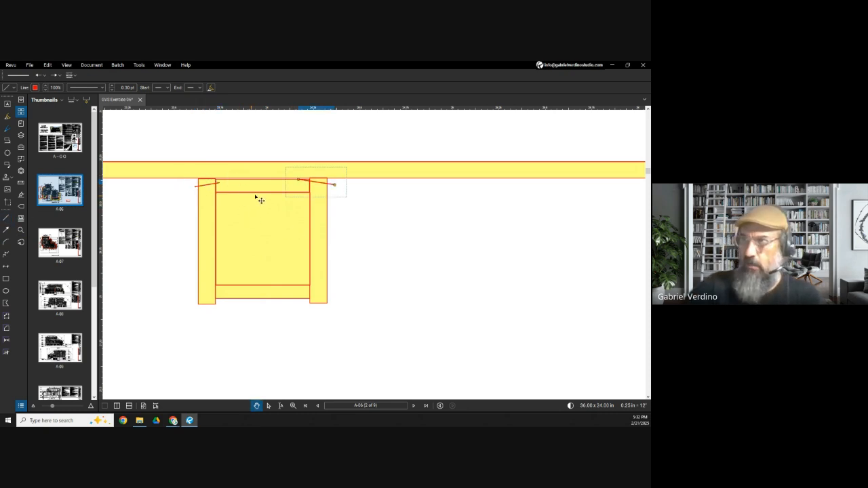
- Draw a long thin rectangular plank beneath the ceiling board, butting against the outer face of the beam's right side board
scroll(325, 194, up, 3)
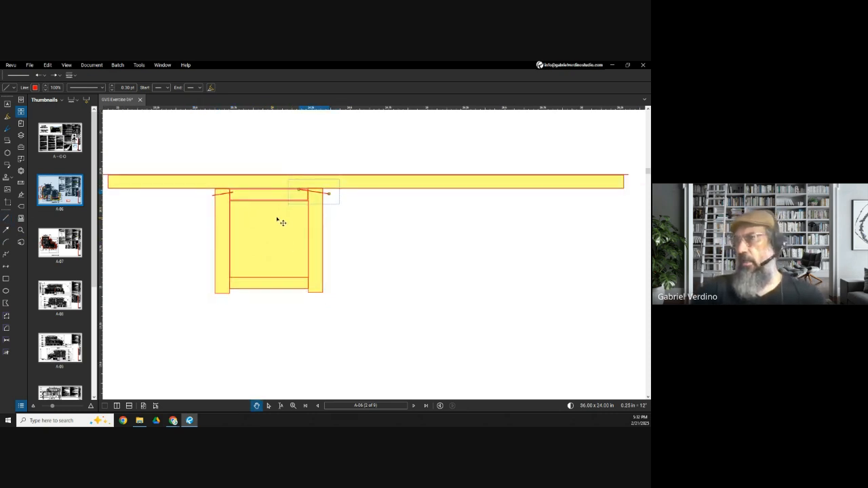
key(r)
drag(324, 192, 483, 205)
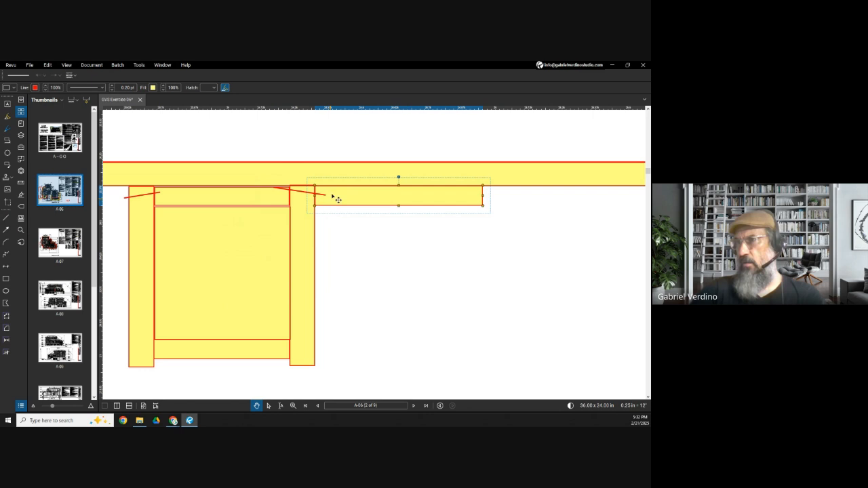
scroll(304, 223, down, 2)
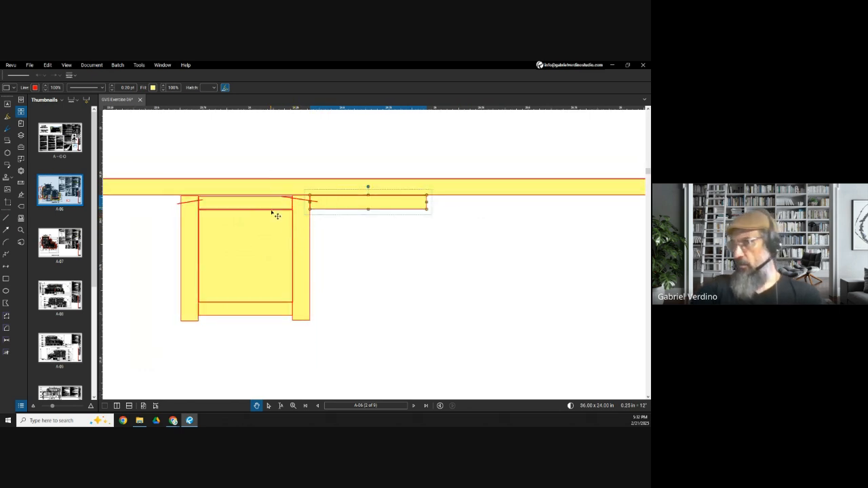
- Delete the square inner block from the beam section and undo the deletion
click(236, 240)
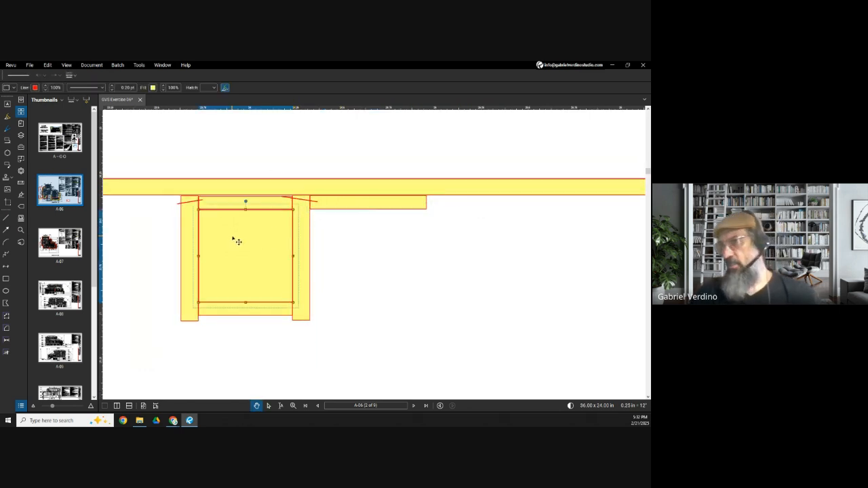
key(Delete)
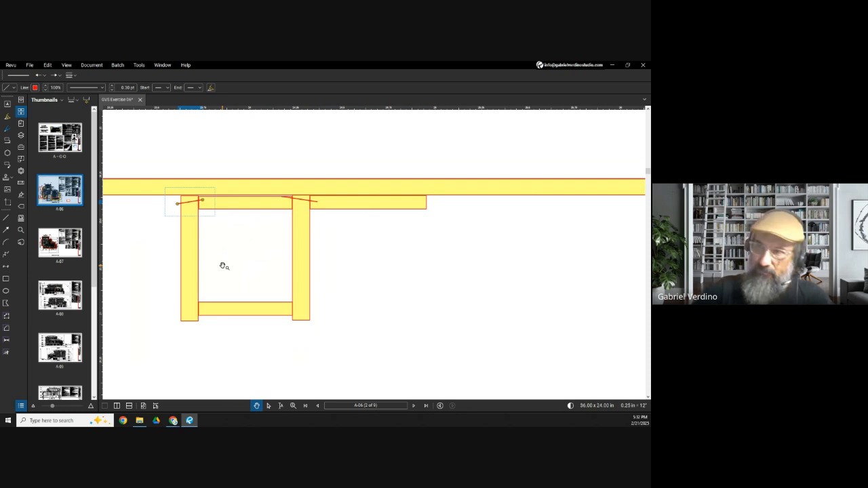
drag(221, 264, 264, 272)
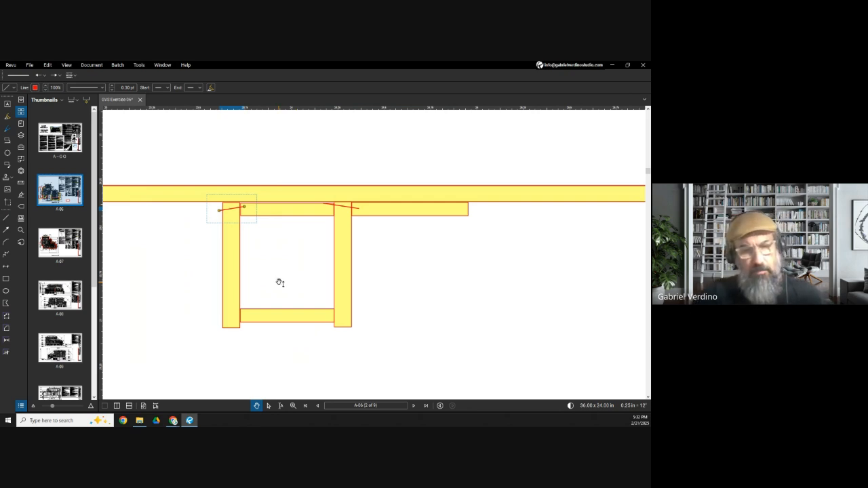
key(ctrl+z)
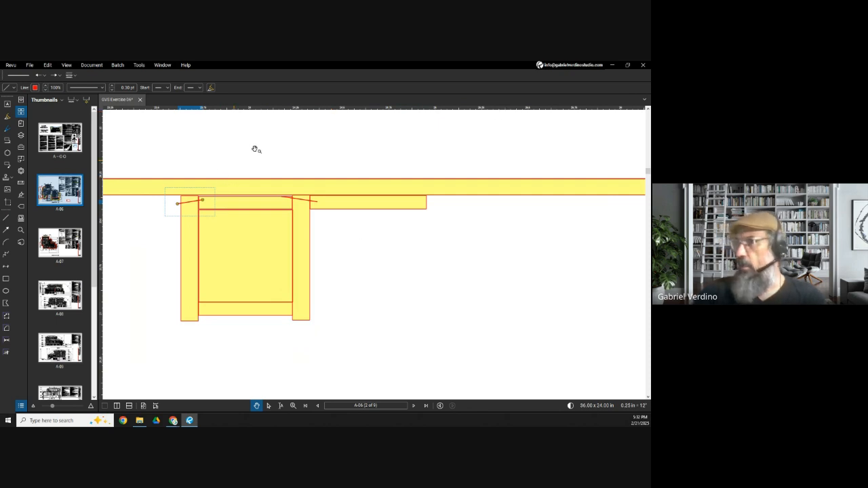
scroll(279, 258, down, 3)
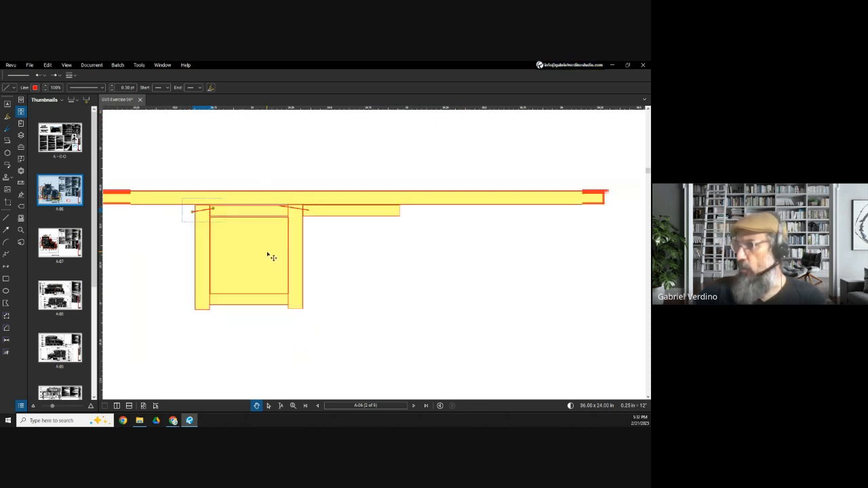
- Switch to the estimate spreadsheet and move the placeholder row 43 up to directly below the faux beam row
click(613, 82)
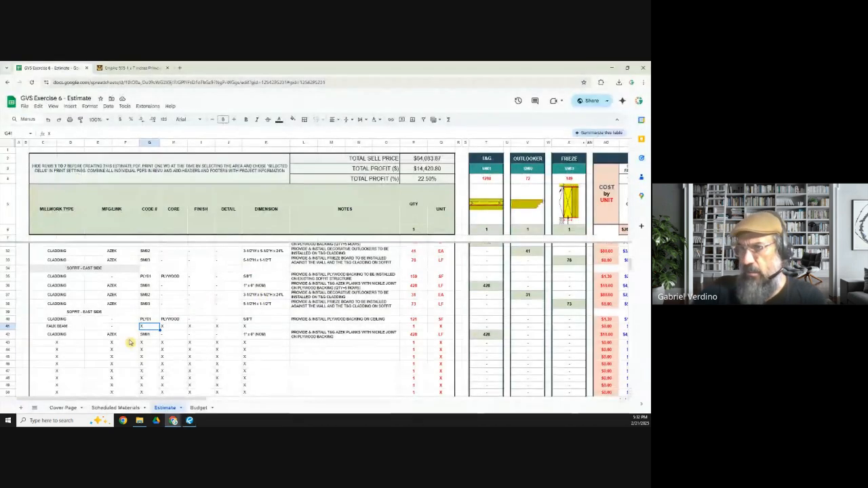
click(168, 328)
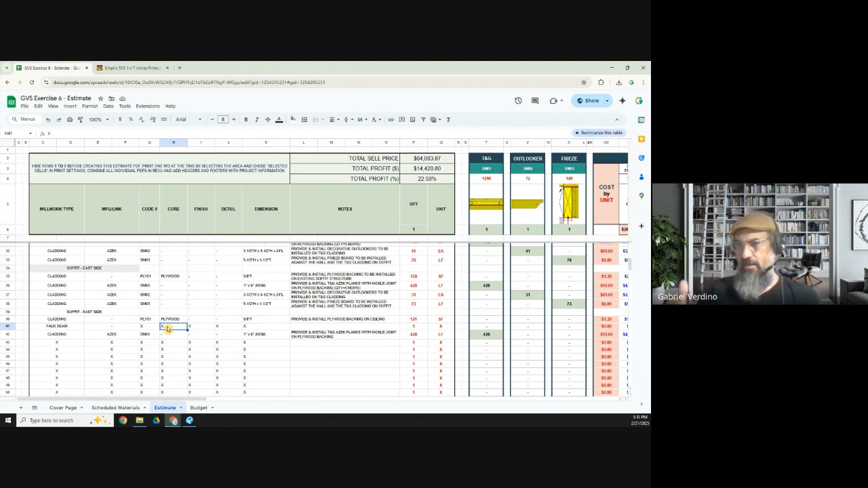
click(74, 328)
click(115, 332)
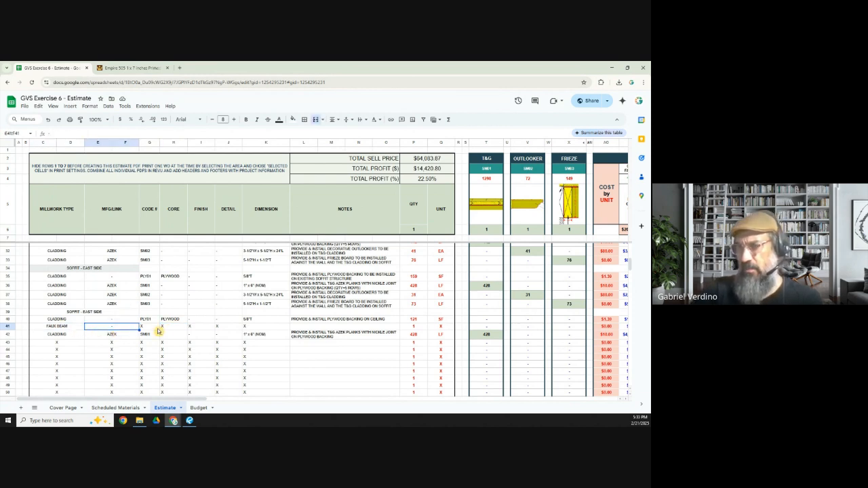
click(9, 342)
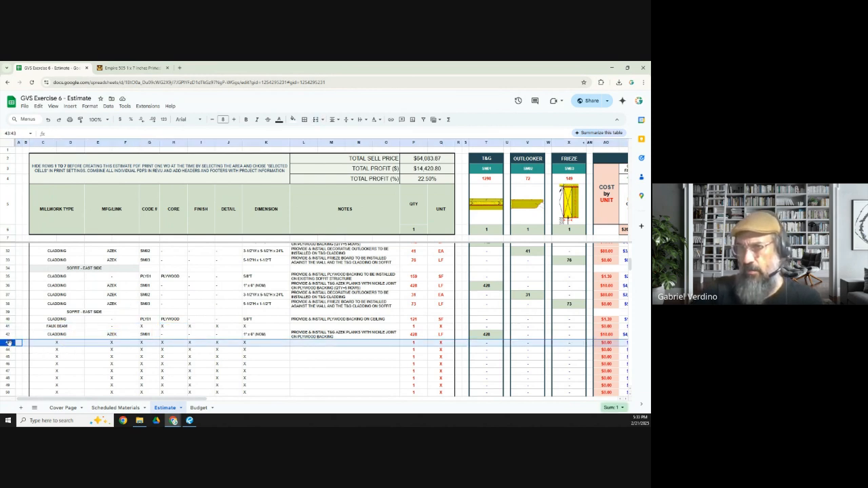
drag(13, 335, 114, 342)
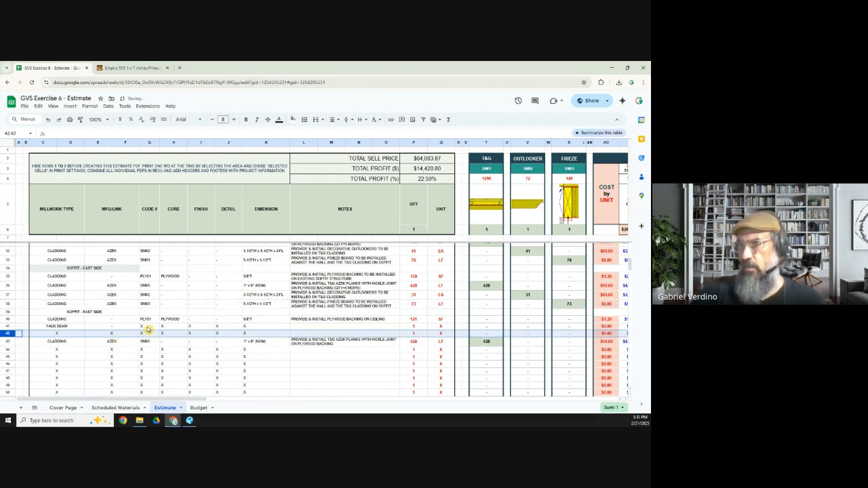
- Fill the faux beam row with code PLY01, core PLYWOOD and a dash for the finish
click(148, 329)
text(PLY01)
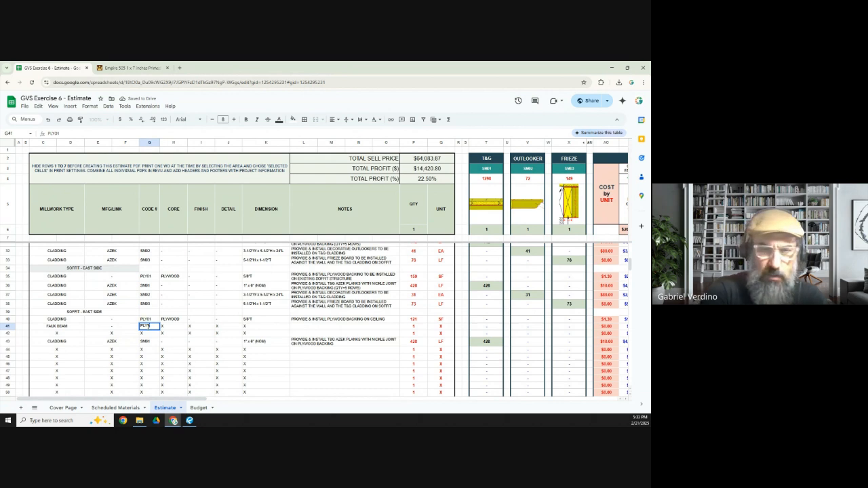
key(Tab)
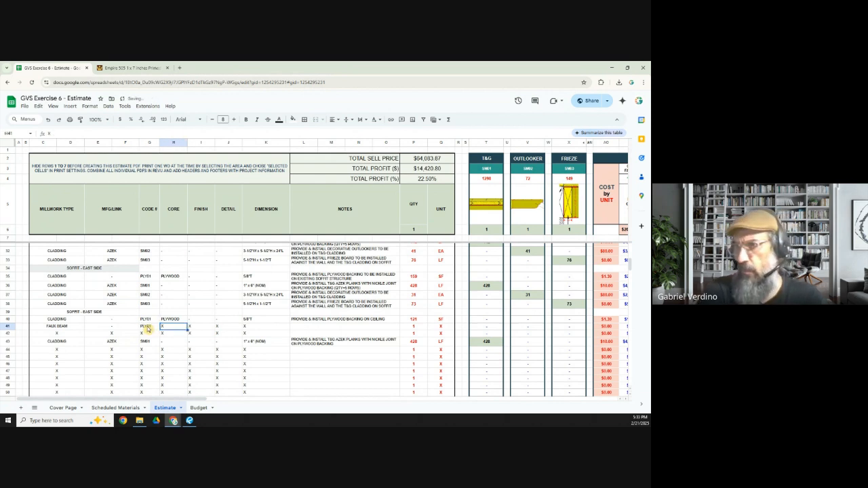
text(PLYWOOD)
key(Tab)
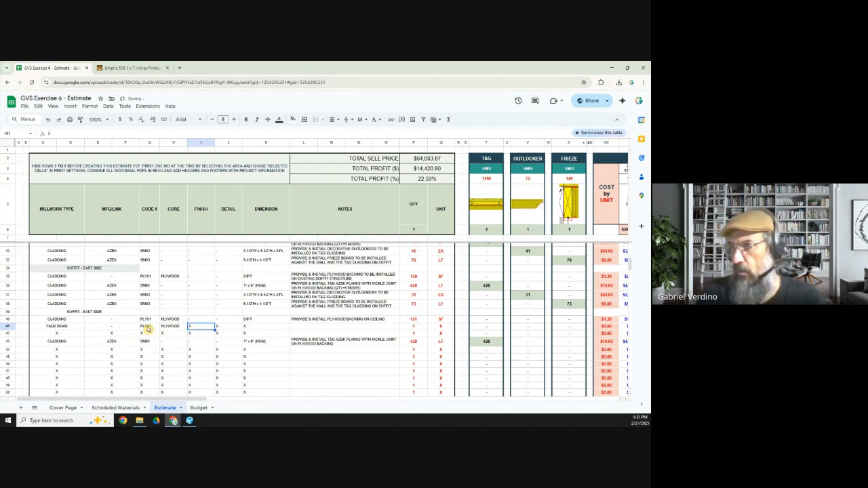
text(-)
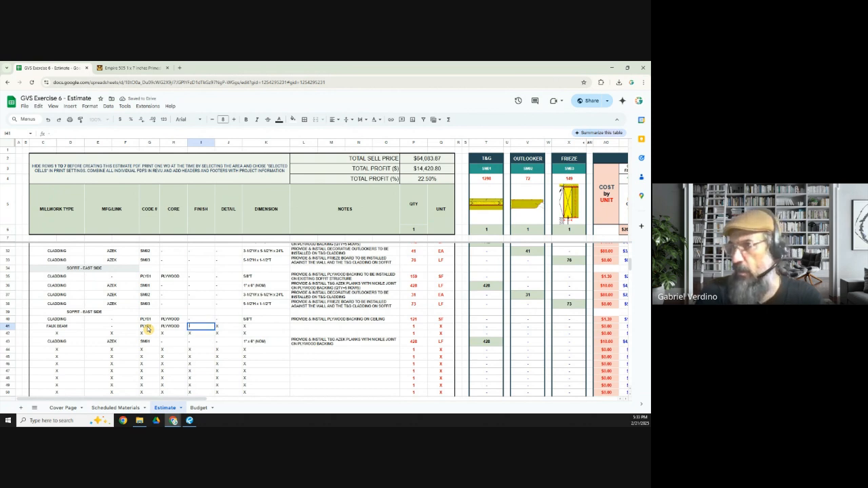
key(Tab)
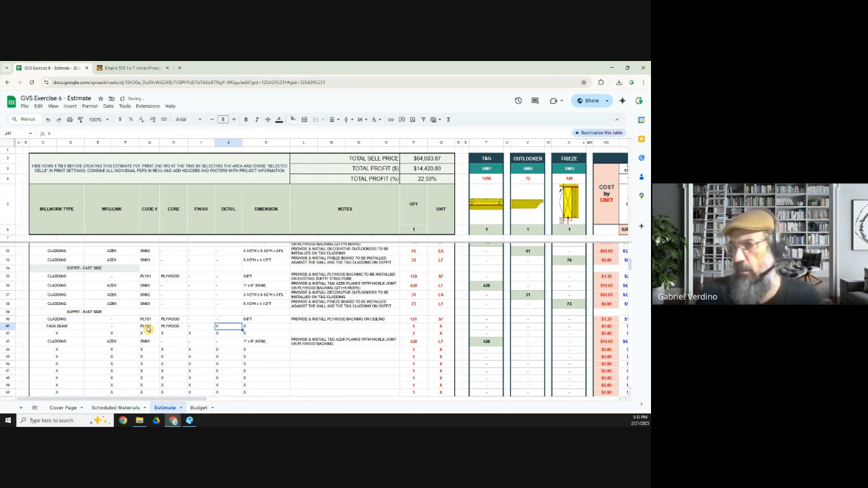
- Look up the beam end detail on sheet A-15 in Revu and enter A-15/6 as the faux beam's detail in the estimate
click(191, 421)
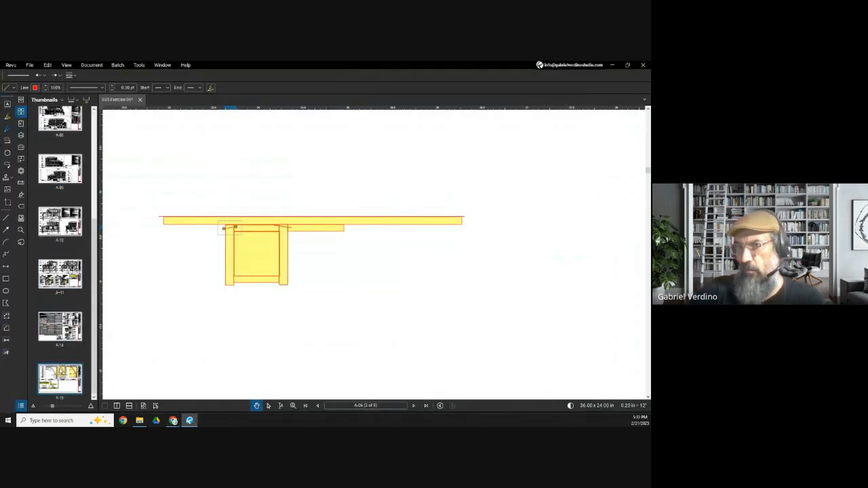
click(59, 378)
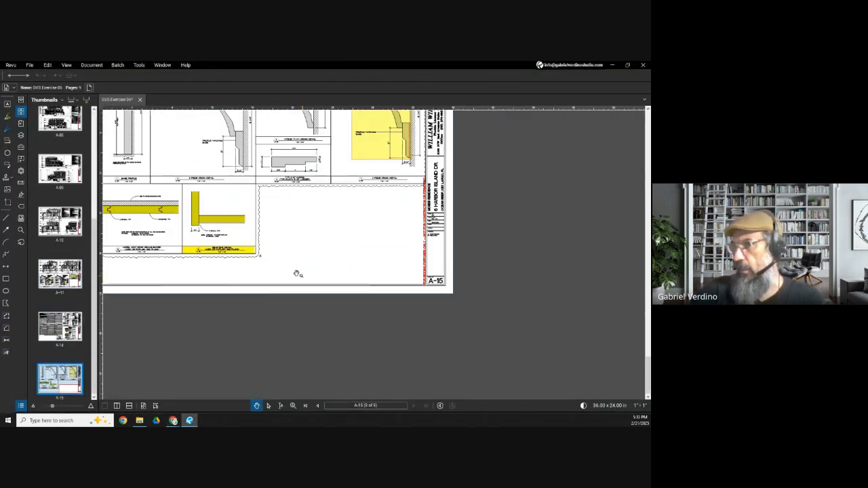
scroll(205, 224, up, 5)
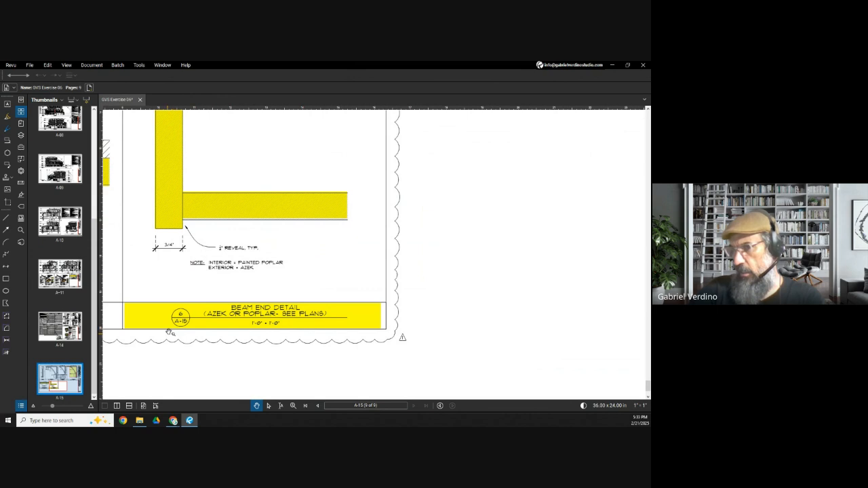
click(612, 65)
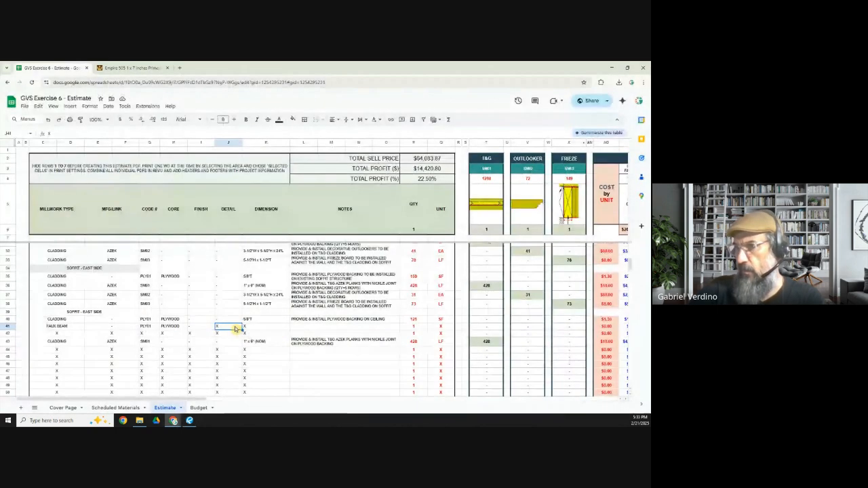
text(A-15/6)
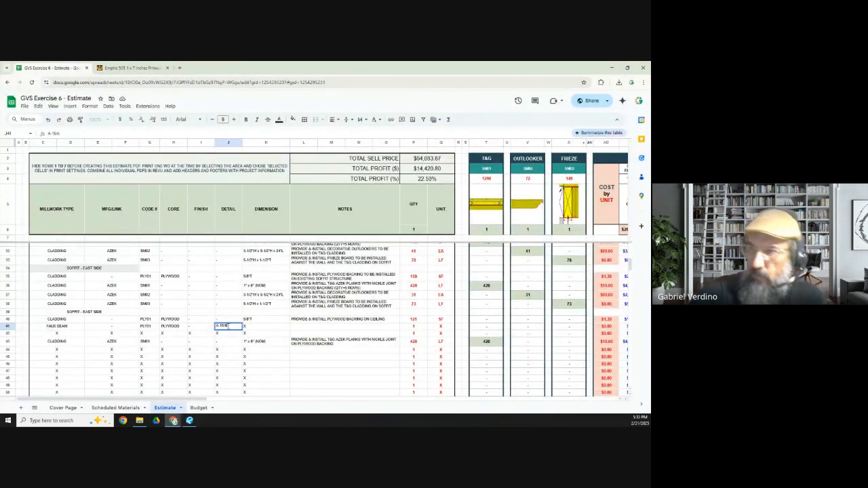
key(Tab)
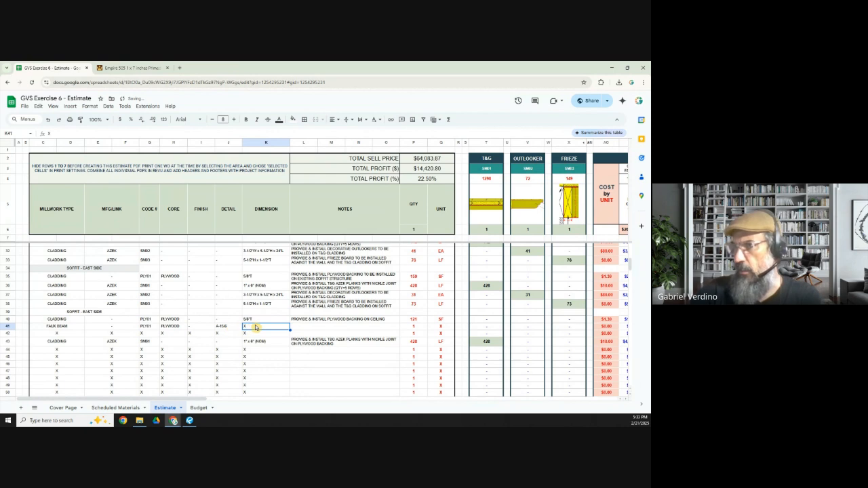
- Set the faux beam row's dimension to 9"W x 9"H
text(9)
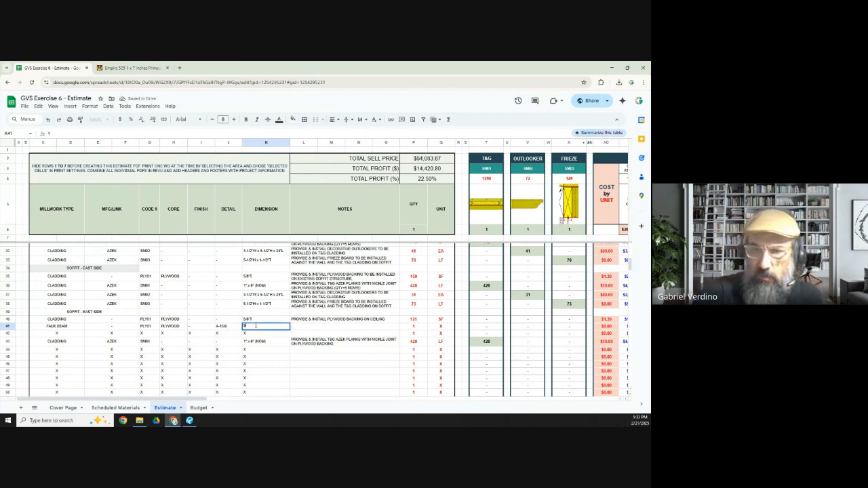
text("W x 9)
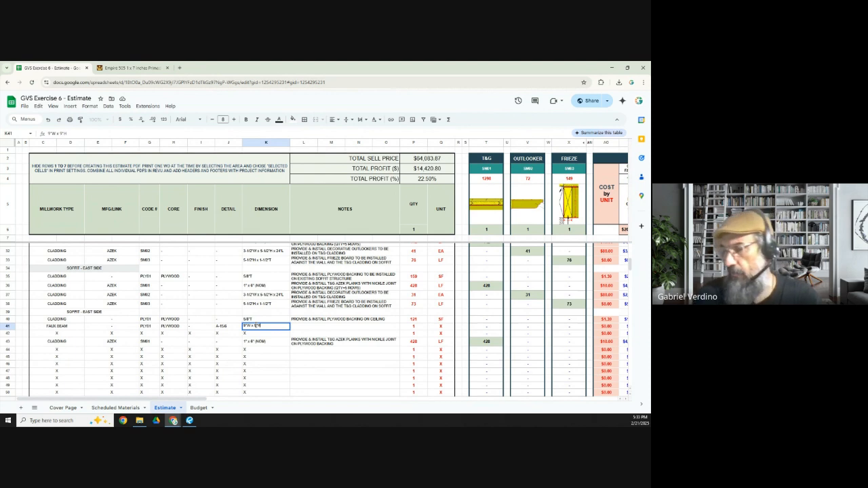
text("H)
key(Tab)
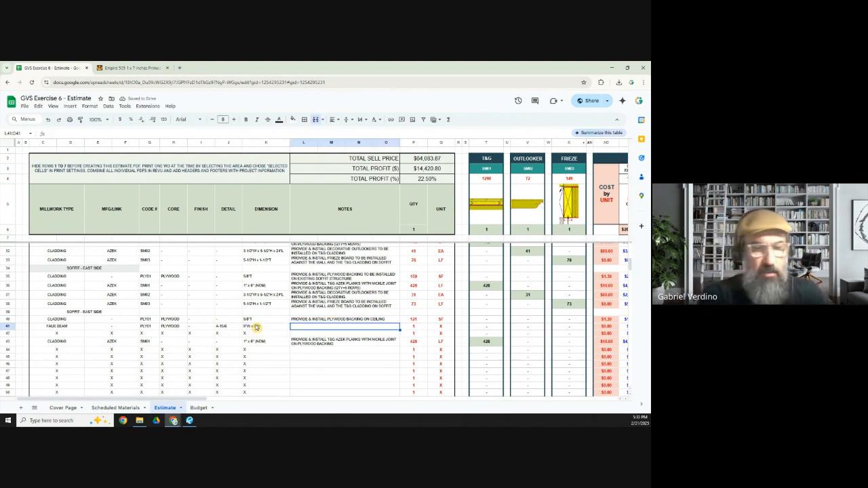
- Enter the faux beam note "FAUX BEAM PLYWOOD STRUCTURE WITH RIBS @ 16" O.C."
text(FAUX BEAM ST)
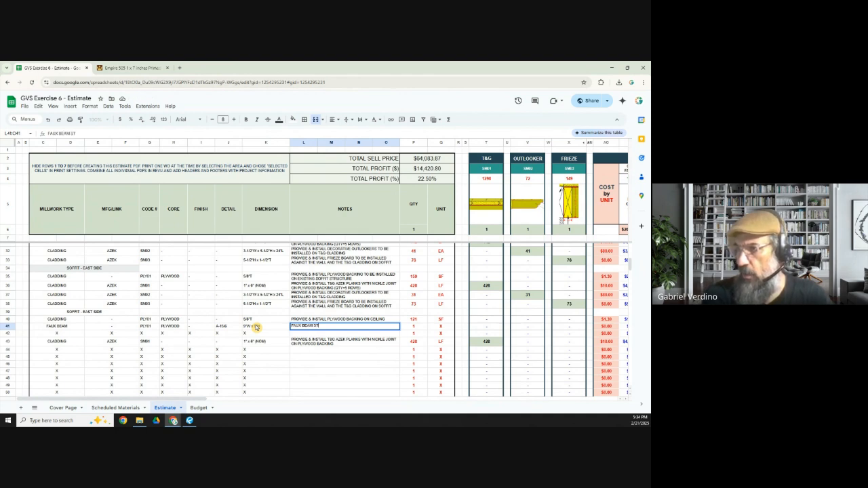
key(BackSpace)
key(BackSpace)
text(PLYWOOD)
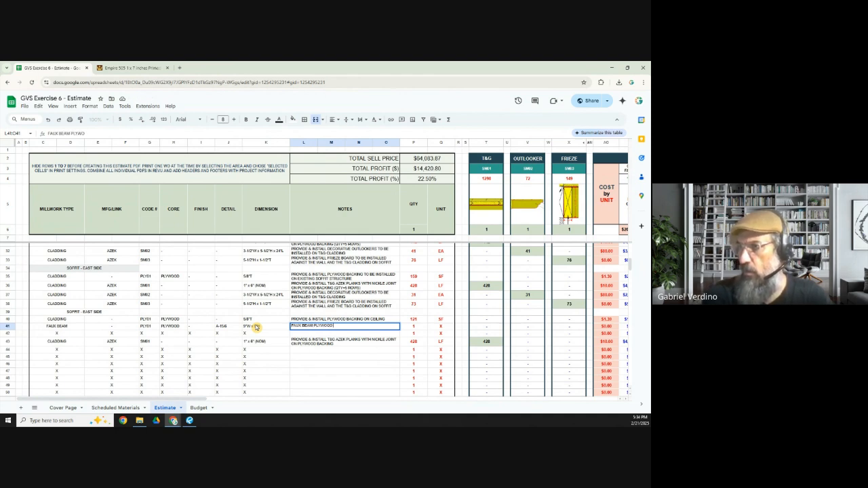
text( STRUCTURE WITH RIBS @ 16" O.C.)
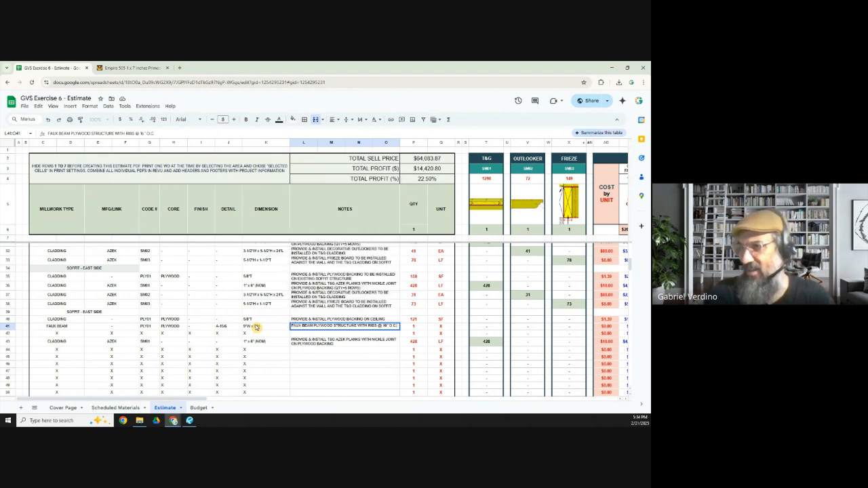
key(Tab)
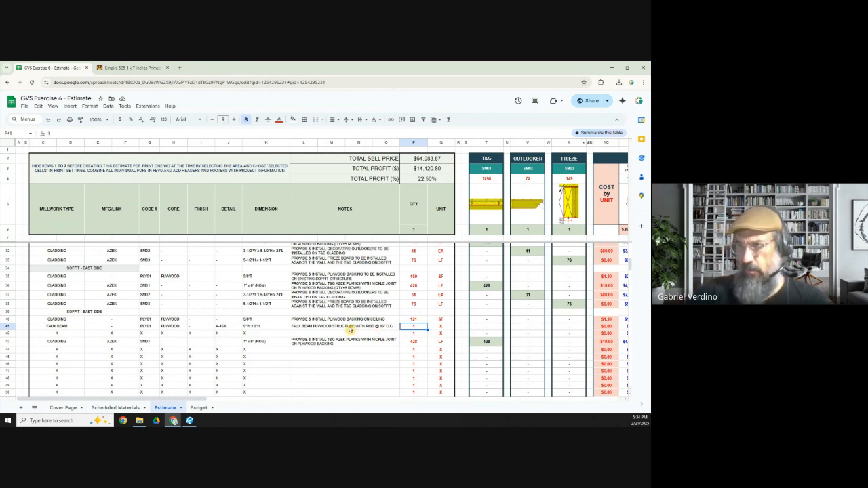
- Set the faux beam row's unit to EA
click(442, 329)
text(EA)
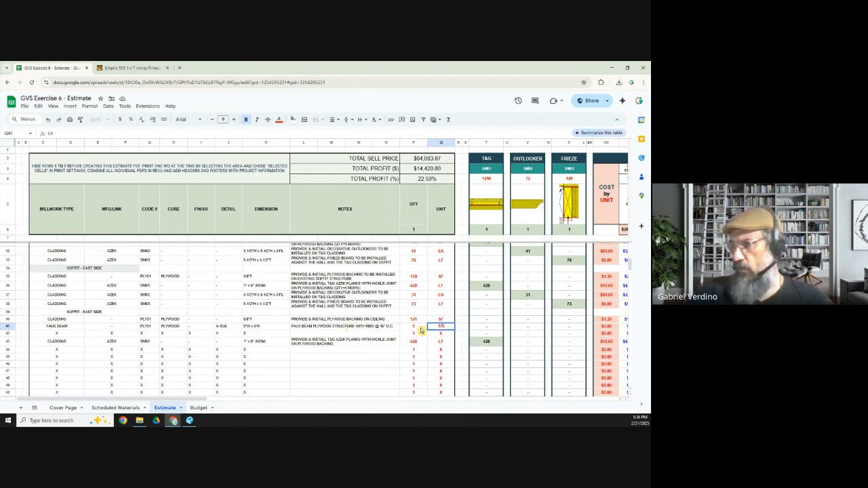
click(419, 328)
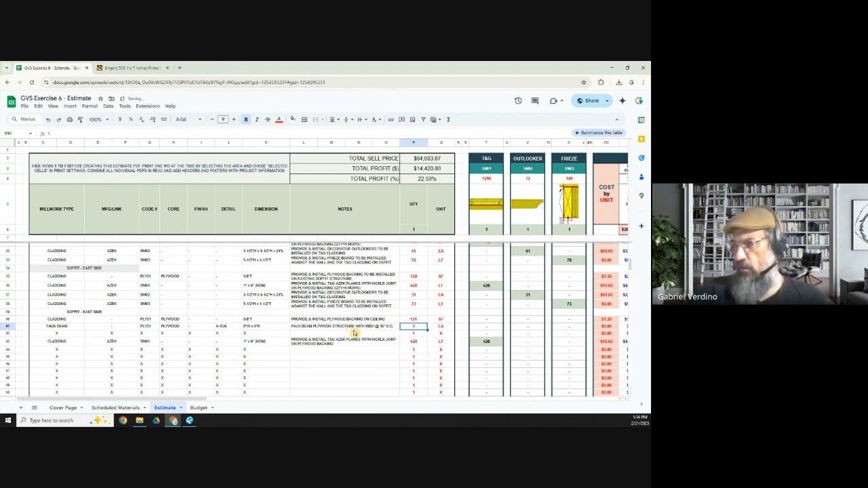
- Start a second beam entry in row 42 with millwork type FAUX BEAMS and manufacturer AZEK
click(7, 326)
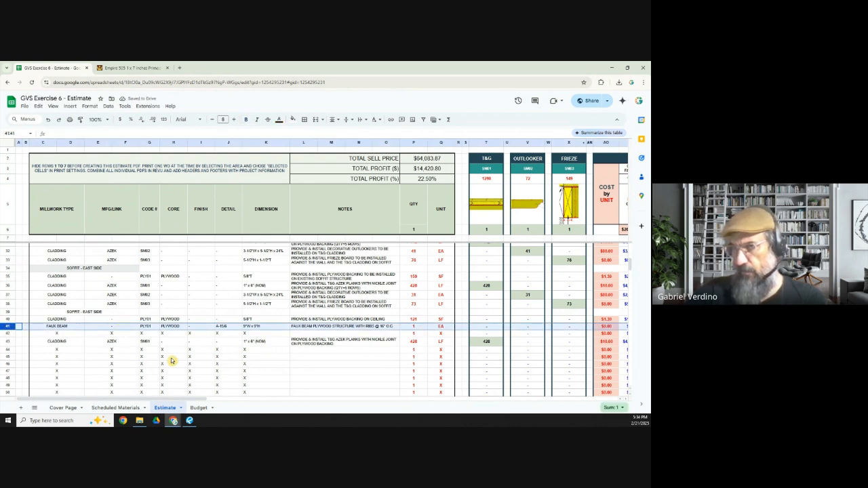
click(58, 335)
text(FAUX BEAMS)
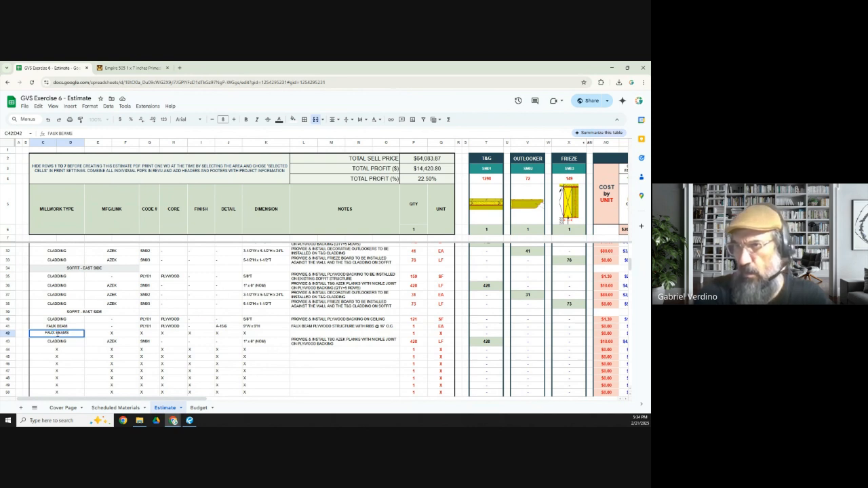
key(Tab)
text(AZEK)
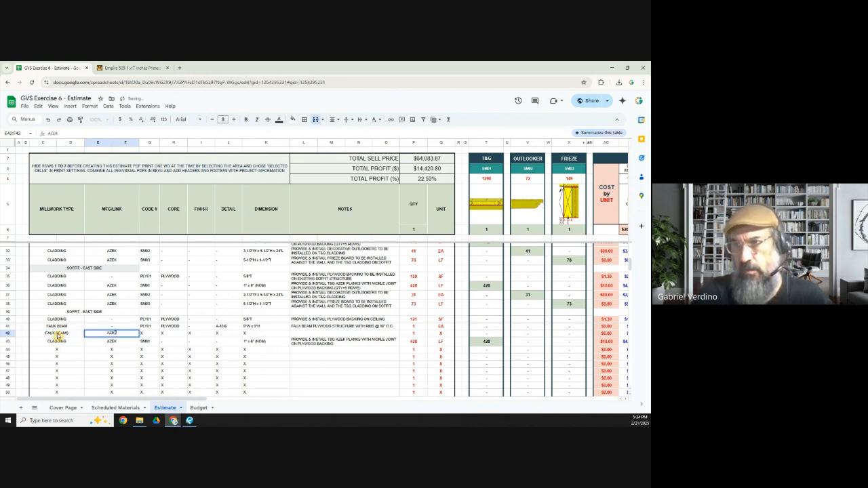
key(Tab)
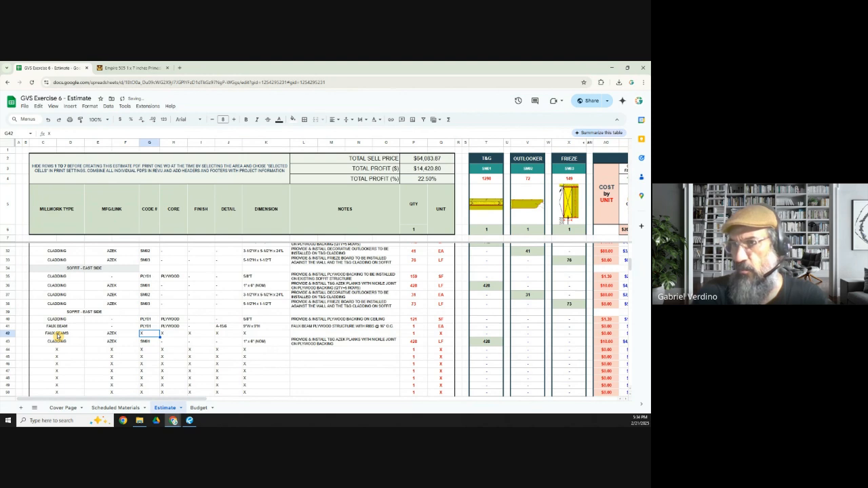
- Check the beam end detail on sheet A-15 in Revu and insert two rows below the SM03 frieze board in Scheduled Materials
click(107, 409)
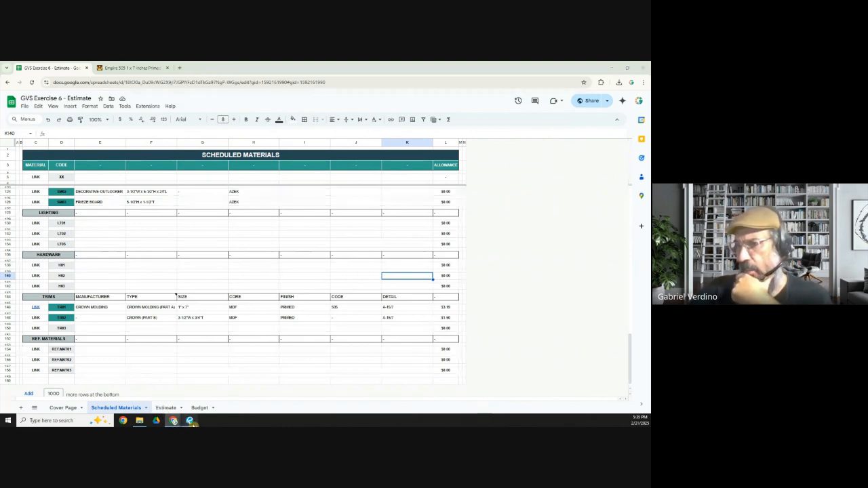
click(189, 421)
scroll(223, 242, up, 3)
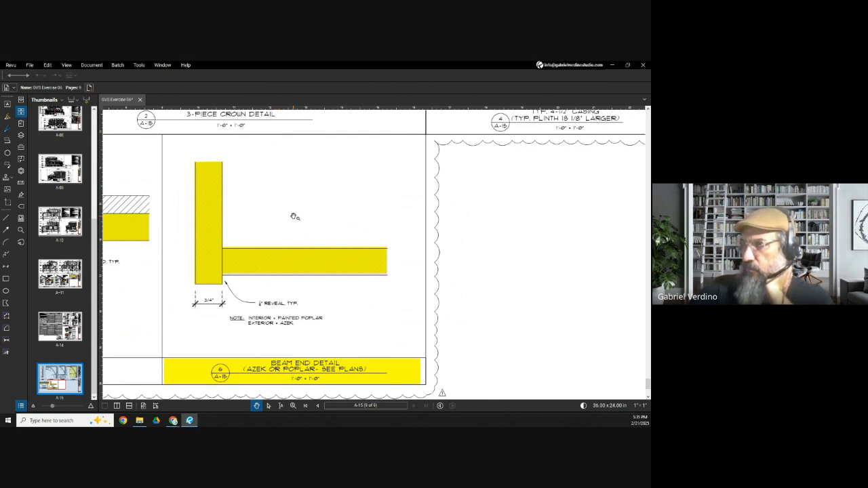
click(612, 66)
click(61, 328)
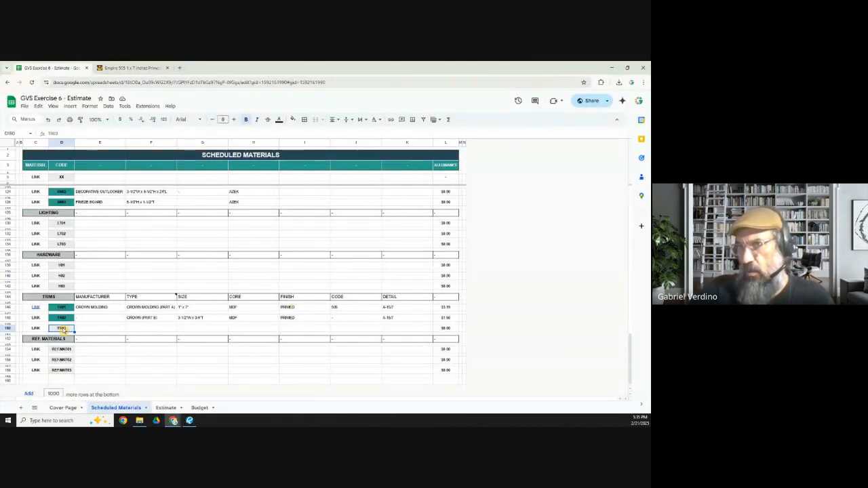
scroll(63, 329, up, 1)
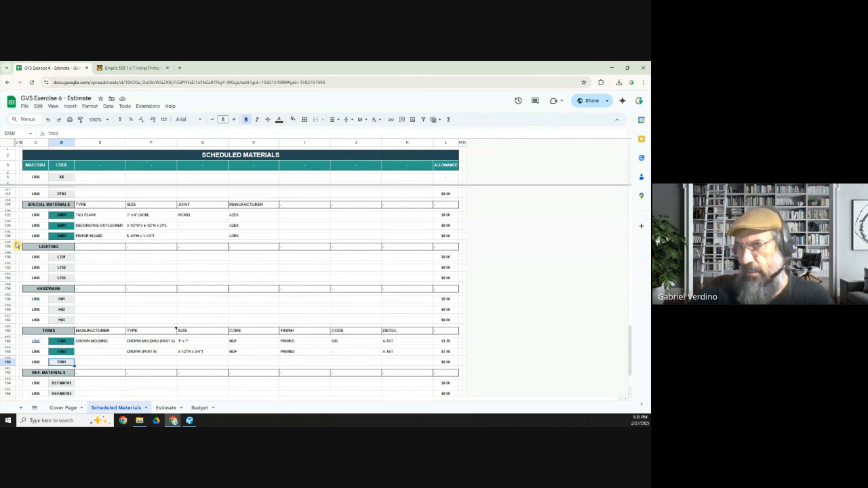
drag(11, 246, 11, 236)
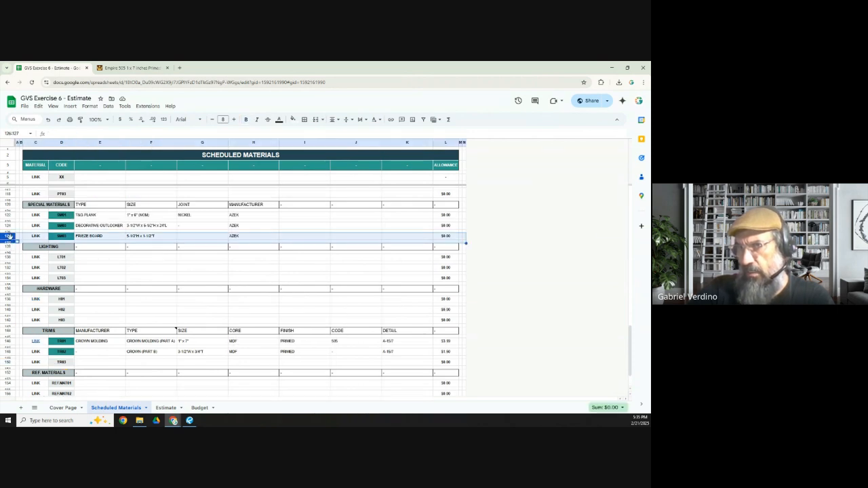
right_click(12, 237)
click(42, 301)
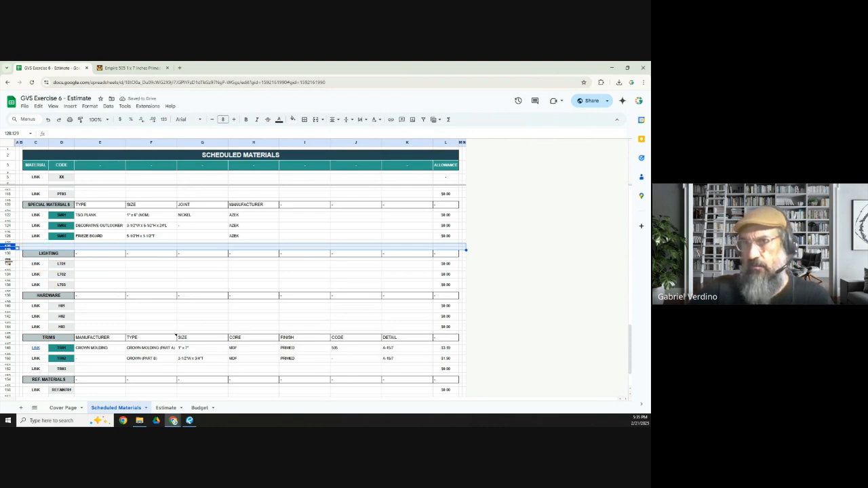
- Copy the LT01 row into the new row below SM03 and set its code to SM04
click(8, 264)
key(ctrl+c)
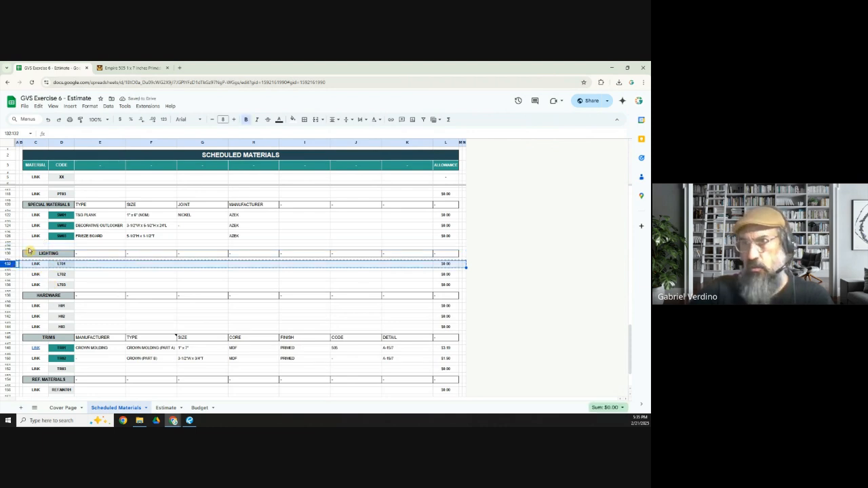
click(8, 246)
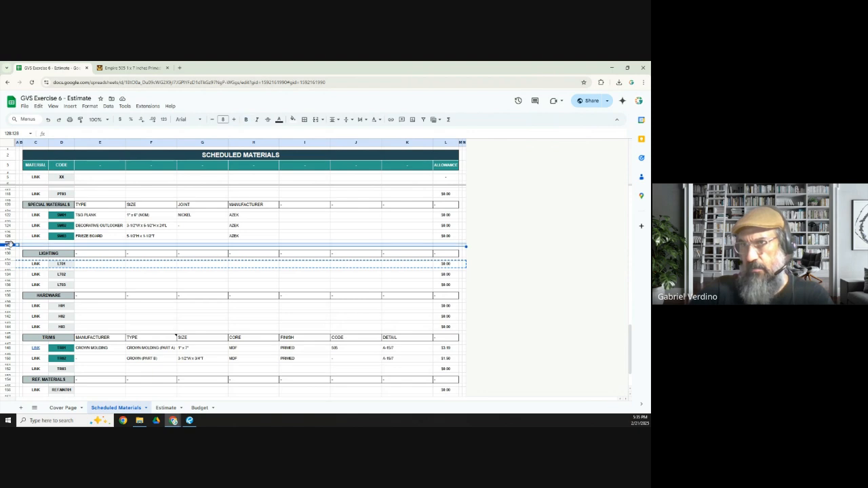
key(ctrl+v)
click(63, 249)
text(SM0)
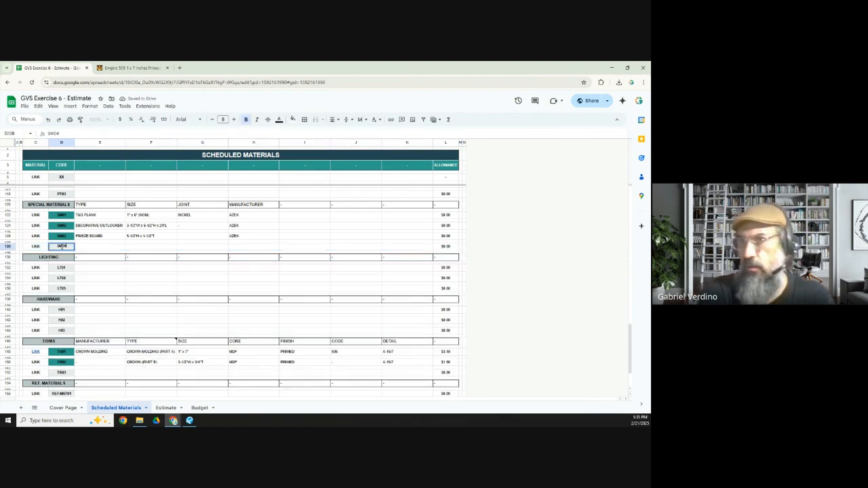
text(4)
key(Tab)
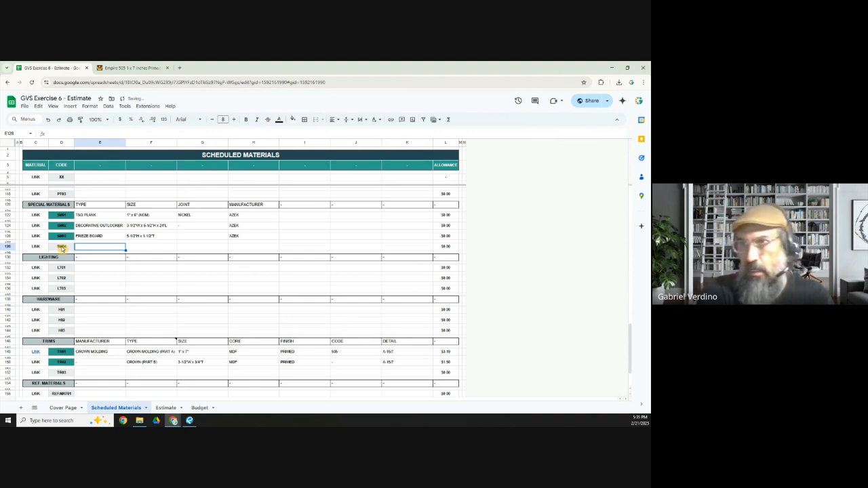
- Fill in SM04 with type AZEK CLADDING, size 3/4"T, joint "-" and manufacturer AZEK
text(AZEK CLADDING)
key(Tab)
text(3/4")
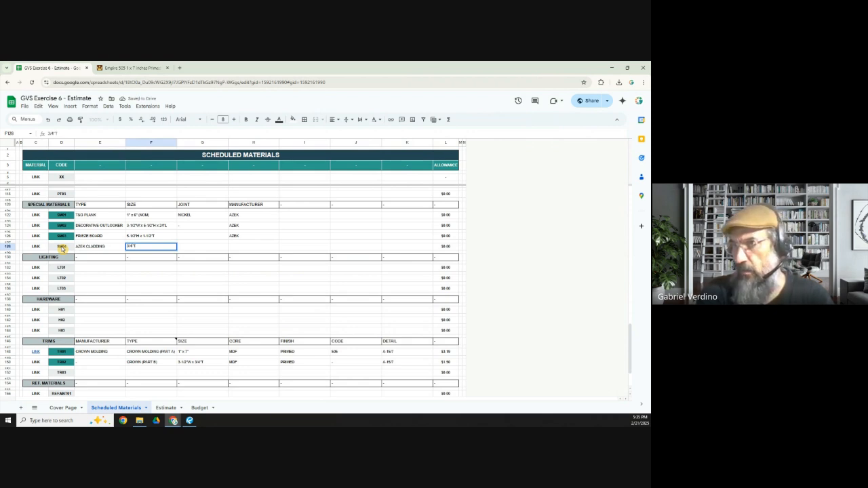
text(T)
key(Tab)
text(-)
key(Tab)
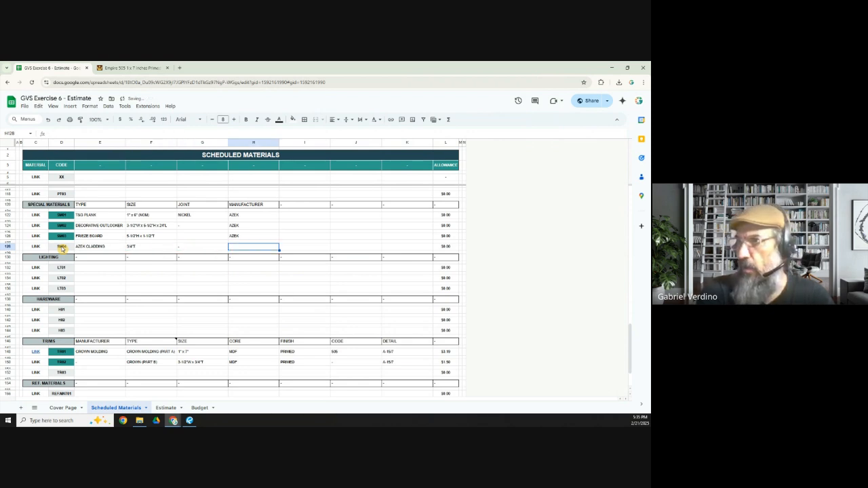
text(AZE)
key(Tab)
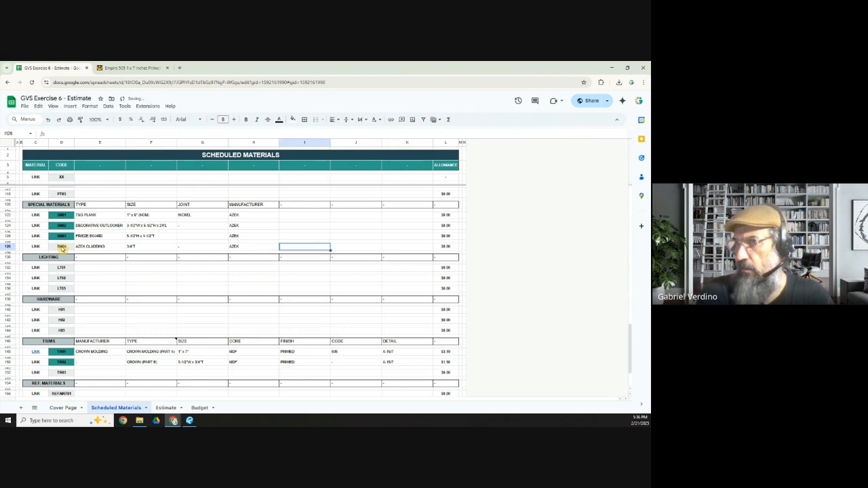
- Fill the SM04 code cell with the same teal custom color as the other special material codes
click(62, 247)
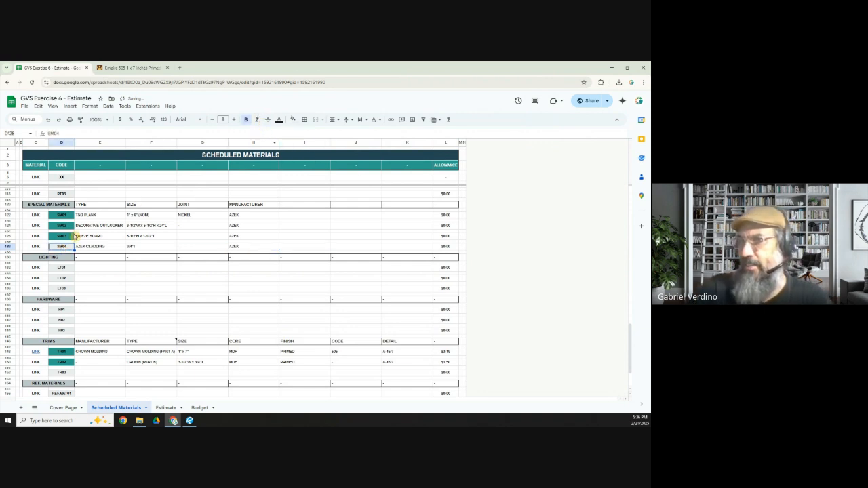
click(295, 120)
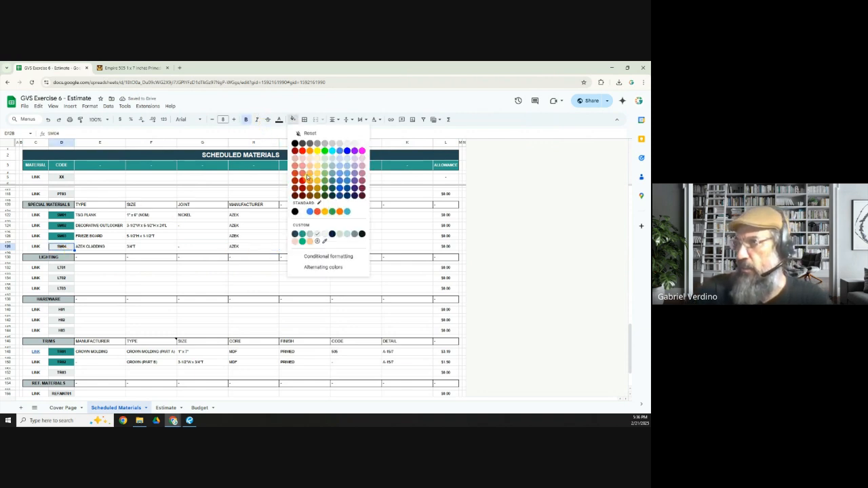
click(304, 236)
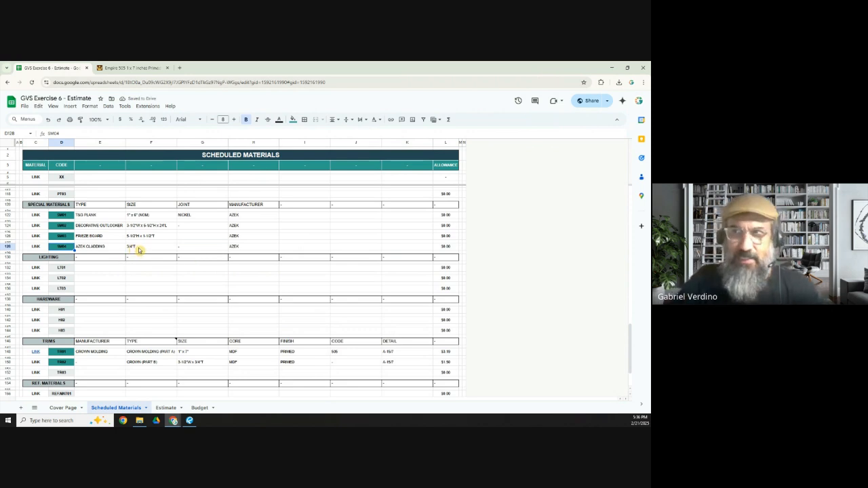
click(138, 250)
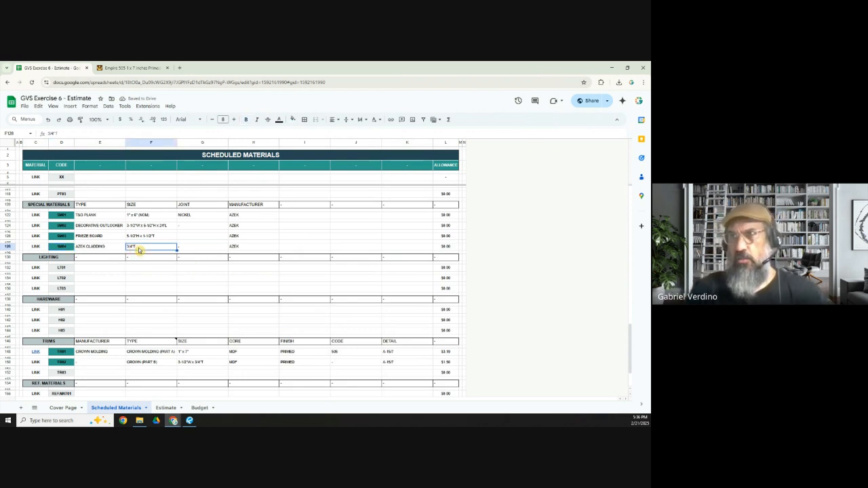
- Set the estimate's FAUX BEAMS row to code SM04, core AZEK and finish "-"
click(163, 408)
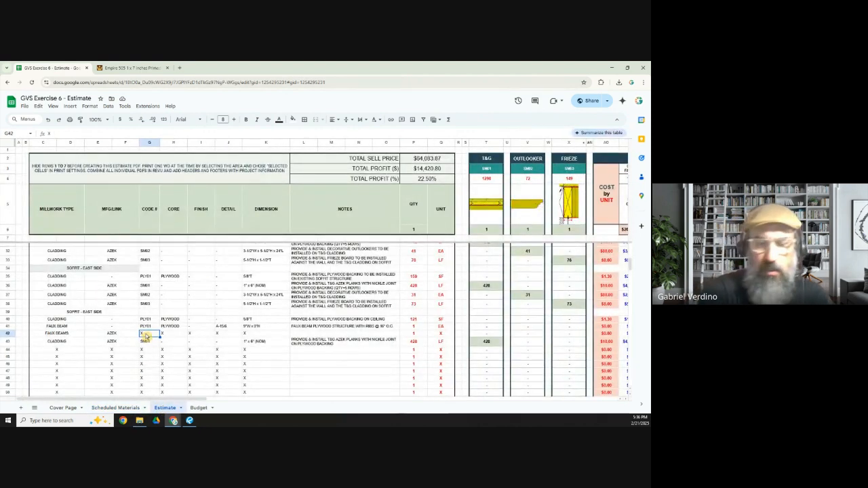
text(SM01)
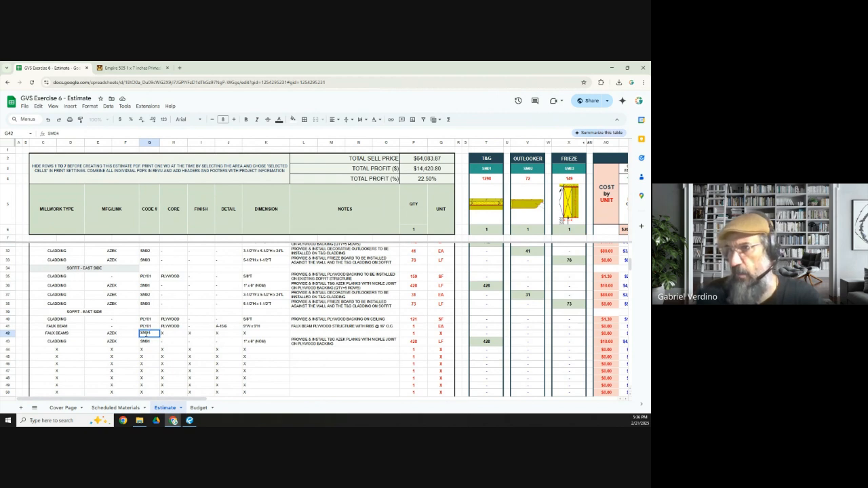
key(Tab)
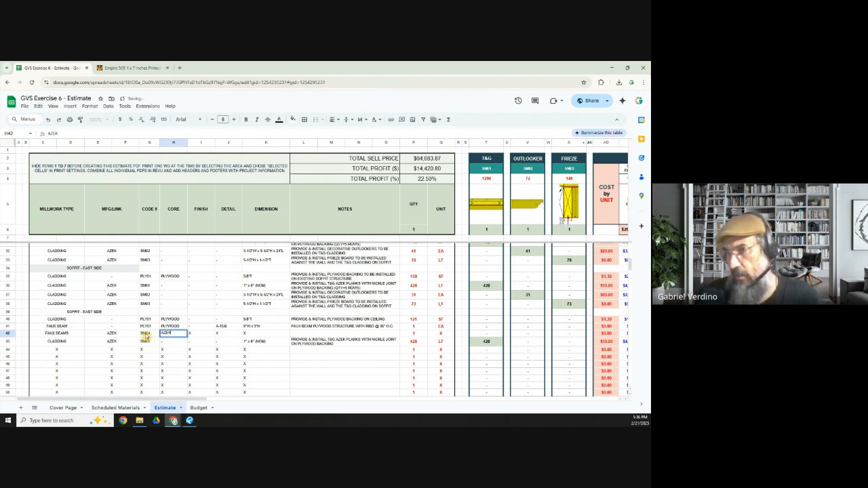
key(Tab)
key(BackSpace)
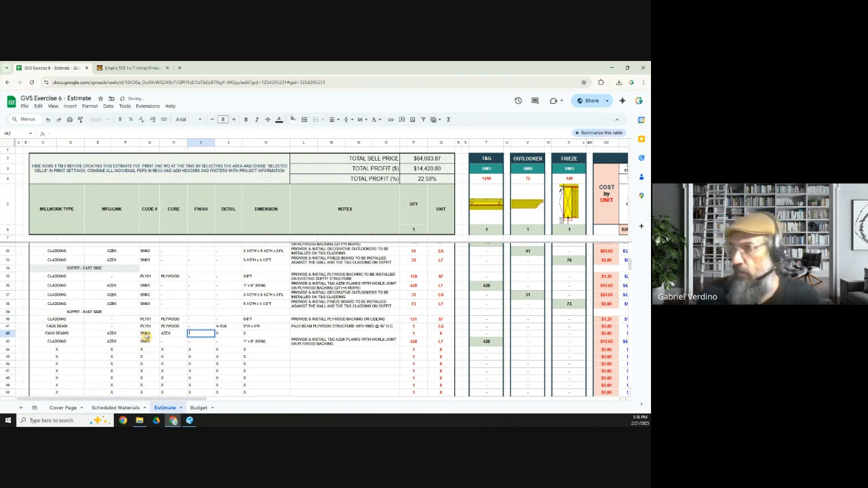
- Copy detail A-15/6 from the faux beam row above into the FAUX BEAMS row and set its dimension to 3/4"T
key(Tab)
key(Up)
key(ctrl+c)
key(Down)
key(ctrl+v)
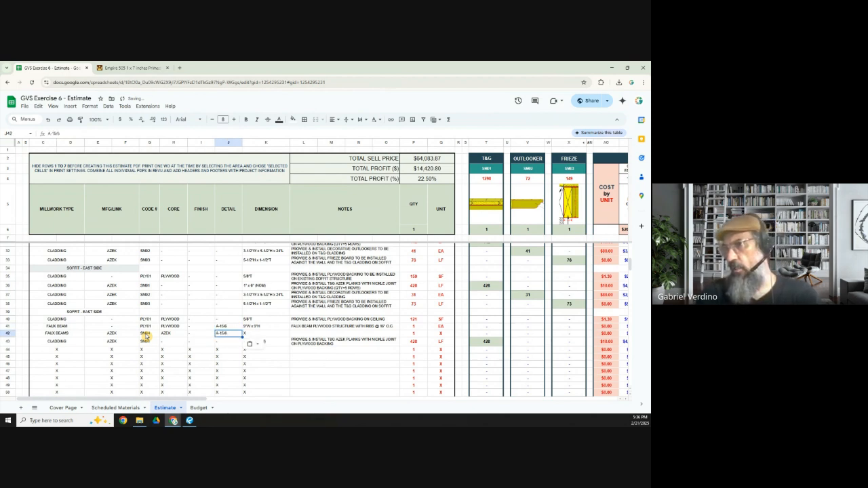
key(Tab)
text(3)
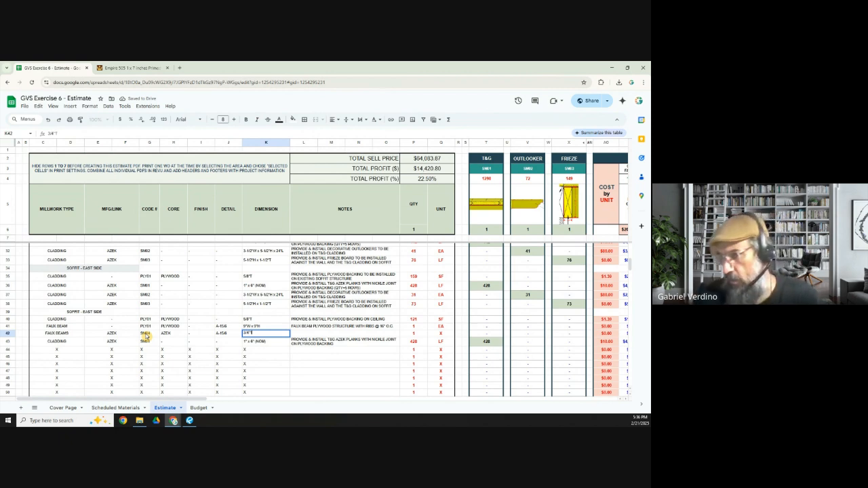
key(Tab)
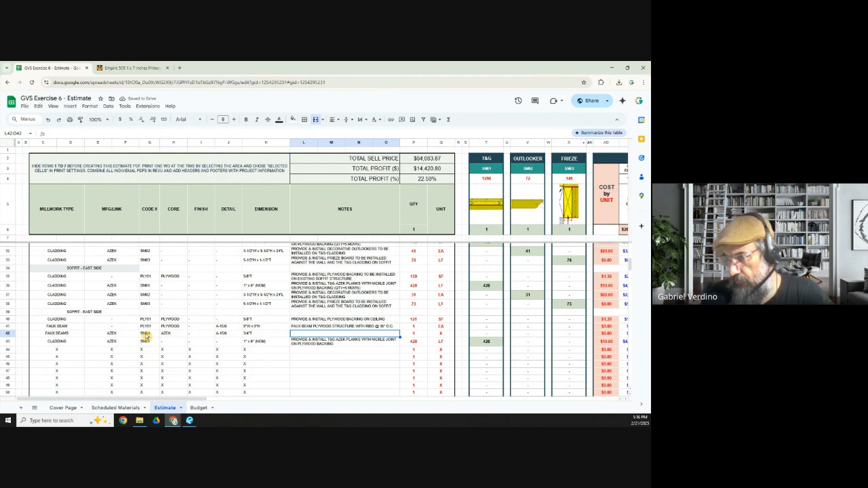
- Enter the FAUX BEAMS note "AZEK FINISH PANELS TO BE INSTALLED ON FAUX BEAM PLYWOOD STRUCTURE"
text(AZEK FINISH)
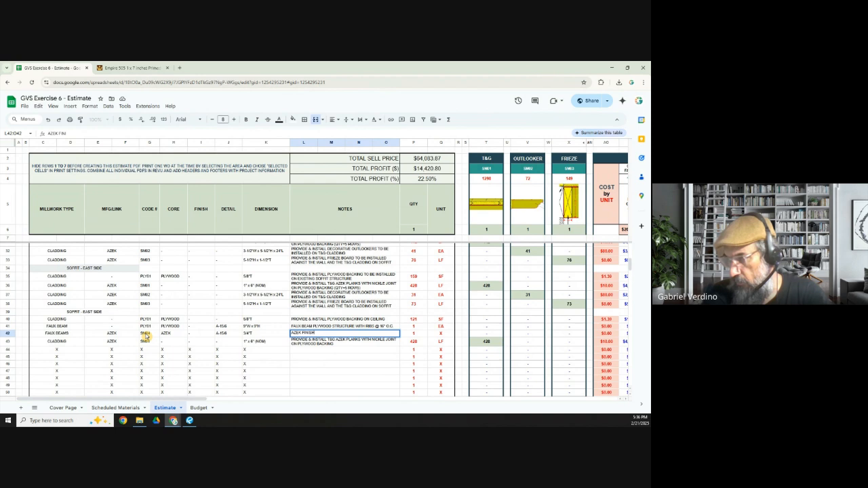
text(S TO BE INSTALLED ON FAUX BEAM)
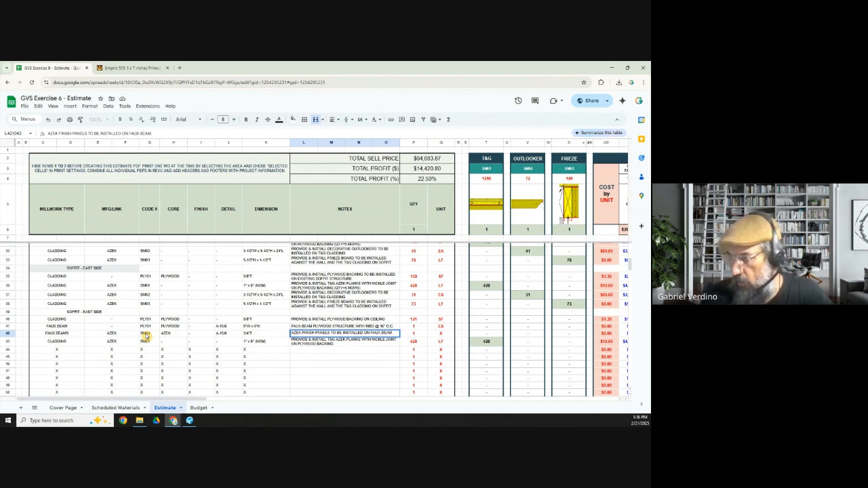
text(WOOD STRUCTURE)
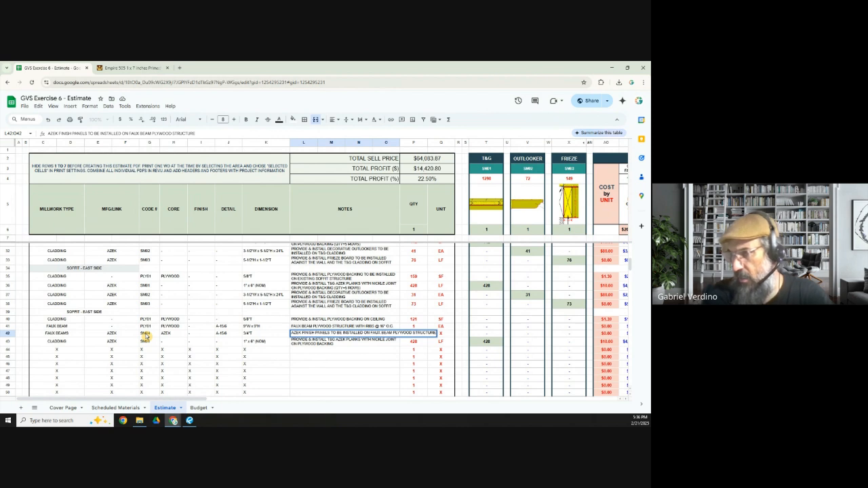
key(Tab)
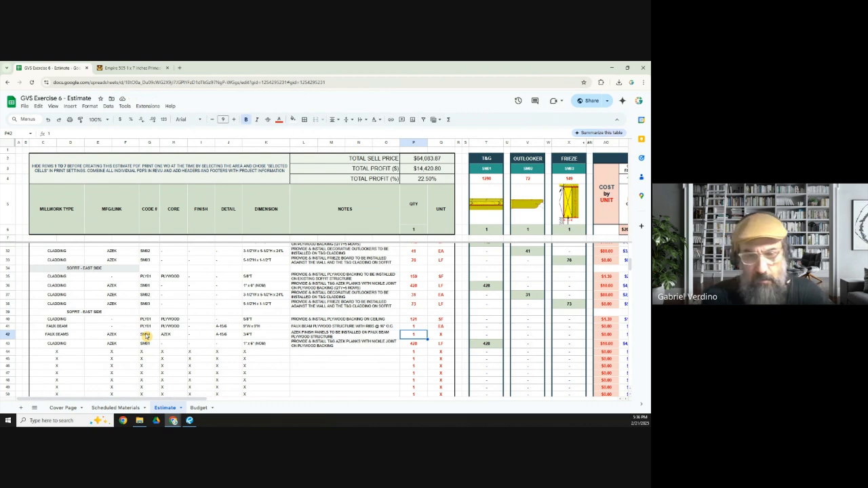
- Set the FAUX BEAMS row's unit to EA
key(Tab)
text(EA)
key(Tab)
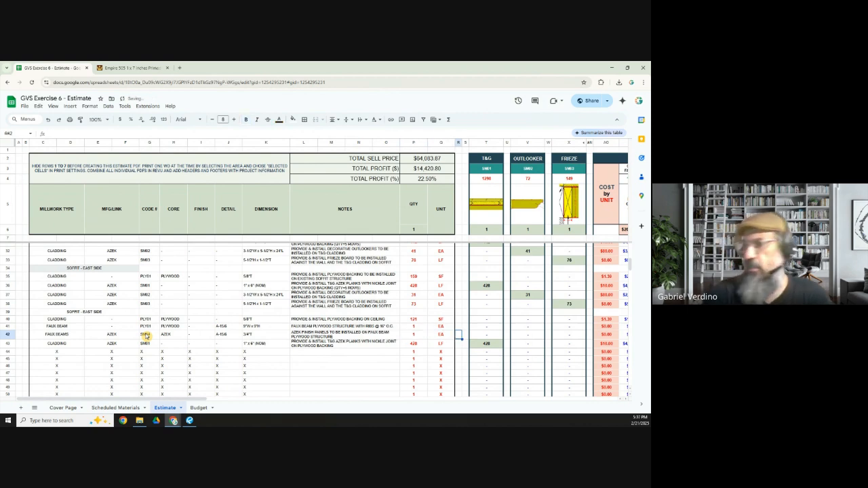
click(146, 335)
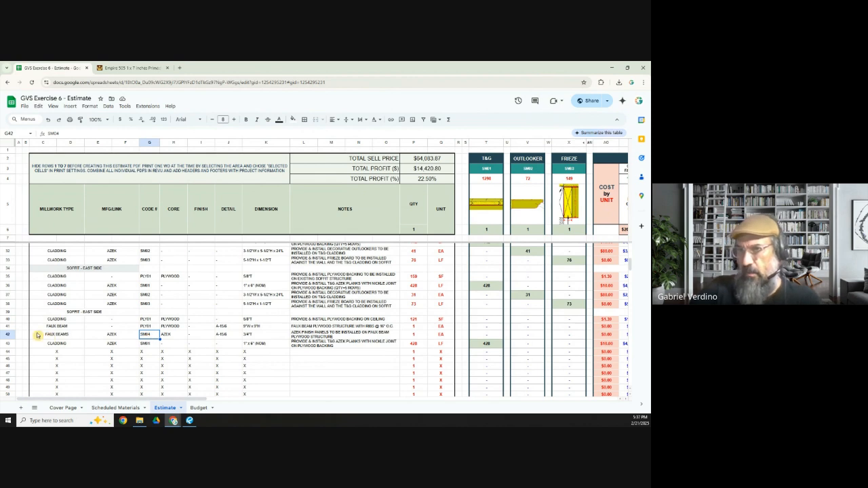
click(8, 334)
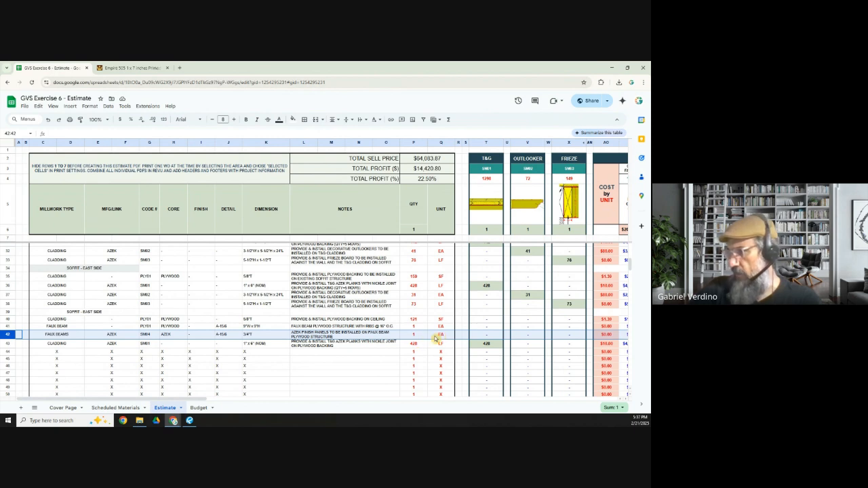
- Give both SOFFIT - EAST SIDE heading cells, in rows 34 and 39, the same light custom fill color
click(422, 335)
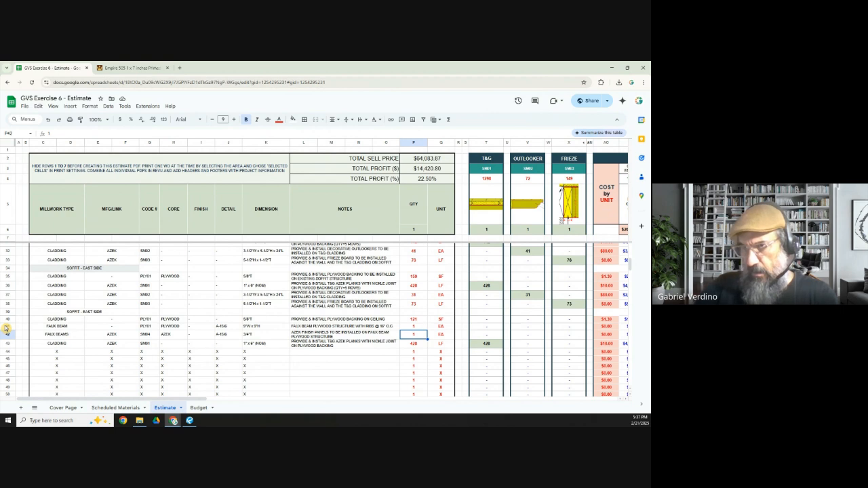
click(76, 312)
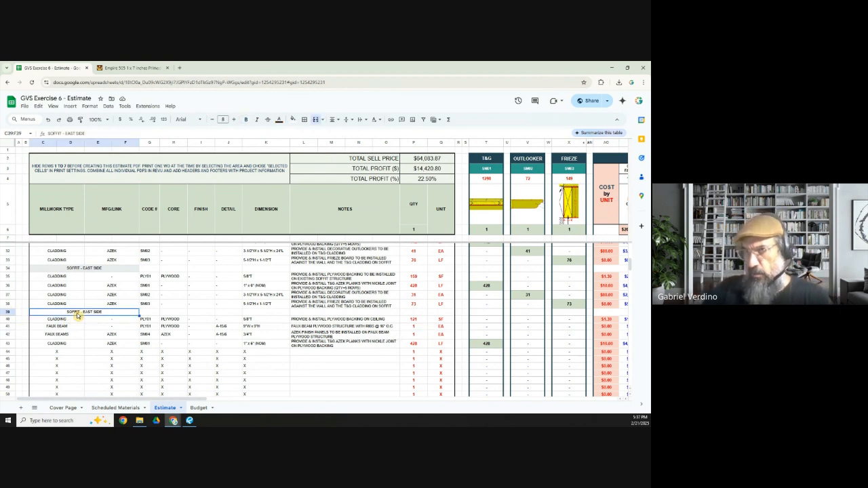
ctrl+click(115, 269)
click(292, 119)
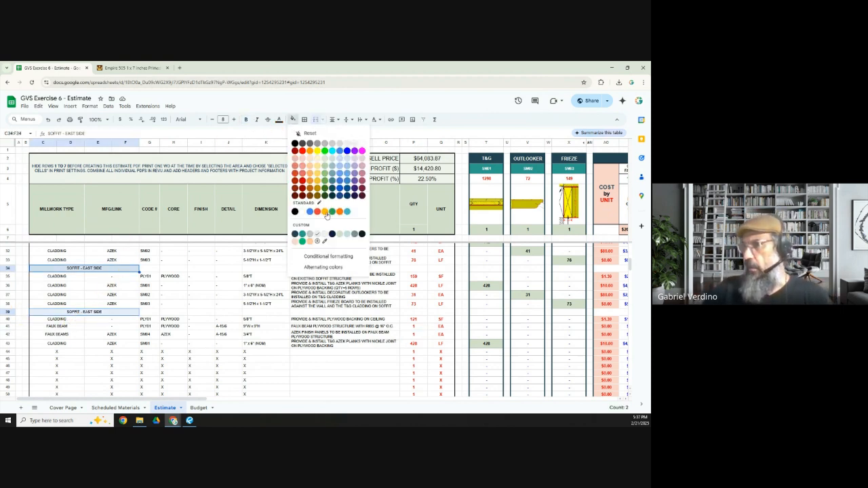
click(317, 234)
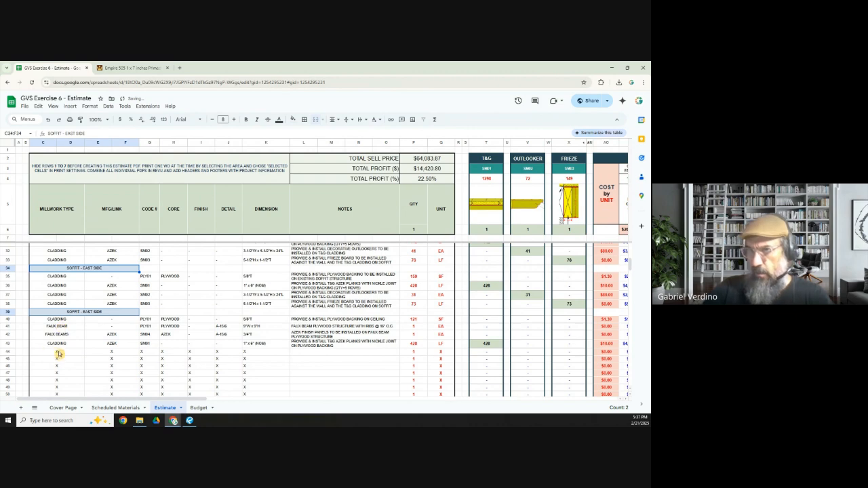
click(8, 319)
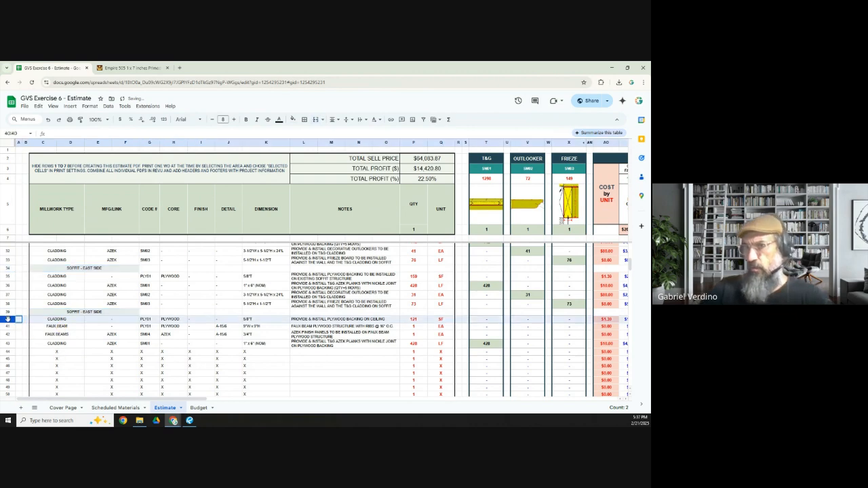
- Review the two faux beam rows against the beam detail on sheet A-15 and the beam section on sheet A-06 in Revu
click(55, 328)
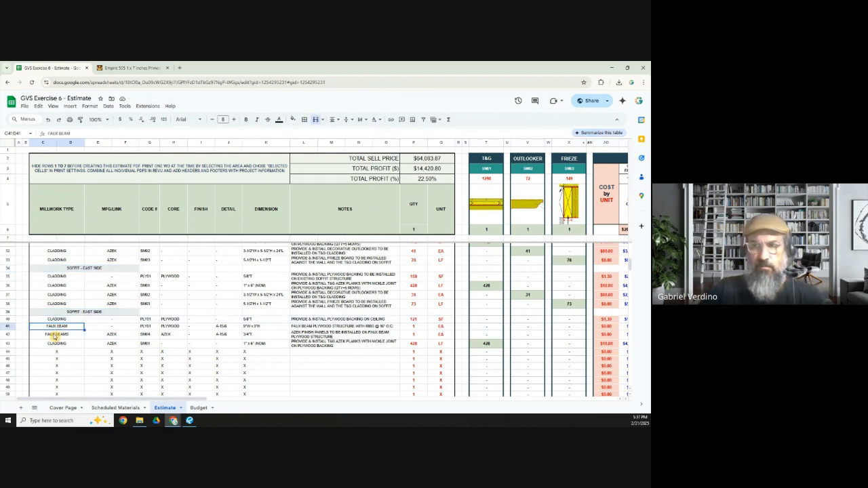
click(56, 335)
click(189, 420)
scroll(250, 296, down, 3)
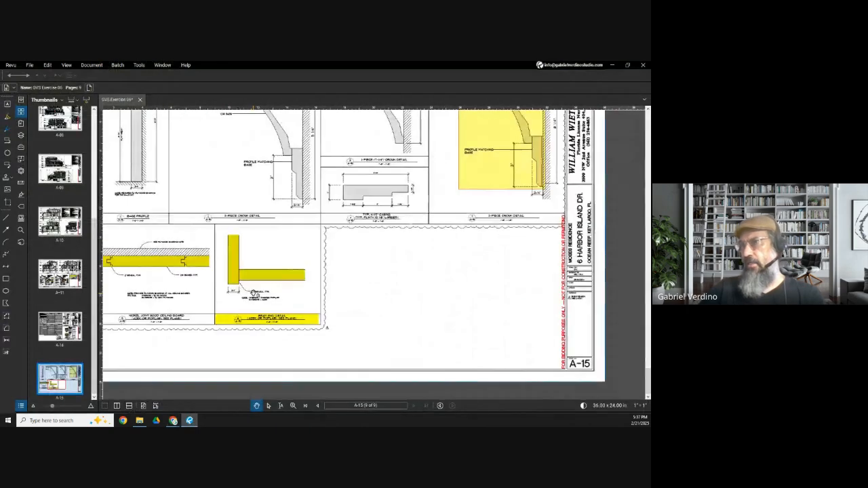
scroll(249, 295, down, 4)
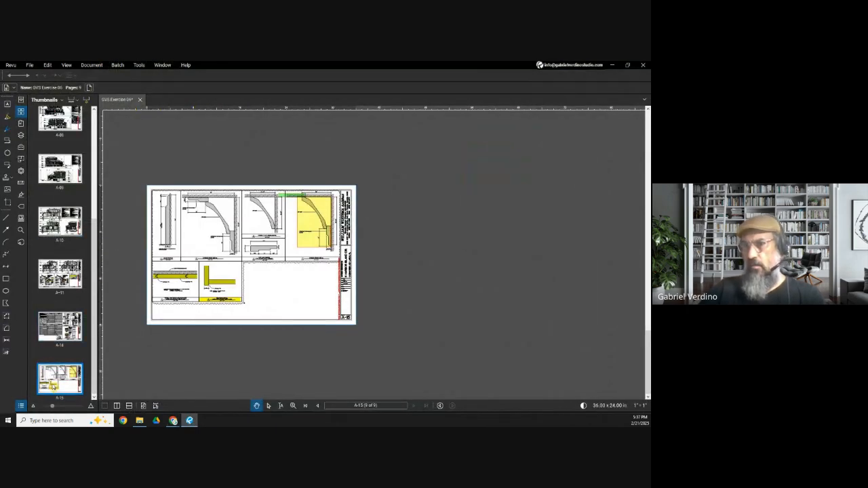
scroll(60, 221, up, 3)
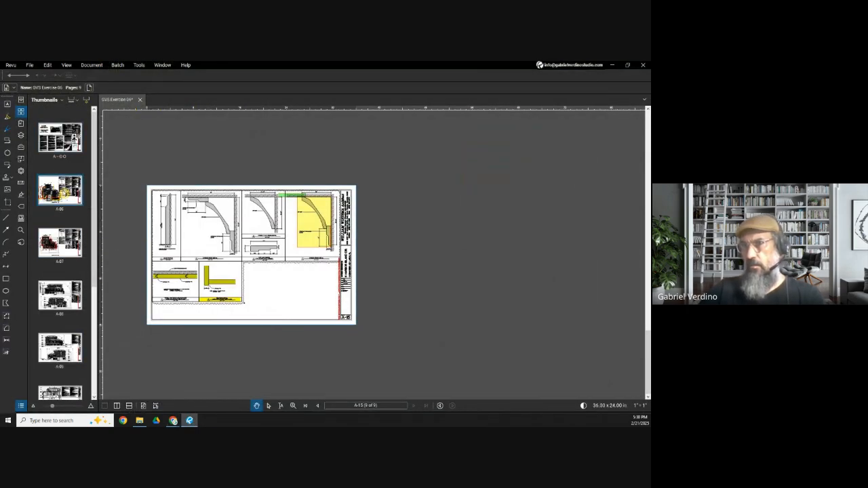
click(61, 190)
scroll(254, 299, up, 4)
scroll(254, 305, up, 2)
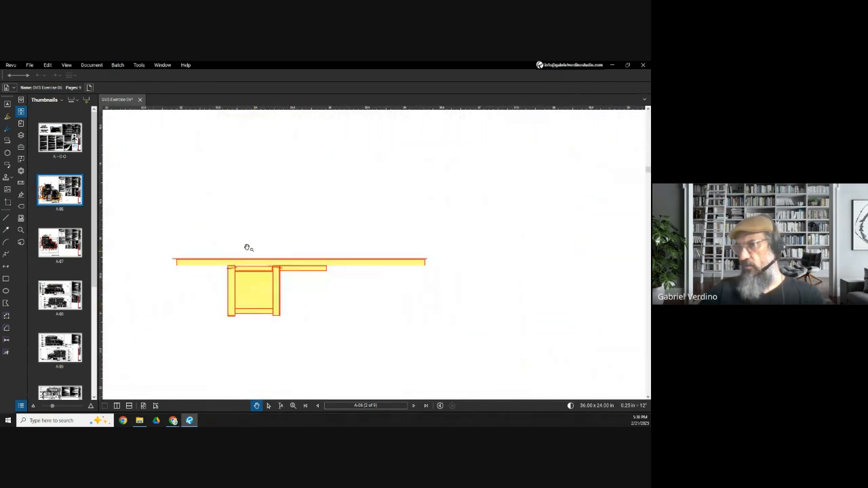
click(614, 68)
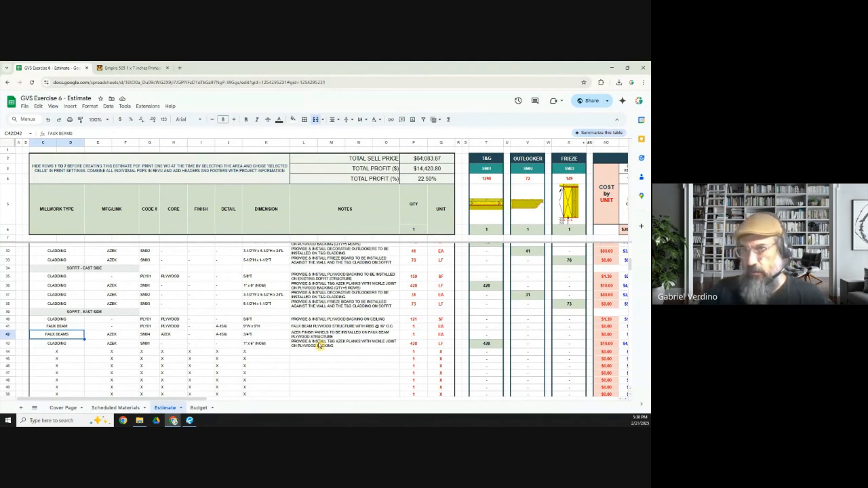
click(7, 326)
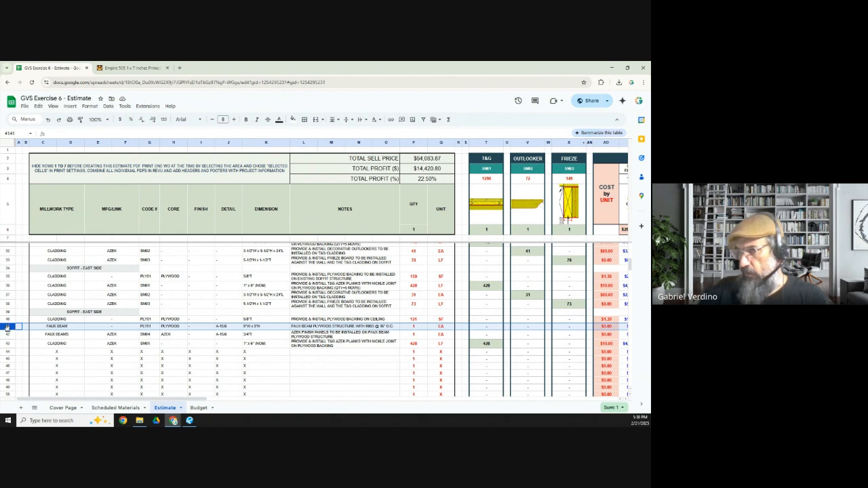
click(6, 334)
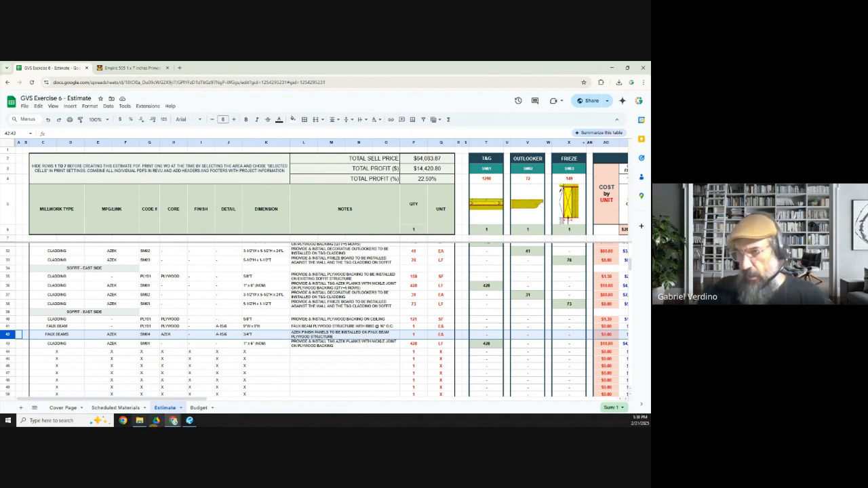
- Switch to Revu and add a length measurement on sheet A-06 across the covered entry ceiling bay between the door wall and the first beam
click(190, 421)
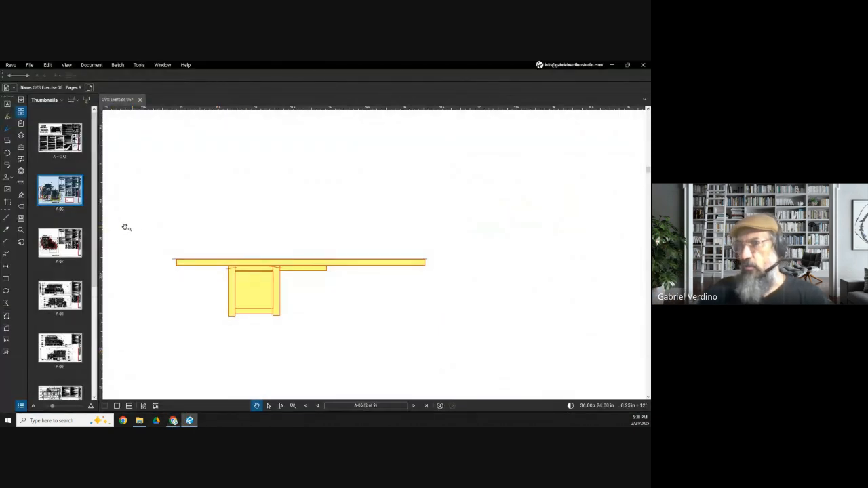
scroll(309, 248, down, 5)
scroll(335, 251, up, 6)
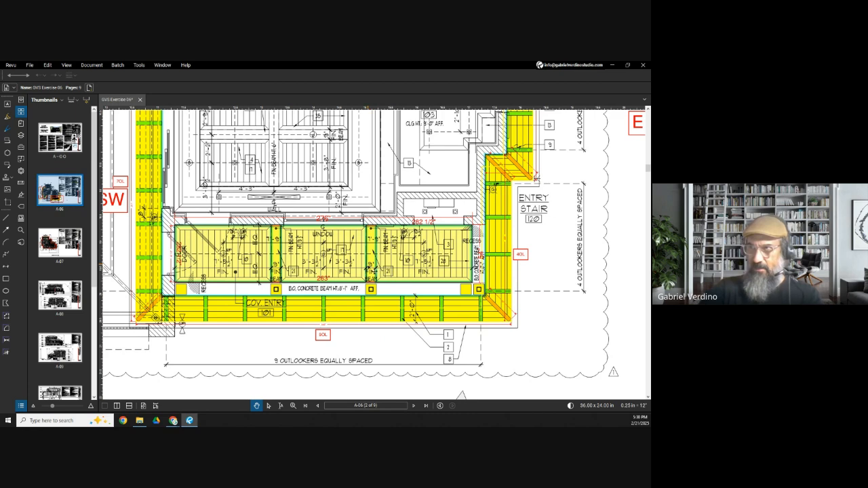
scroll(195, 257, up, 3)
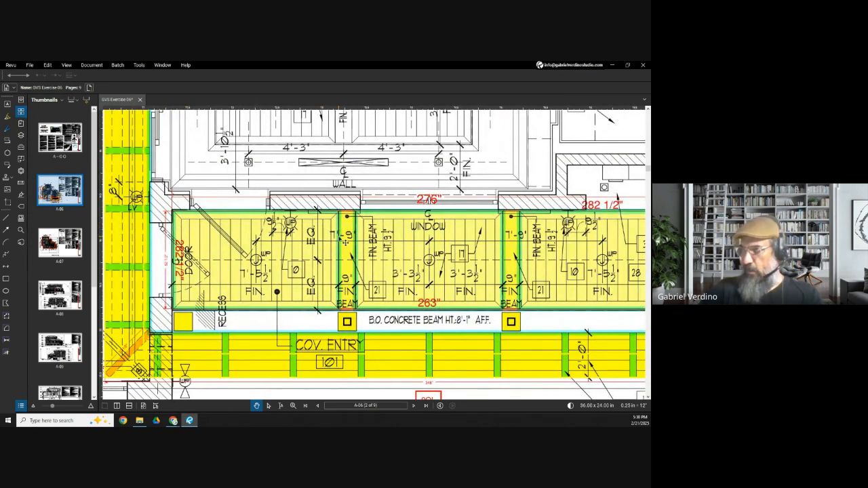
scroll(397, 254, down, 2)
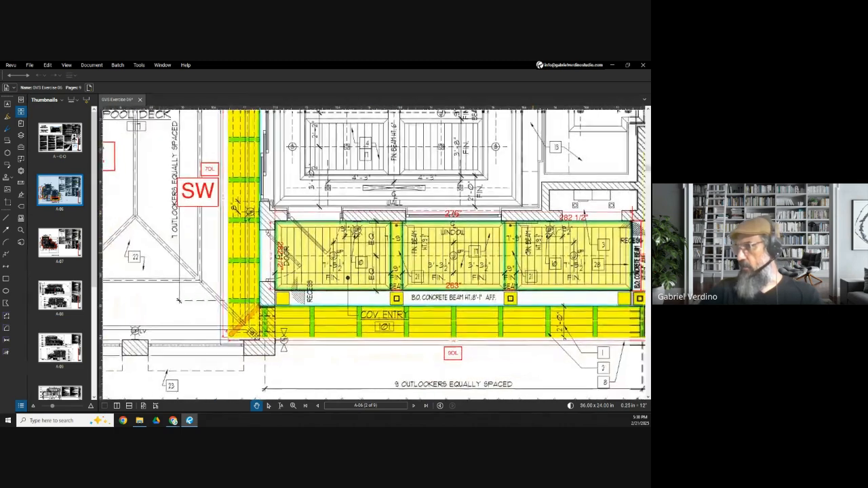
click(6, 340)
drag(123, 239, 171, 237)
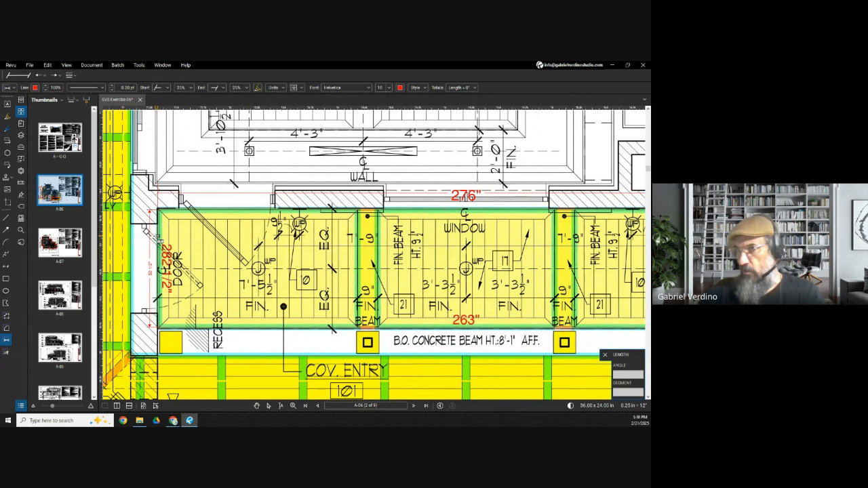
click(158, 239)
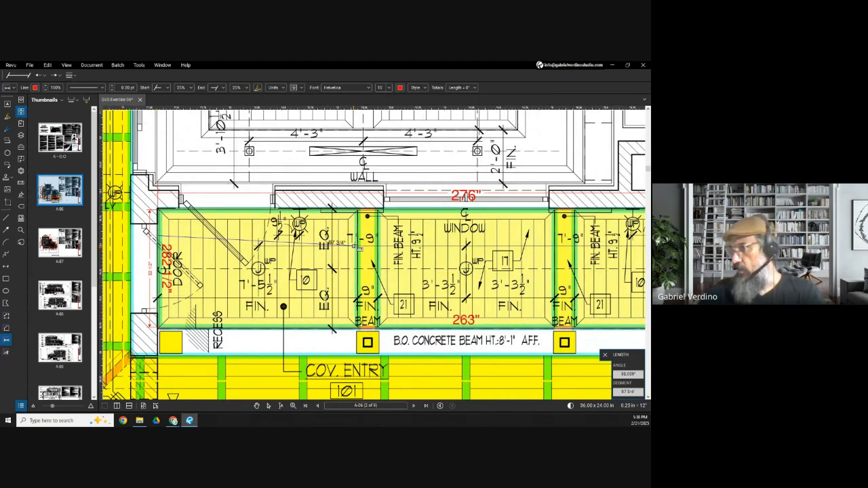
click(358, 236)
- Add length measurements across the covered entry's middle ceiling bay and the bay beside the recess at the entry stair side
click(378, 252)
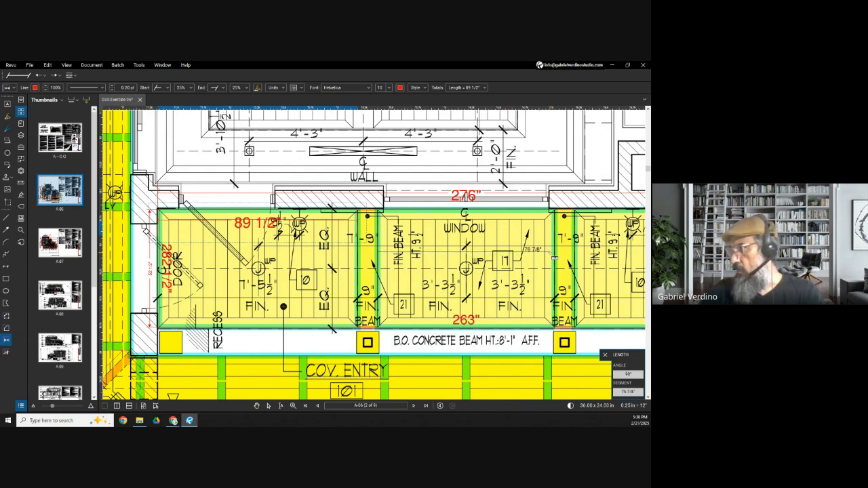
click(555, 252)
drag(575, 270, 274, 273)
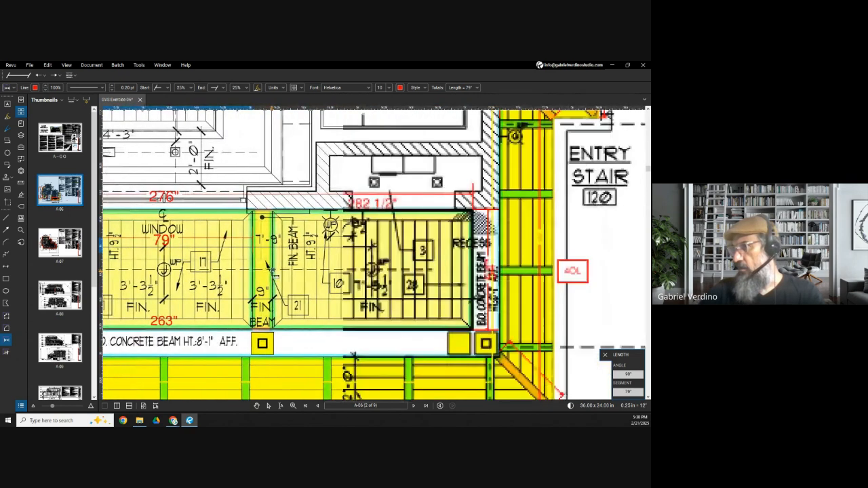
click(275, 261)
click(473, 261)
scroll(454, 281, down, 3)
scroll(264, 282, up, 4)
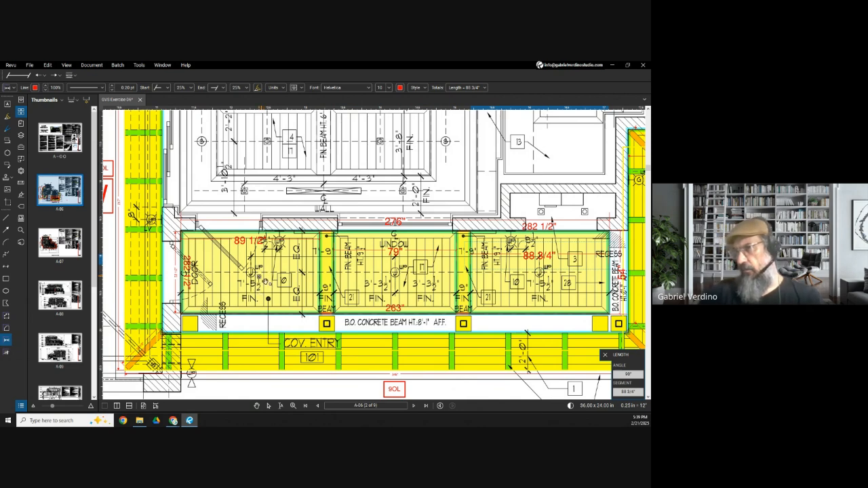
key(Escape)
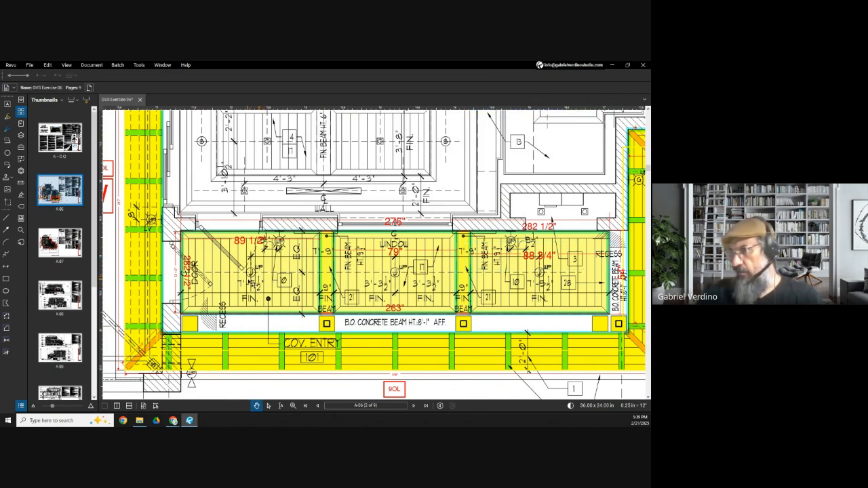
scroll(265, 280, down, 3)
scroll(255, 273, up, 1)
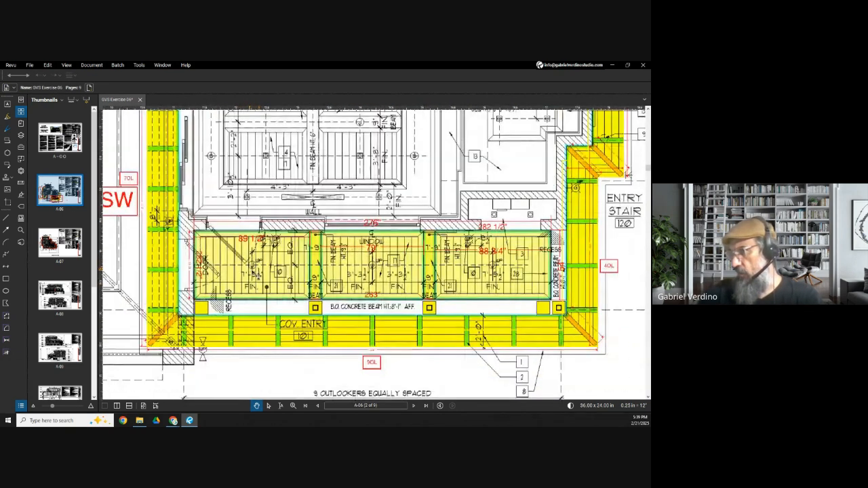
drag(329, 293, 355, 320)
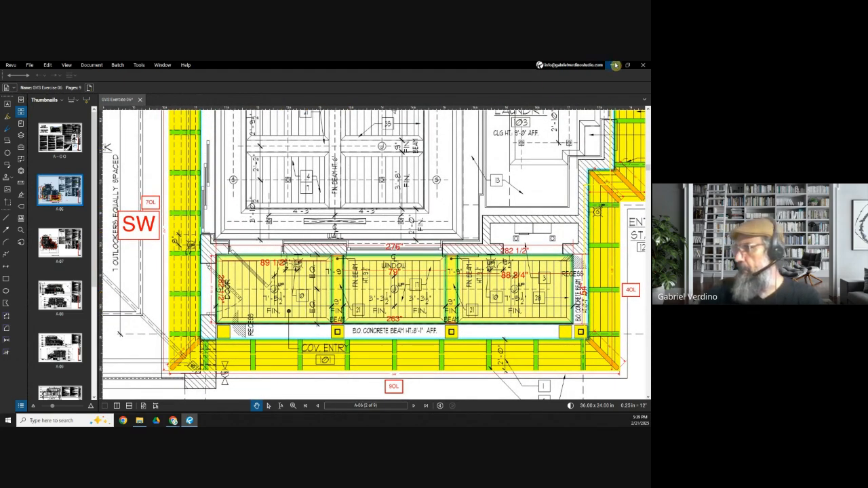
scroll(274, 269, up, 2)
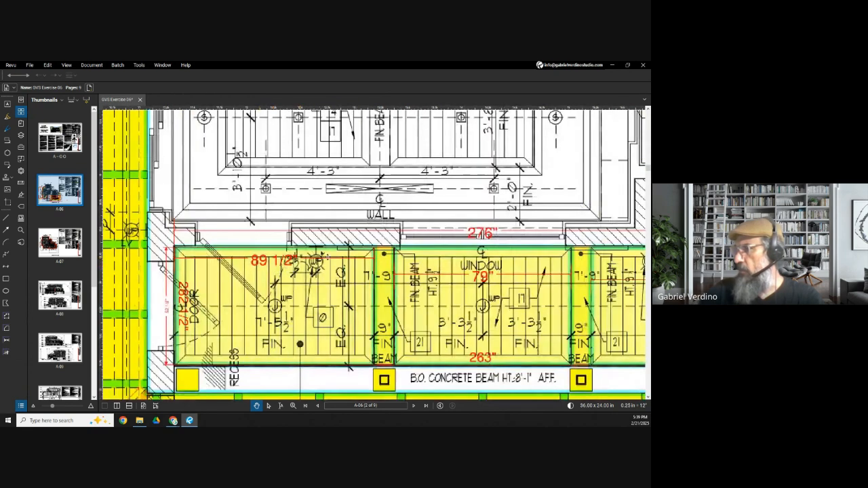
- Return to the estimate and check row 43's CLADDING manufacturer, code, core, finish and dimension against the T&G PLANK entry in Scheduled Materials
click(613, 66)
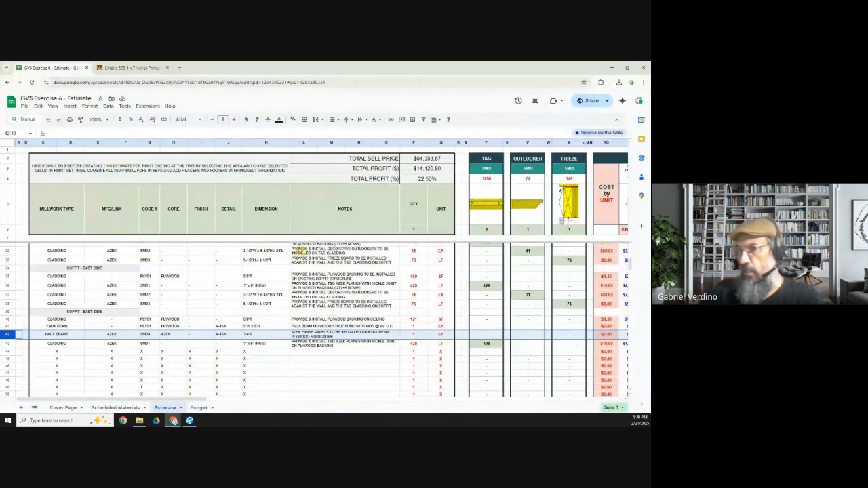
click(59, 345)
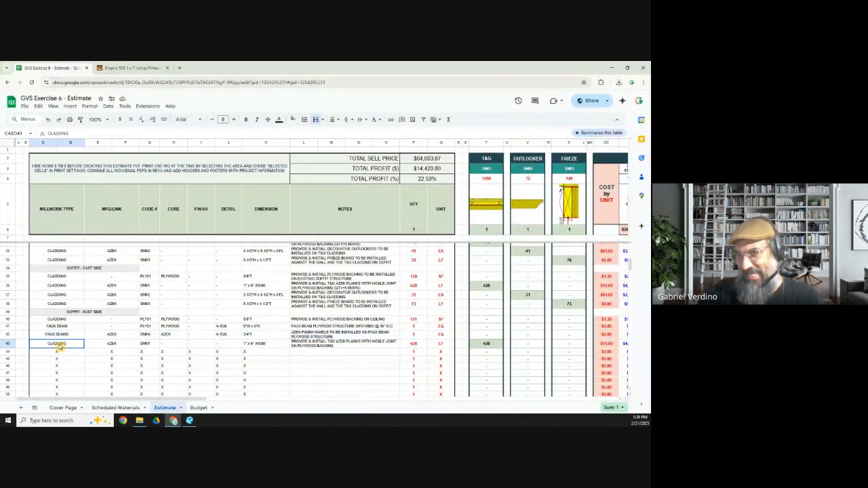
click(112, 344)
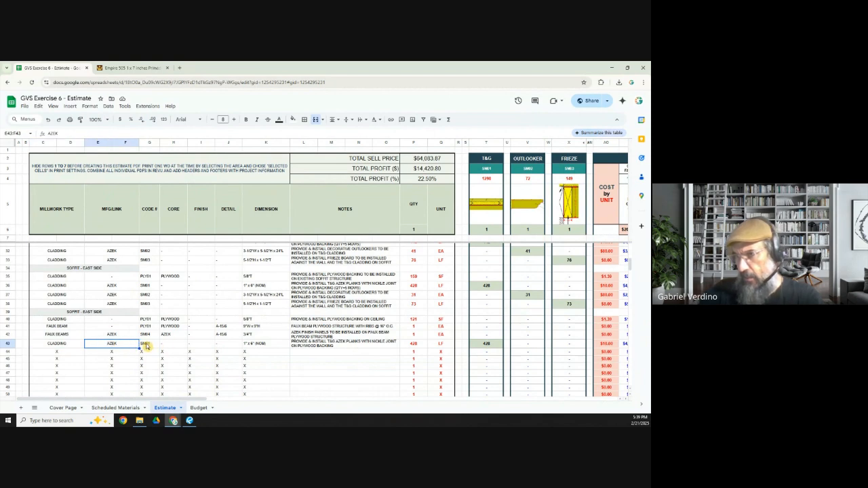
click(146, 346)
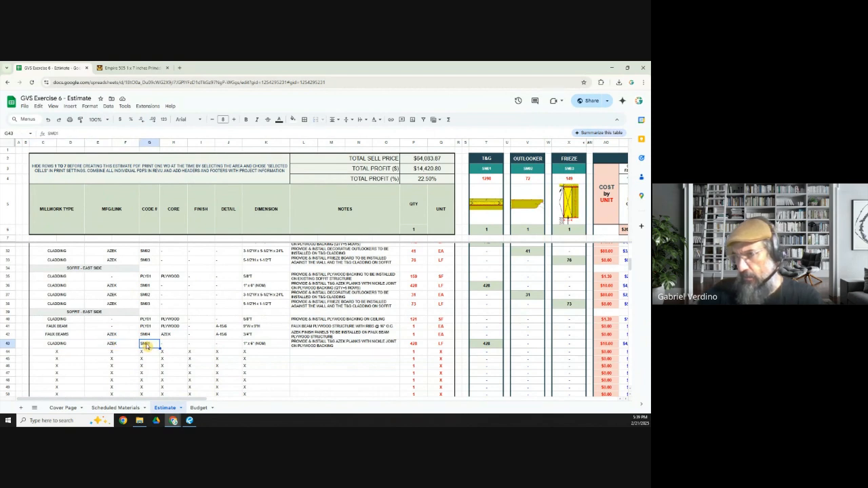
click(124, 409)
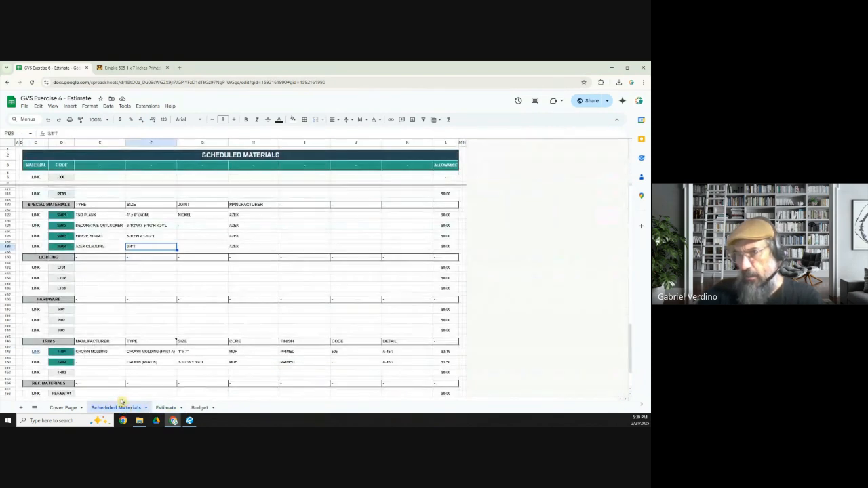
click(97, 216)
click(167, 408)
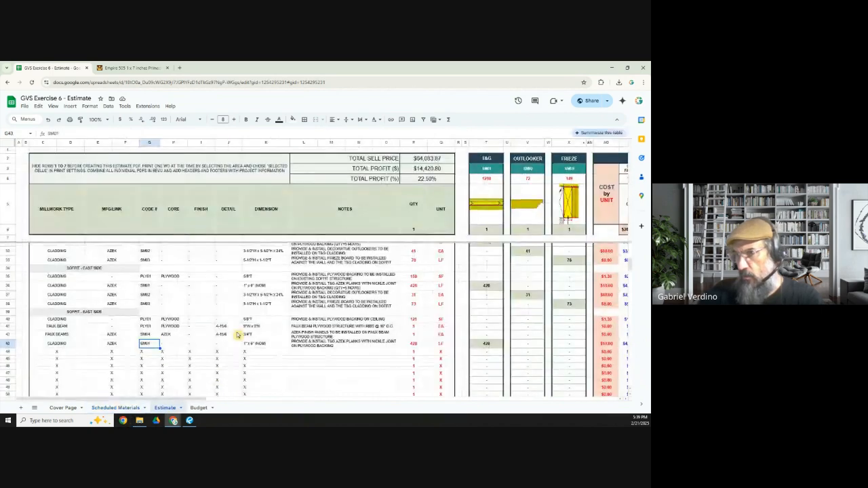
click(174, 346)
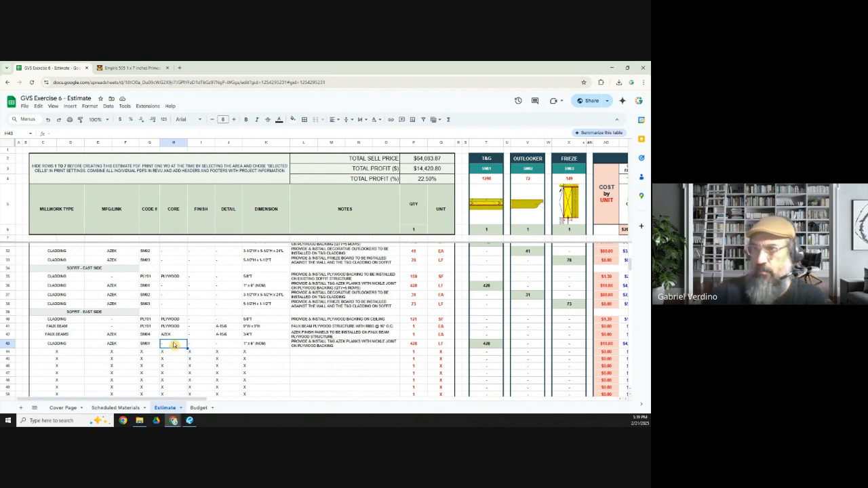
click(198, 346)
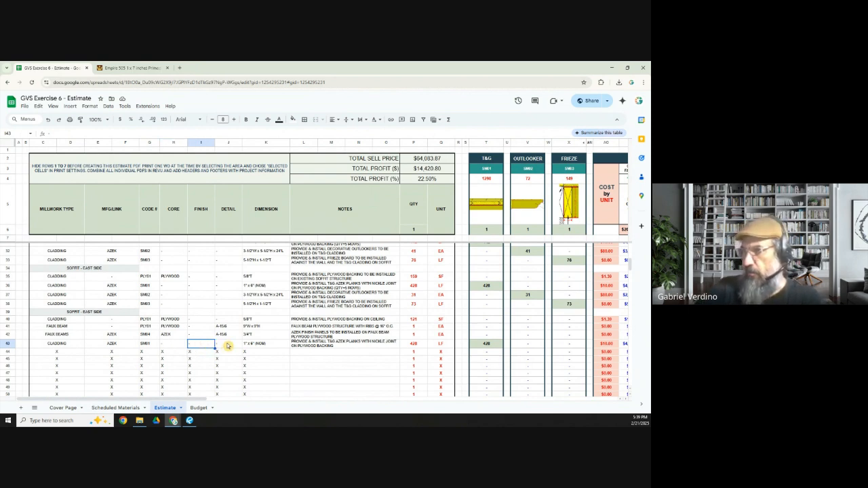
click(271, 346)
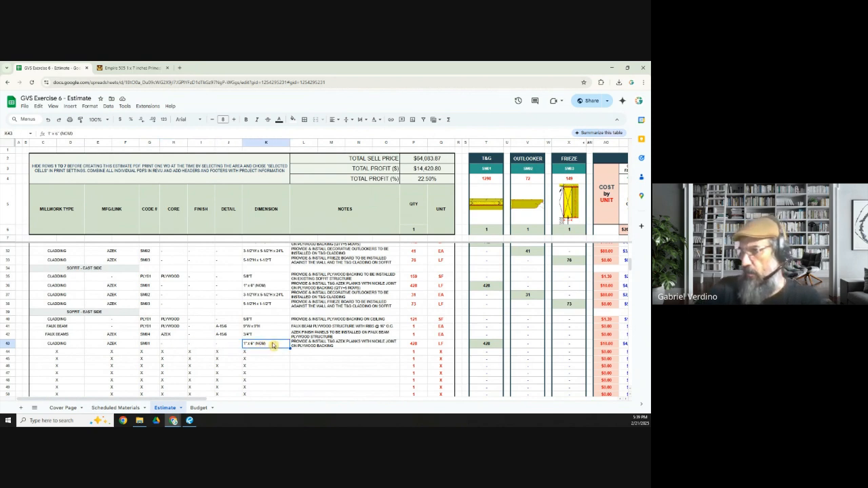
- Complete row 43's T&G plank note by adding an area 1 reference in parentheses after PLYWOOD BACKING
click(328, 346)
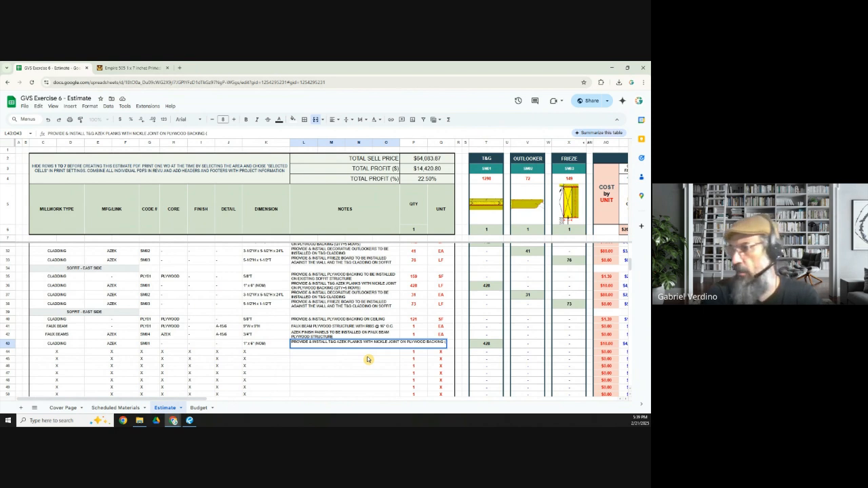
text(E)
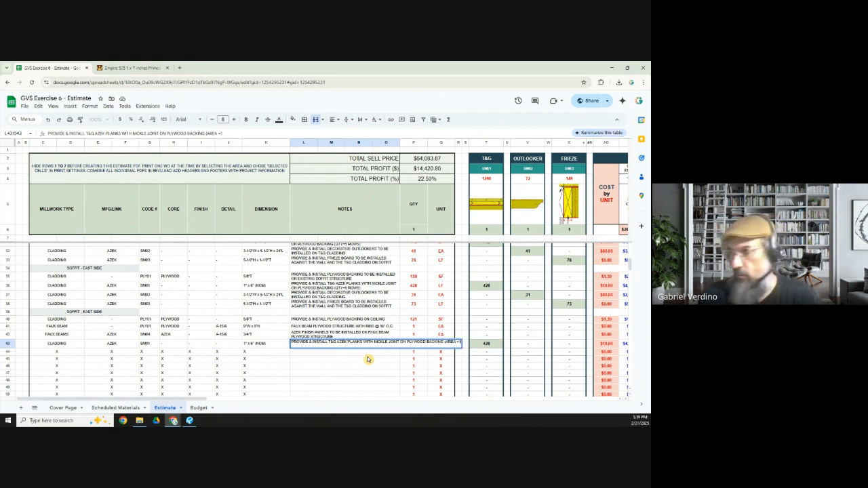
text(A =1)
key(Tab)
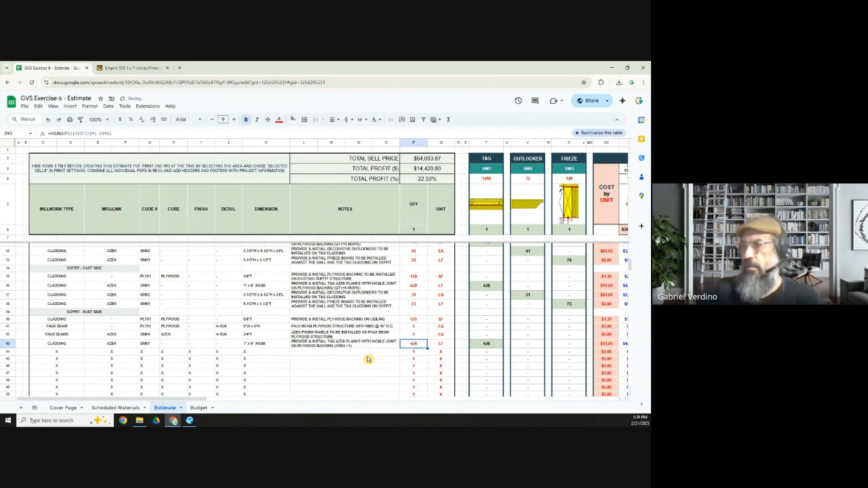
- Switch to Revu and add an AREA 1 text label on one line in the covered entry's door-side bay on sheet A-06
click(191, 422)
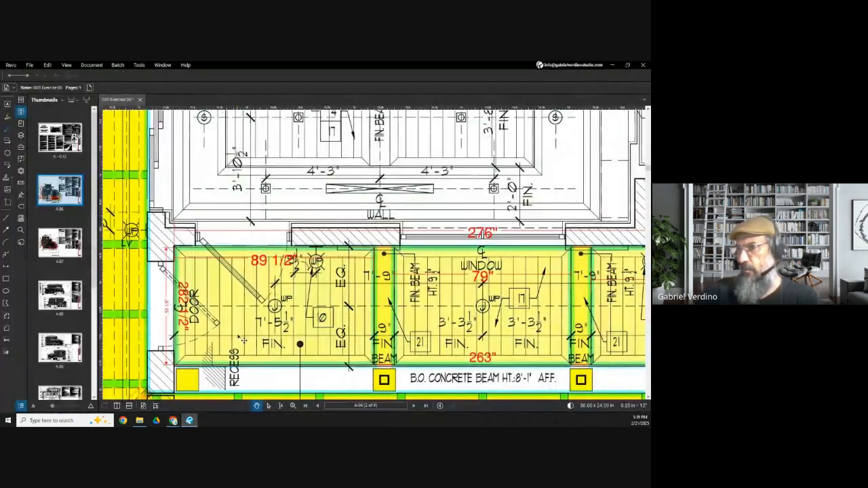
scroll(373, 258, down, 1)
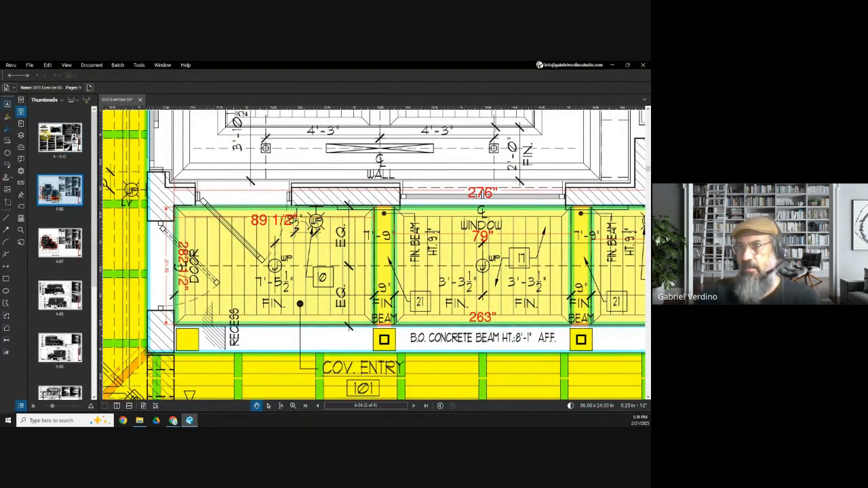
click(8, 104)
drag(209, 239, 261, 262)
text(AR)
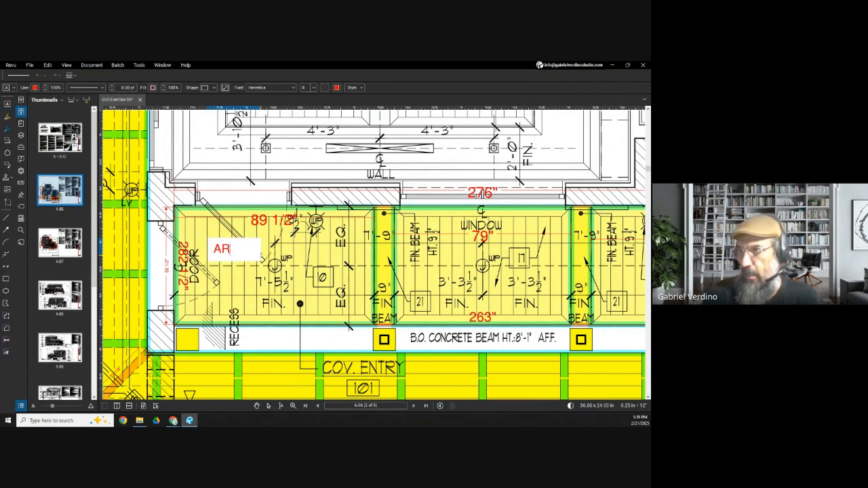
text(EA 1)
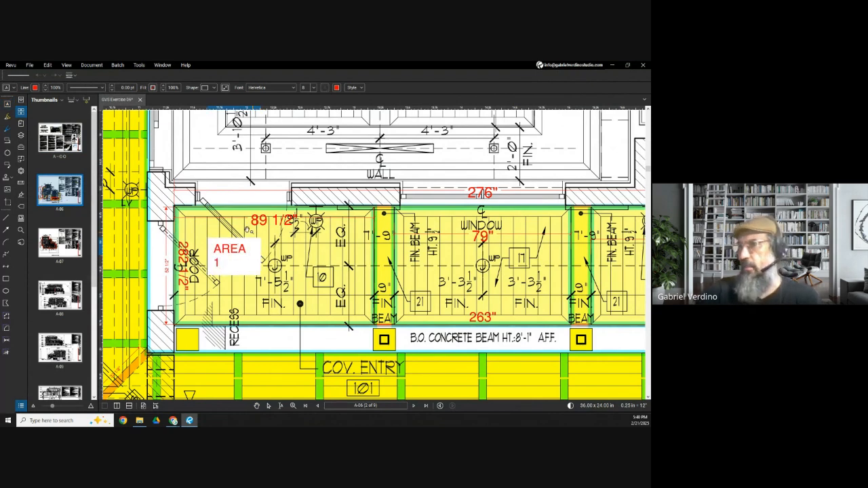
click(239, 214)
drag(266, 262, 271, 262)
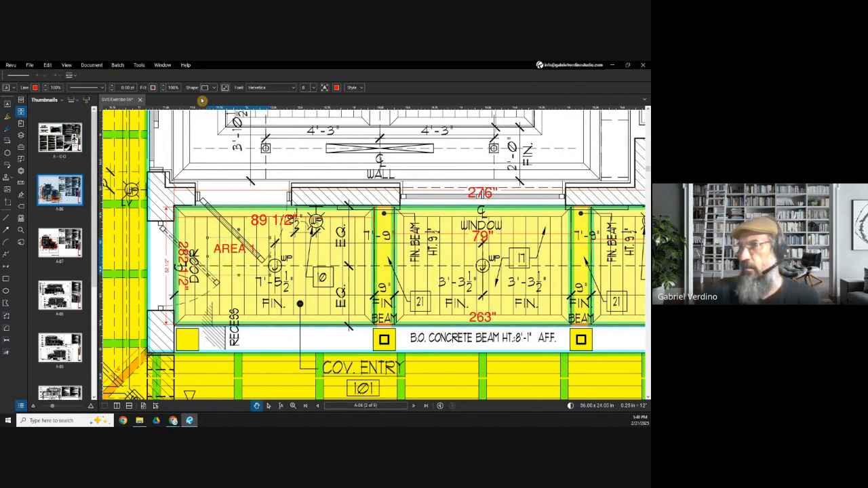
- Give the AREA 1 label a white fill and move it toward the bay's upper corner near the door wall
click(153, 88)
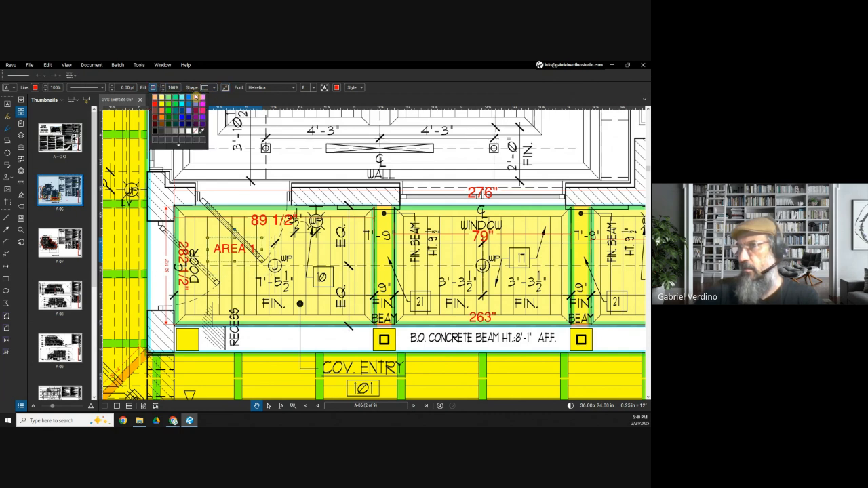
click(187, 133)
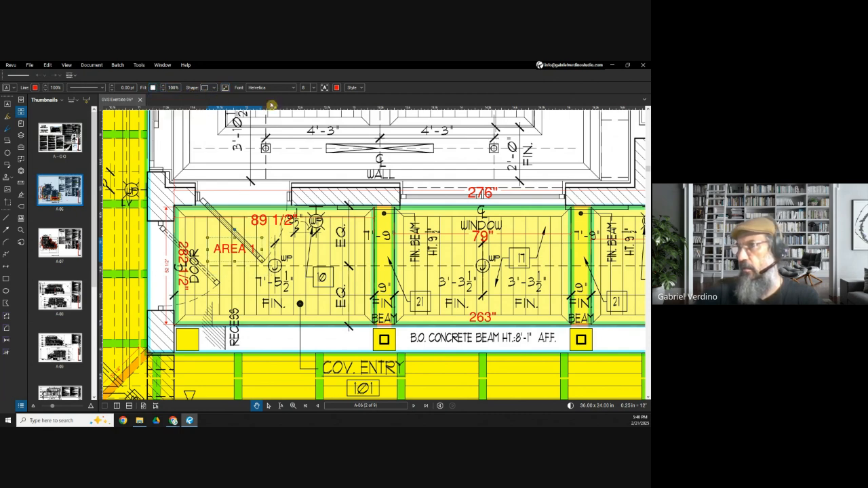
drag(226, 255, 213, 237)
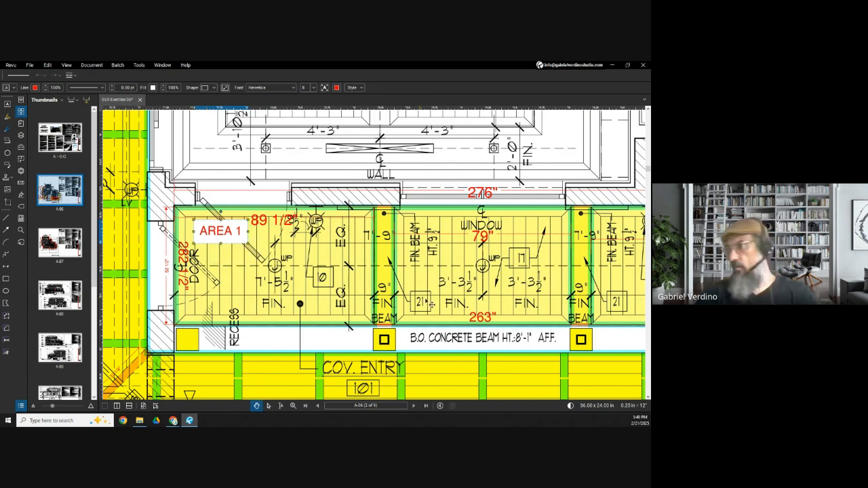
- Reduce the AREA 1 label's font size to 5 with its box fitted to the text, and delete the larger copy in the middle bay
key(ctrl+v)
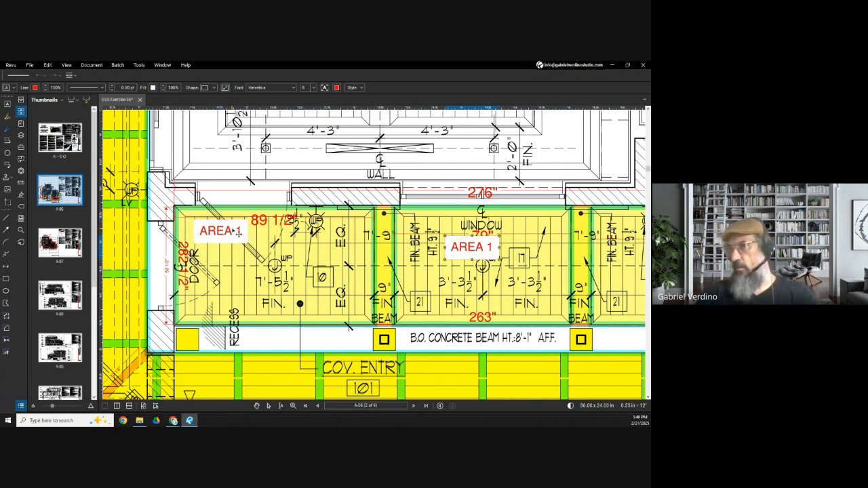
double_click(237, 232)
click(313, 87)
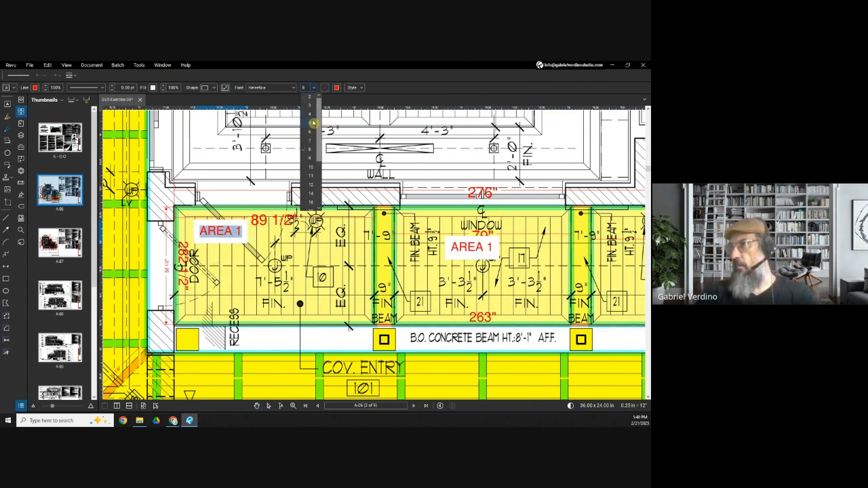
click(310, 123)
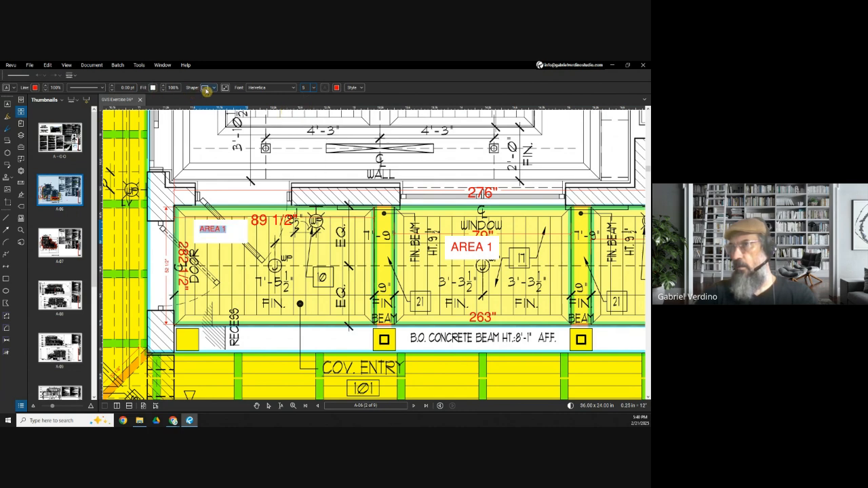
click(225, 89)
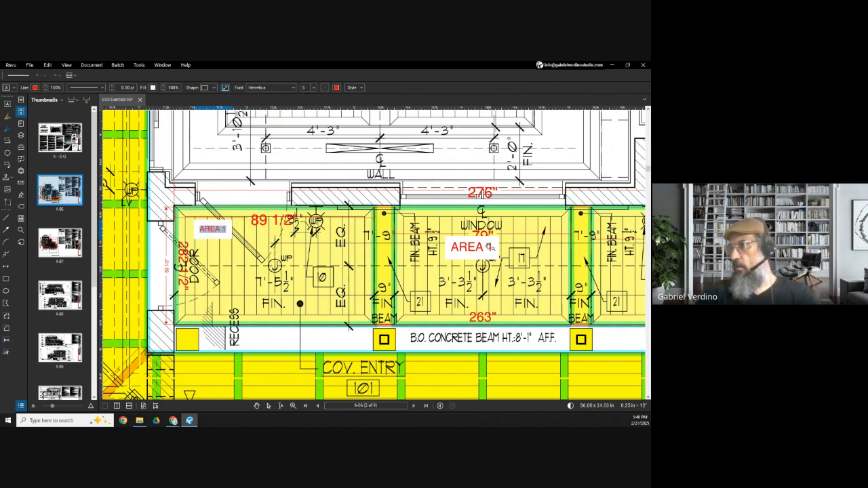
click(475, 249)
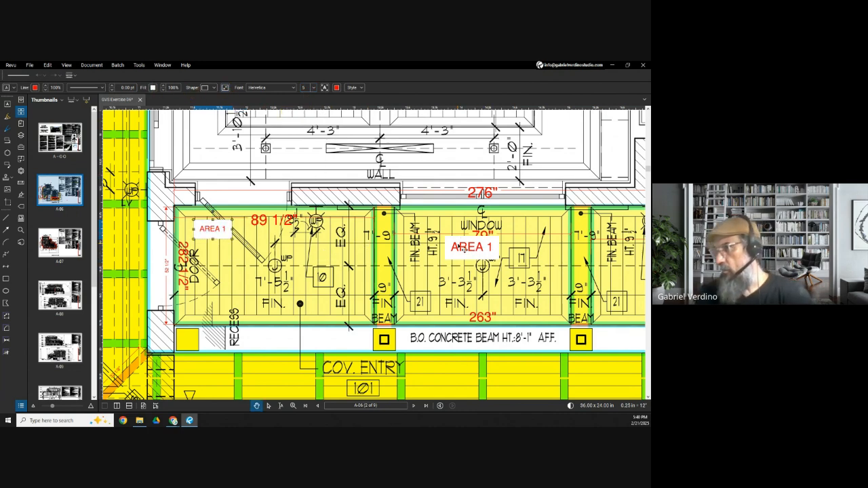
key(Delete)
- Copy the AREA 1 label into the covered entry's middle bay beside the 79" dimension and change its text to AREA 2
click(216, 235)
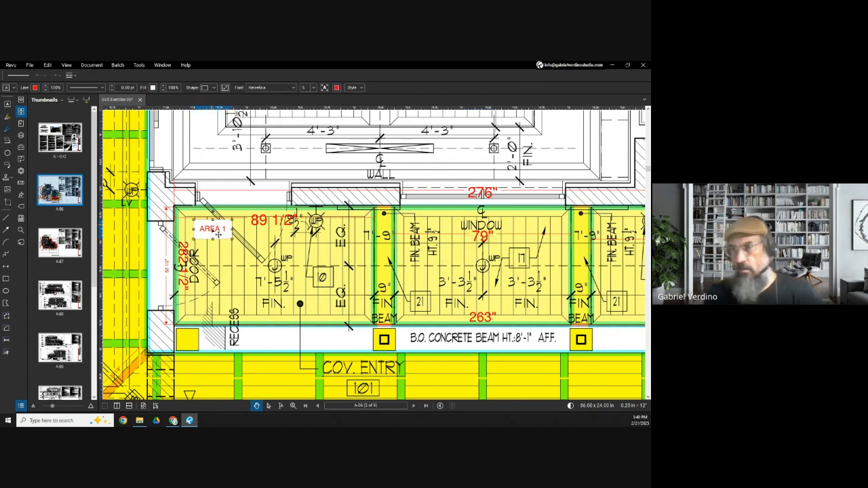
key(ctrl+v)
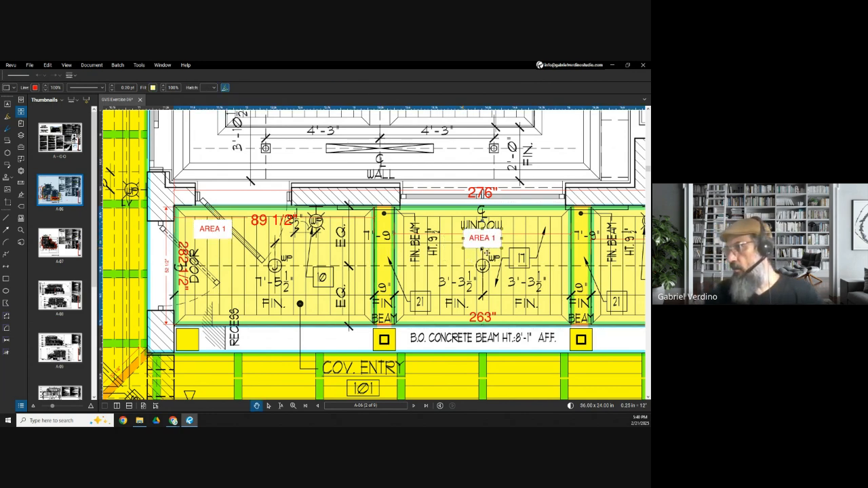
drag(496, 240, 541, 231)
double_click(535, 229)
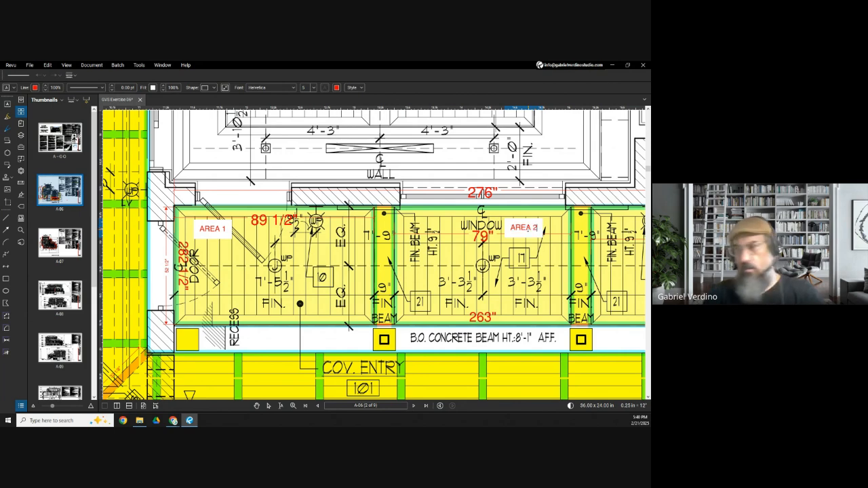
- Place another copy of the label in the lower corner of the bay beside the recess and rename it AREA 3
drag(551, 247, 349, 250)
click(427, 286)
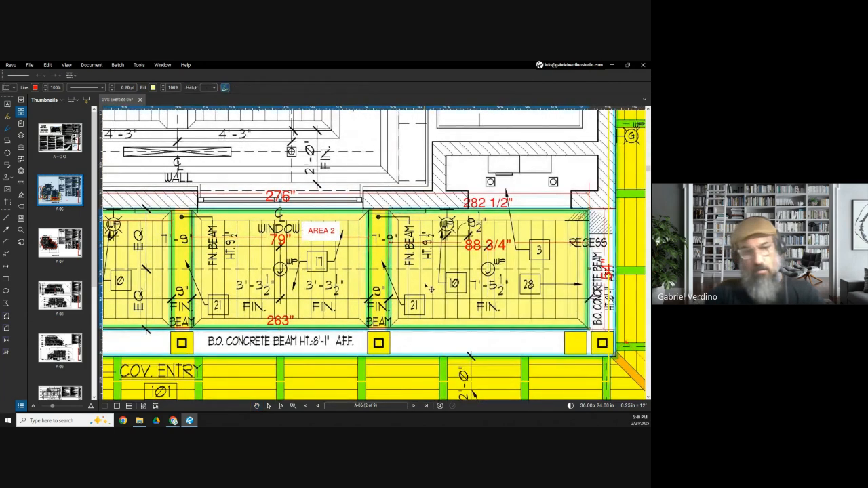
key(ctrl+v)
drag(451, 279, 564, 307)
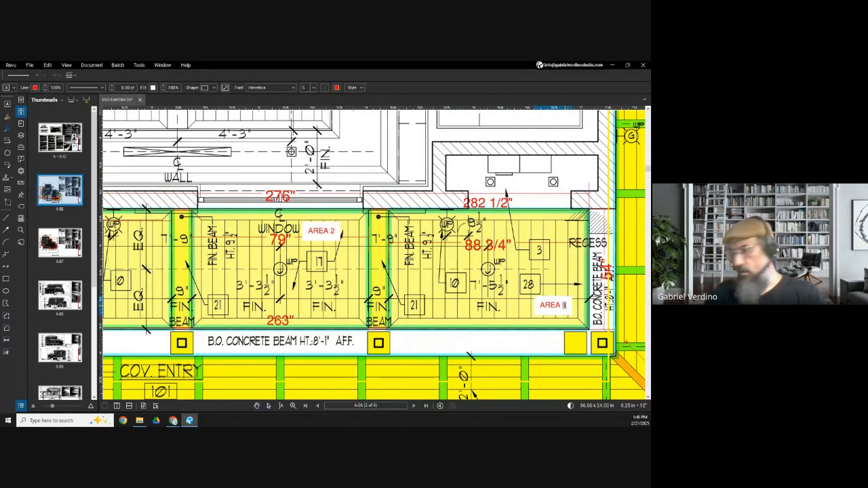
text(3)
click(545, 280)
- Save the drawing set with the three covered entry area labels
scroll(492, 293, down, 1)
drag(327, 311, 367, 300)
scroll(237, 246, down, 1)
drag(174, 276, 228, 267)
key(Escape)
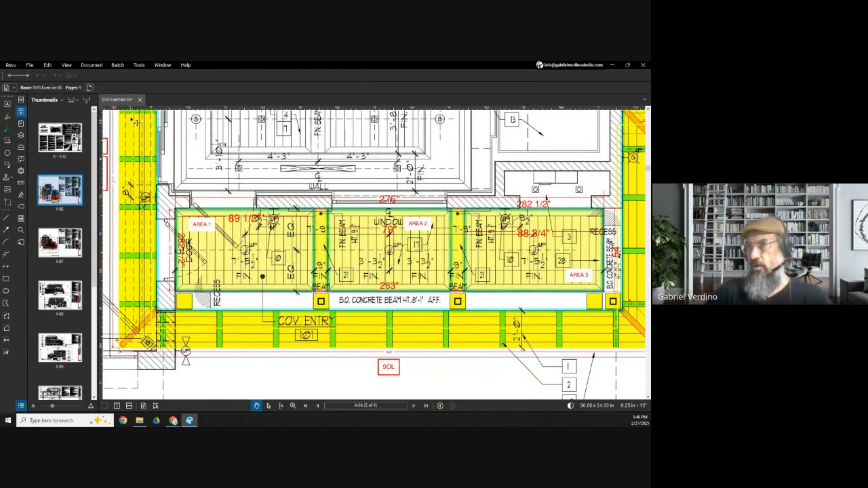
right_click(127, 100)
click(143, 103)
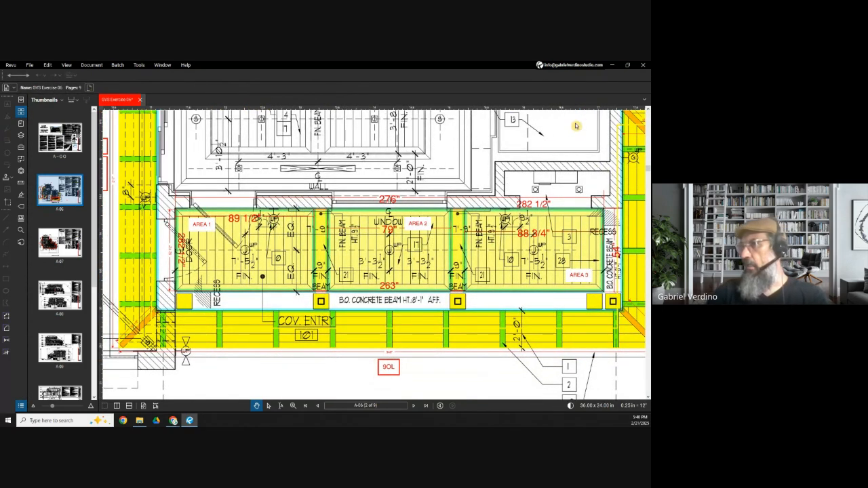
- Return to the estimate and check the quantity formula in row 43
click(612, 66)
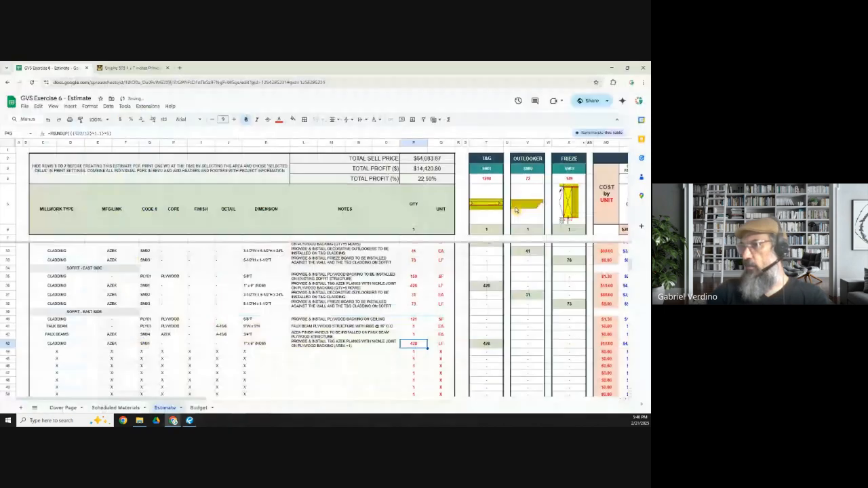
double_click(414, 345)
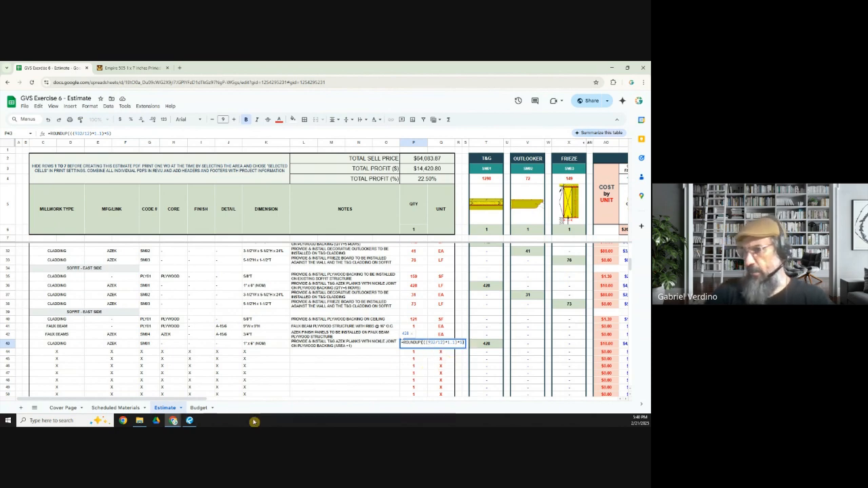
key(Escape)
- Switch to Revu and examine the AREA 3 ceiling bay and its edge at the recess on sheet A-06
click(192, 420)
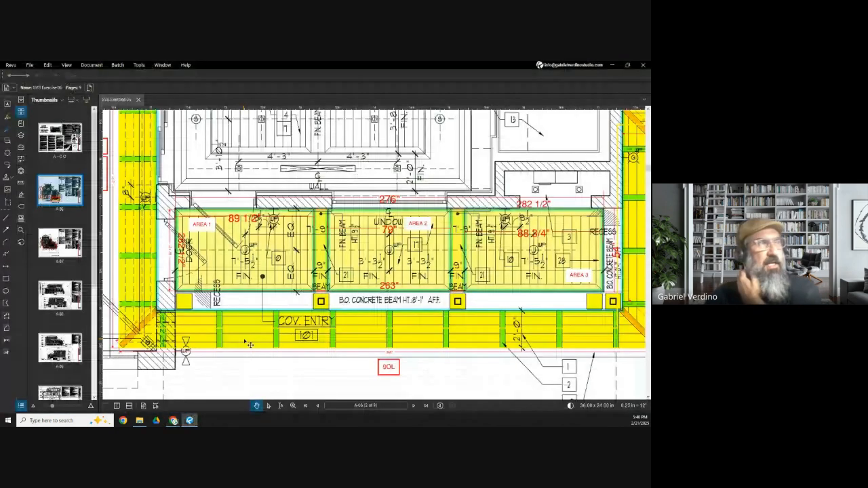
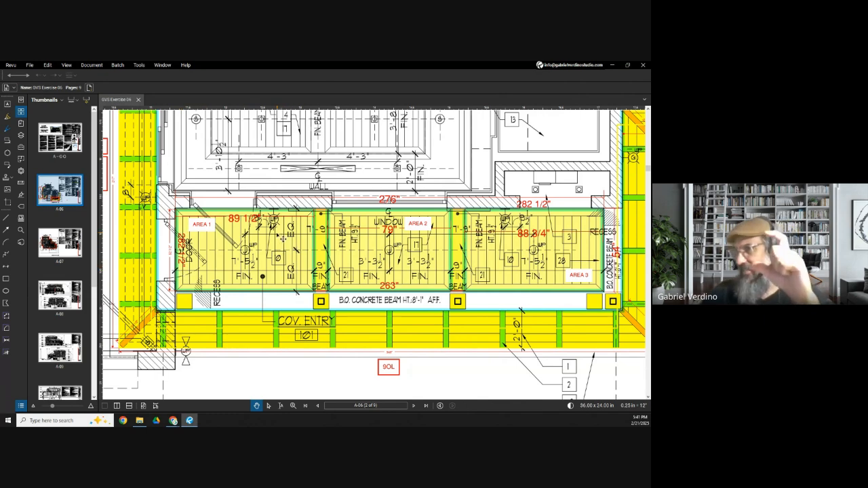
scroll(593, 251, up, 3)
drag(593, 252, 444, 248)
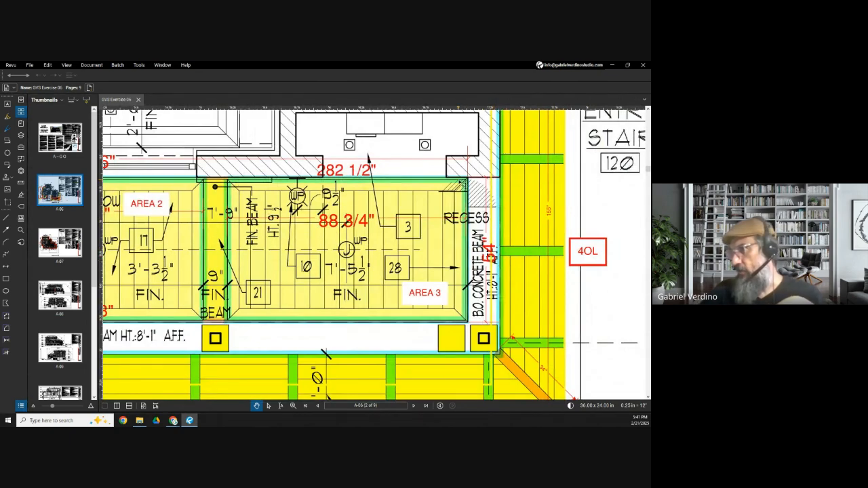
scroll(461, 186, down, 3)
scroll(443, 192, up, 3)
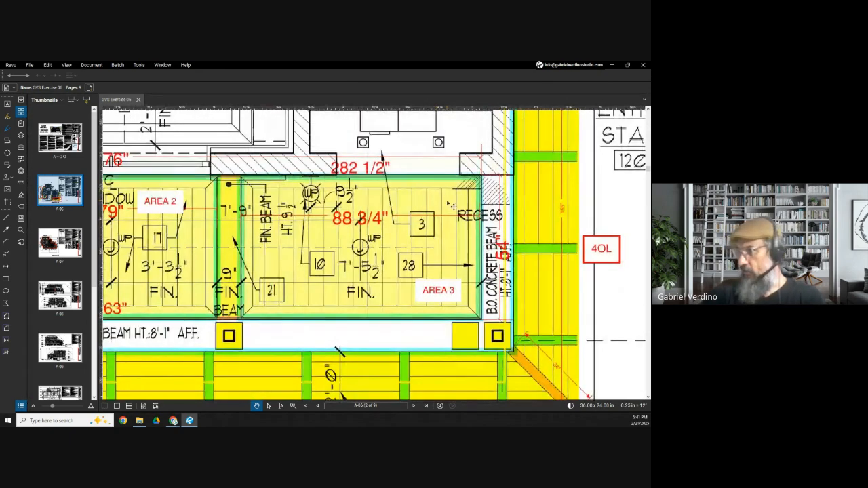
drag(443, 192, 376, 192)
key(r)
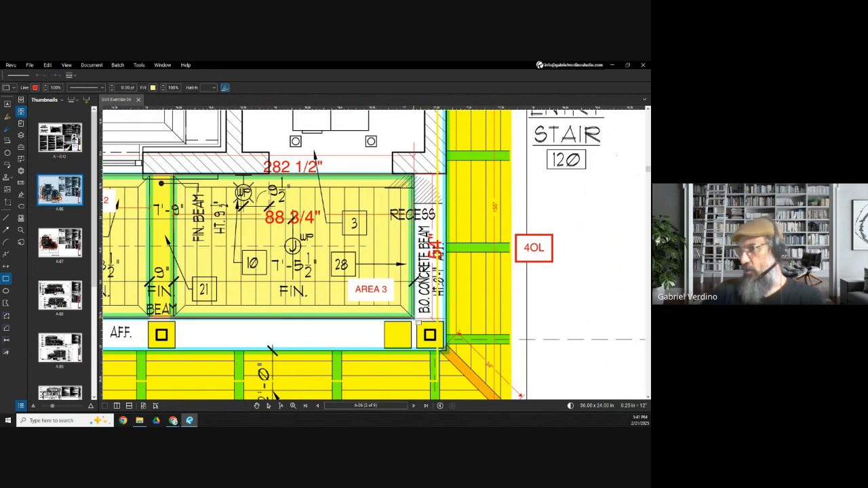
click(418, 321)
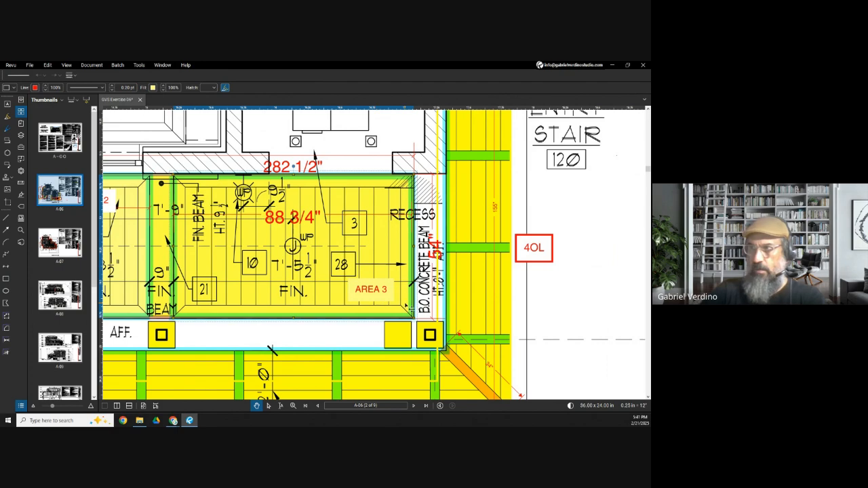
key(Delete)
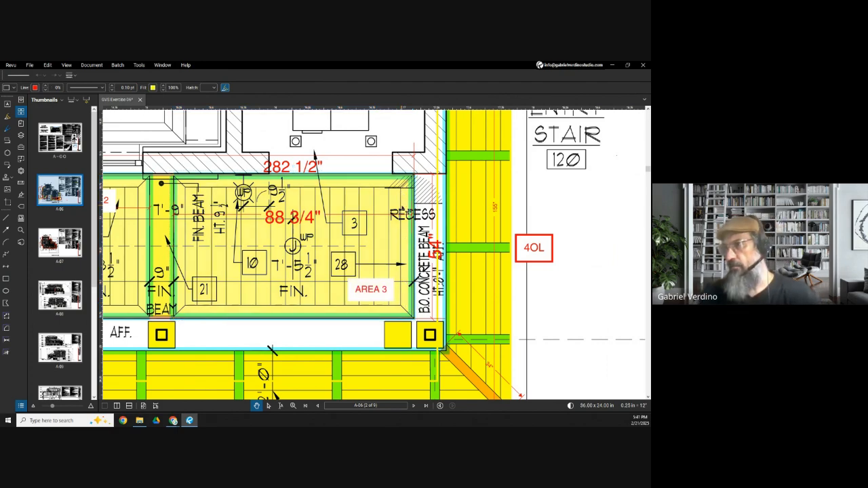
- Check AREA 1's dimensions on the plan, then return to the estimate and replace row 43's quantity formula with =(90/5.5)*54
scroll(403, 200, down, 5)
drag(117, 228, 176, 230)
scroll(176, 231, up, 3)
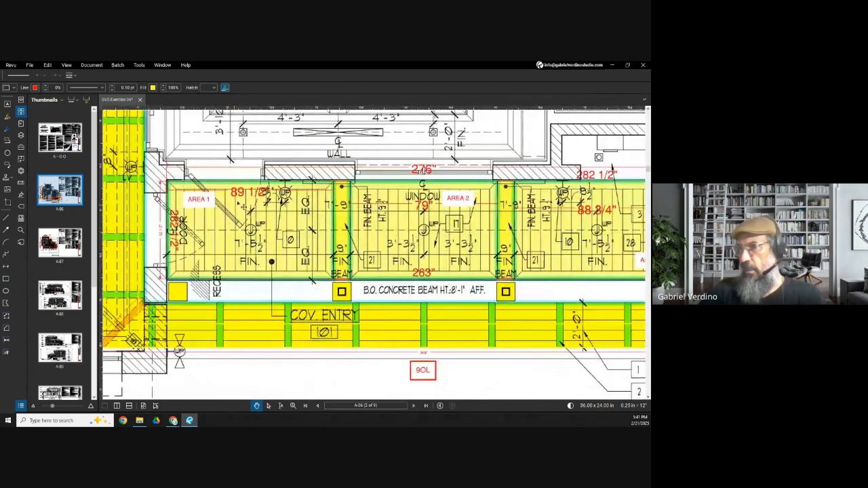
click(614, 66)
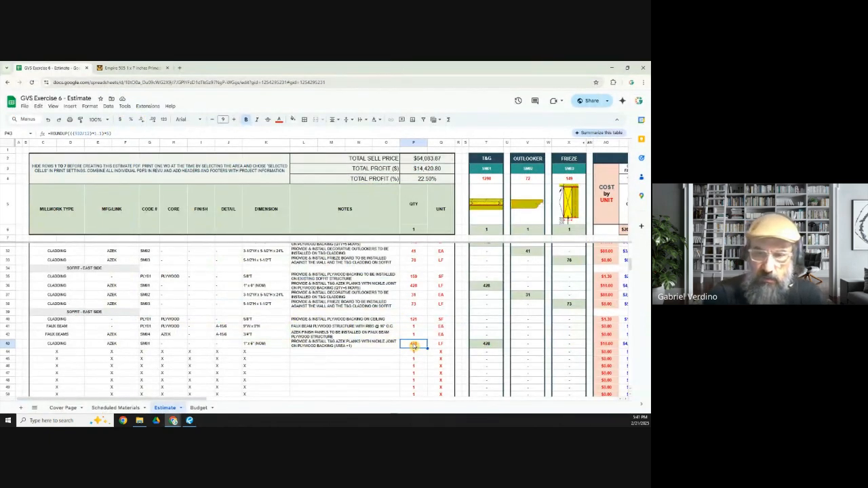
text(=)
text(98/5.5)
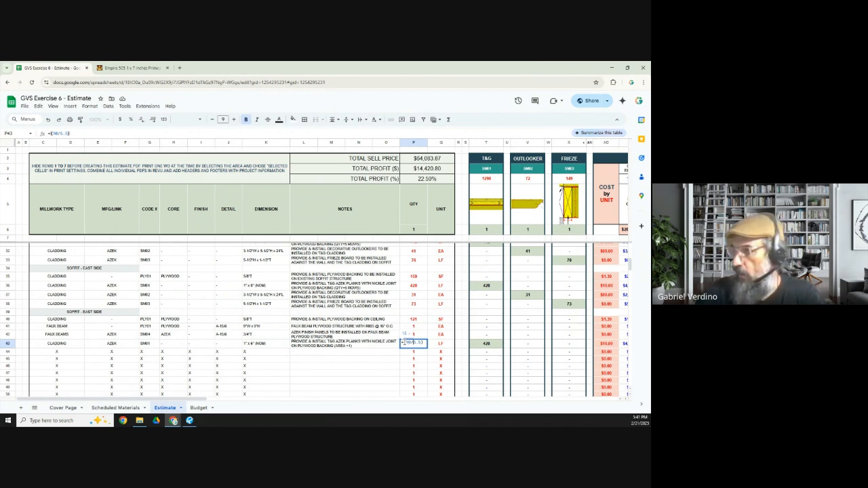
text(*2)
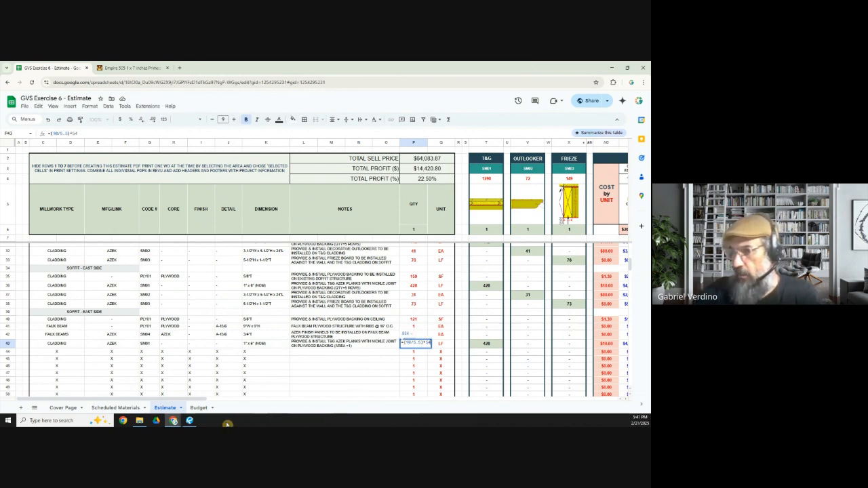
- Check the Area 3 dimensions on the Revu plan and divide the row 43 T&G quantity formula, (90/5.5)*54, by 12
click(190, 420)
scroll(534, 247, up, 5)
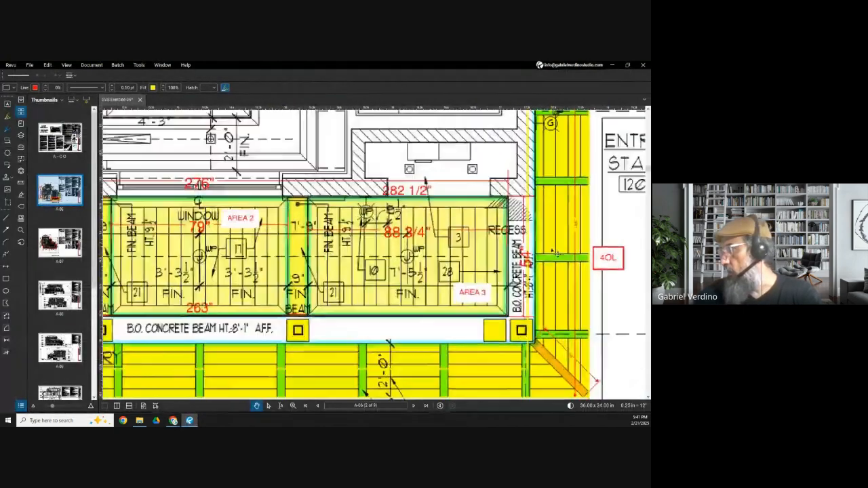
click(612, 65)
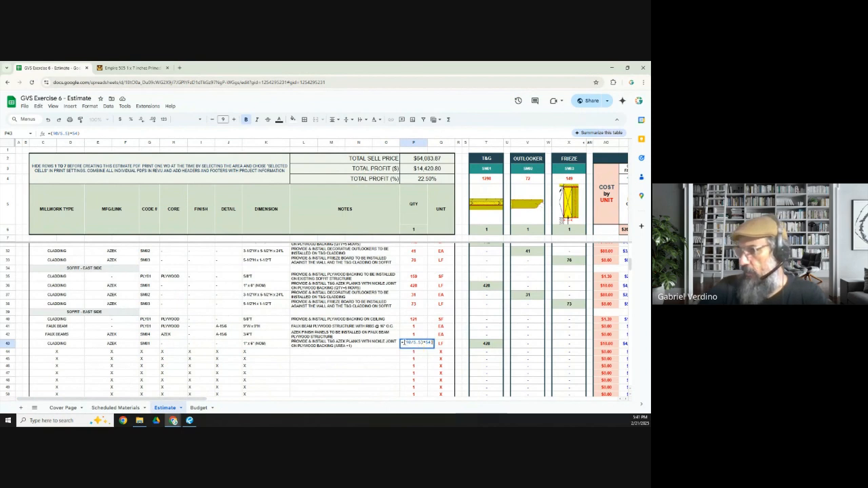
text(()
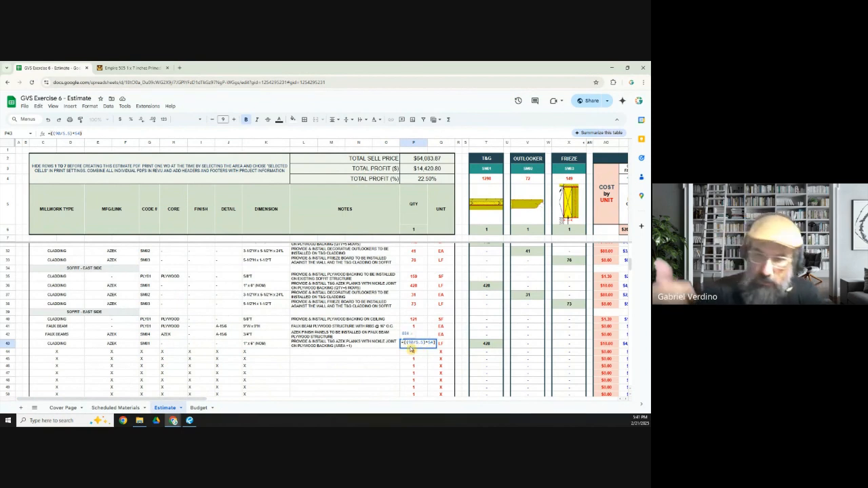
text(/12)
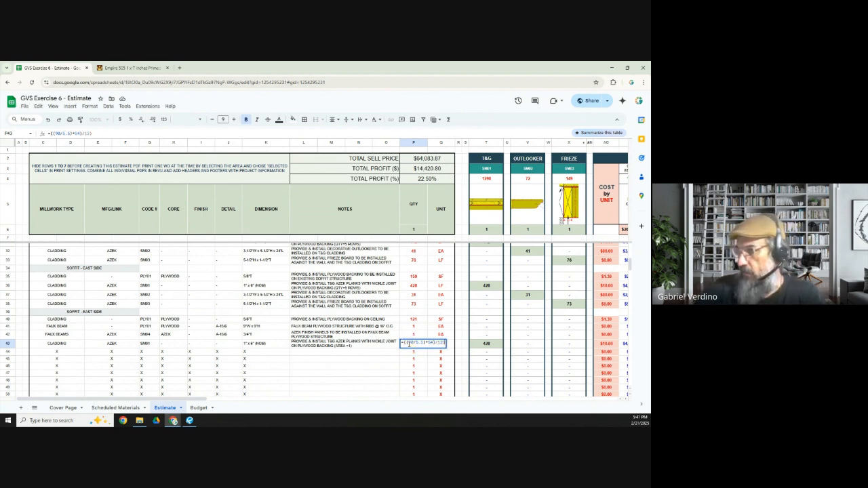
- Multiply the row 43 quantity formula by 1.1 and wrap the whole expression in ROUNDUP
text(()
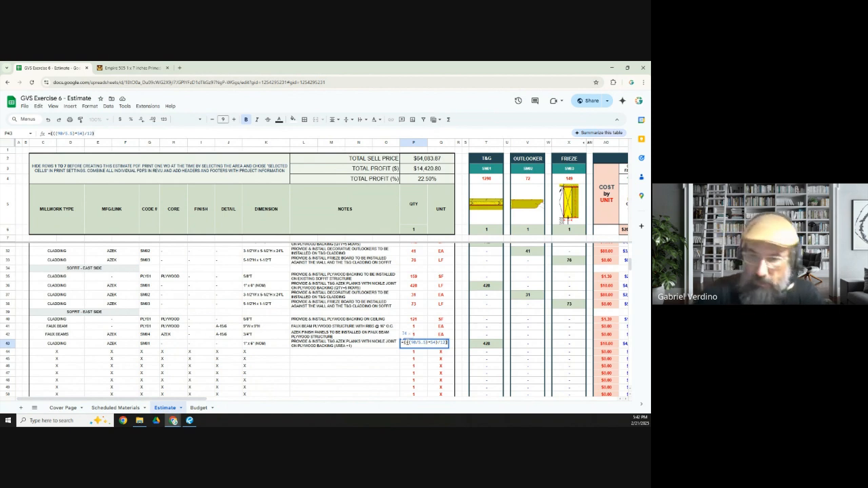
text(*1.1)
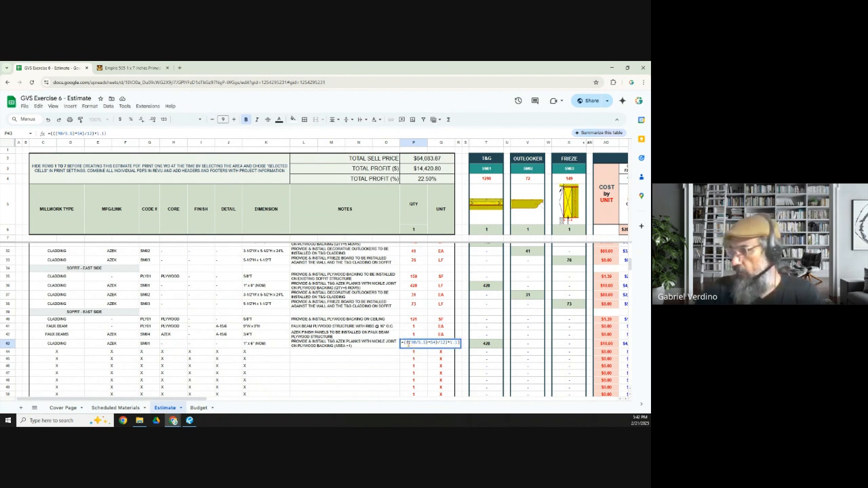
text(()
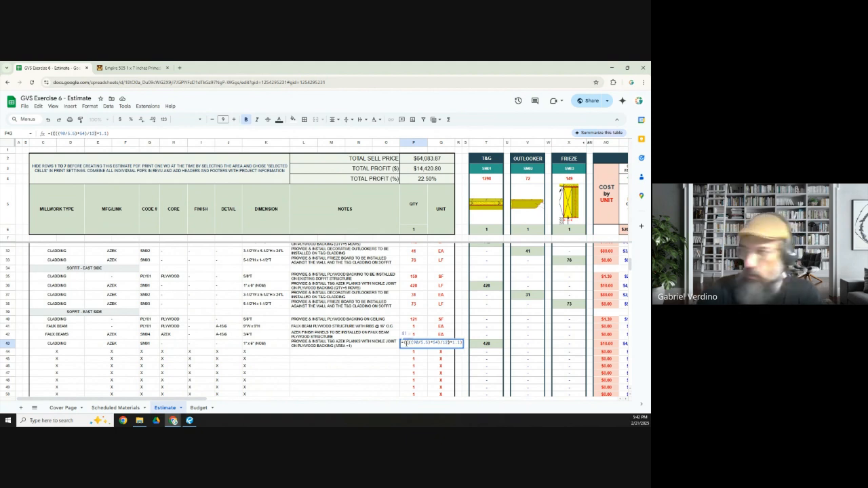
text(ROUNDUP)
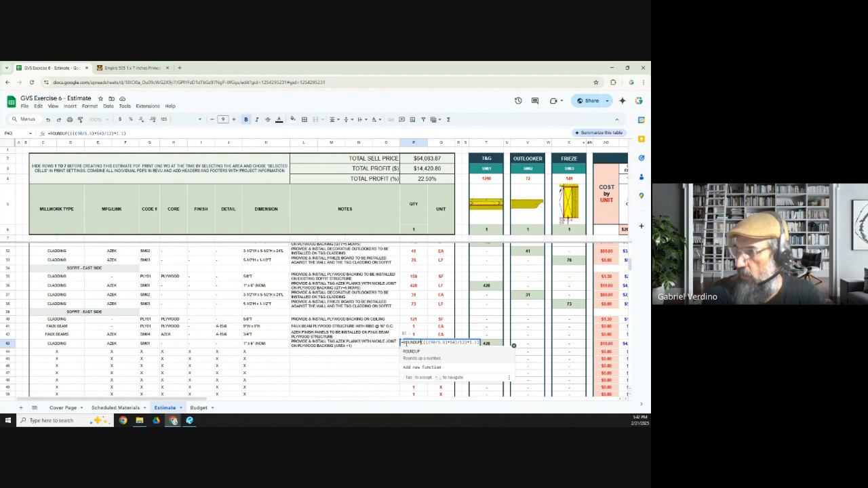
key(Tab)
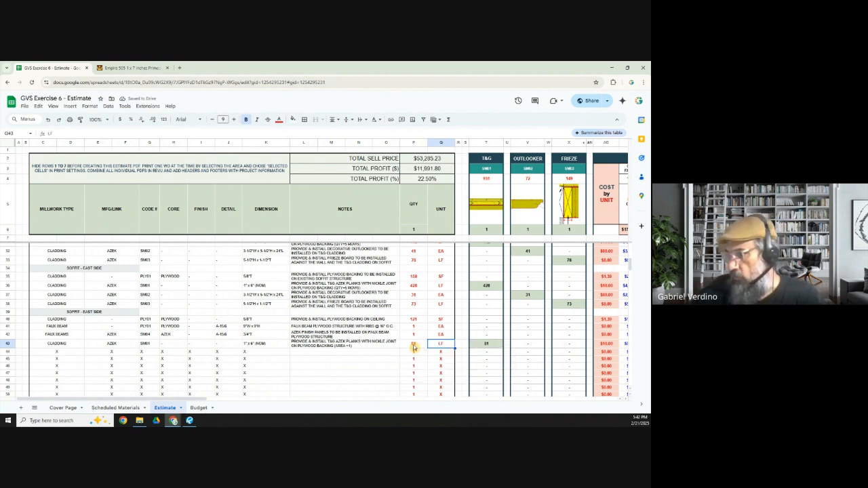
click(415, 345)
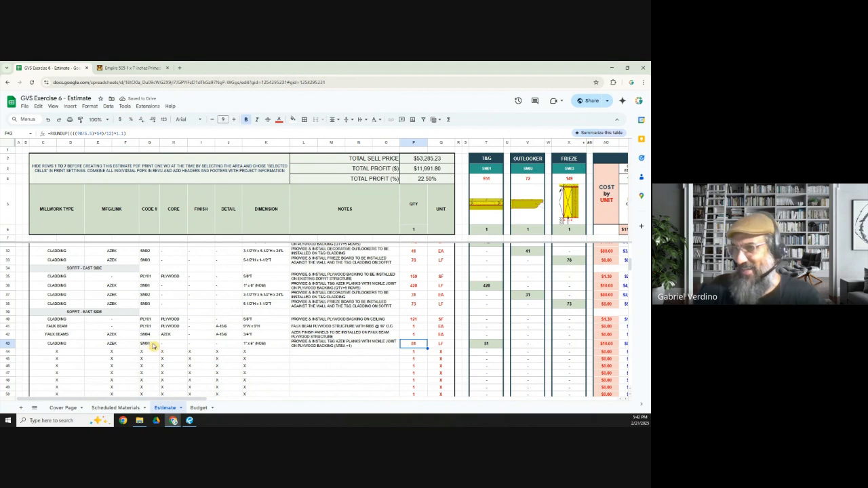
click(268, 346)
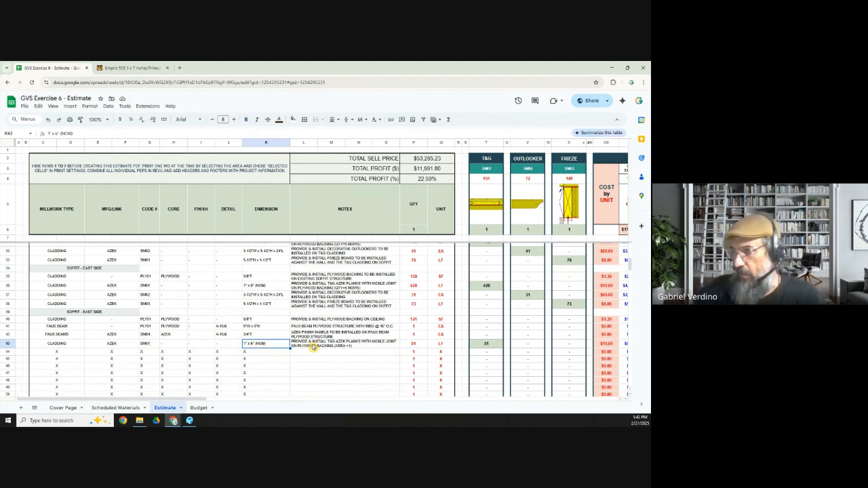
click(414, 345)
click(9, 344)
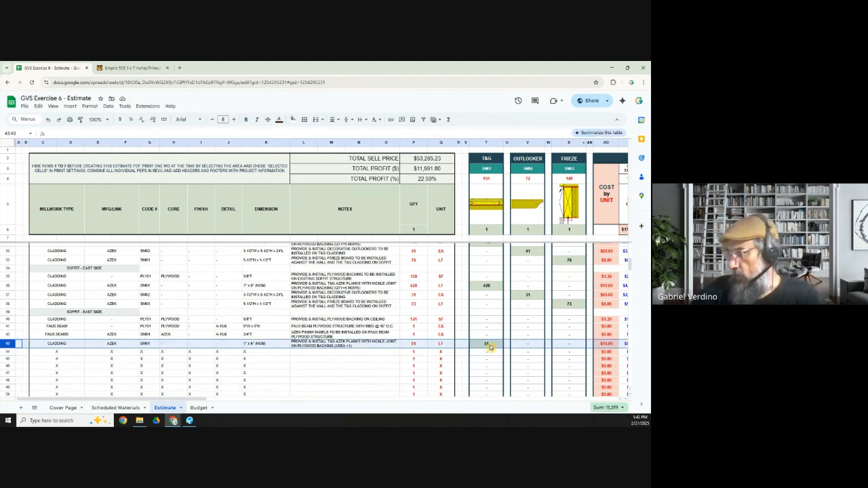
mouse_move(189, 401)
mouse_down()
mouse_move(512, 401)
mouse_move(197, 401)
mouse_up()
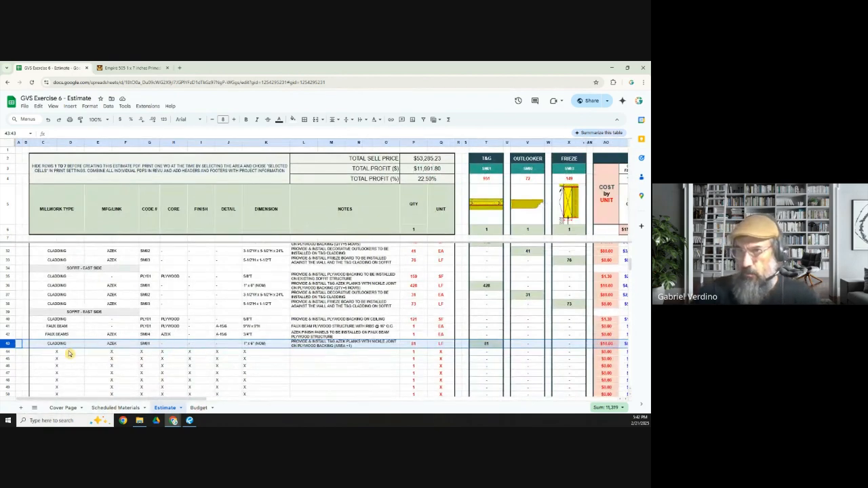
- Duplicate the T&G cladding line from row 43 into row 44
click(6, 344)
key(ctrl+c)
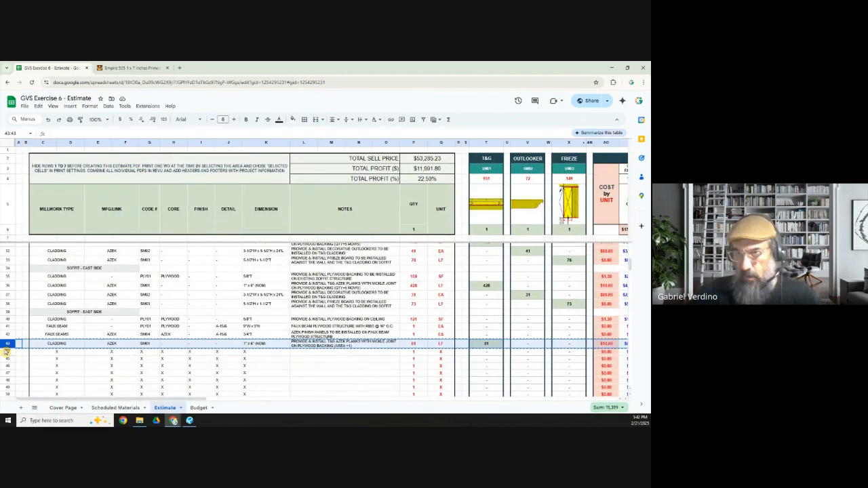
click(6, 353)
key(ctrl+v)
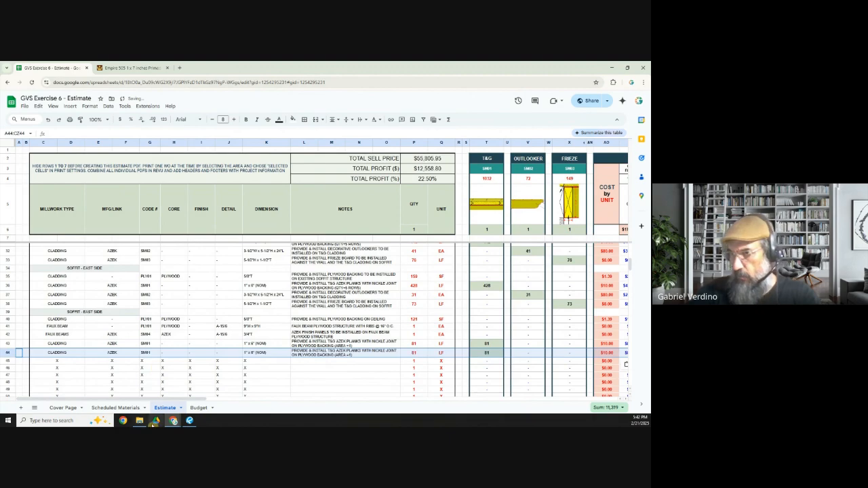
- Look up the Area 2 width on the Revu plan and set the width in the row 44 quantity formula to 79
click(189, 420)
scroll(365, 259, up, 3)
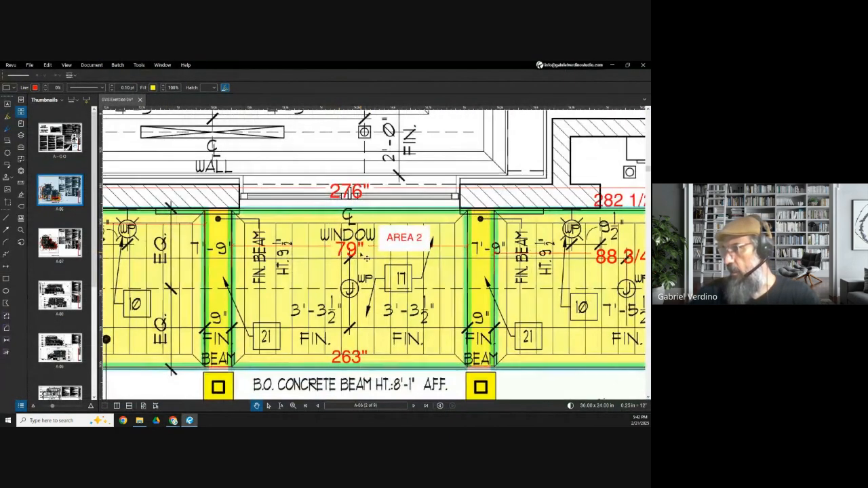
key(alt+Tab)
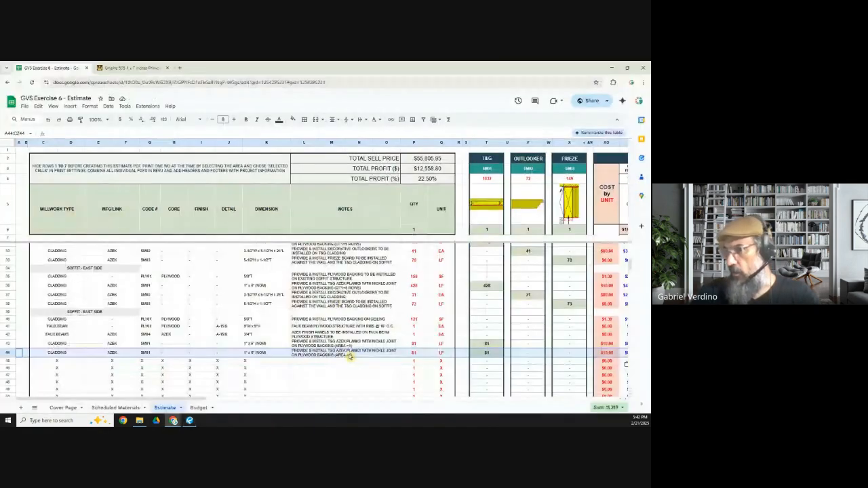
double_click(416, 352)
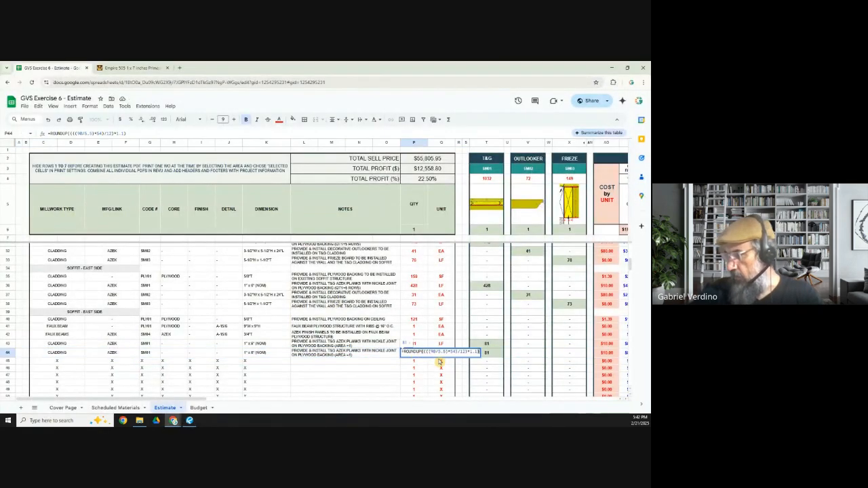
click(436, 352)
key(BackSpace)
key(BackSpace)
text(79)
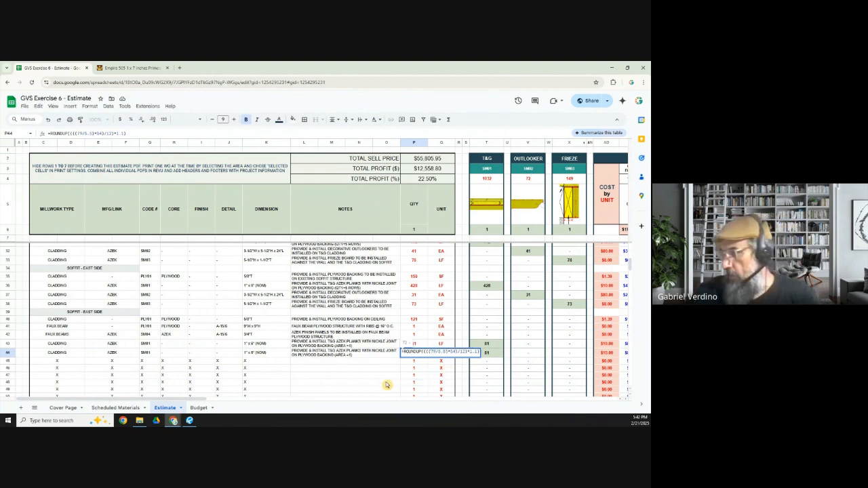
key(Tab)
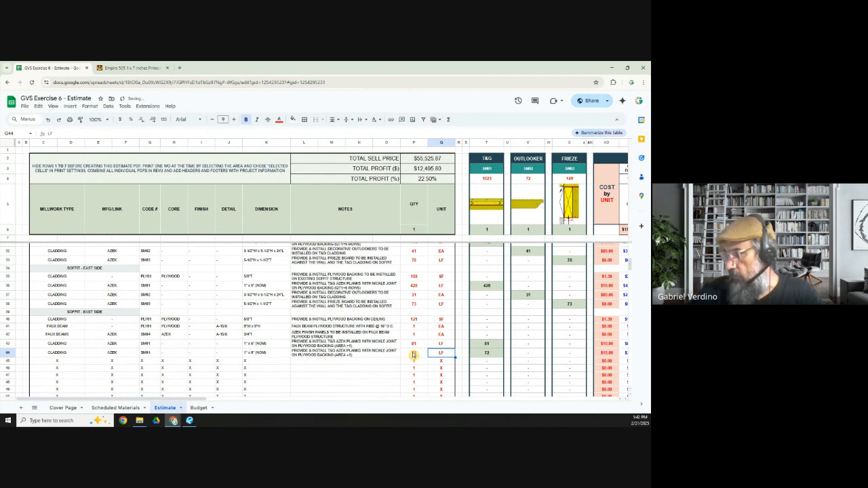
- Change the area number in the row 44 cladding note to 2
click(8, 353)
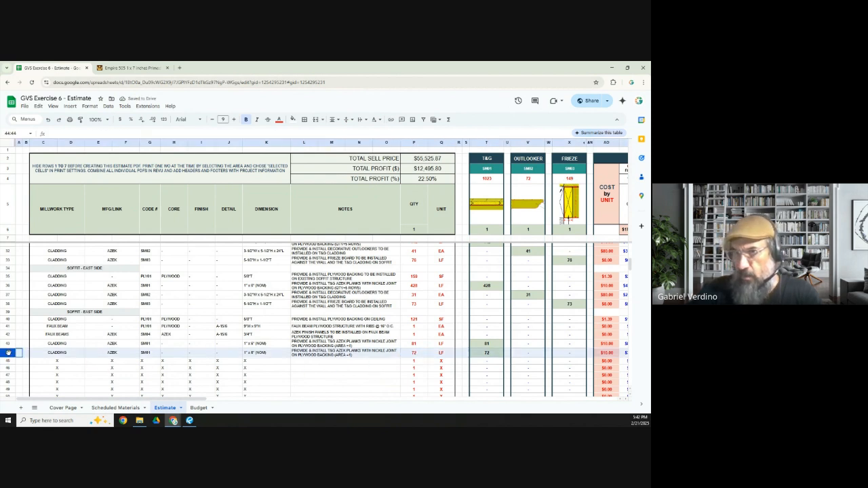
click(346, 355)
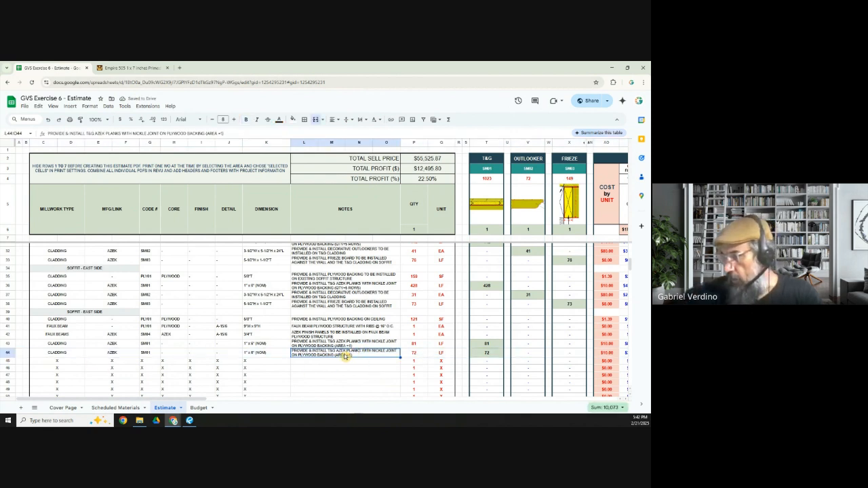
double_click(346, 356)
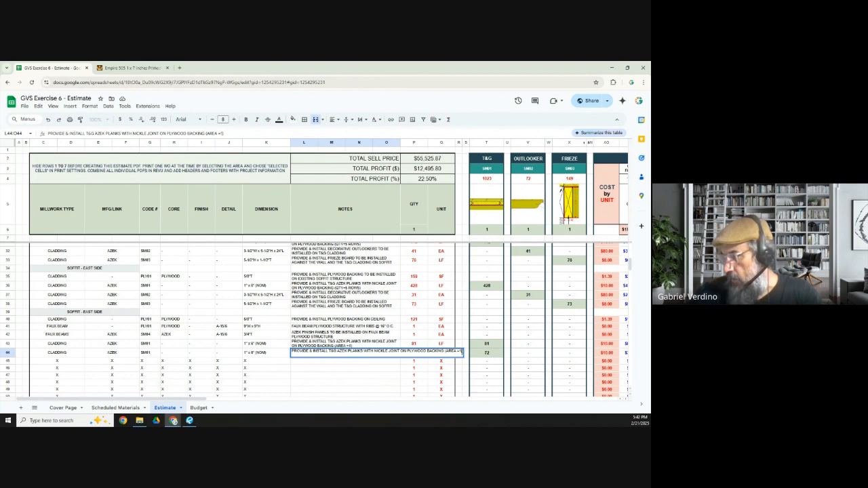
click(403, 376)
- Duplicate the row 44 cladding line into row 45 and change the area number in its note to 3
key(ctrl+c)
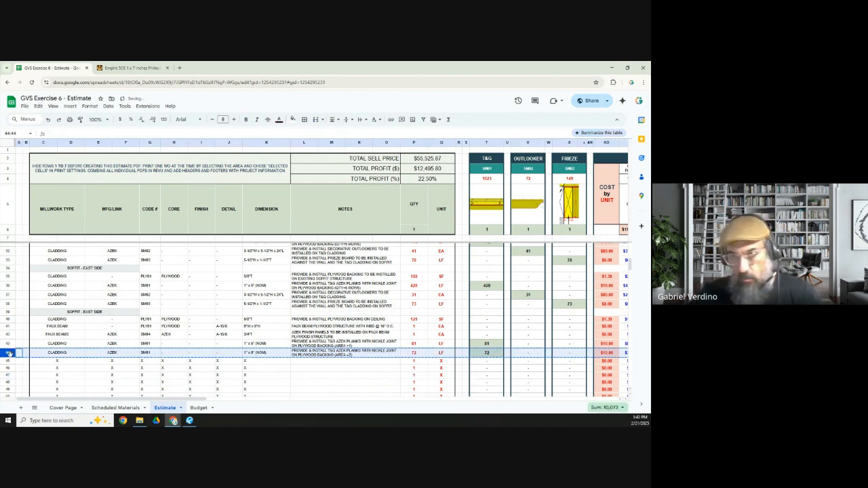
click(9, 363)
key(ctrl+v)
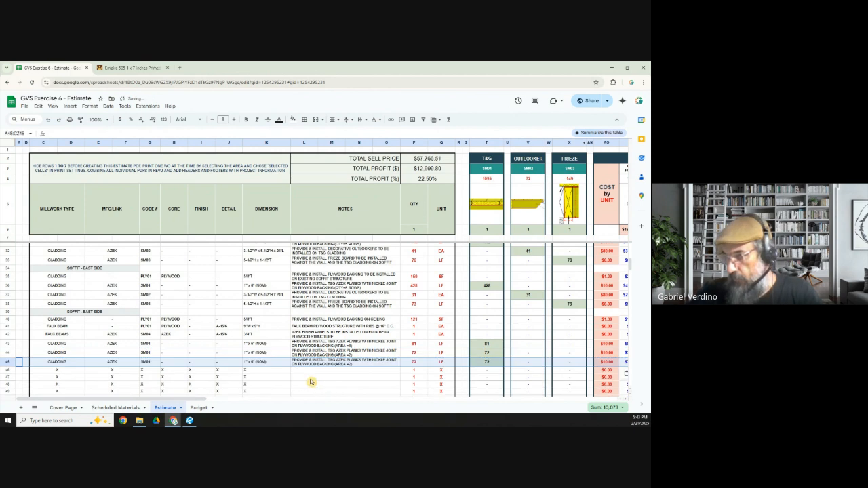
click(346, 363)
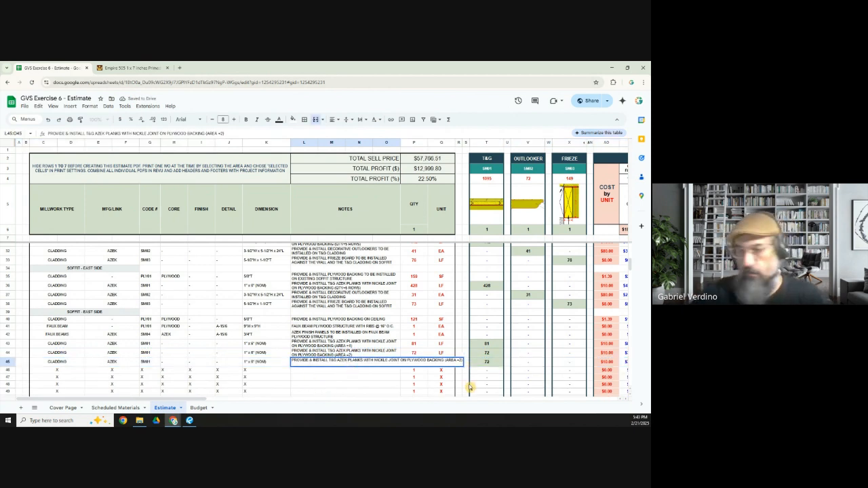
click(387, 327)
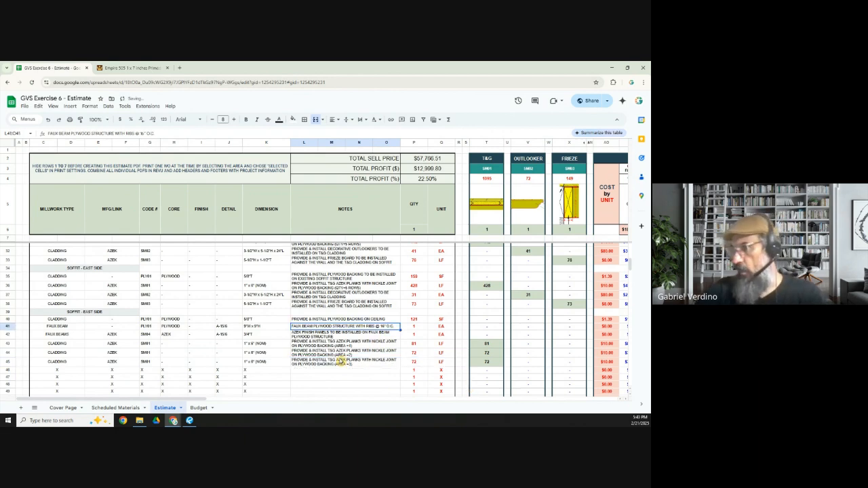
- Look up the Area 3 width on the Revu plan and set the width in the row 45 quantity formula to 89
click(191, 421)
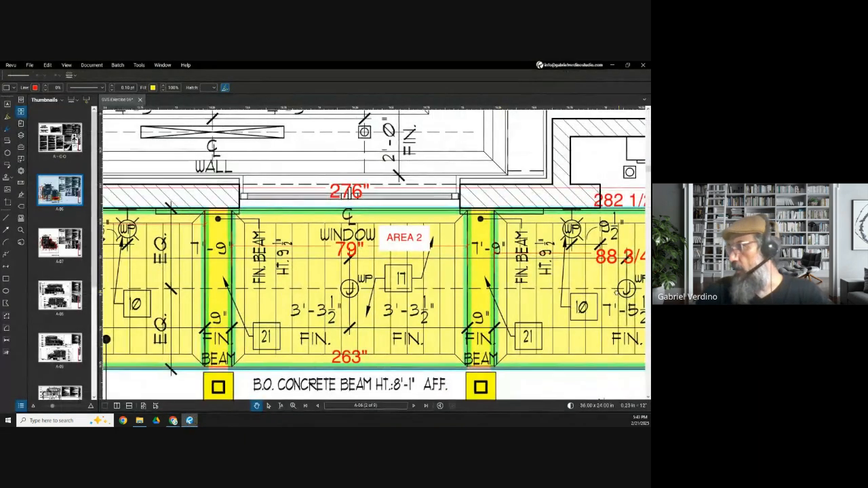
scroll(405, 398, right, 3)
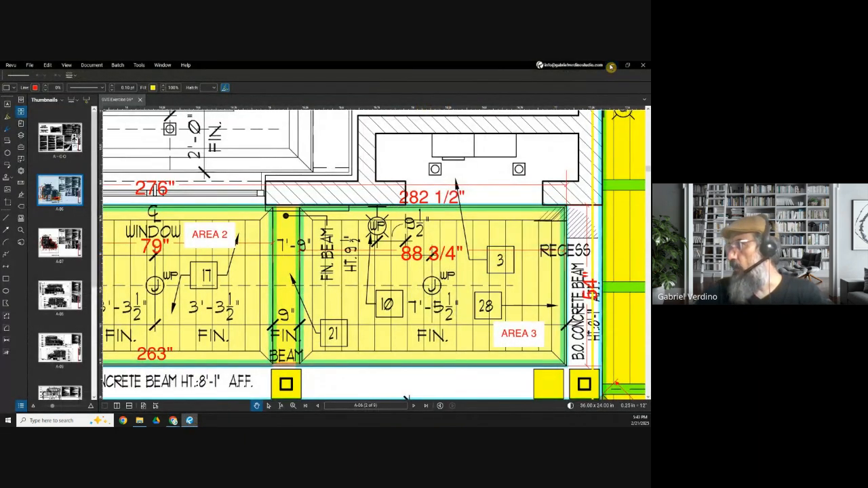
click(612, 65)
double_click(412, 362)
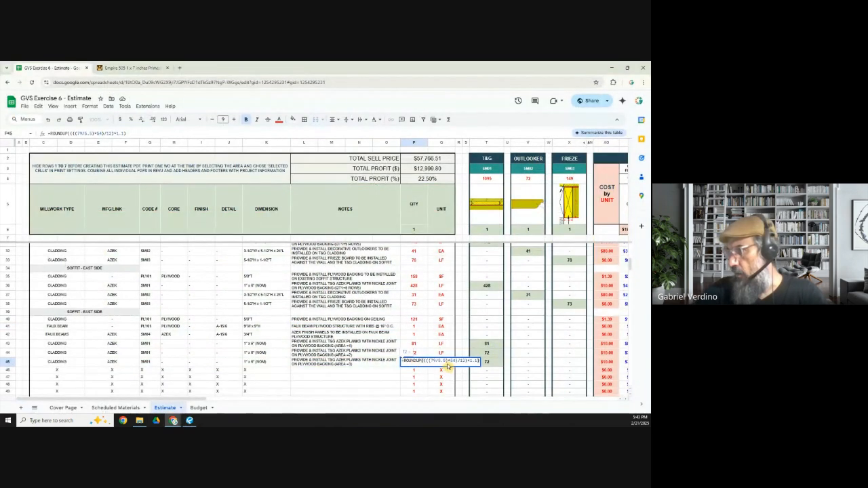
key(BackSpace)
text(8)
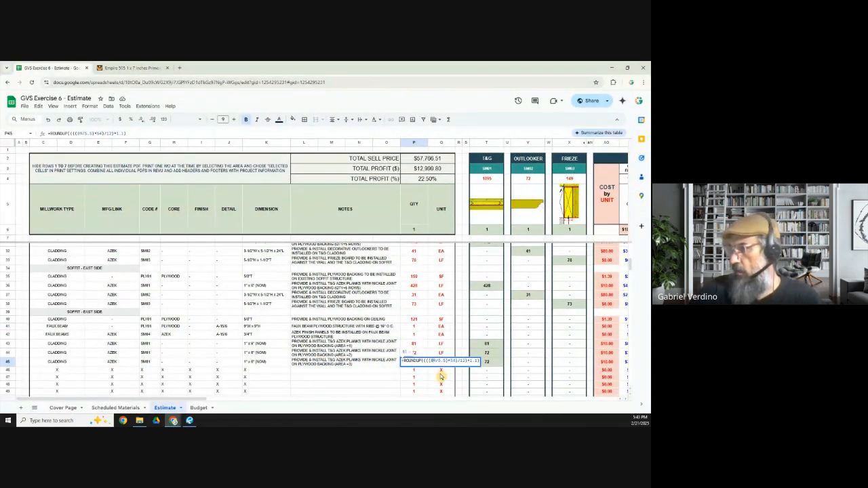
key(Tab)
click(410, 365)
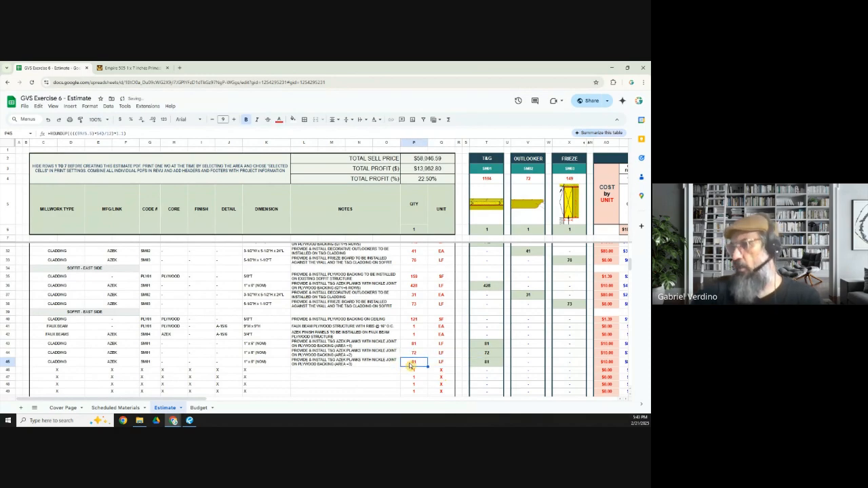
- Examine covered entry soffit Areas 1 to 3 on the Revu plan, then return to the estimate spreadsheet
click(191, 421)
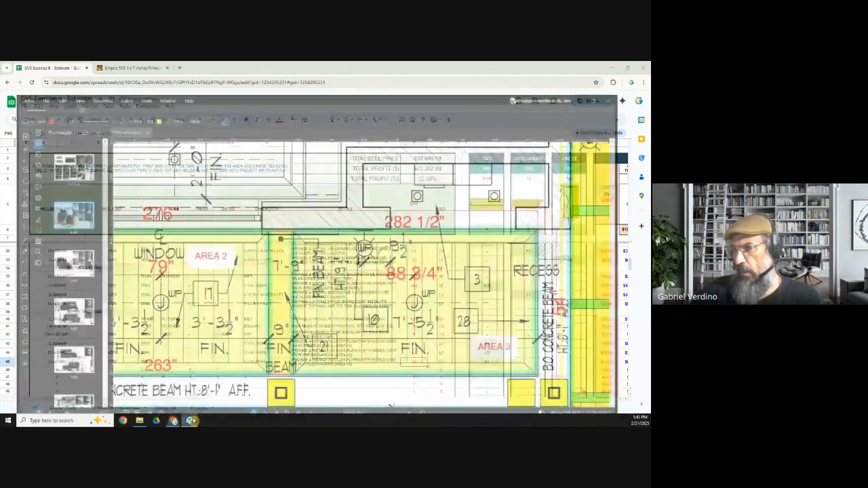
drag(96, 359, 194, 359)
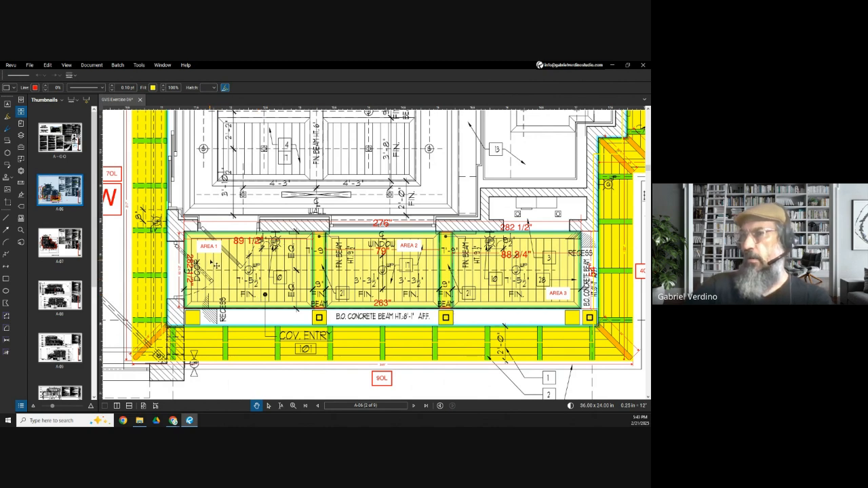
scroll(213, 255, up, 1)
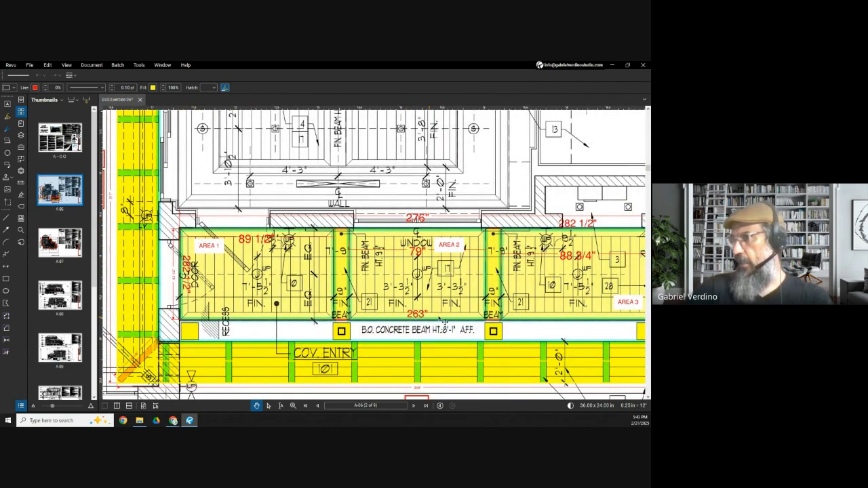
drag(537, 291, 543, 265)
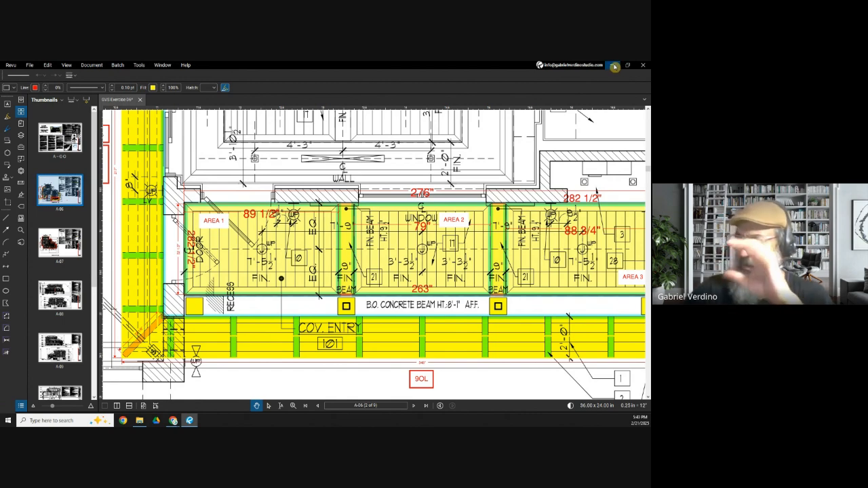
click(614, 66)
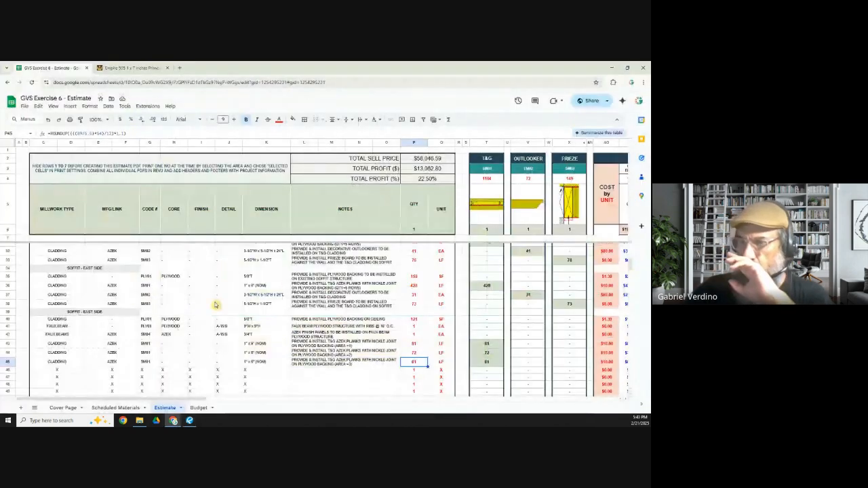
- Start a new line in row 46 with millwork type TRIM and manufacturer entry CROWN MOLDING
click(59, 372)
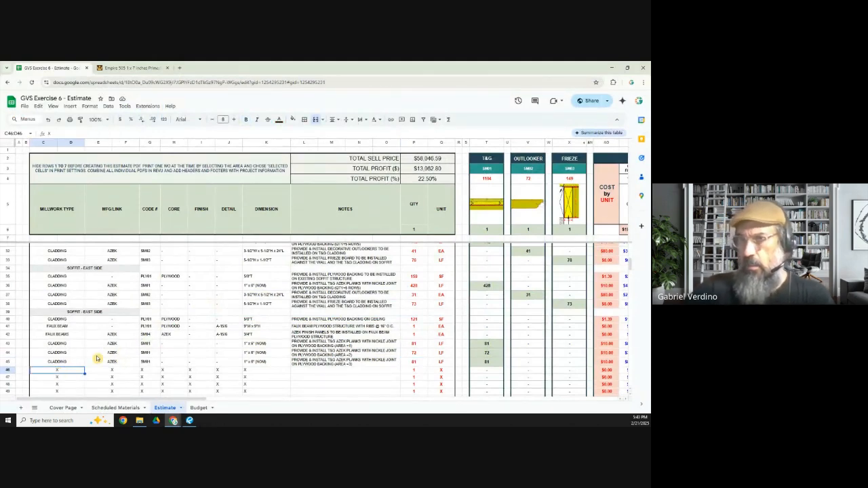
text(TRIM)
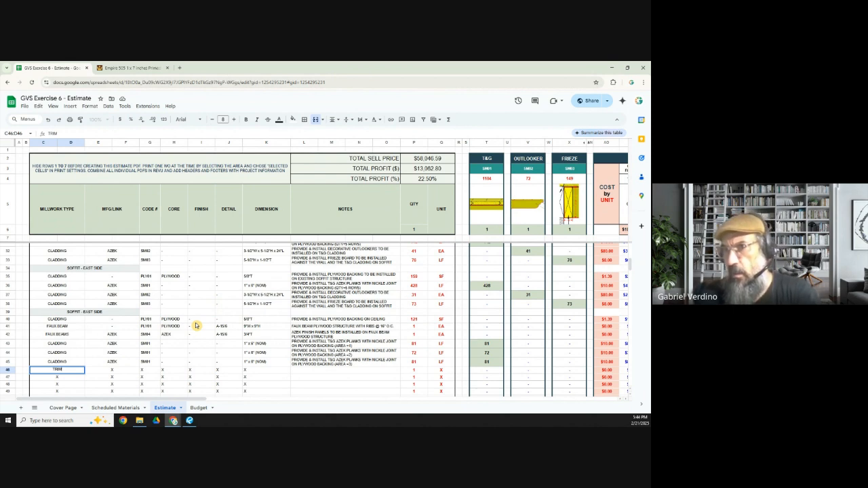
key(Tab)
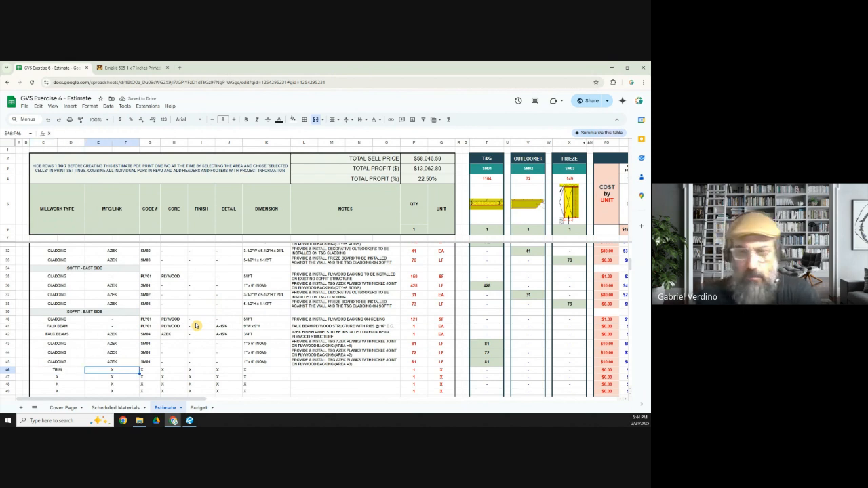
text(CROWN MOLDING)
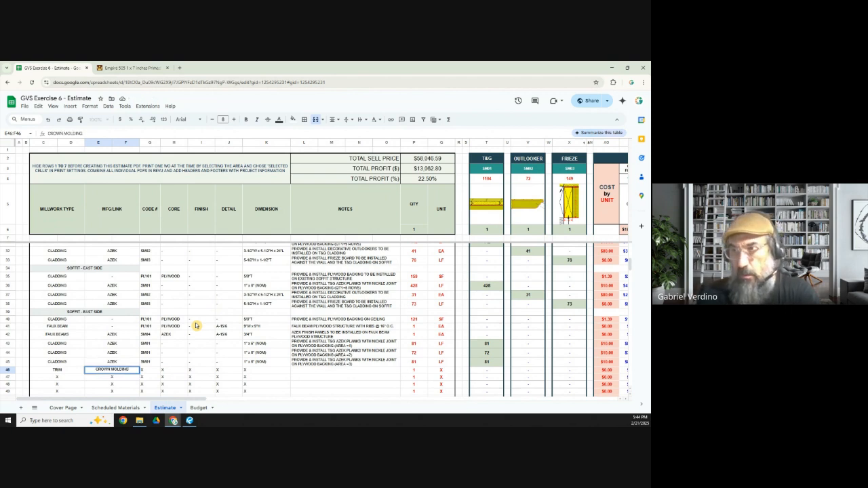
key(Tab)
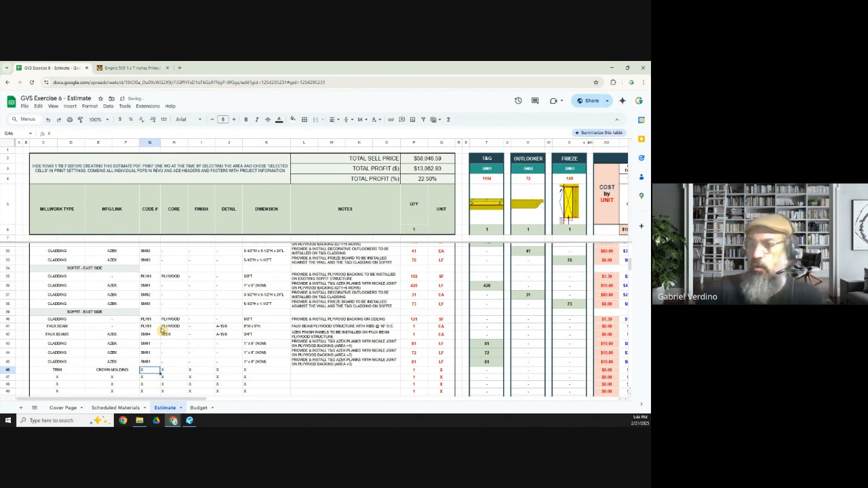
- Look up the crown molding codes in Scheduled Materials and fill row 46 with code TR01-TR02, core MDF and finish PRIMED
click(115, 408)
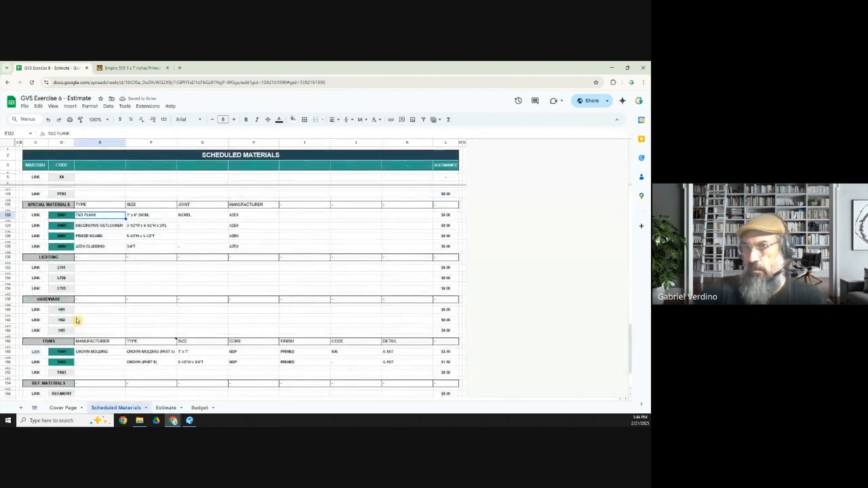
click(88, 352)
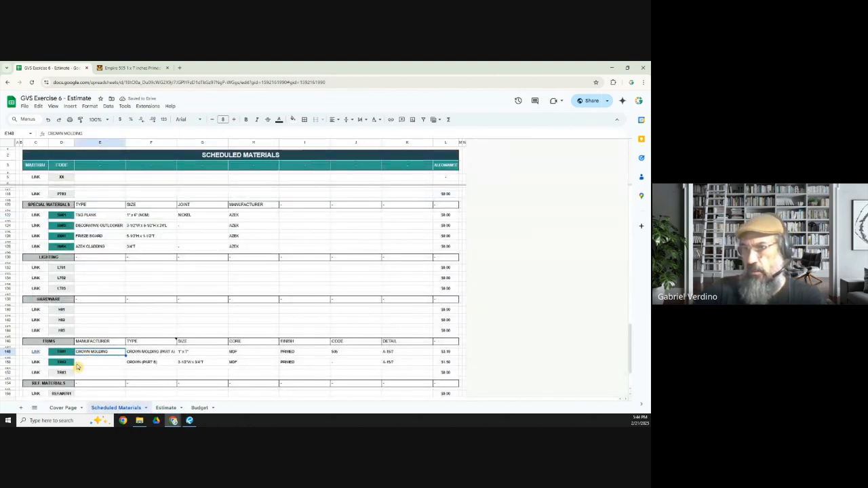
click(165, 408)
text(TR01-TR02)
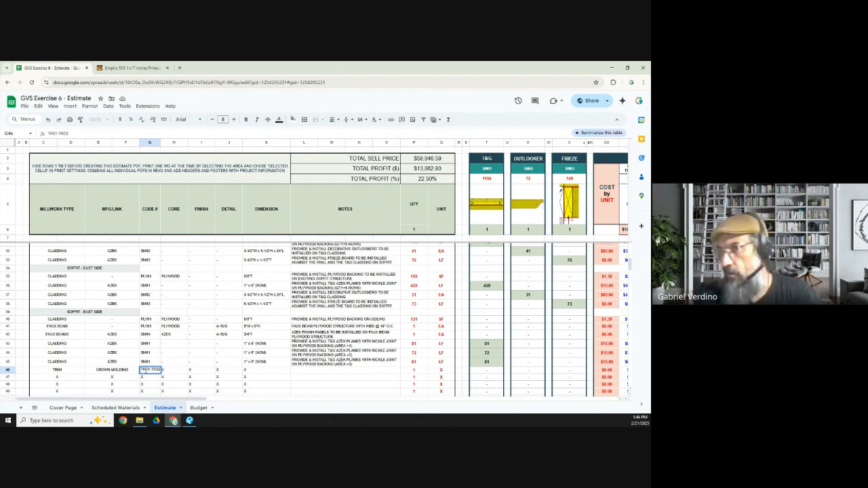
key(Tab)
text(MDF)
key(Tab)
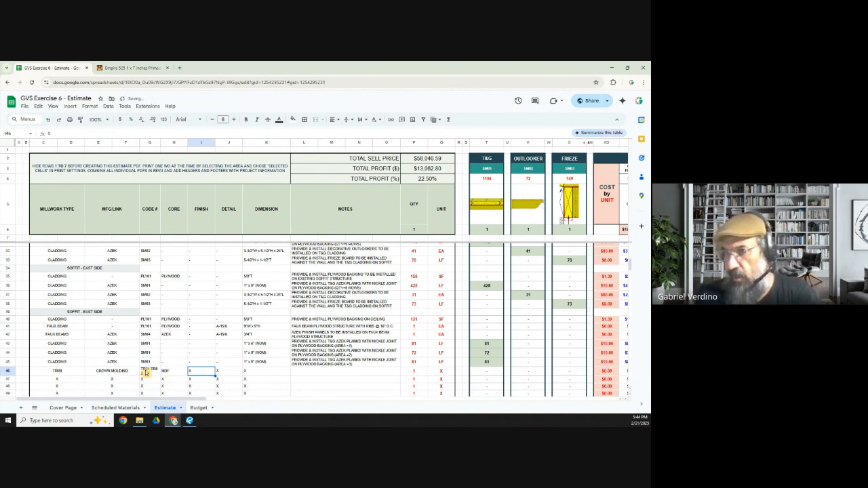
text(PRIMED)
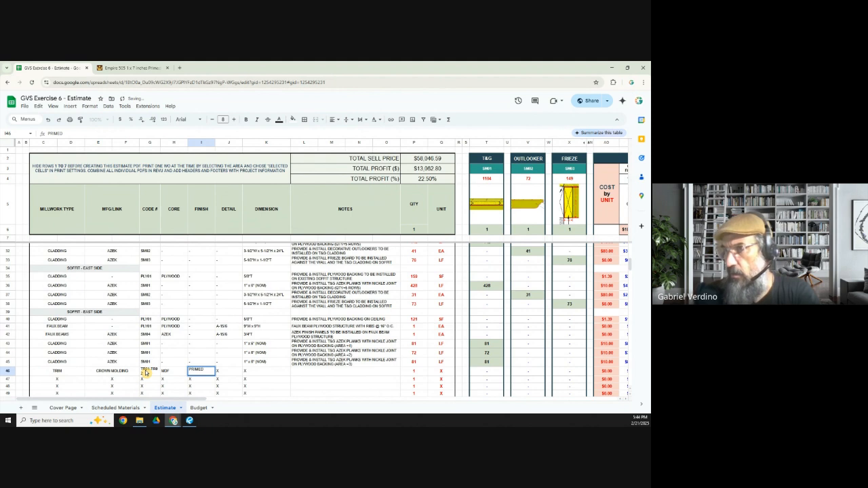
key(Tab)
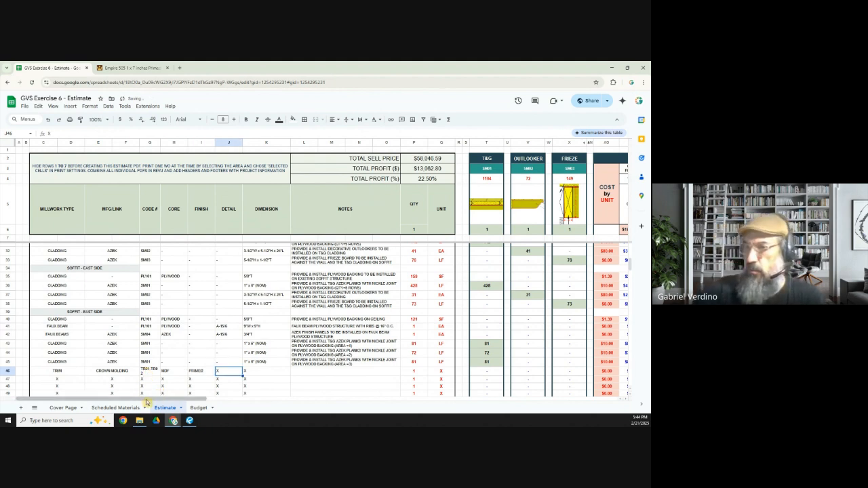
- Look up the crown molding detail reference in Scheduled Materials and enter A-15/7 as the row 46 detail
click(125, 409)
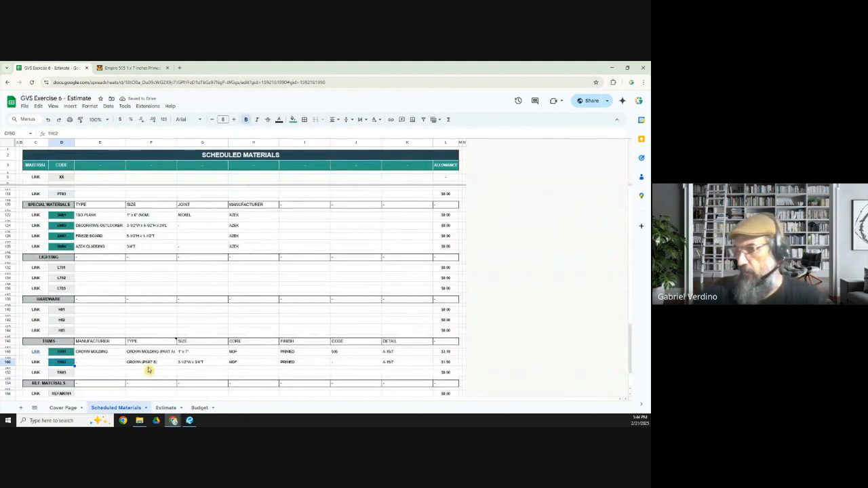
click(402, 354)
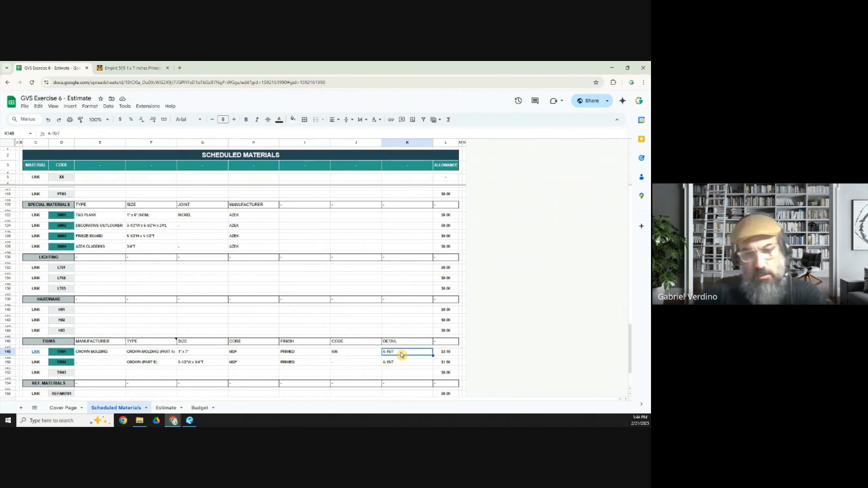
click(166, 408)
click(219, 372)
text(A-15/7)
click(259, 374)
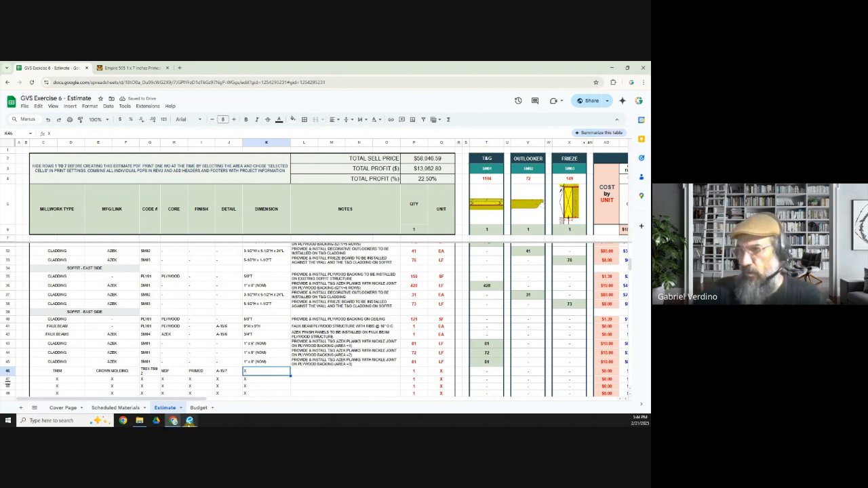
- Switch to Revu, open sheet A-15 and examine the 2-piece crown detail
click(190, 420)
scroll(55, 337, down, 5)
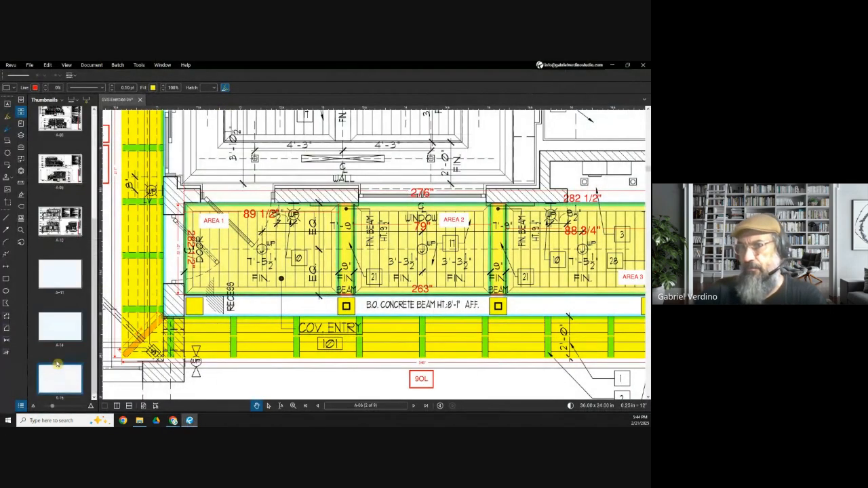
click(59, 389)
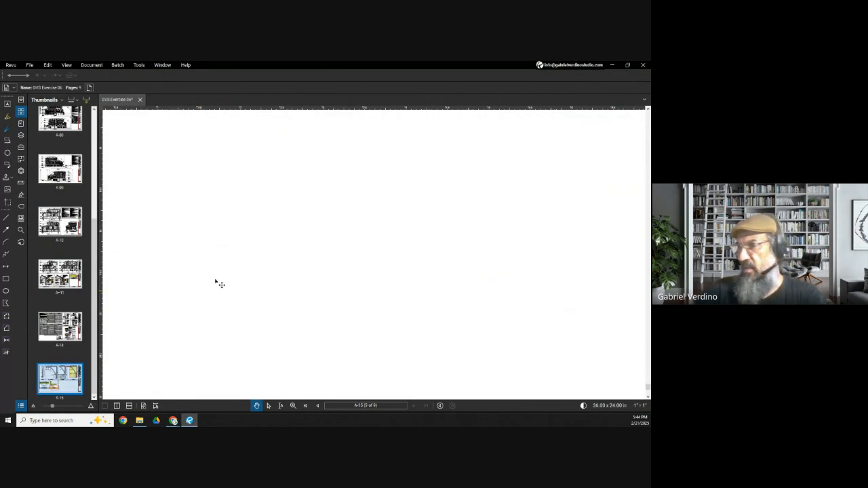
scroll(417, 261, up, 3)
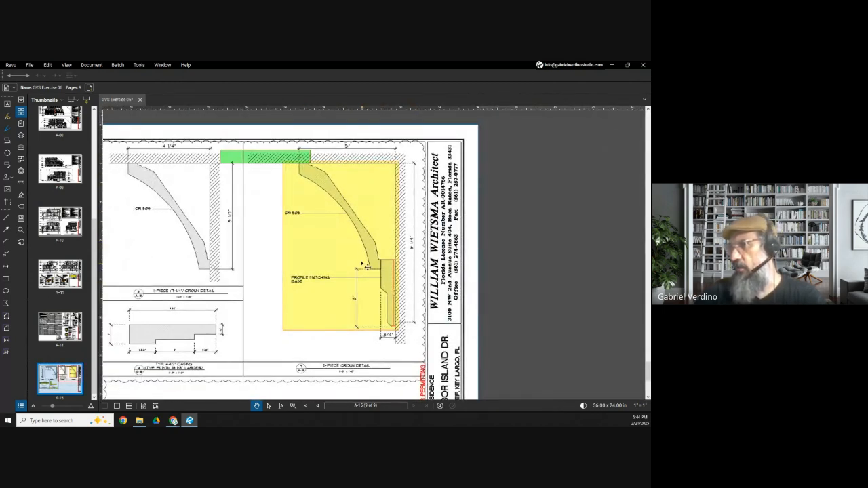
scroll(413, 320, up, 2)
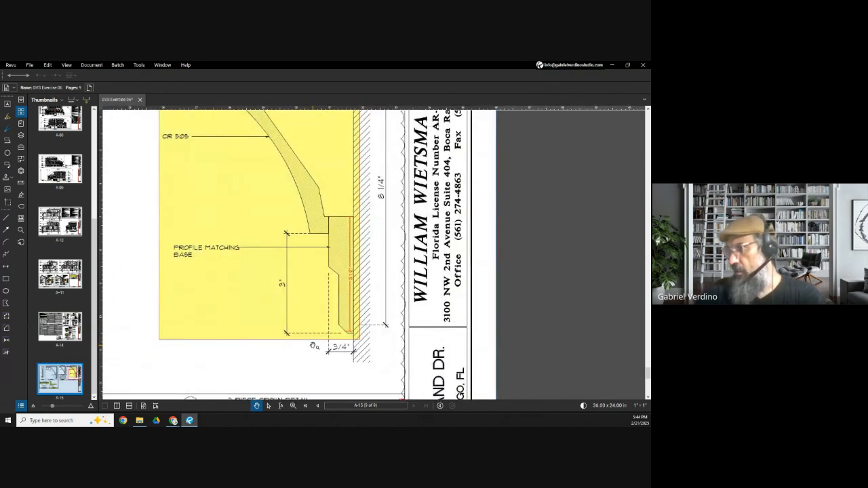
scroll(305, 346, down, 1)
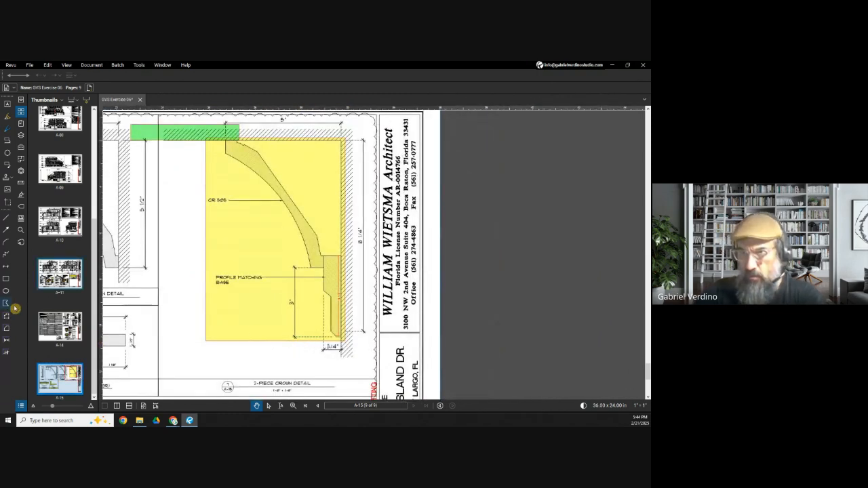
- Measure the overall height of the 2-piece crown along the wall line, from the ceiling to the bottom of the base profile
click(6, 339)
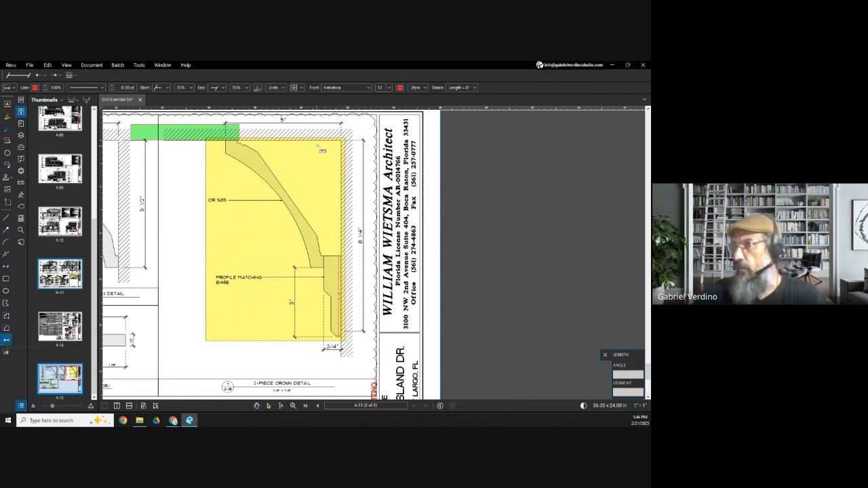
click(342, 143)
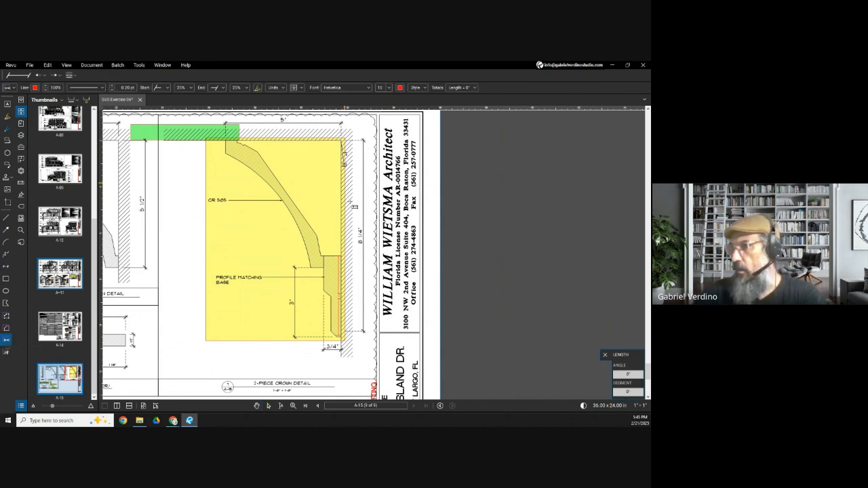
scroll(341, 337, up, 2)
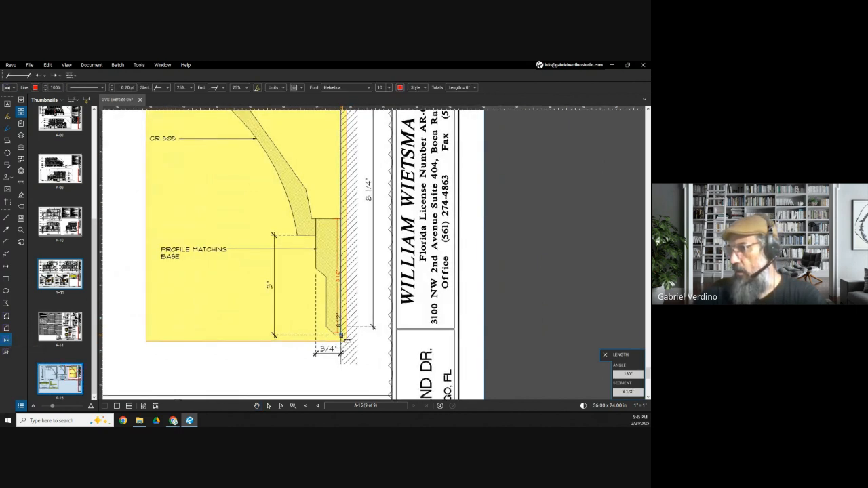
click(341, 336)
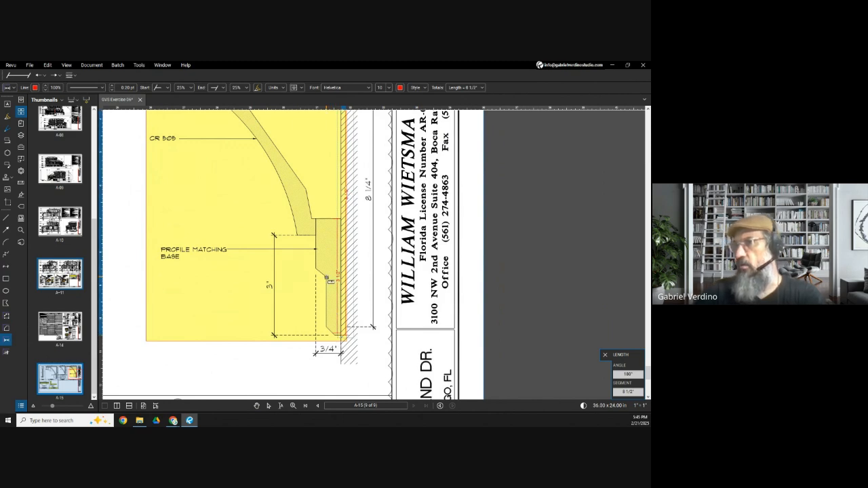
scroll(330, 278, down, 2)
key(Escape)
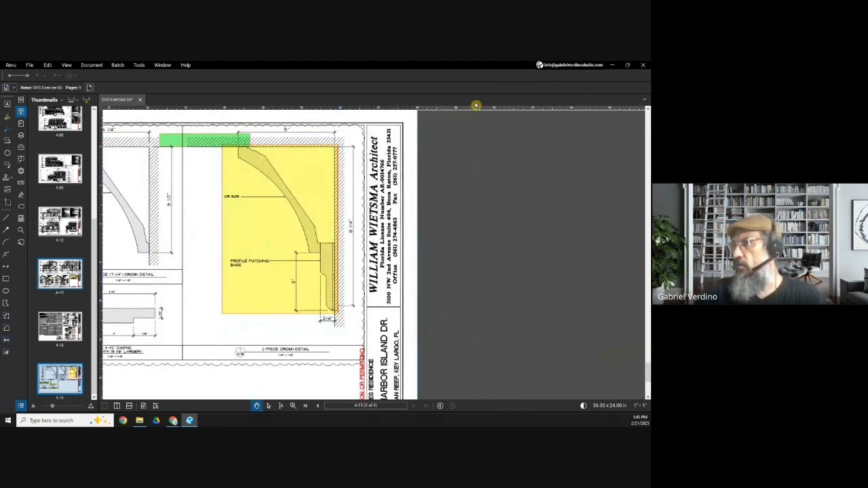
- Return to the estimate spreadsheet and set the row 46 dimension to 8-1/2"H x 5"D
click(612, 65)
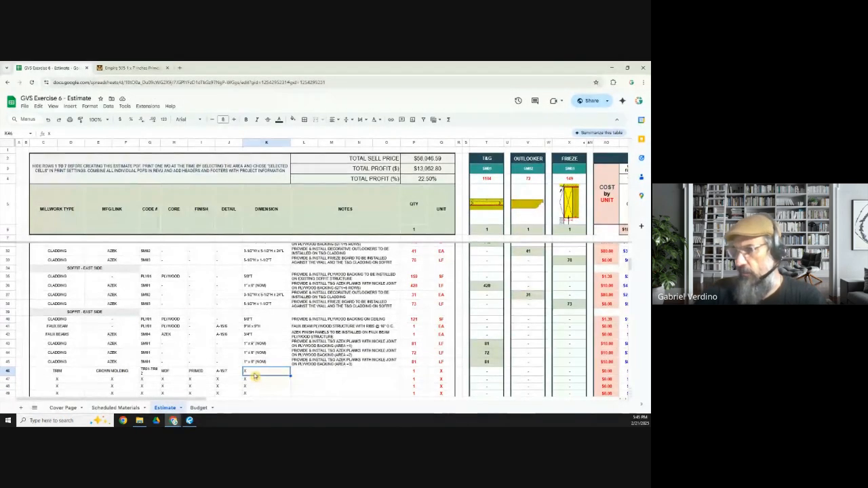
text(8-1/2"H x)
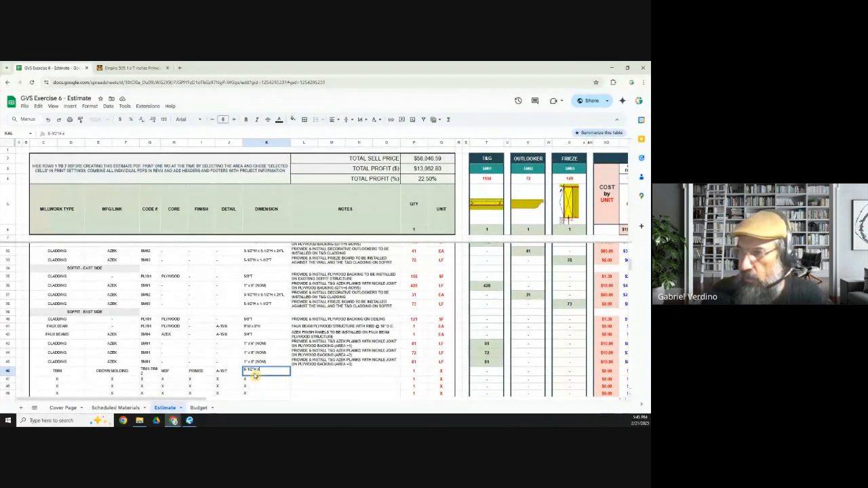
text( 5"D)
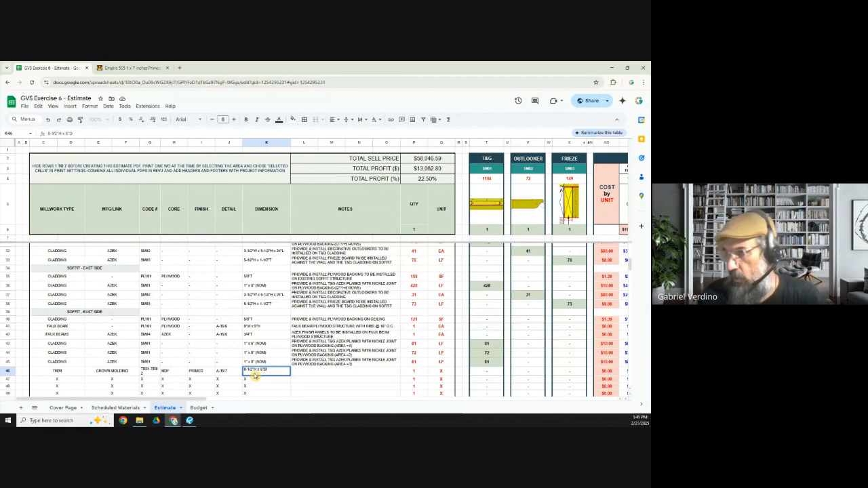
key(Tab)
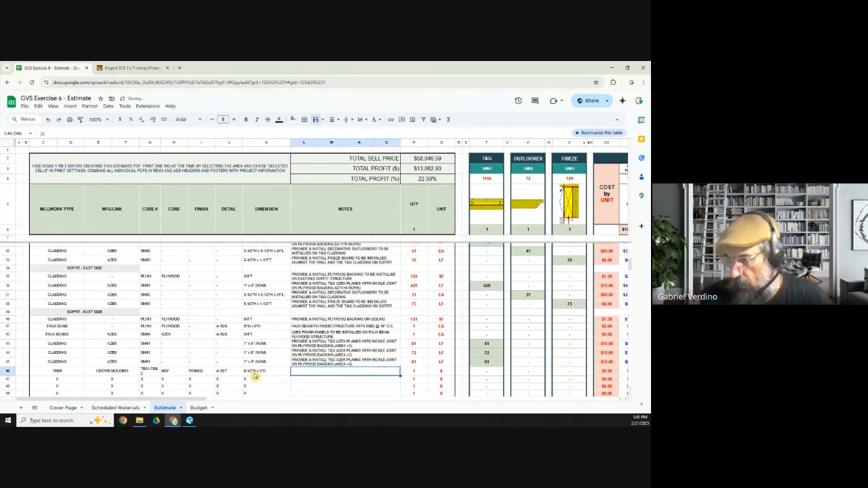
- Enter the row 46 note "PROVIDE & INSTALL COMPOSED CROWN MOLDING AROUND CEILING (AREA=1)"
text(PROVIDE & INSTALL COMPOSED)
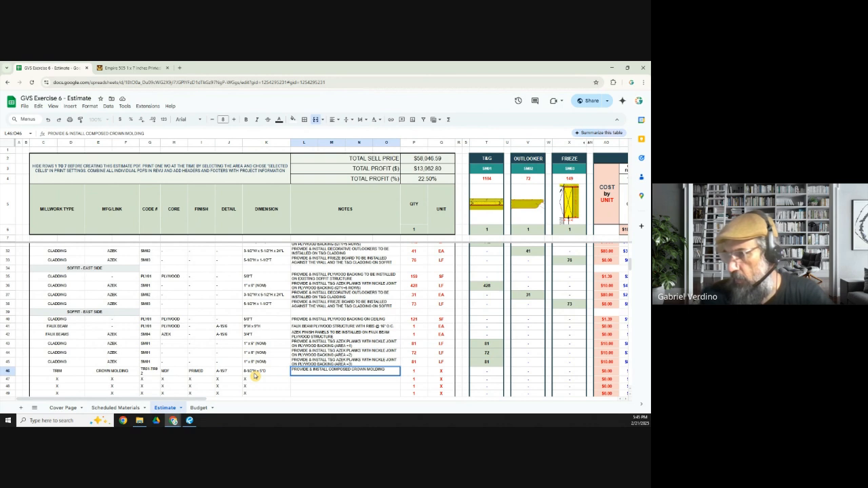
text(CROWN MOLDING AROUND)
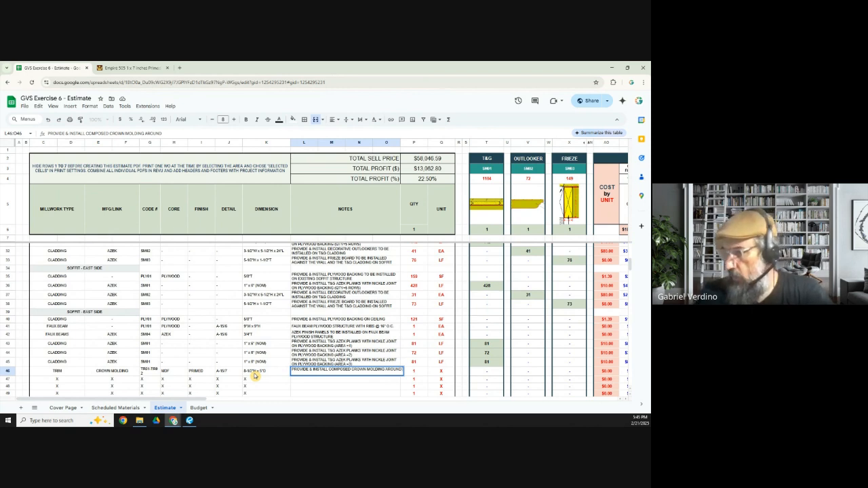
text(CEILING)
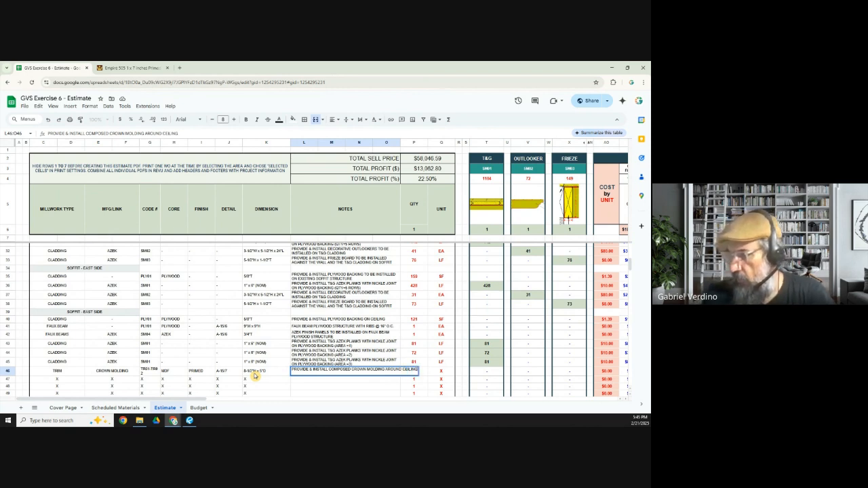
text( (AREA)
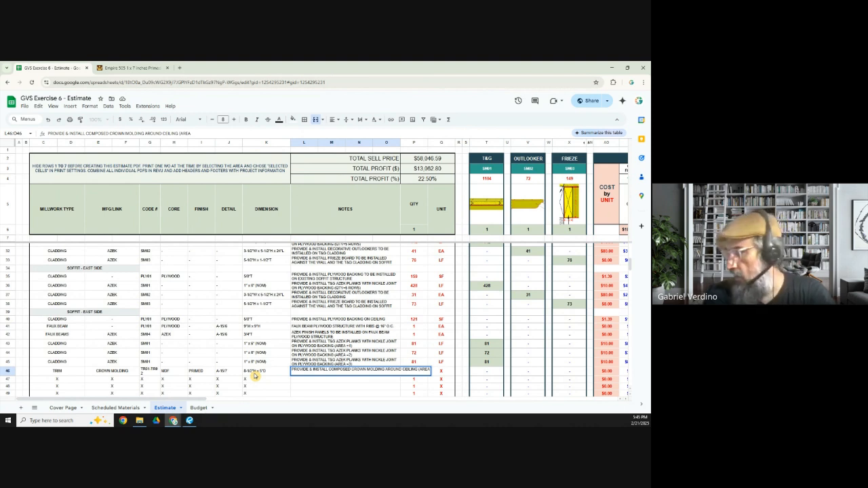
text(=1))
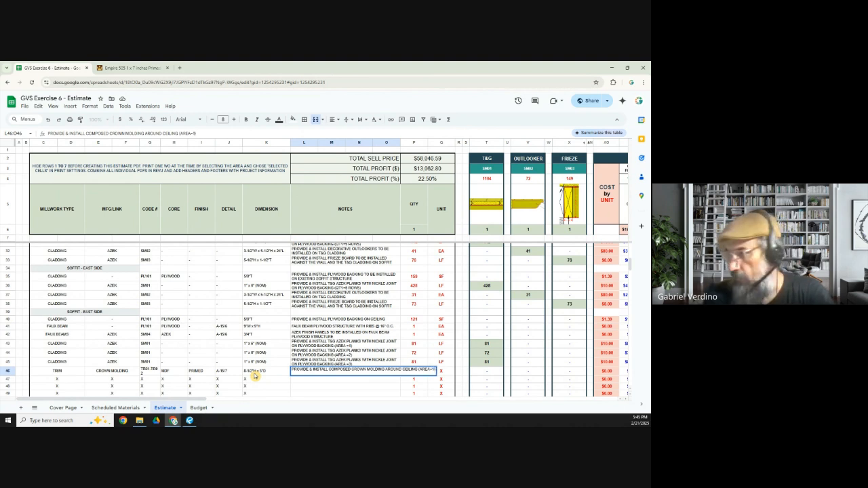
key(Tab)
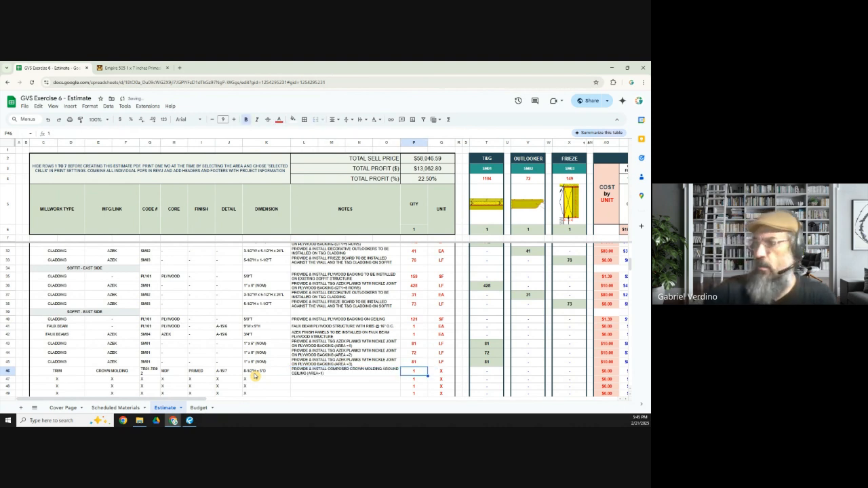
- Switch to Revu, open sheet A-06 and bring up Area 1 of the covered entry on the first floor reflected ceiling plan
click(189, 421)
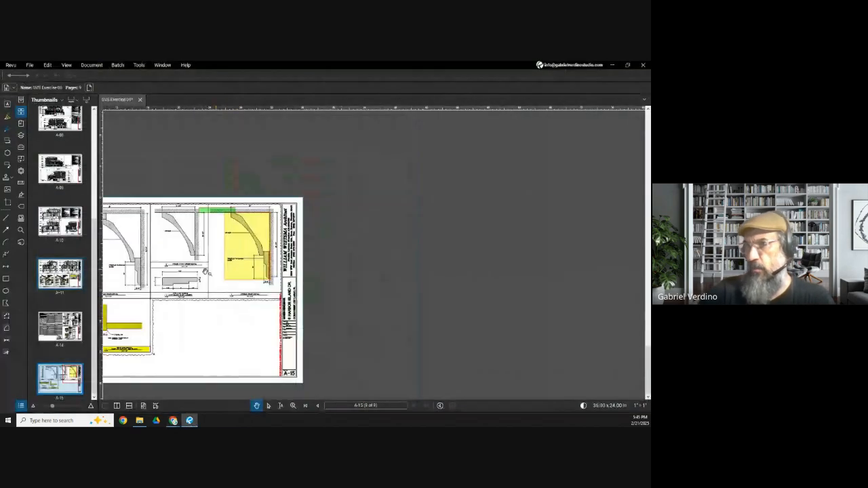
scroll(59, 271, up, 5)
click(60, 190)
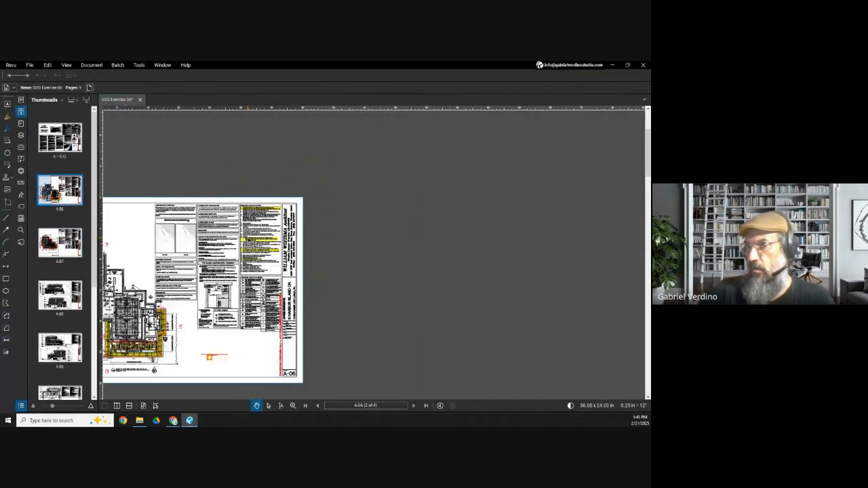
scroll(168, 267, up, 9)
drag(219, 322, 269, 264)
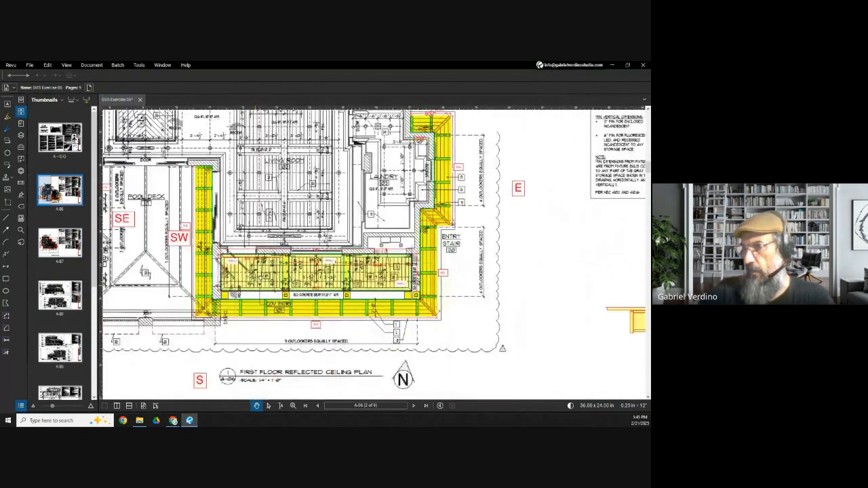
scroll(269, 292, up, 3)
scroll(216, 252, up, 1)
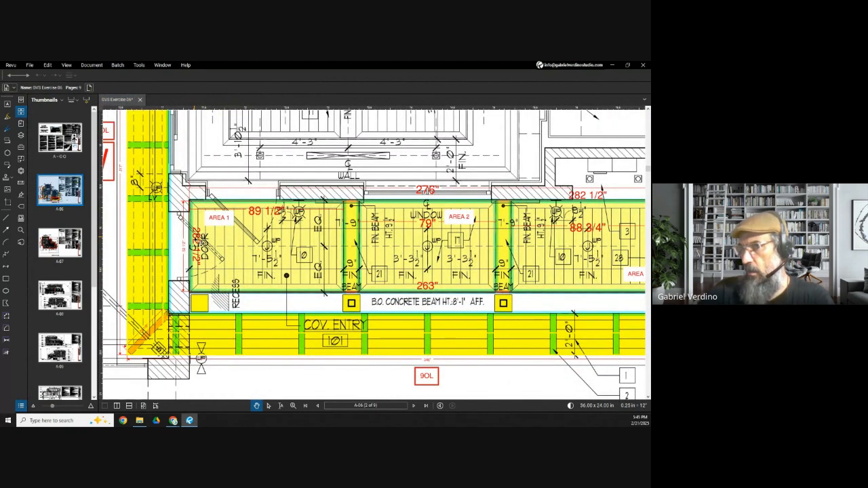
- Measure the perimeter of Area 1's ceiling with a Polylength measurement running around all four corners
click(7, 316)
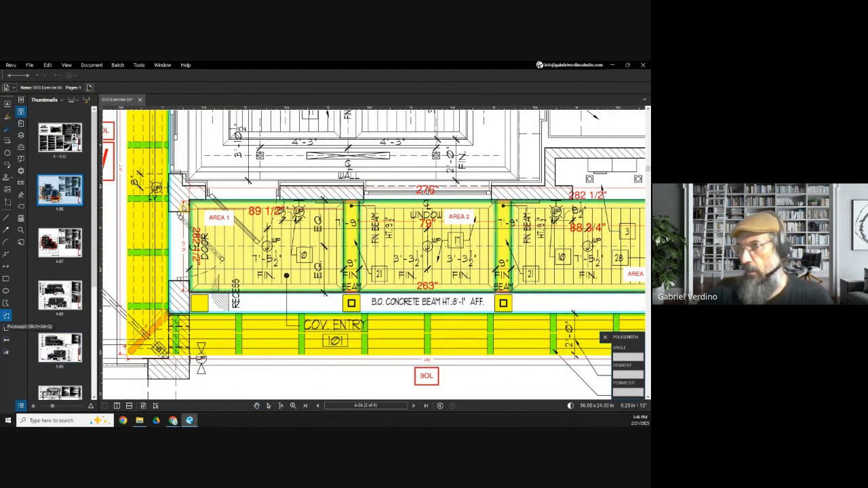
click(190, 201)
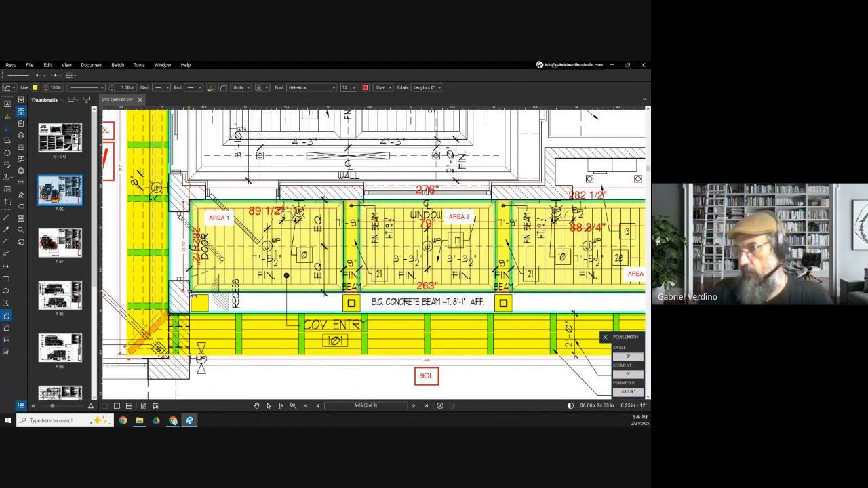
click(191, 293)
scroll(344, 293, up, 5)
click(344, 293)
scroll(344, 293, down, 3)
scroll(344, 170, up, 3)
click(343, 170)
scroll(344, 170, down, 3)
scroll(144, 178, up, 3)
double_click(144, 178)
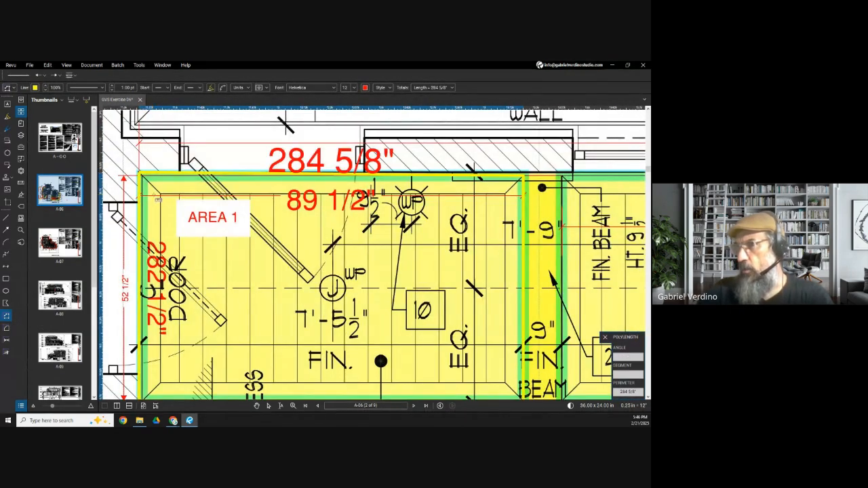
- Return to the estimate spreadsheet and set the row 46 quantity to =ROUNDUP((285/12)*1.1) with LF as the unit
click(612, 67)
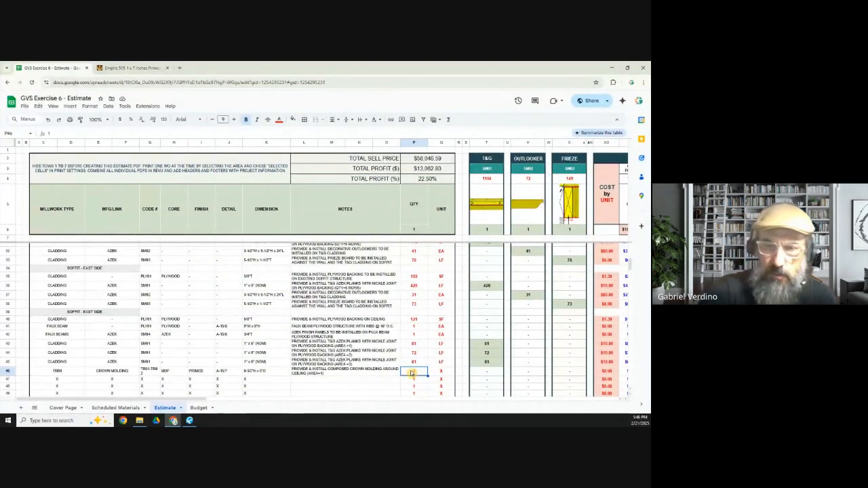
text(=286/12)
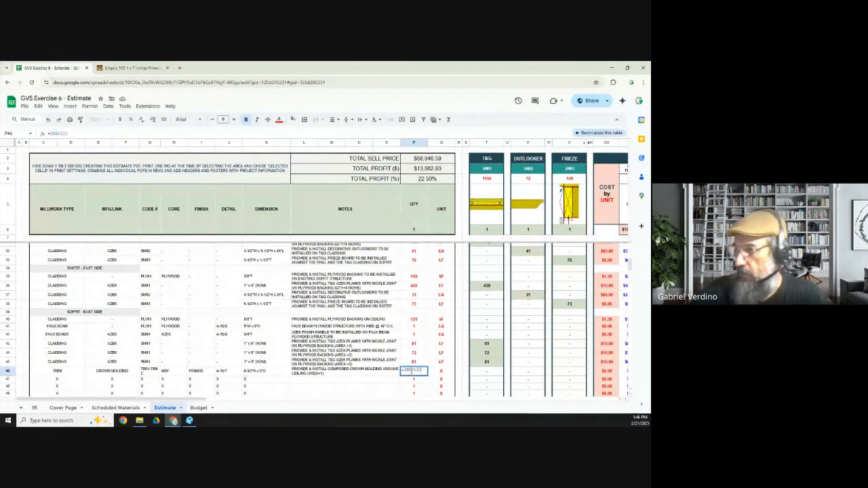
click(405, 371)
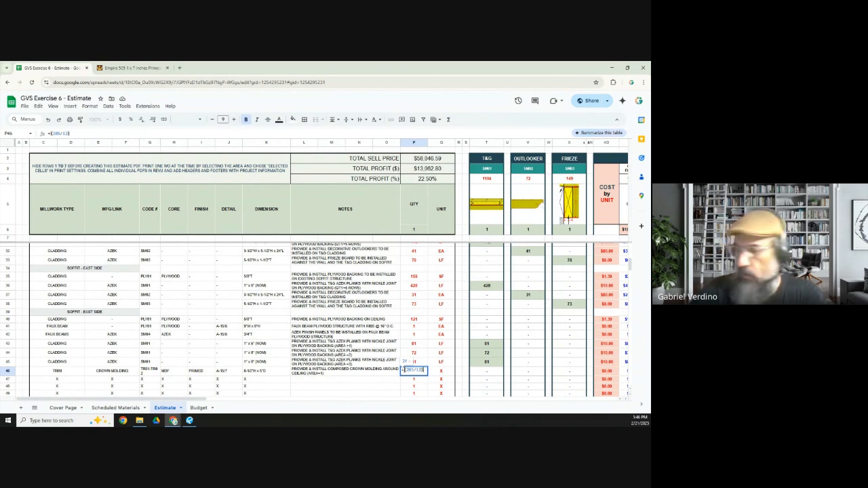
text(*1.1)
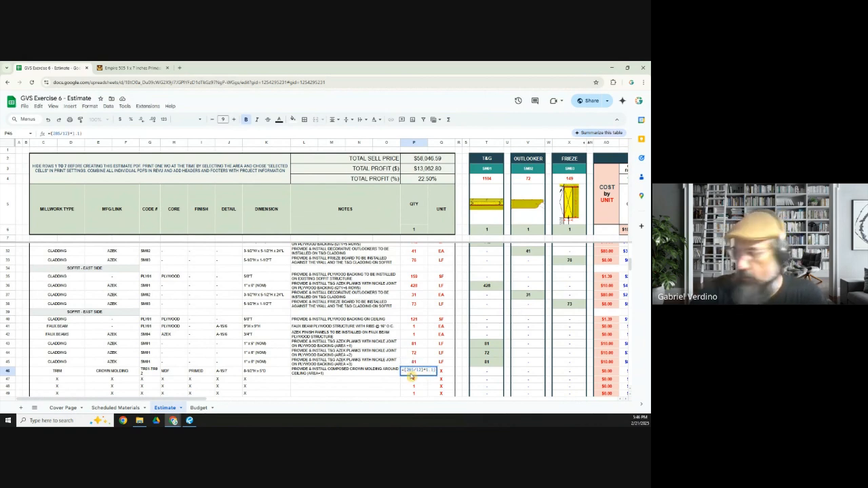
text(()
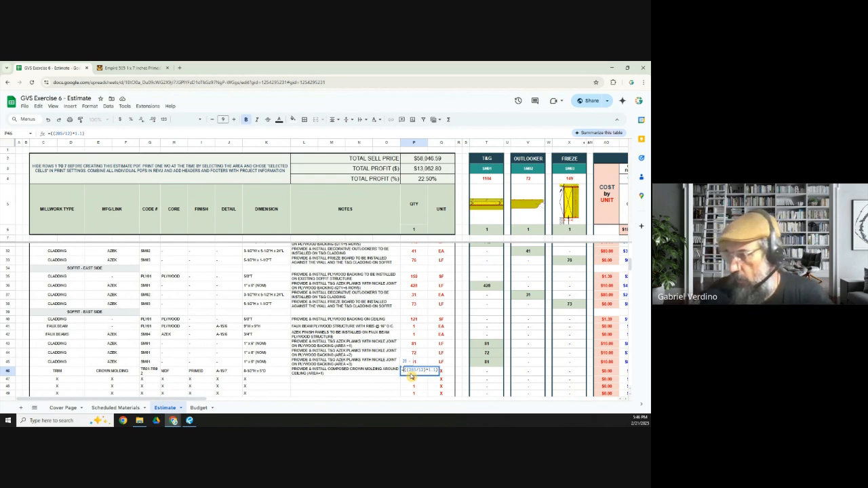
text(ROUNDUP)
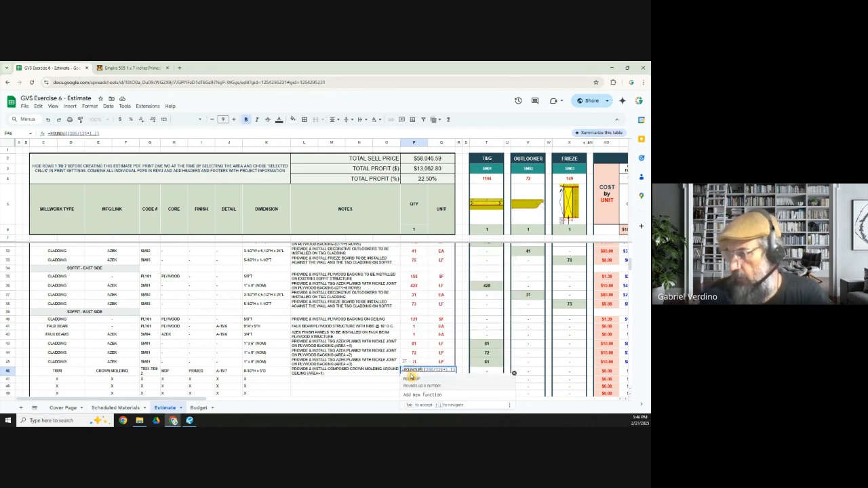
key(Tab)
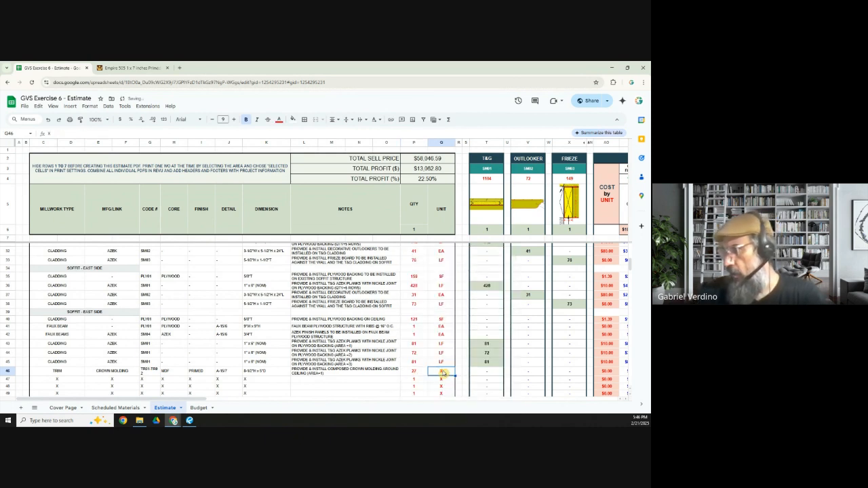
text(LF)
key(Tab)
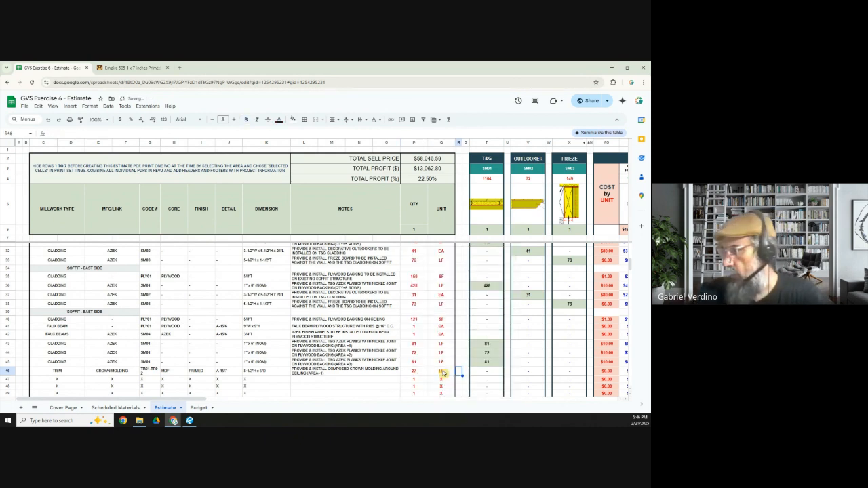
- Set the row 46 materials cost by unit to =(3.19+1.5)*1.07
click(10, 370)
drag(123, 400, 220, 402)
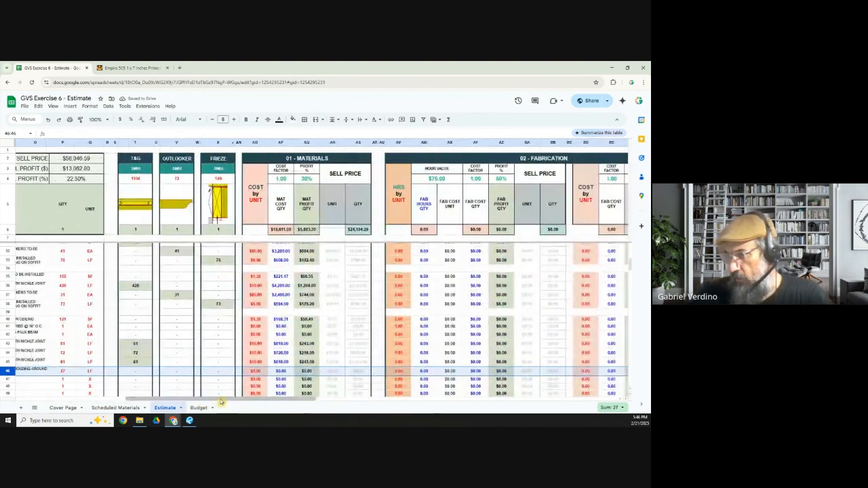
click(255, 372)
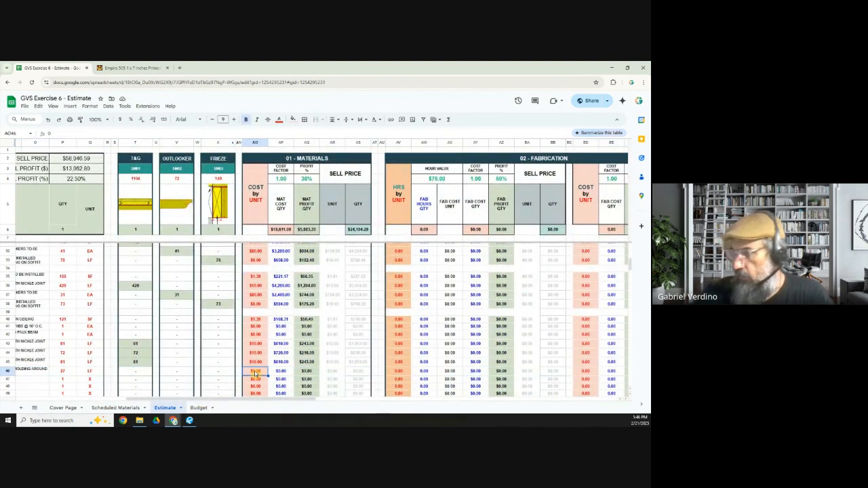
text(=)
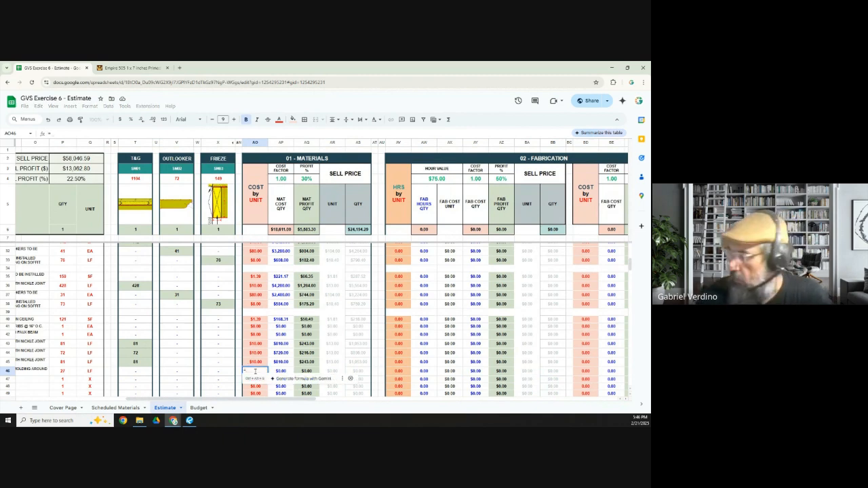
text(3.19)
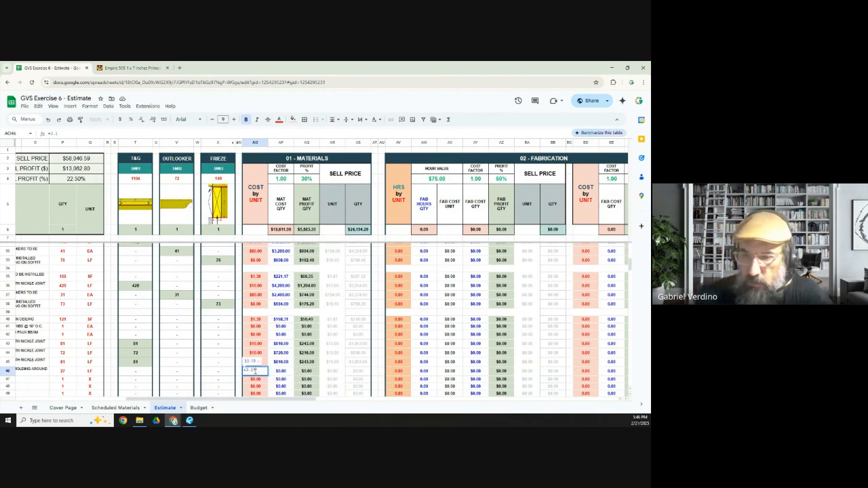
text(*)
text(*)
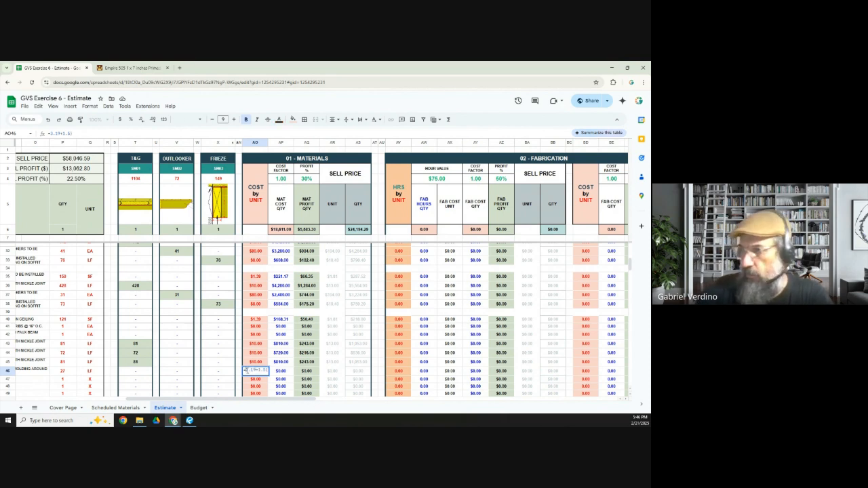
text(()
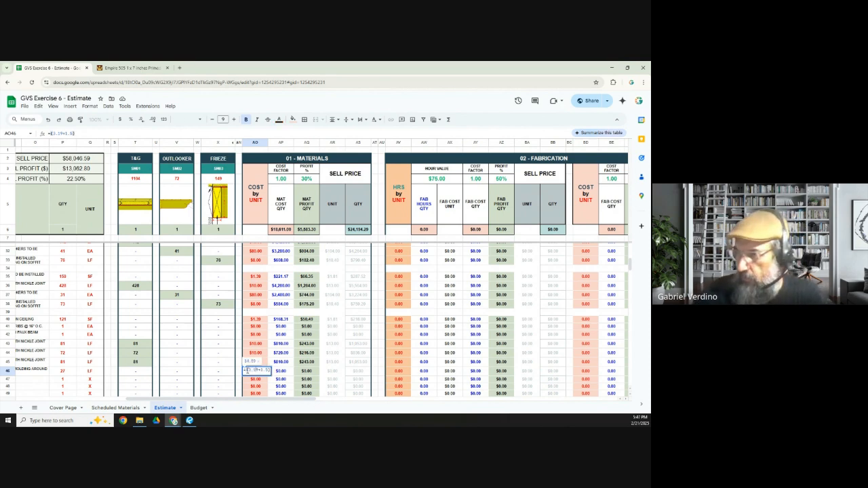
text(*)
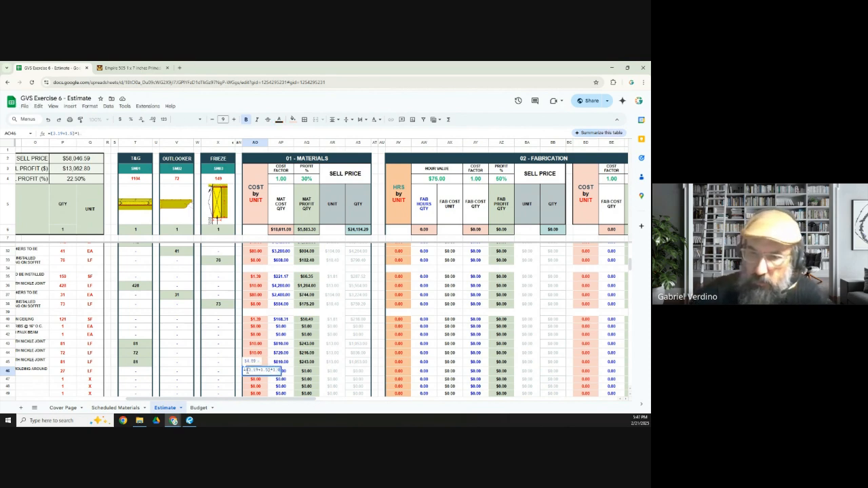
key(Tab)
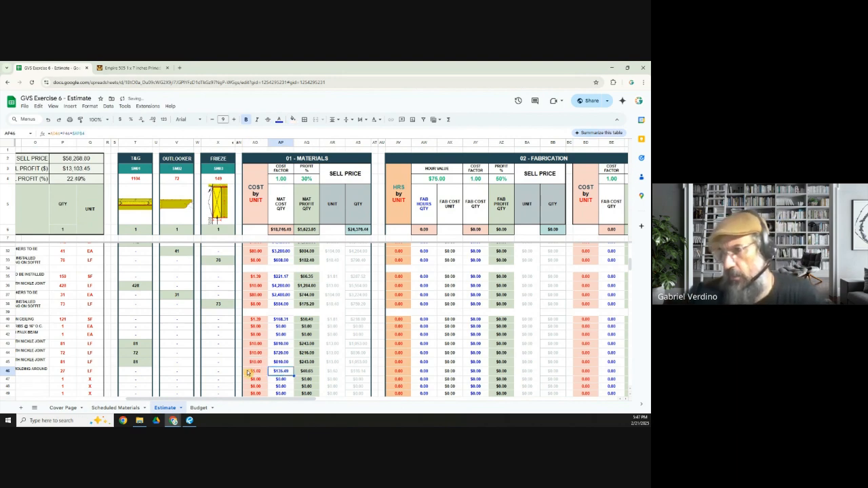
click(256, 373)
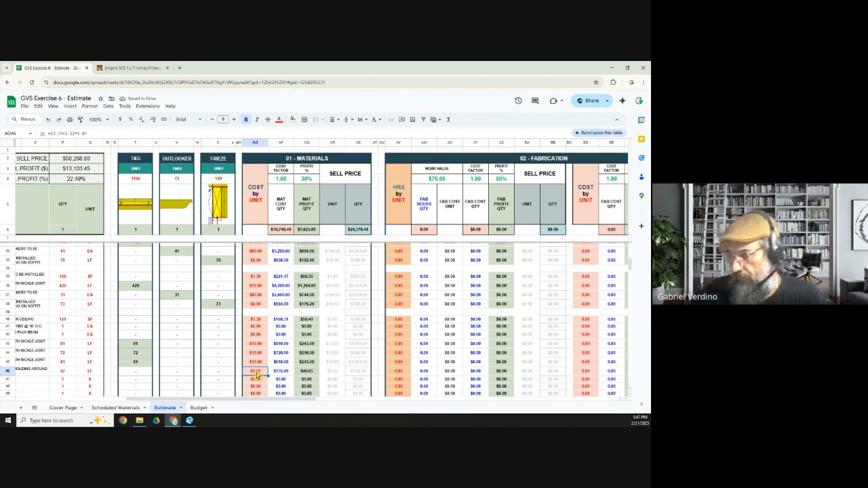
- Set the row 46 installation cost by unit to 16
click(9, 371)
drag(269, 400, 448, 396)
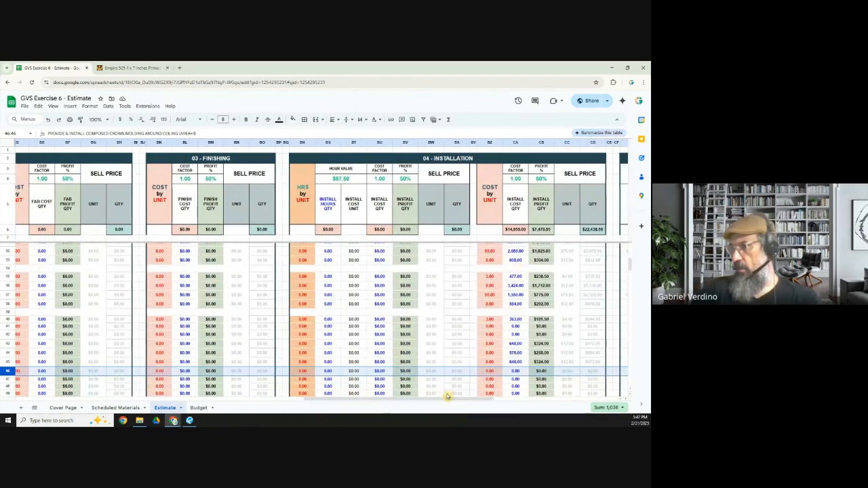
click(492, 373)
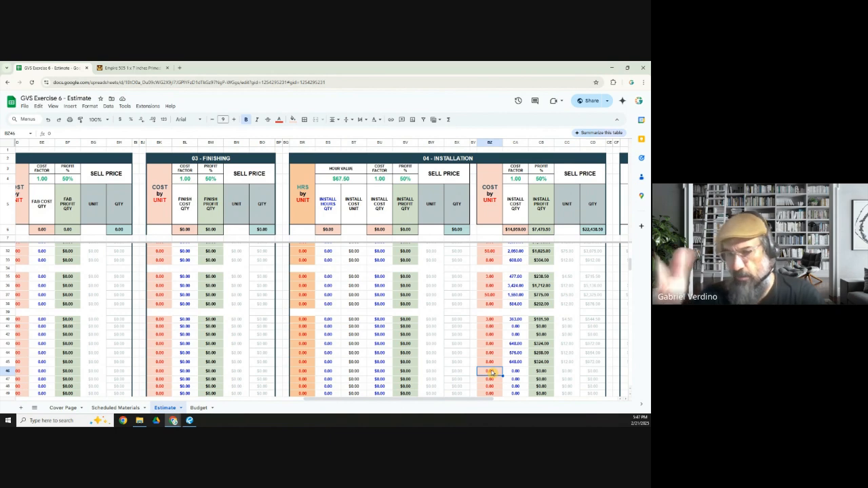
text(16)
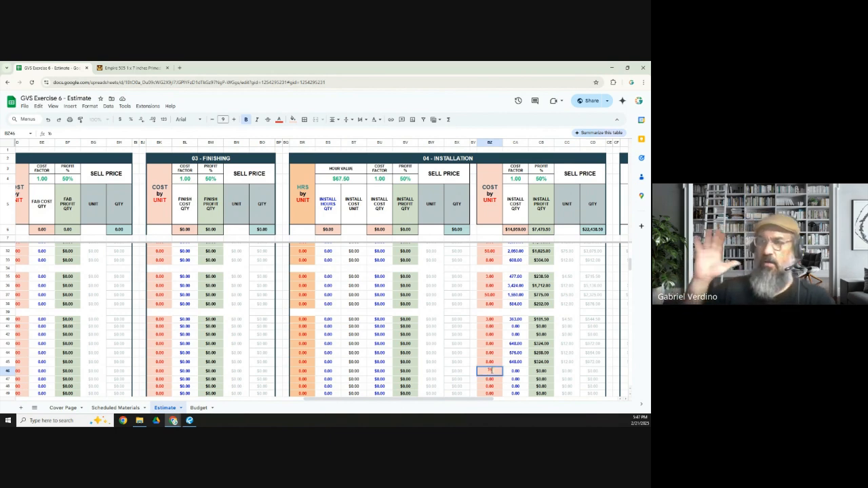
key(Tab)
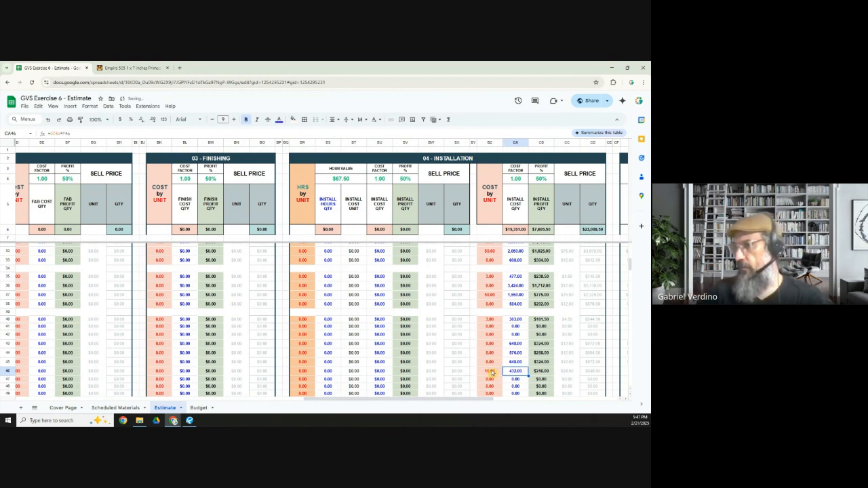
click(491, 372)
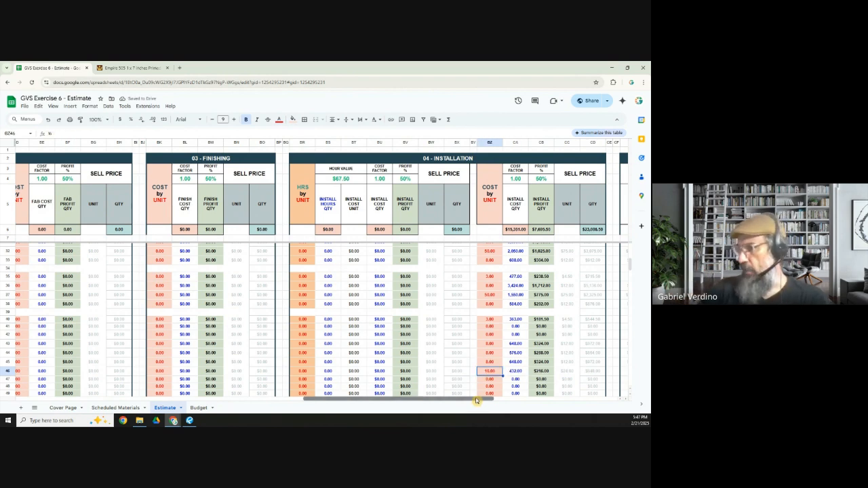
- Duplicate the row 46 crown molding line into row 47 and change its note to Area 2
drag(478, 399, 484, 400)
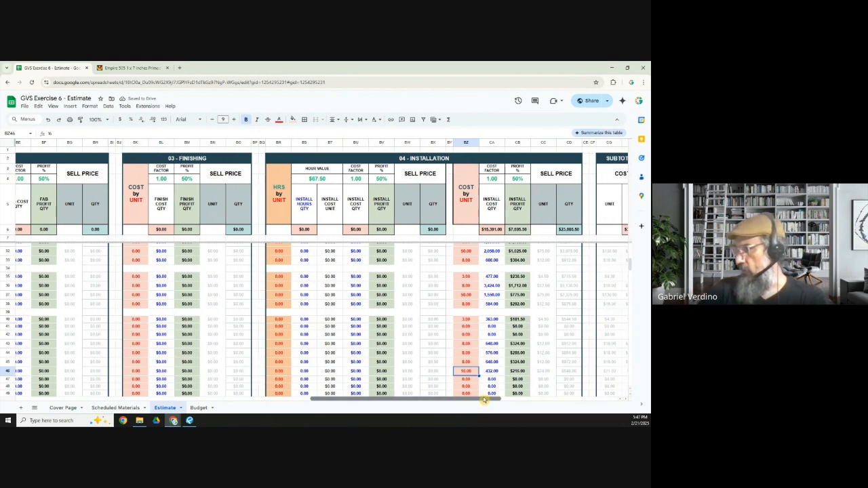
click(9, 371)
drag(330, 402, 323, 418)
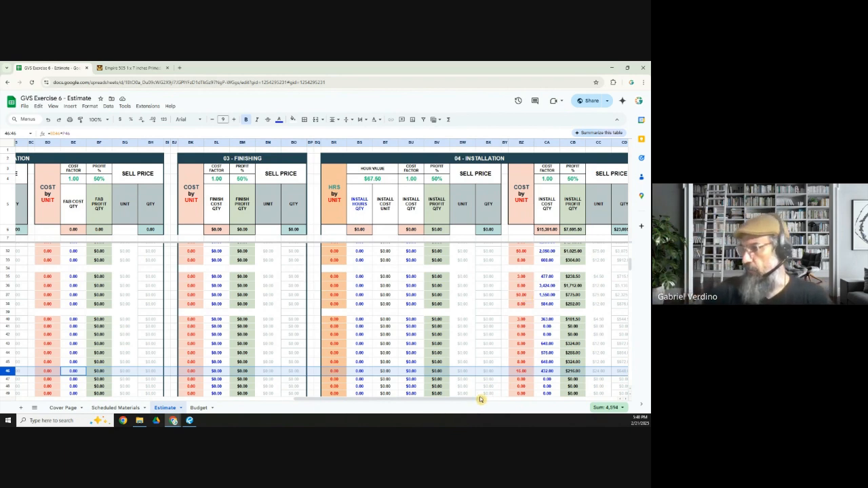
drag(480, 399, 160, 402)
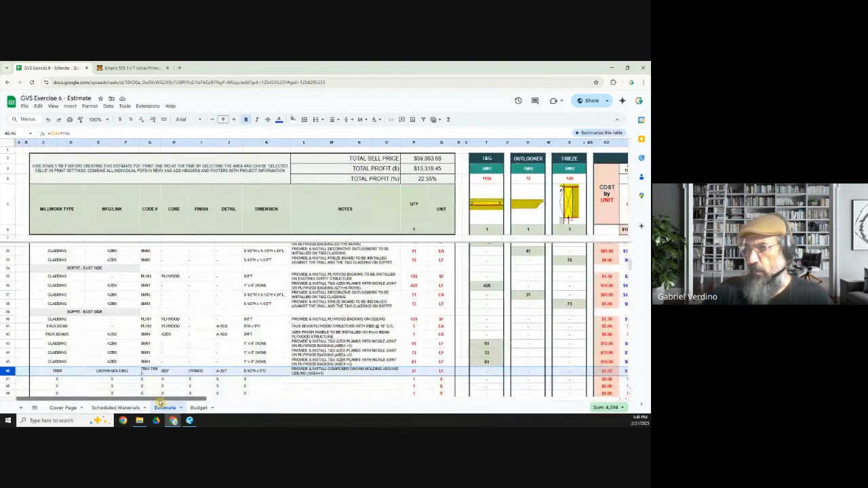
click(305, 372)
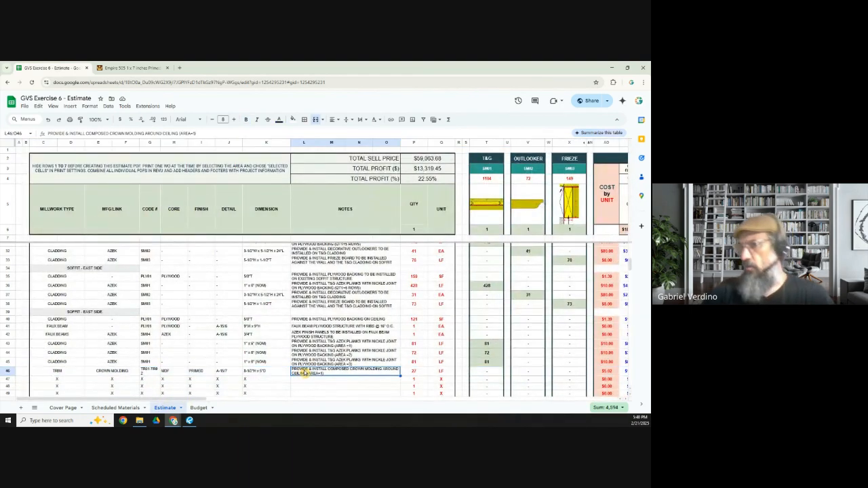
scroll(304, 372, down, 1)
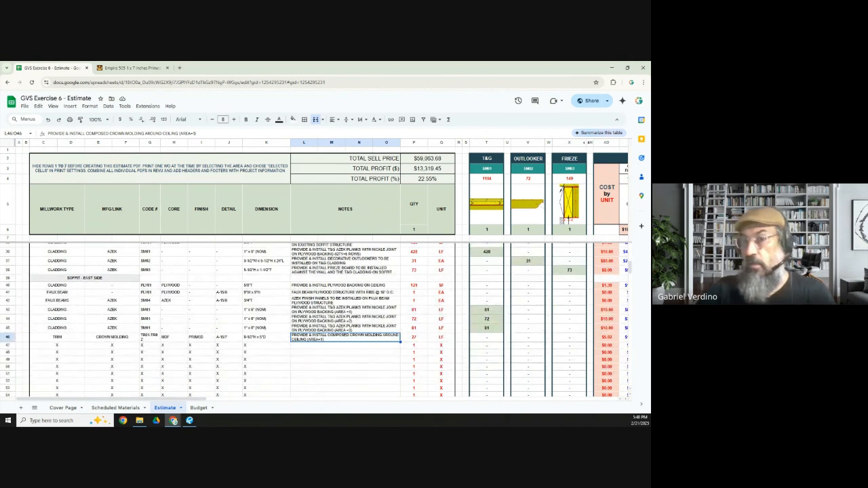
click(8, 337)
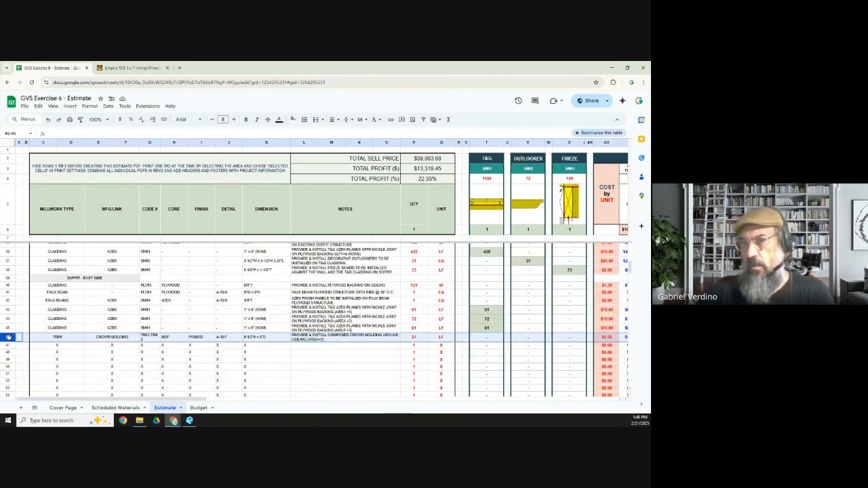
click(8, 346)
key(ctrl+v)
click(296, 348)
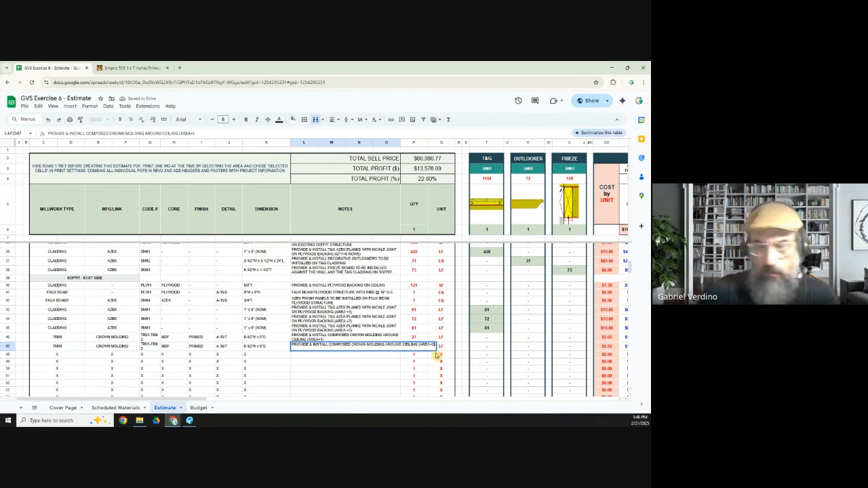
key(Tab)
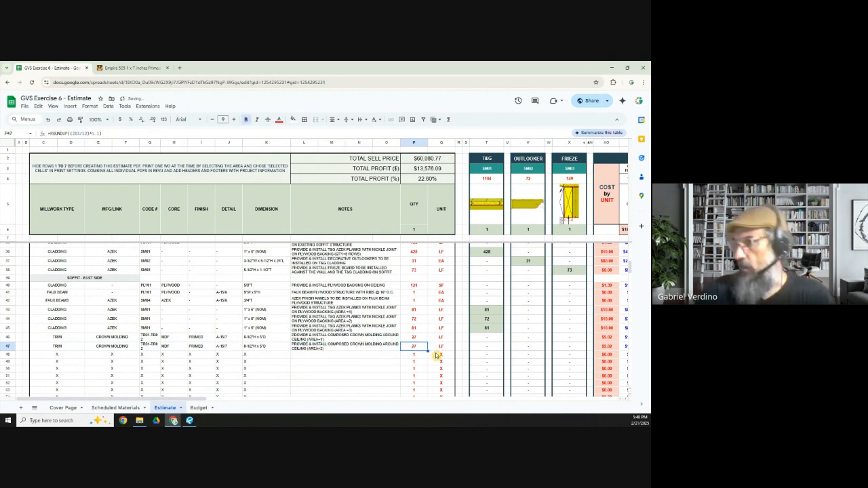
- Switch to the Revu ceiling plan and measure Area 2's ceiling perimeter with a Polylength measurement around all four corners
click(193, 422)
scroll(276, 262, down, 4)
drag(462, 276, 383, 276)
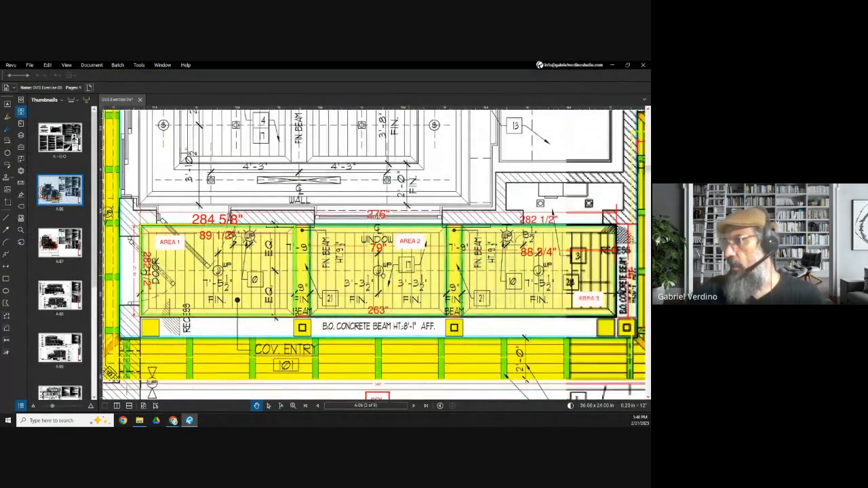
scroll(516, 250, up, 2)
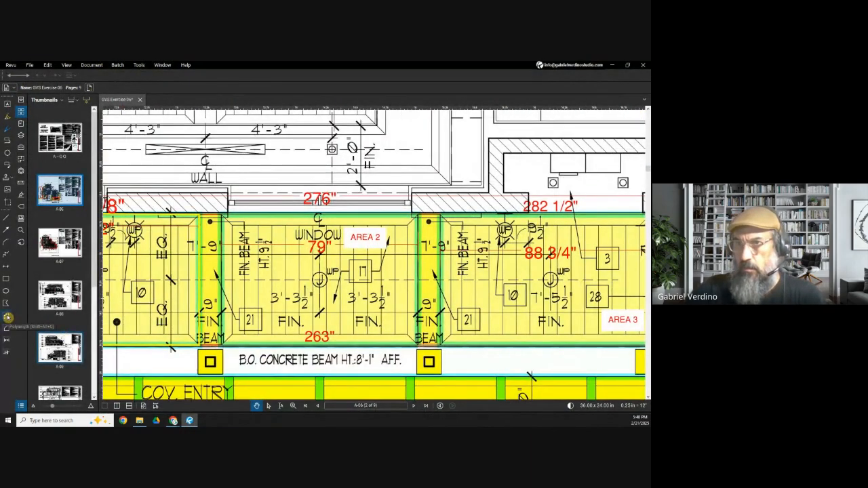
click(8, 317)
click(225, 217)
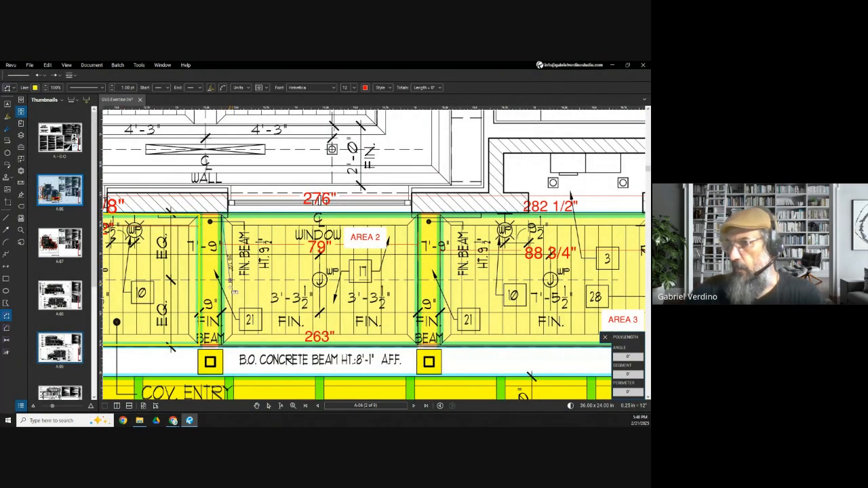
click(226, 348)
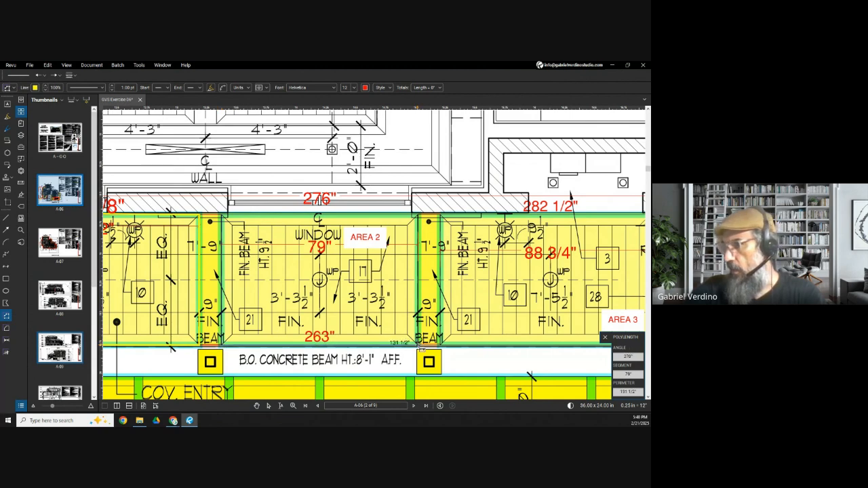
click(421, 217)
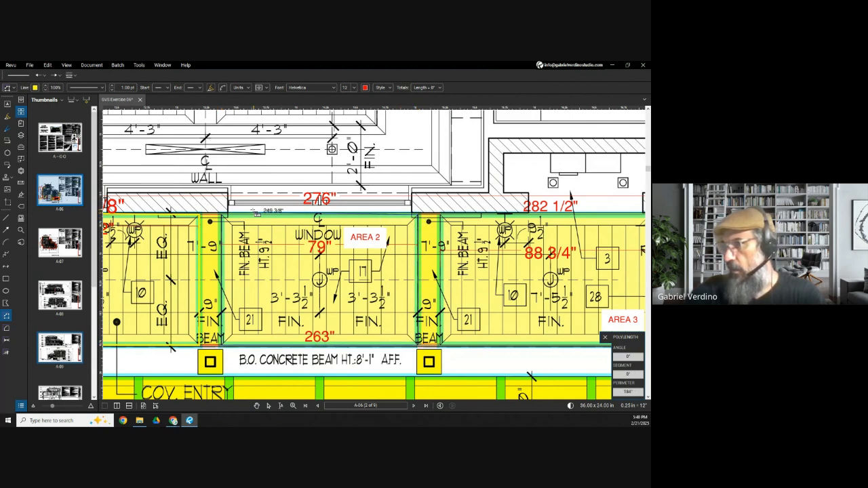
double_click(226, 215)
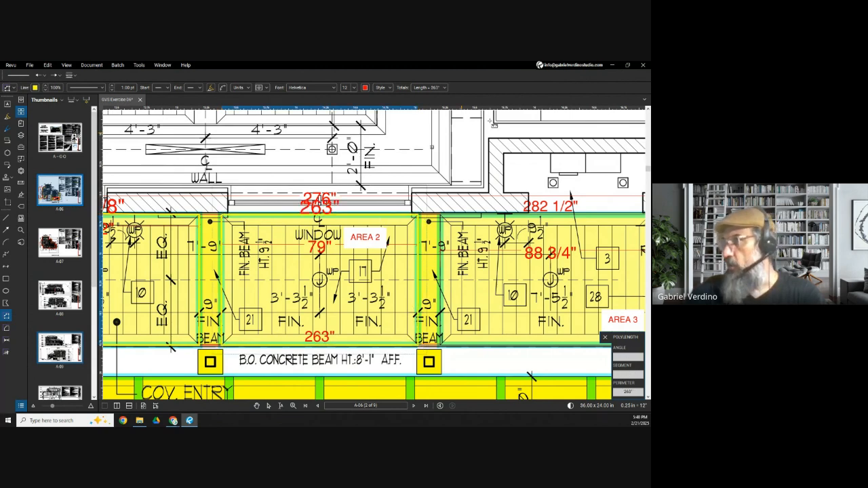
- Return to the estimate spreadsheet and set the row 47 quantity to =ROUNDUP((263/12)*1.1)
click(613, 66)
double_click(418, 349)
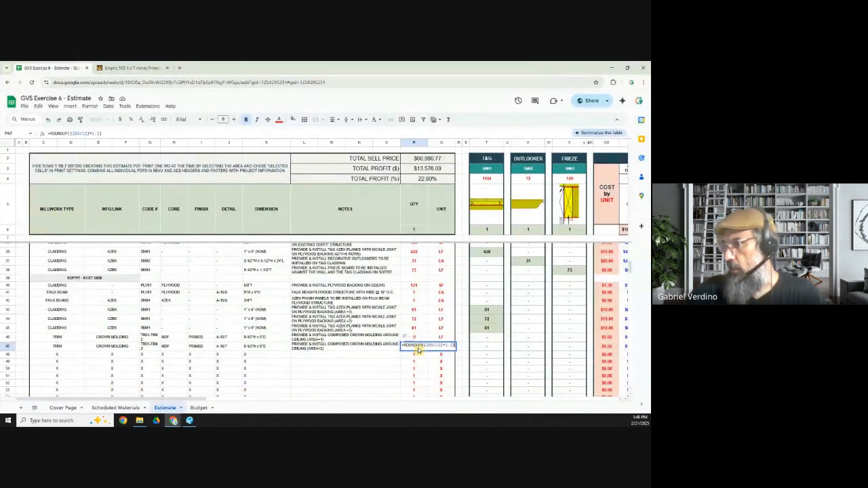
key(Left)
key(Left)
key(Left)
key(Left)
key(Left)
key(Left)
key(Left)
key(Left)
key(Left)
key(BackSpace)
key(BackSpace)
key(BackSpace)
text(263)
key(Tab)
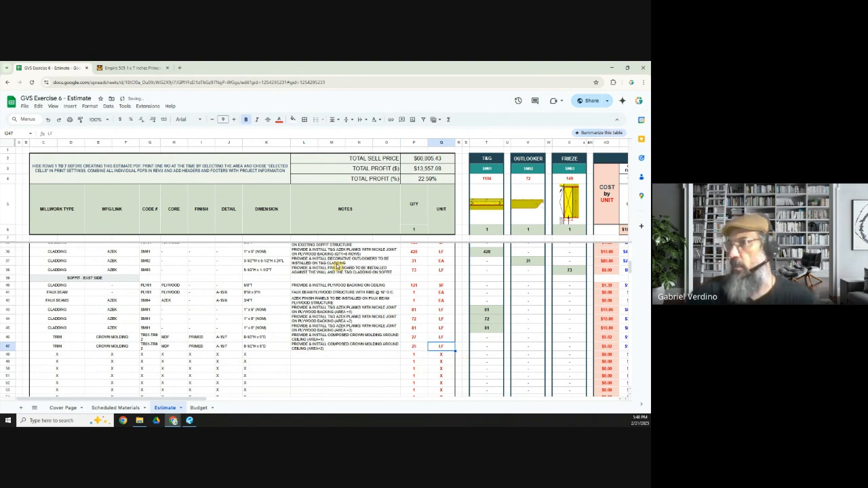
- Copy the row 47 crown molding line into row 48 and change its note to Area 3
click(9, 346)
key(ctrl+c)
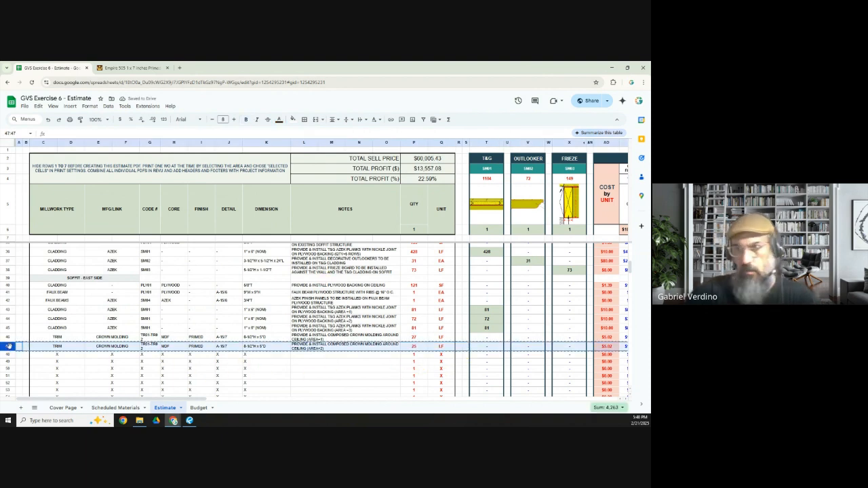
click(9, 355)
key(ctrl+v)
click(333, 355)
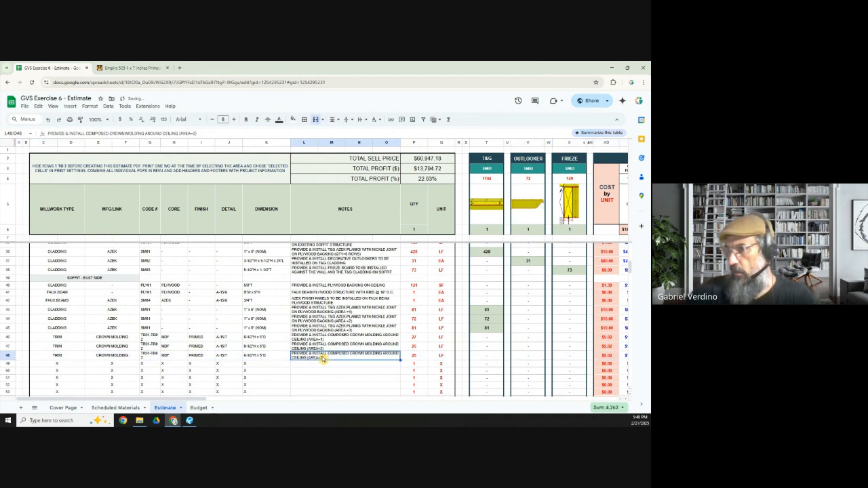
click(441, 369)
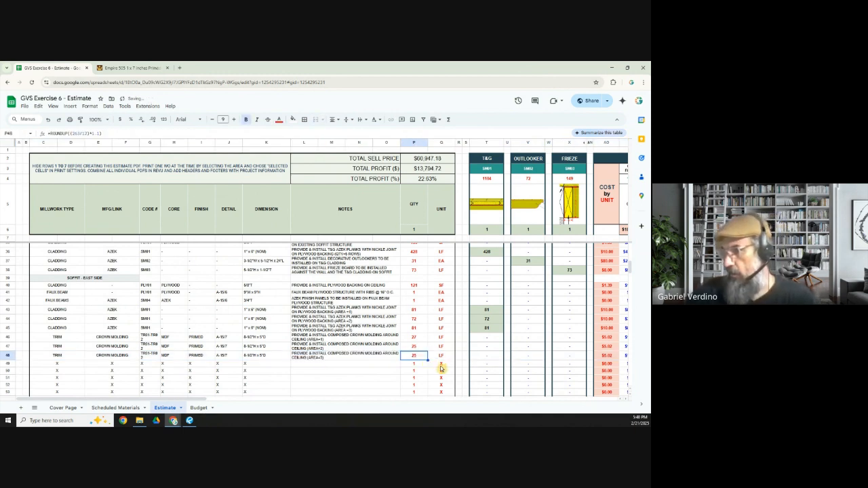
- Switch to the Revu ceiling plan, measure Area 3's ceiling perimeter with Polylength, and move the measurement clear of the existing dimension label
click(189, 420)
scroll(342, 275, down, 1)
scroll(349, 296, up, 2)
mouse_move(348, 298)
mouse_down()
mouse_move(187, 311)
mouse_move(134, 298)
mouse_up()
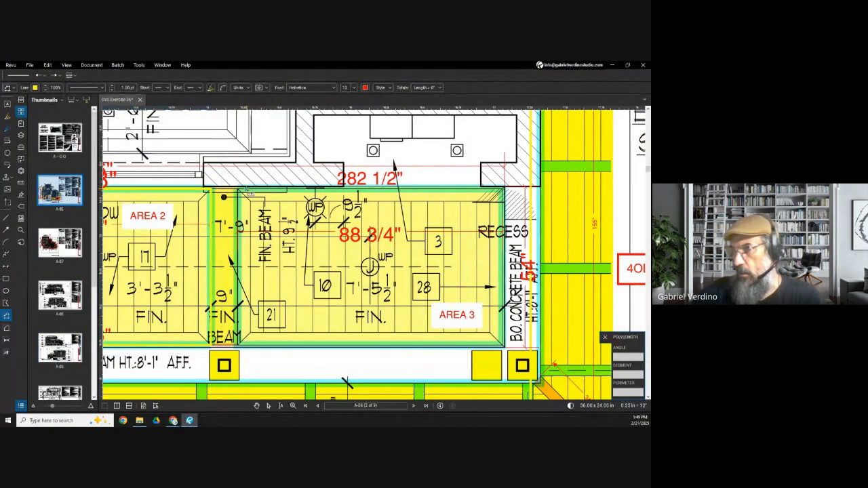
click(239, 192)
click(238, 346)
click(505, 347)
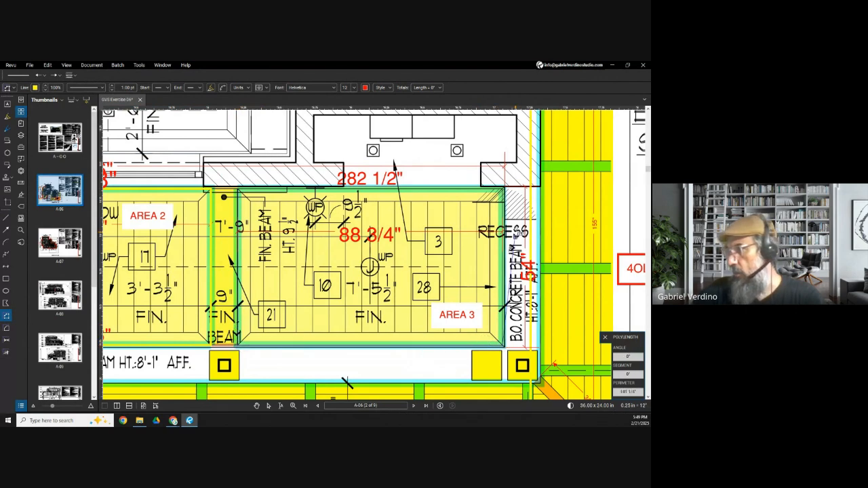
click(504, 188)
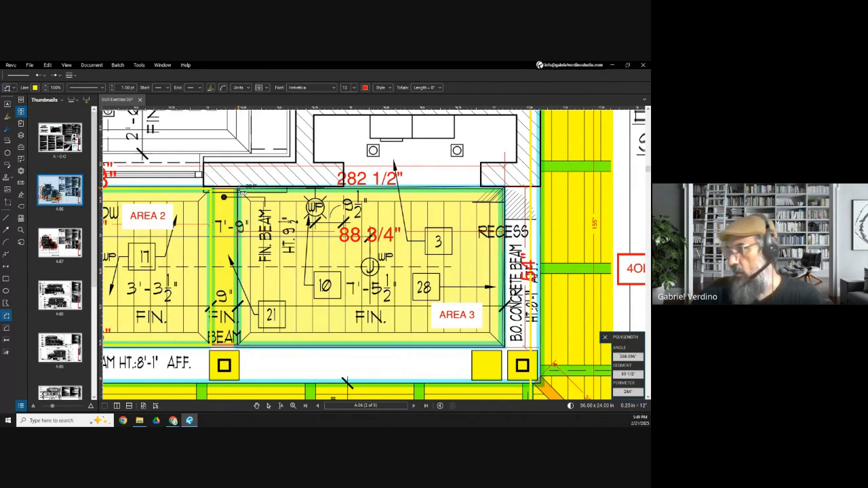
double_click(241, 191)
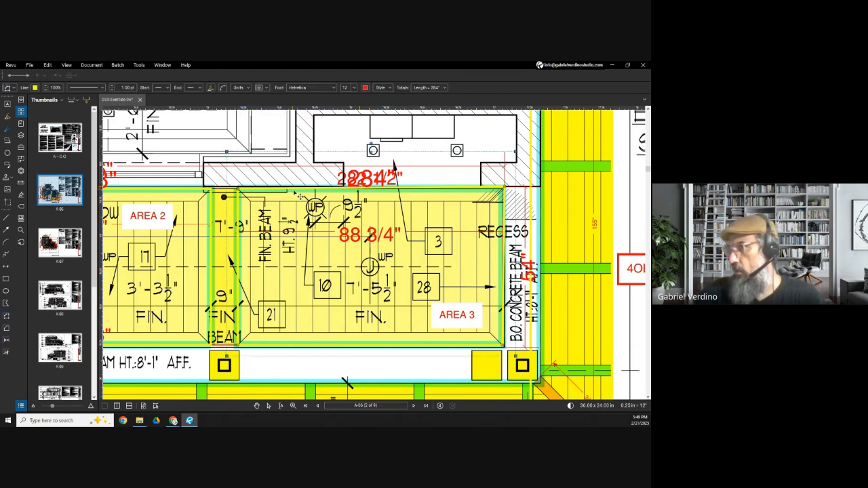
drag(295, 198, 298, 210)
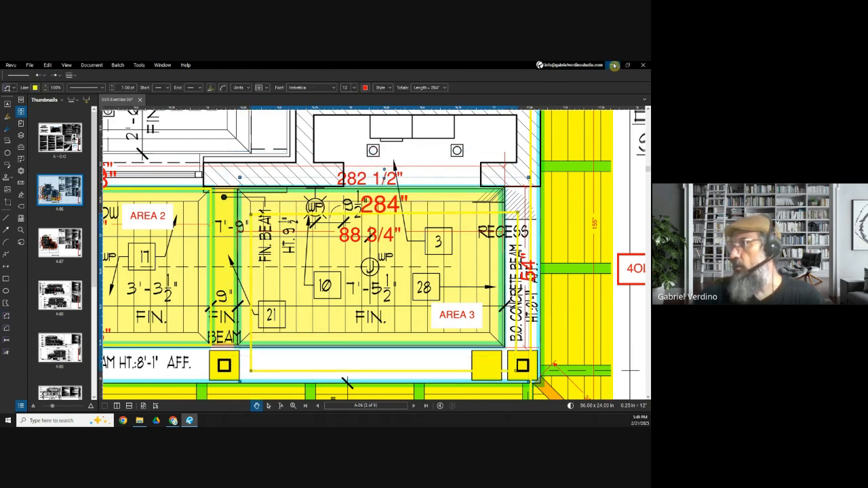
- Return to the estimate spreadsheet and set the row 48 quantity to =ROUNDUP((284/12)*1.1)
key(alt+Tab)
double_click(421, 357)
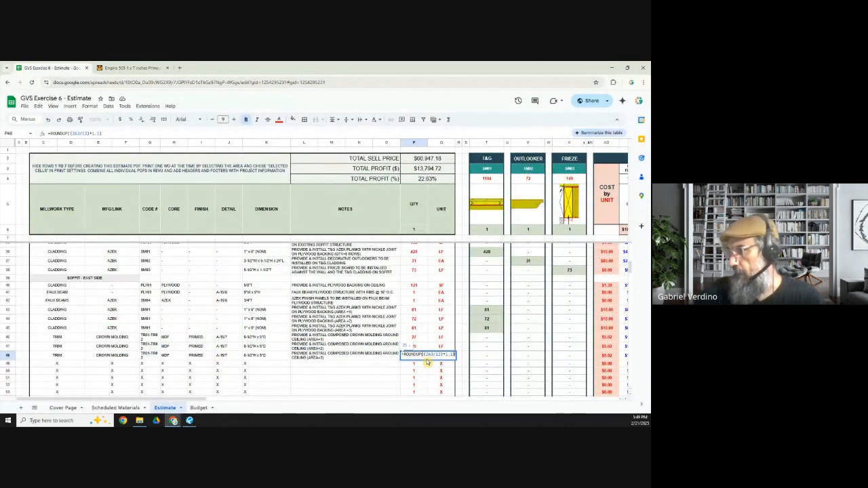
key(BackSpace)
key(BackSpace)
text(84)
key(Tab)
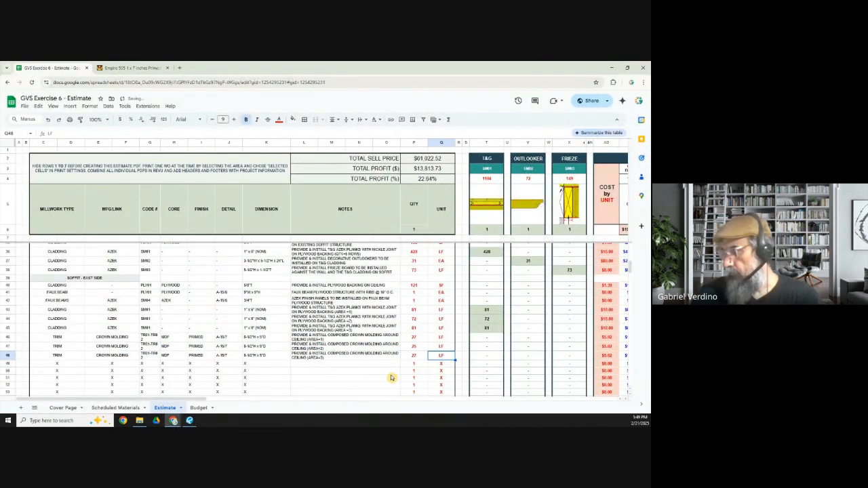
click(416, 358)
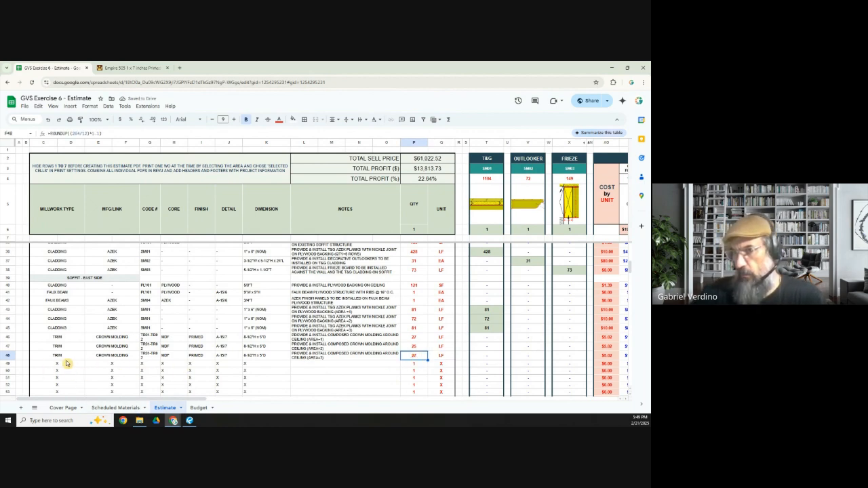
- Check the covered entry on the reflected ceiling plan against the estimate lines, down to the next exterior scope section
click(9, 355)
drag(234, 399, 166, 404)
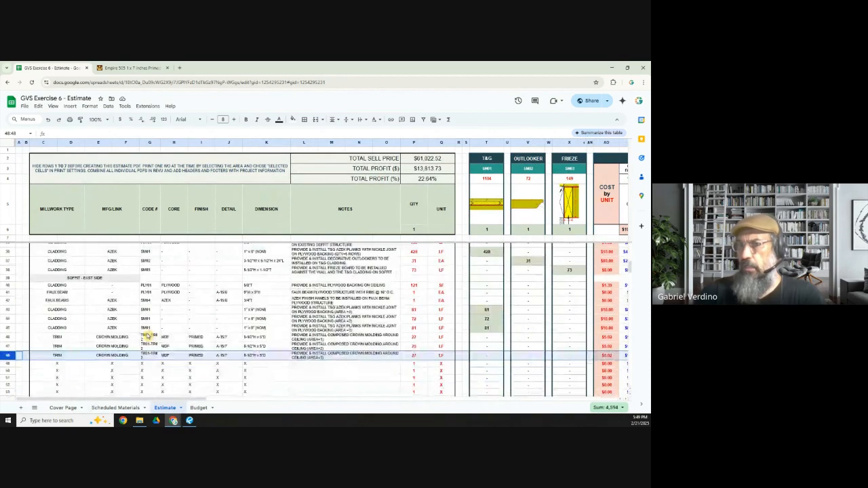
click(190, 421)
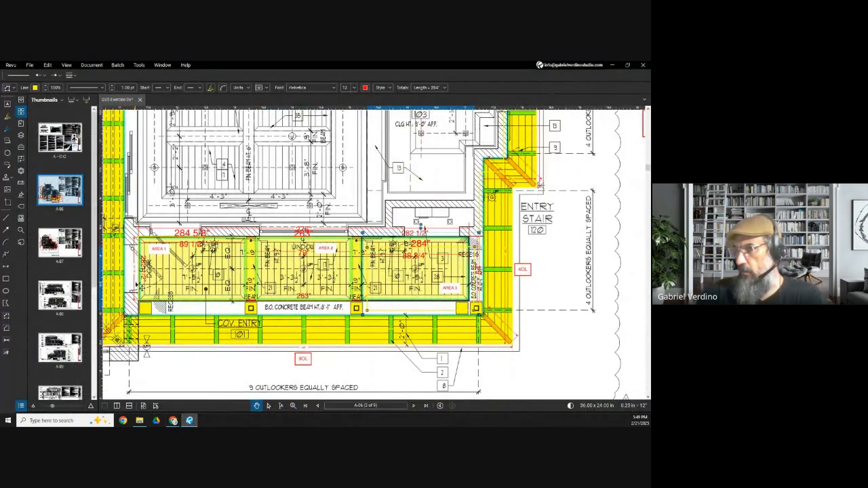
drag(169, 286, 237, 289)
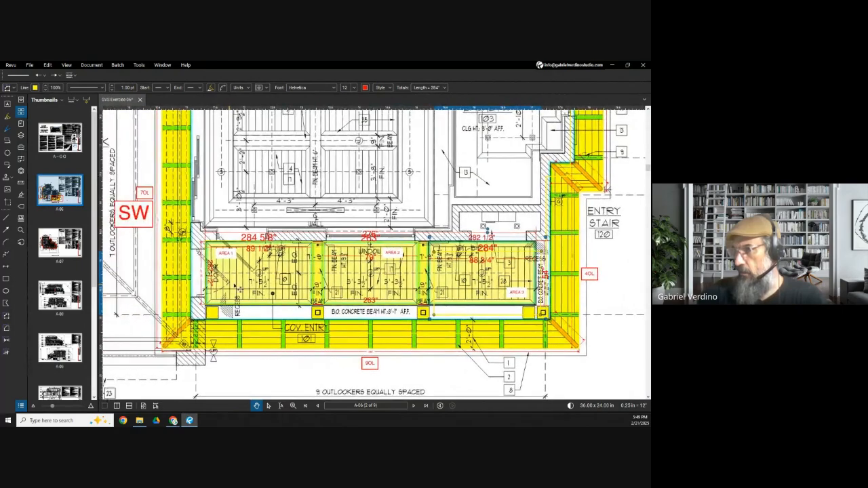
scroll(271, 278, down, 3)
scroll(224, 268, up, 4)
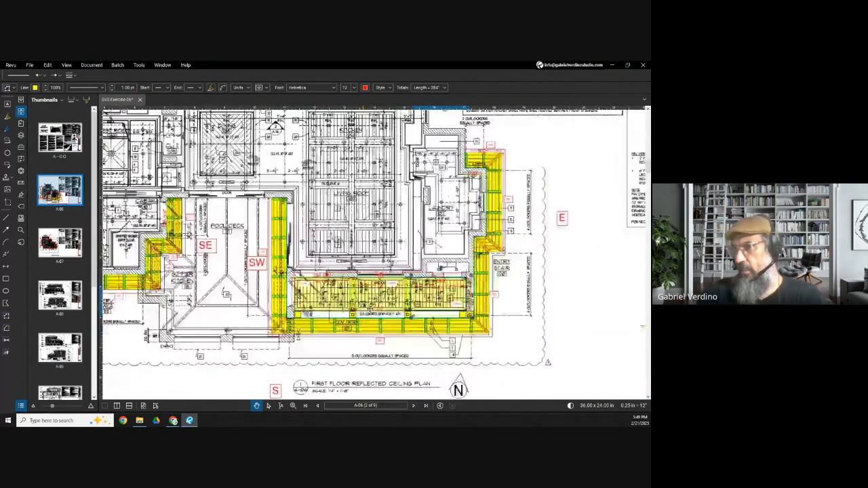
scroll(548, 322, up, 1)
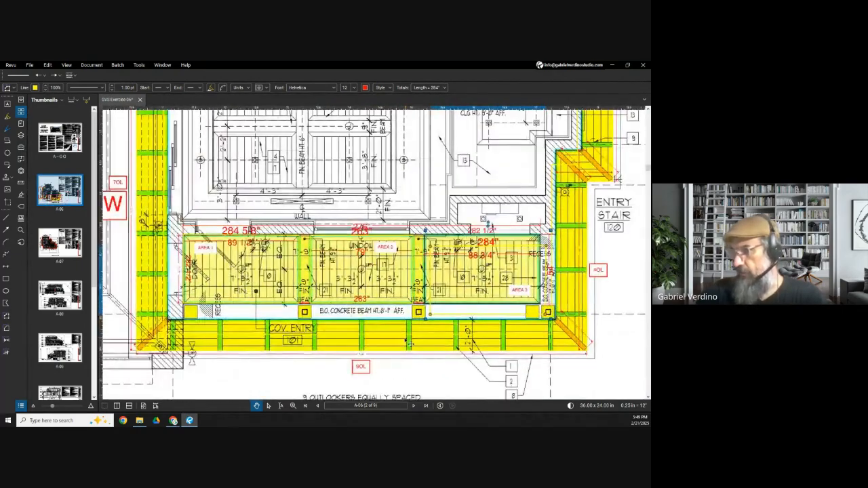
drag(404, 346, 389, 323)
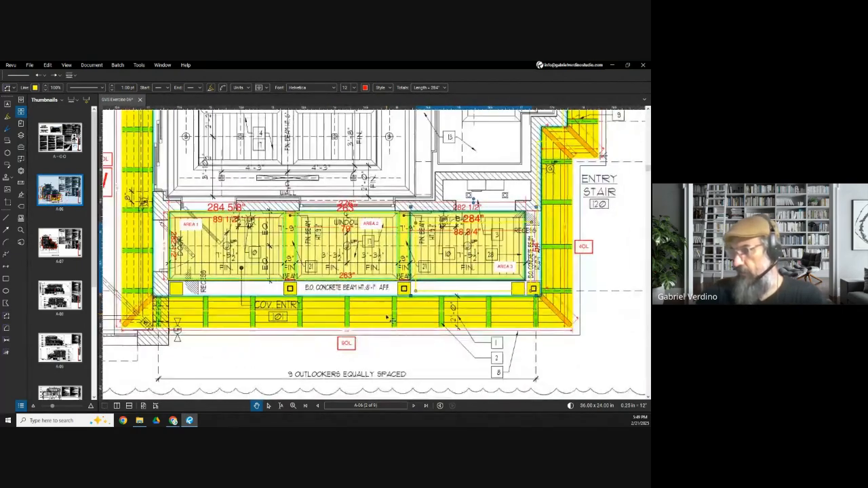
click(615, 66)
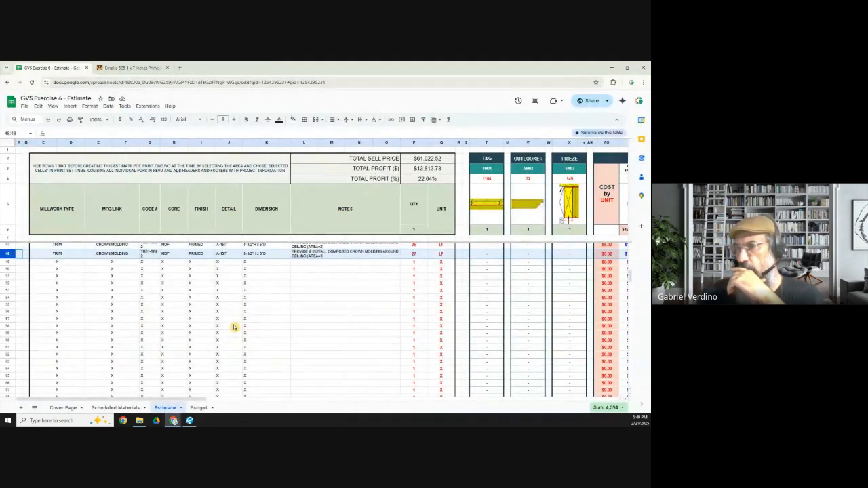
scroll(234, 327, down, 3)
scroll(203, 365, down, 15)
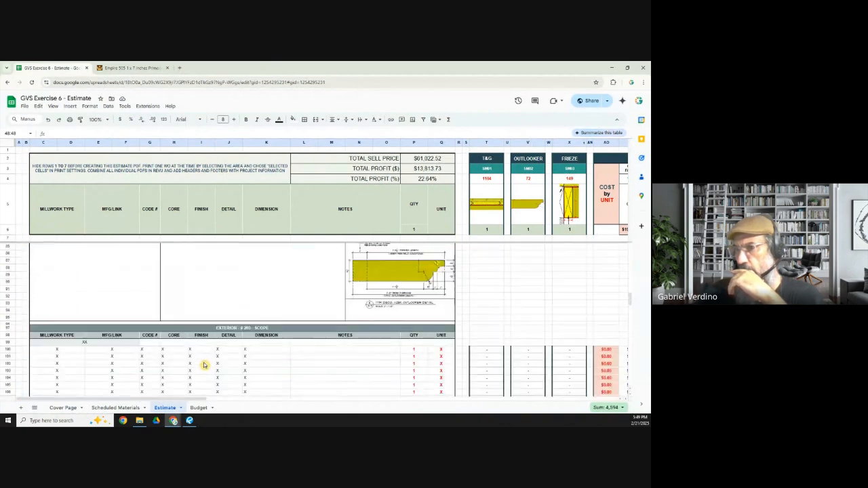
- Clear the unused placeholder entries in rows 49 to 69 of the first work order and remove the fill color from those rows
scroll(204, 366, down, 2)
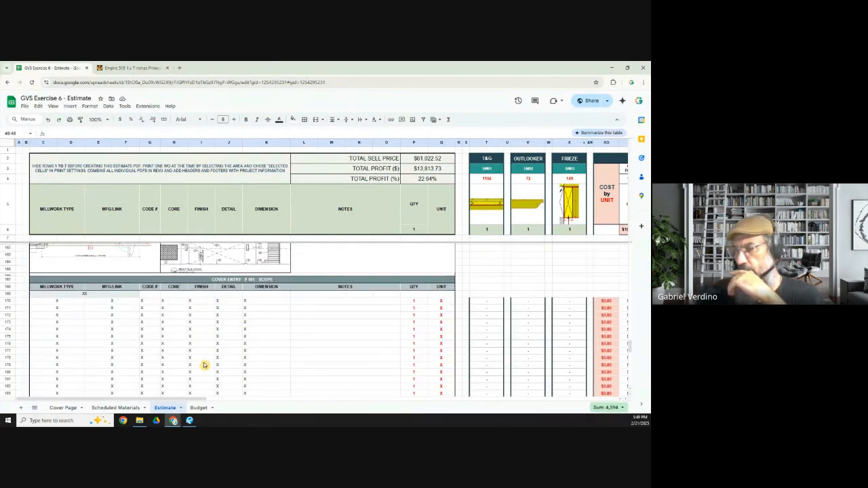
scroll(204, 366, up, 2)
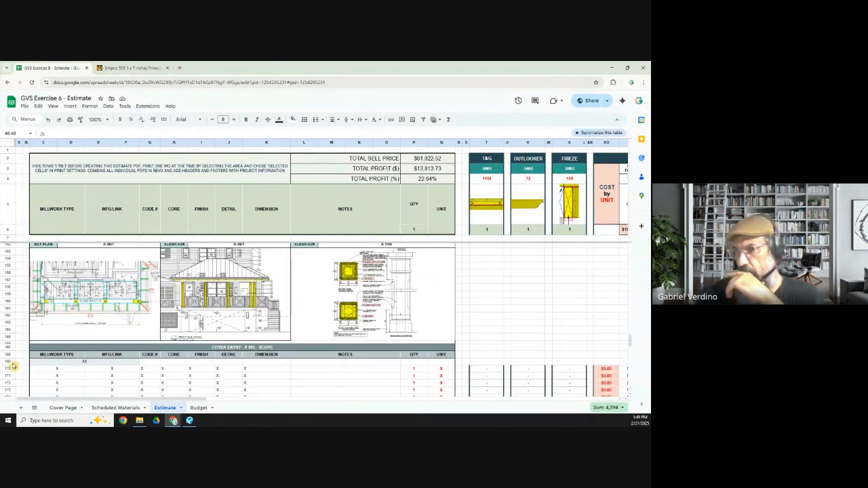
scroll(98, 363, up, 8)
scroll(102, 359, up, 10)
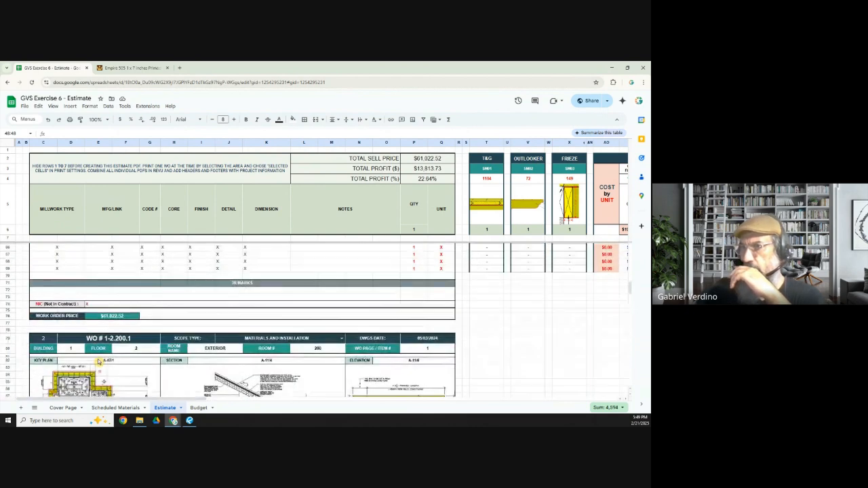
scroll(120, 352, down, 2)
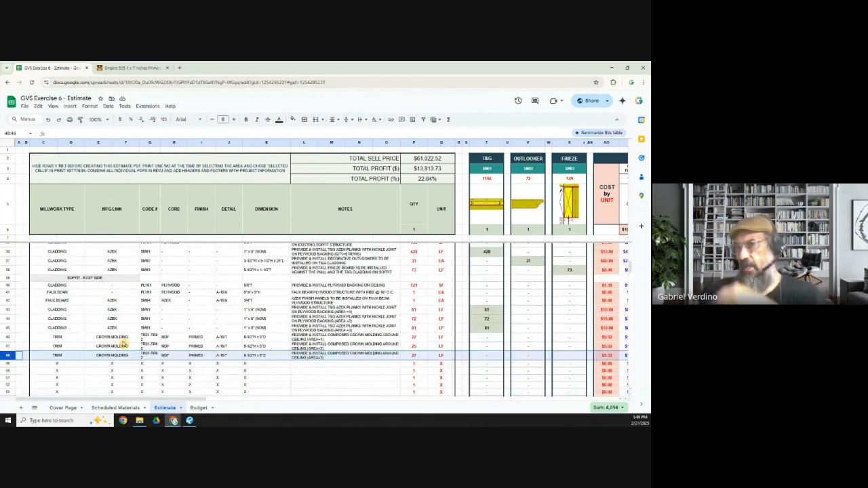
click(102, 319)
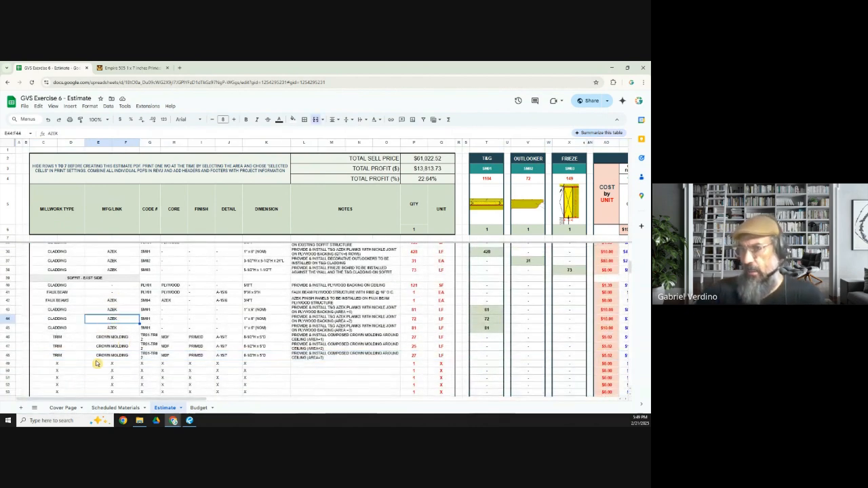
click(10, 365)
scroll(12, 372, down, 5)
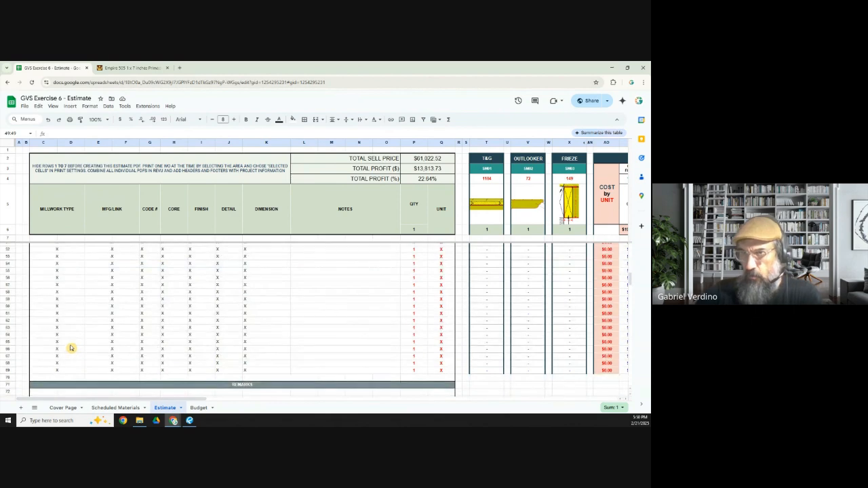
shift+click(8, 372)
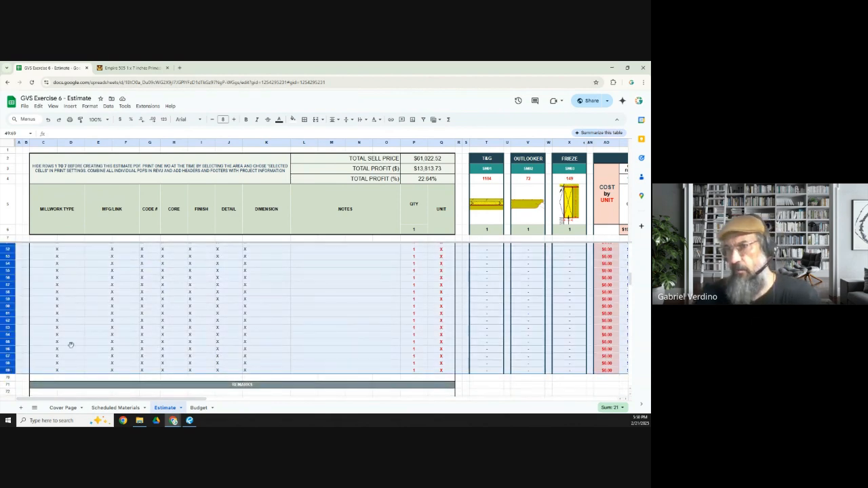
key(Delete)
click(292, 120)
click(364, 145)
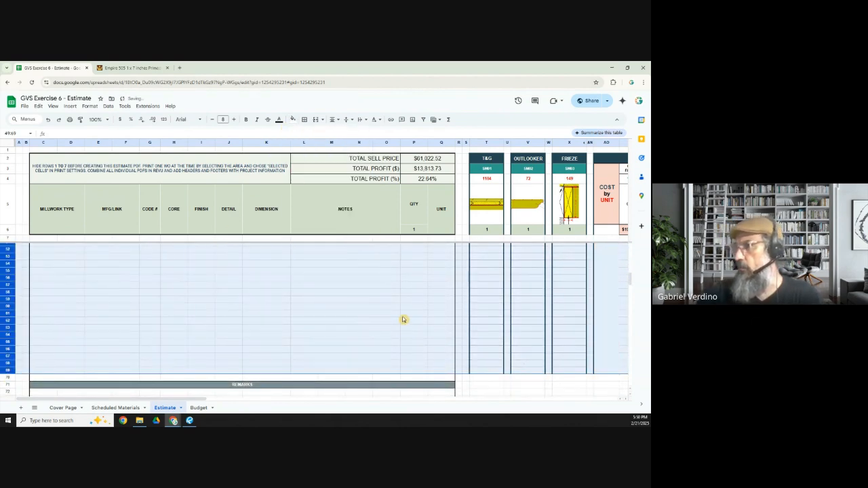
click(399, 328)
- Rename the row 39 section heading, the second one reading SOFFIT - EAST SIDE, to CEILING CLADDING @ COVER ENTRY
drag(197, 400, 97, 397)
scroll(120, 360, up, 5)
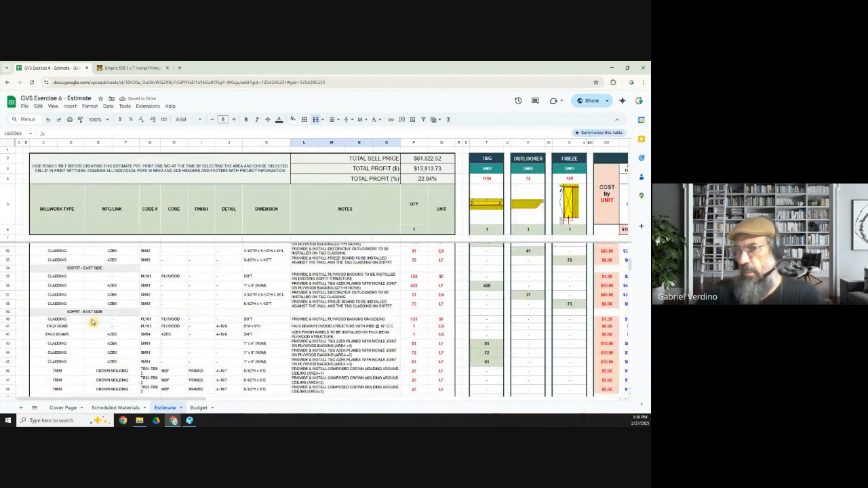
scroll(89, 275, up, 1)
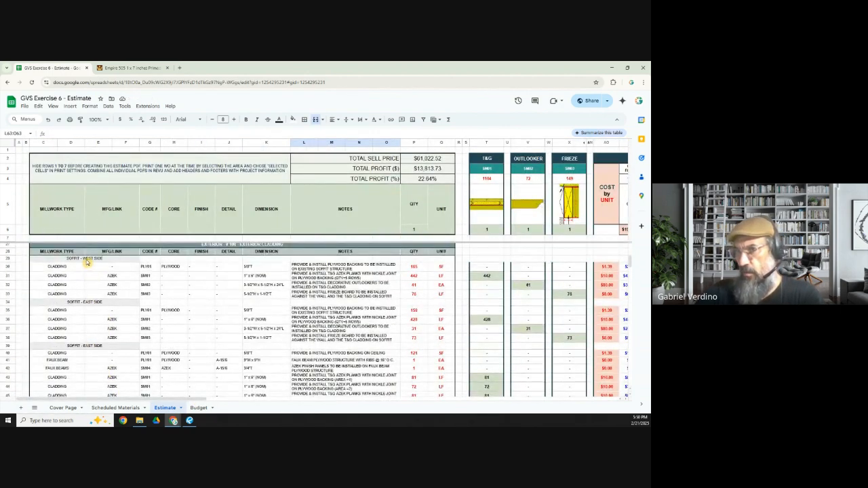
click(87, 263)
click(91, 304)
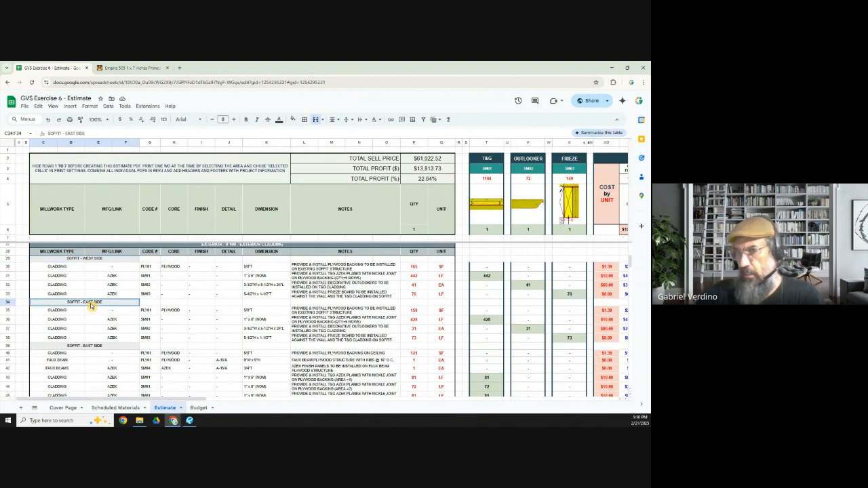
click(91, 348)
double_click(77, 345)
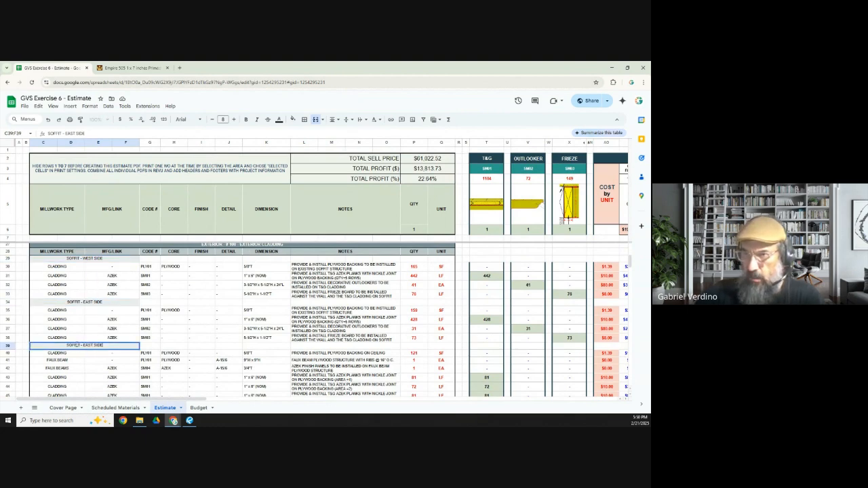
text(CEILING CLAD)
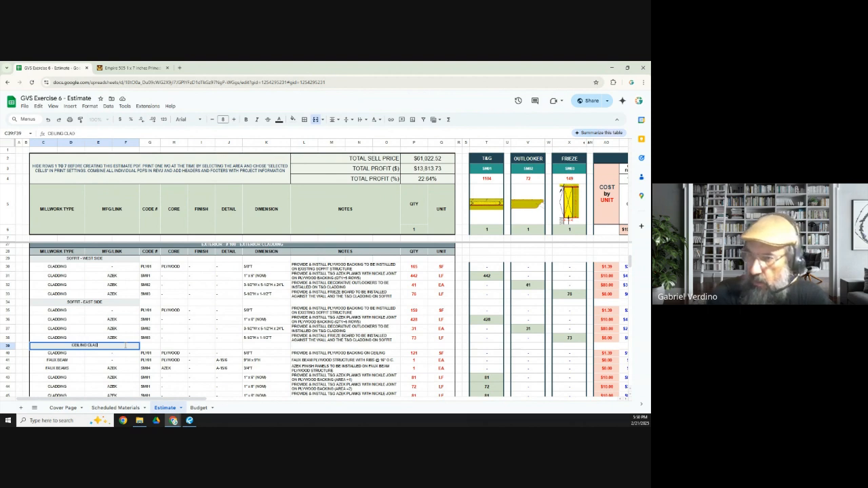
text(DING @ COVER)
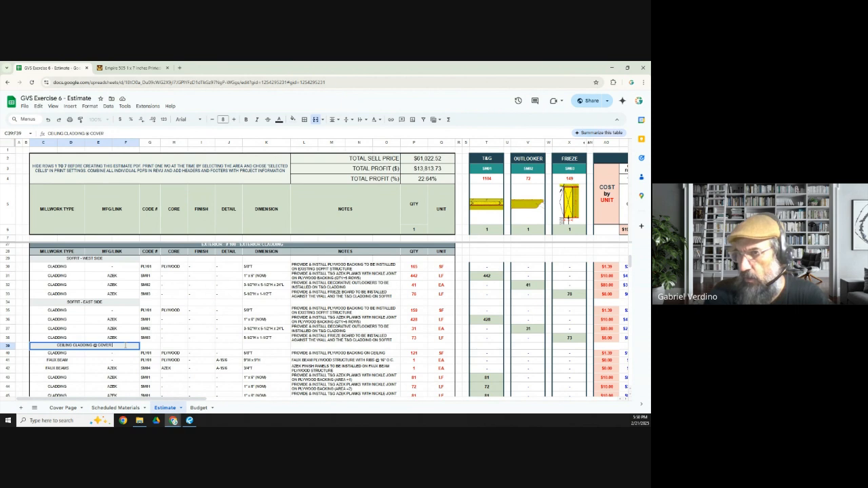
text( ENTRY)
key(Tab)
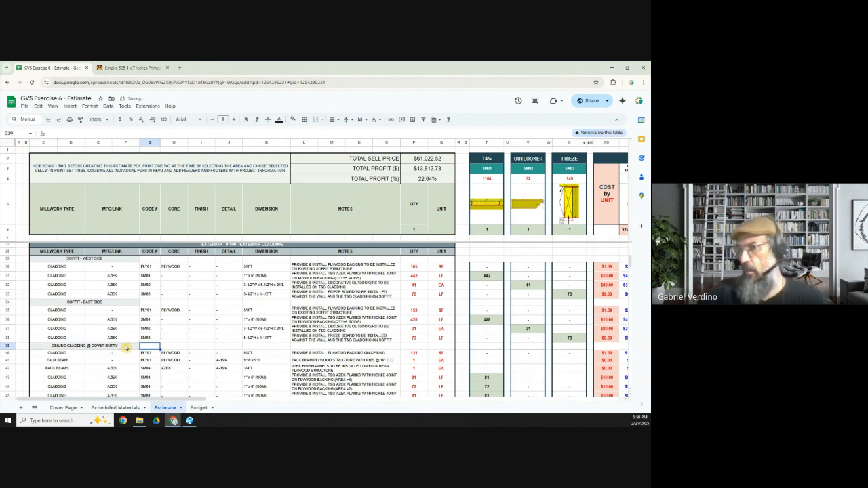
click(168, 347)
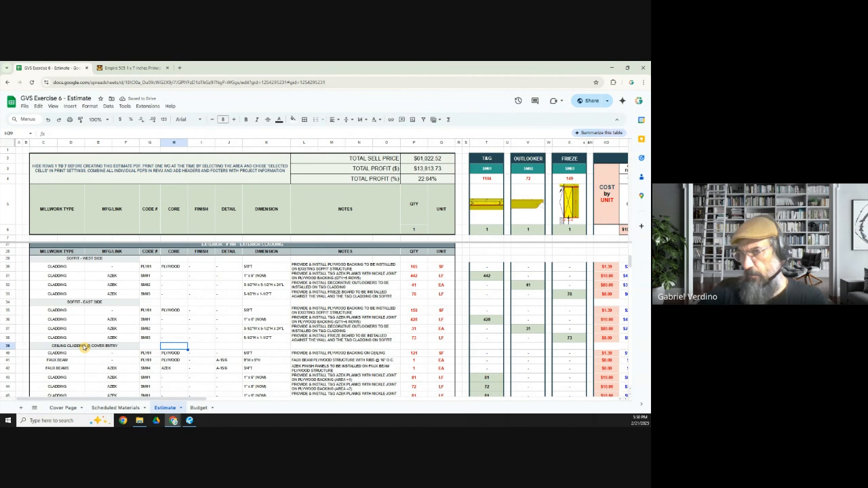
- Review the second-floor exterior work order, then switch to Revu and examine ceiling plan A-07 and the A-08 front elevation
scroll(85, 346, down, 2)
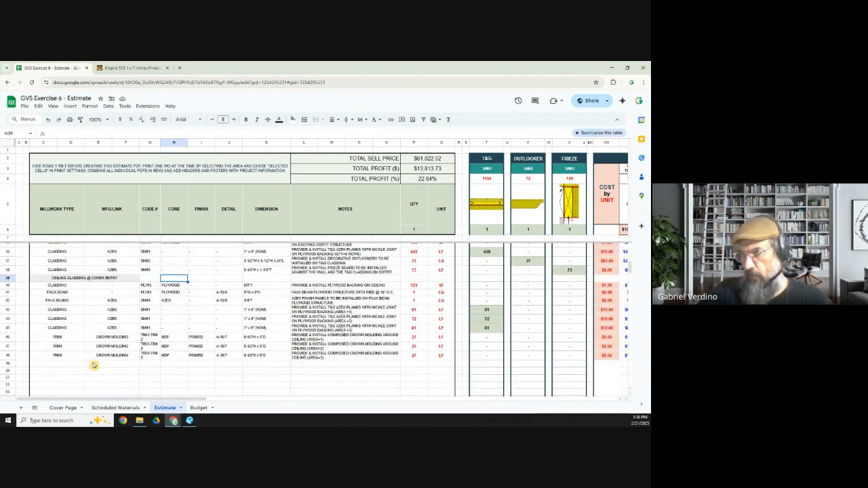
scroll(102, 365, down, 10)
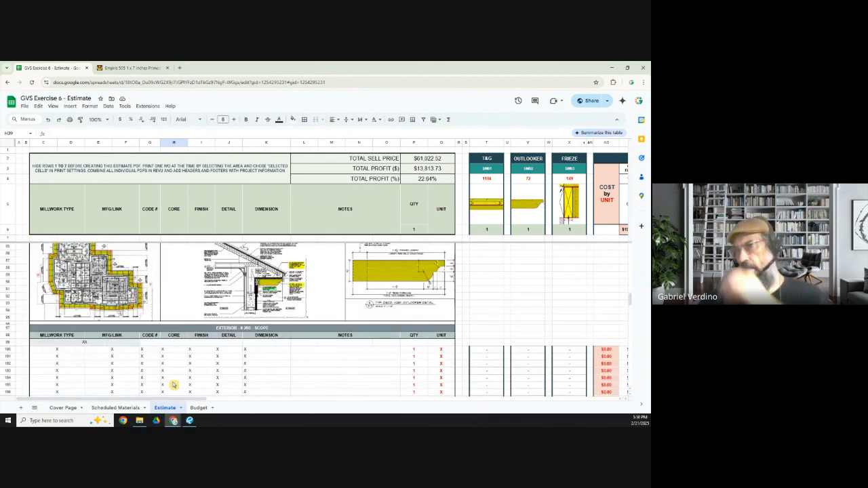
scroll(161, 390, up, 2)
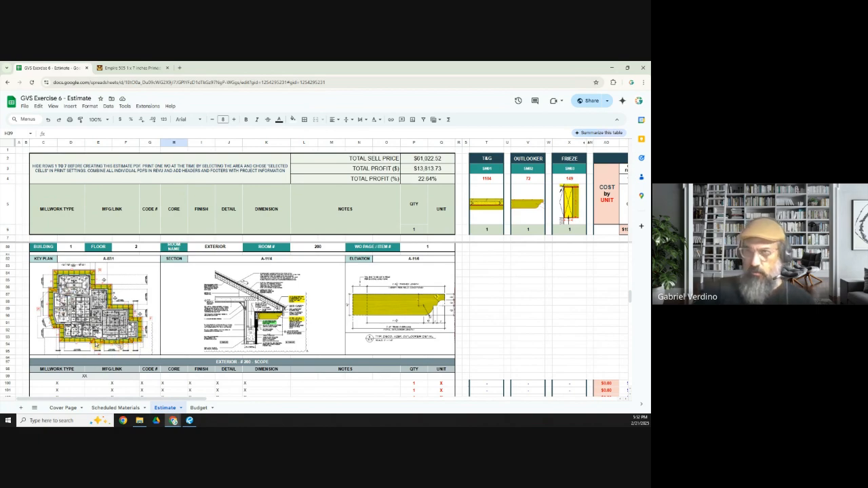
click(189, 420)
scroll(195, 274, down, 8)
drag(195, 275, 273, 285)
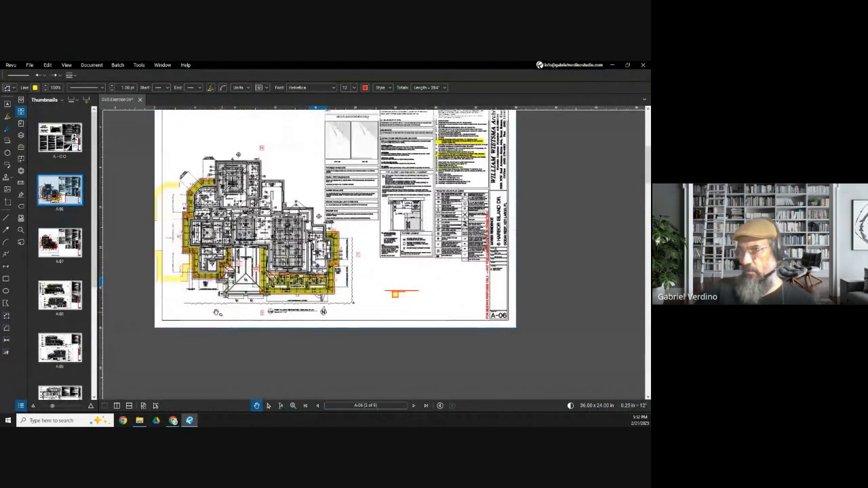
click(60, 238)
scroll(223, 295, up, 3)
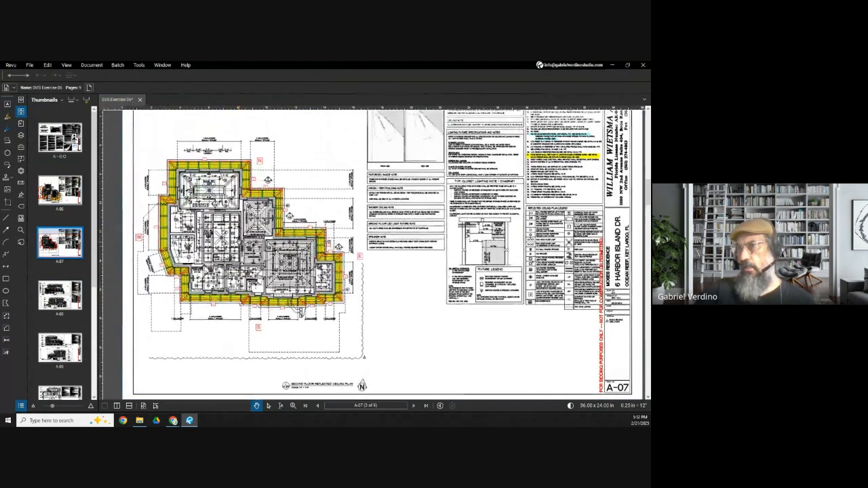
click(62, 298)
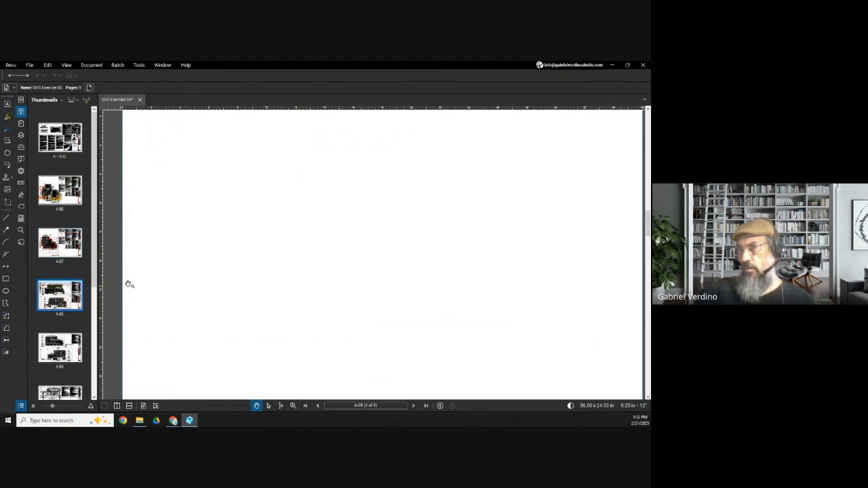
scroll(234, 195, up, 3)
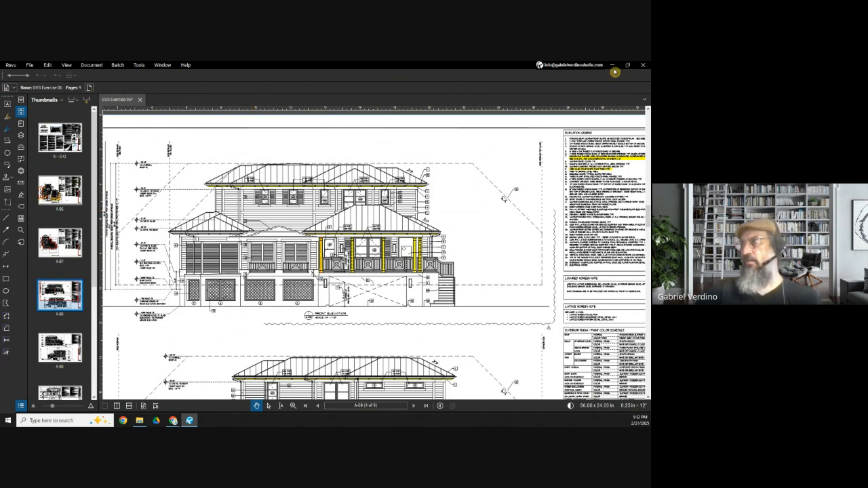
- Return to the estimate spreadsheet and enter SCAFFOLDING as the first work order's NIC (Not in Contract) item
click(612, 66)
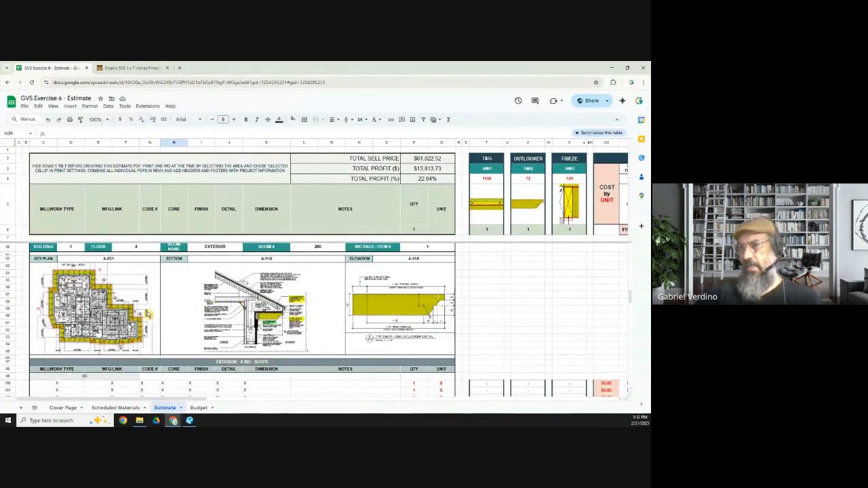
scroll(162, 301, down, 5)
scroll(163, 301, down, 4)
scroll(175, 305, up, 15)
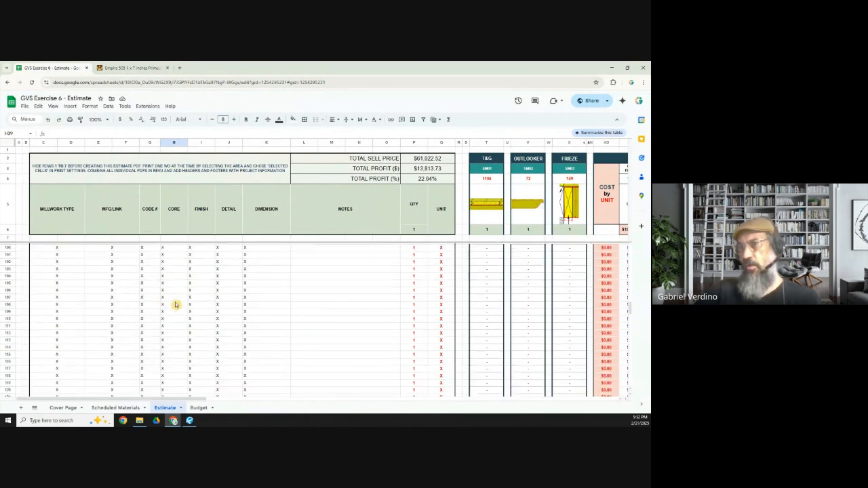
scroll(175, 304, up, 3)
scroll(175, 305, down, 7)
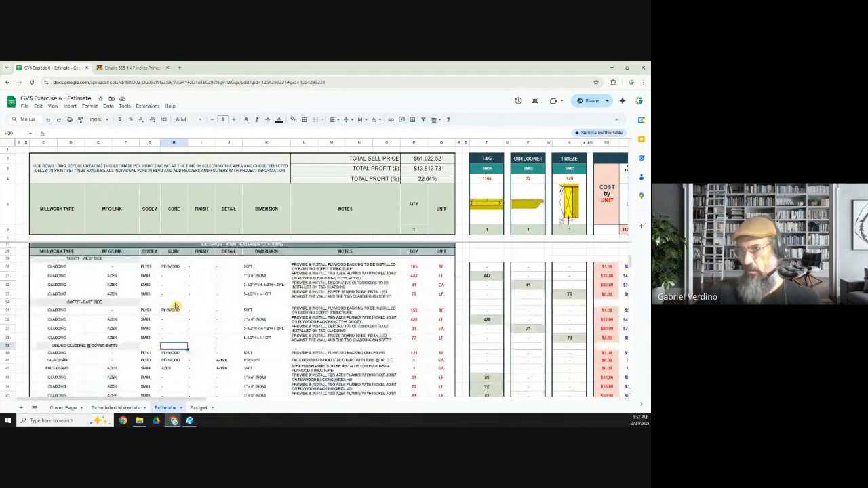
click(108, 308)
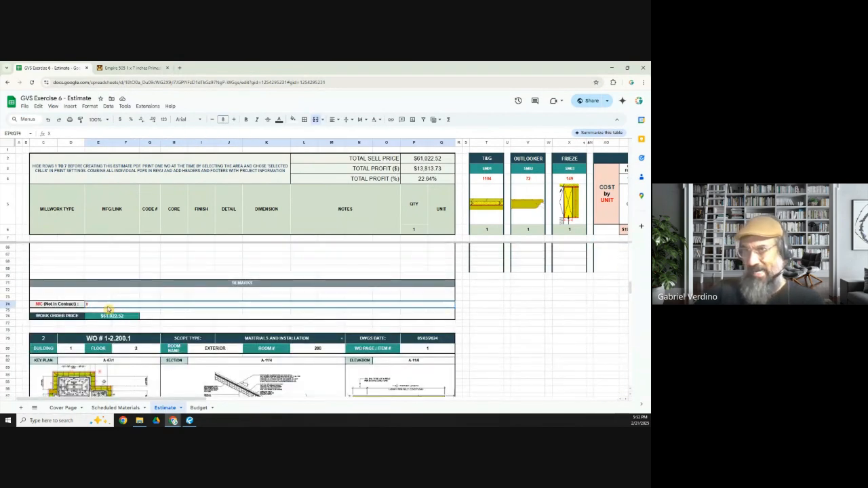
text(SCAFFOLD)
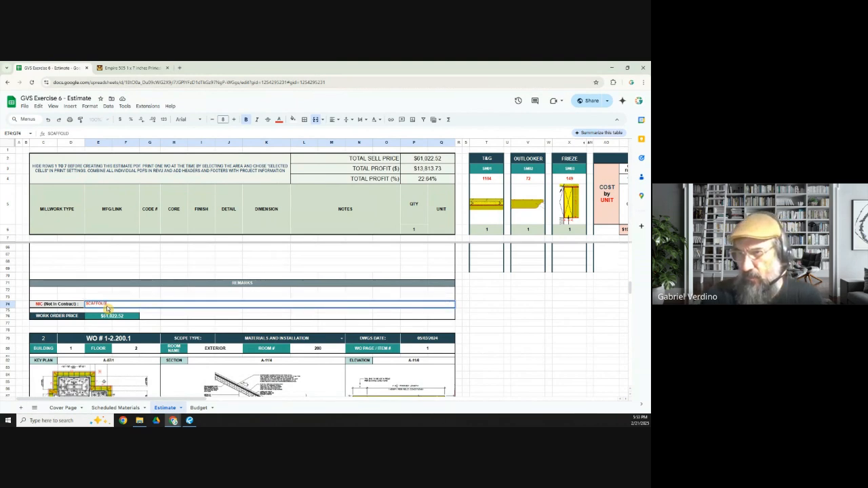
text(ING)
key(Tab)
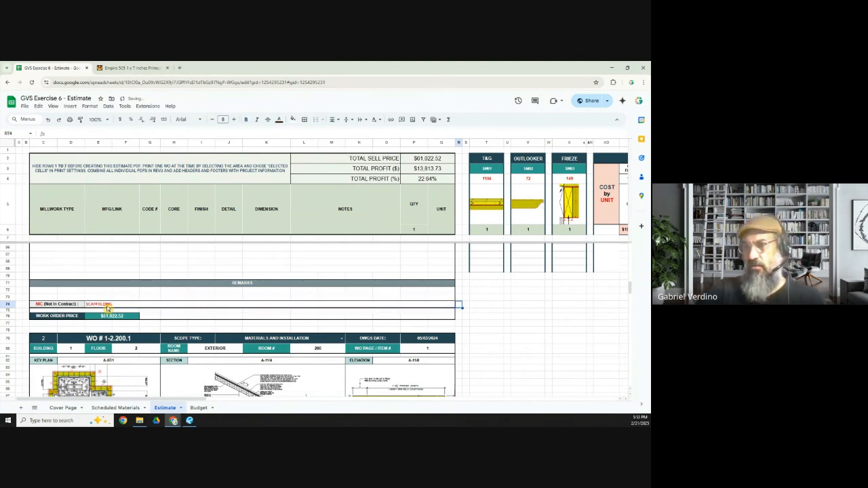
- Copy the SCAFFOLDING exclusion into the NIC fields of work orders 2 and 3, in rows 144 and 214
click(106, 307)
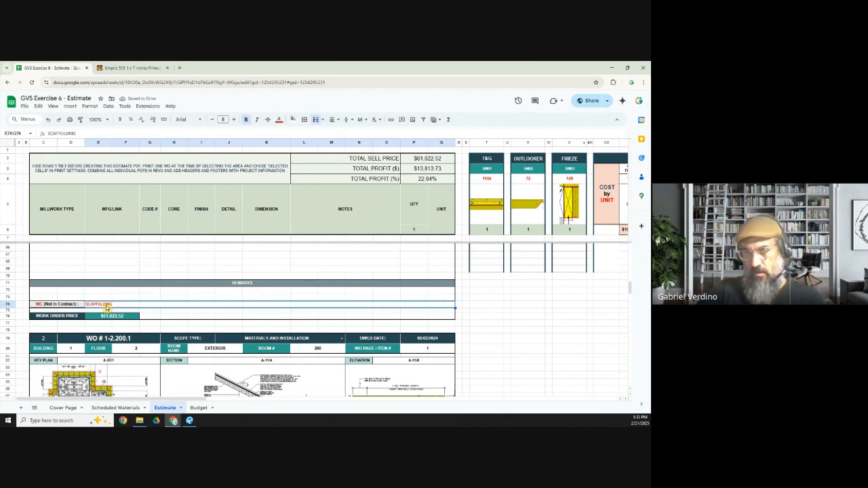
key(ctrl+c)
scroll(119, 299, down, 10)
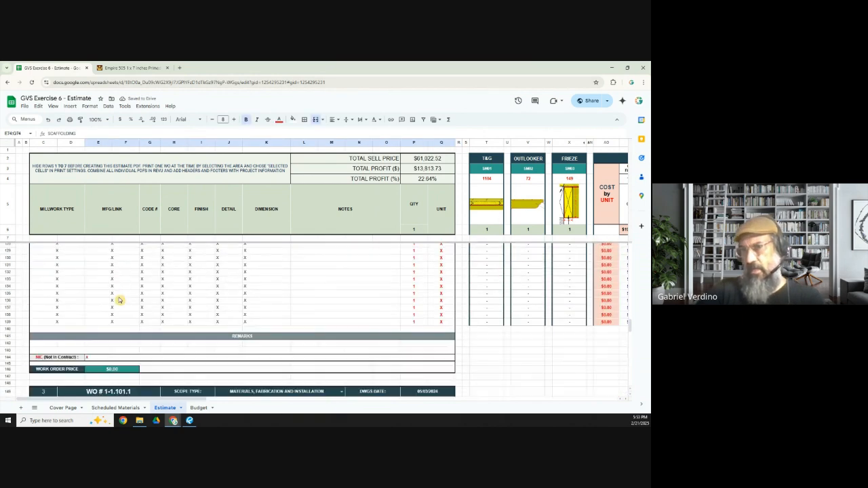
click(100, 290)
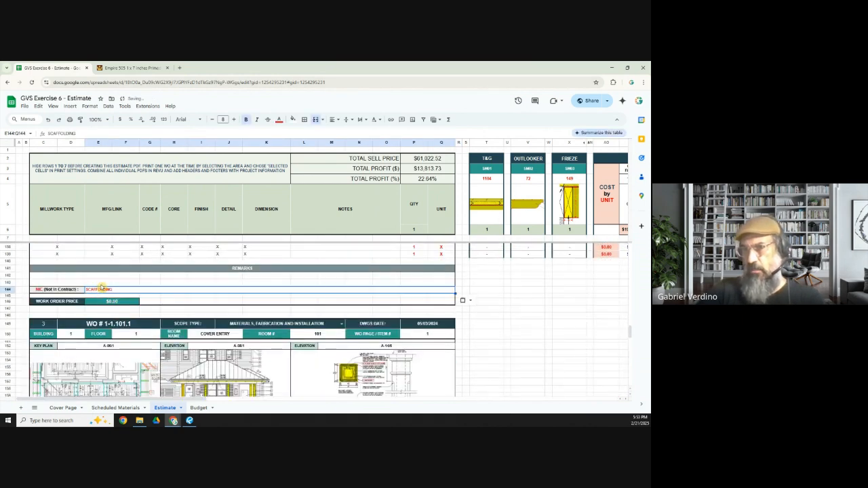
click(102, 285)
scroll(119, 310, down, 15)
scroll(119, 310, down, 2)
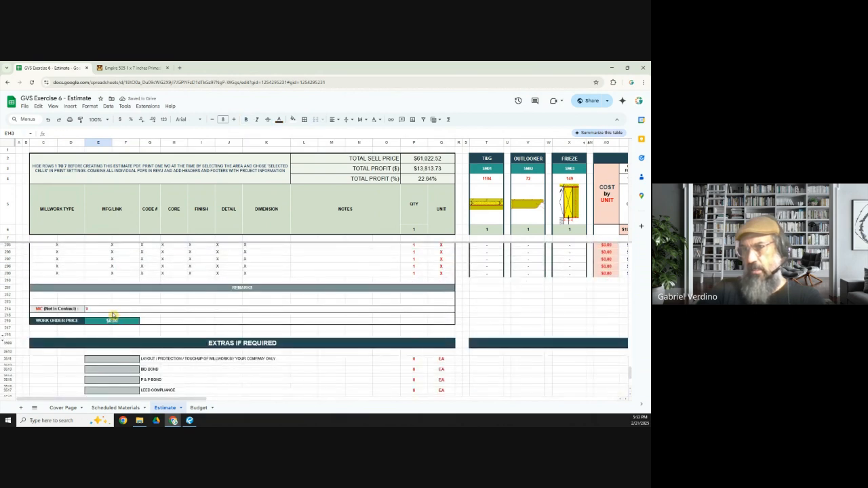
click(112, 309)
key(ctrl+v)
click(110, 281)
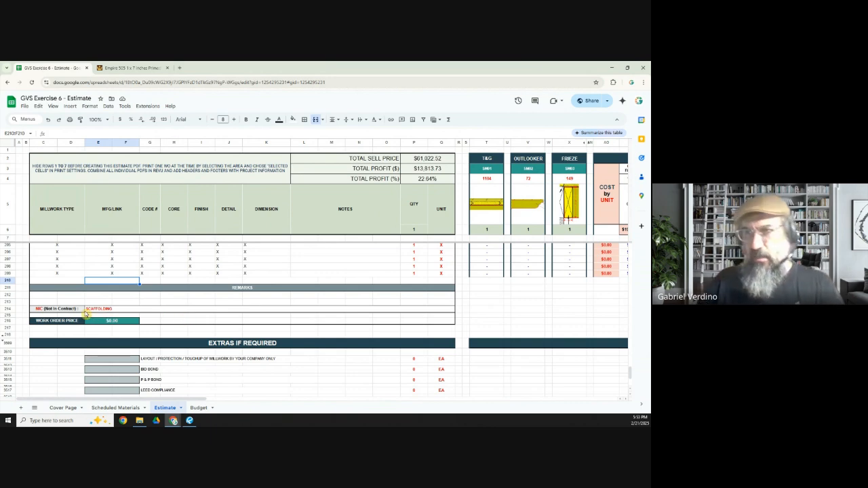
scroll(101, 332, up, 5)
scroll(112, 339, up, 5)
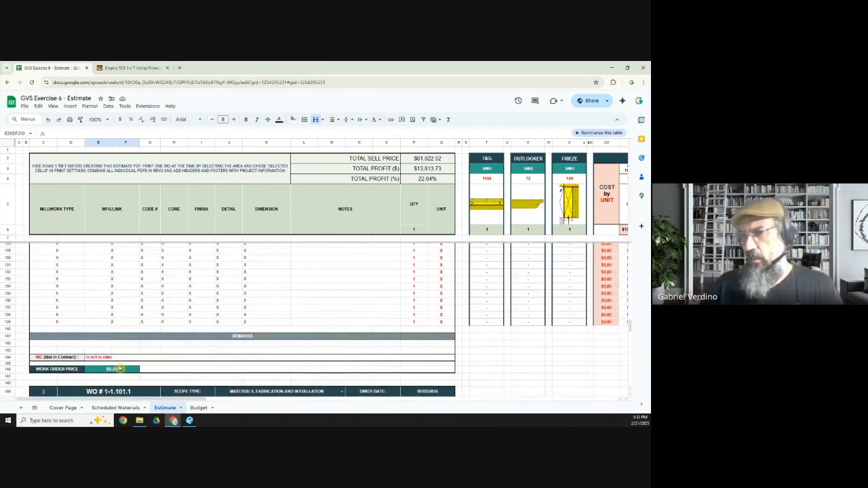
- Search the web for SCAFOLD in a new browser tab and view the image results, including the MetalTech scaffolding platform
scroll(142, 390, up, 5)
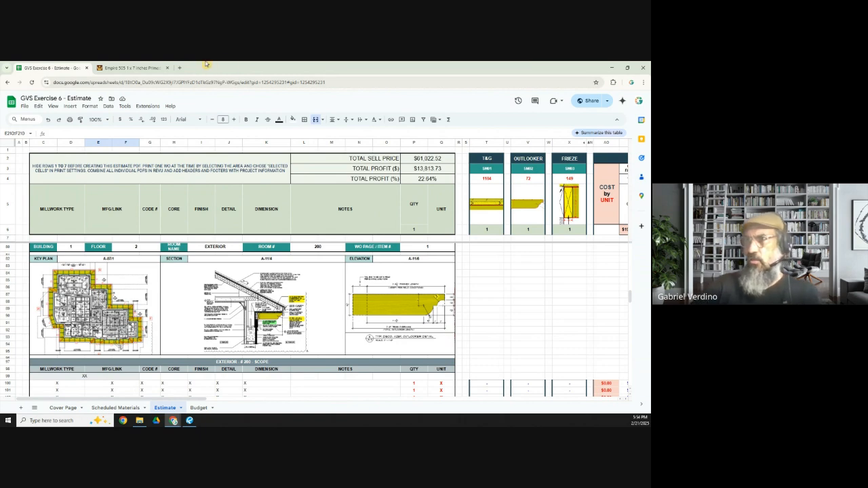
click(179, 68)
text(SCAFOLD)
key(Return)
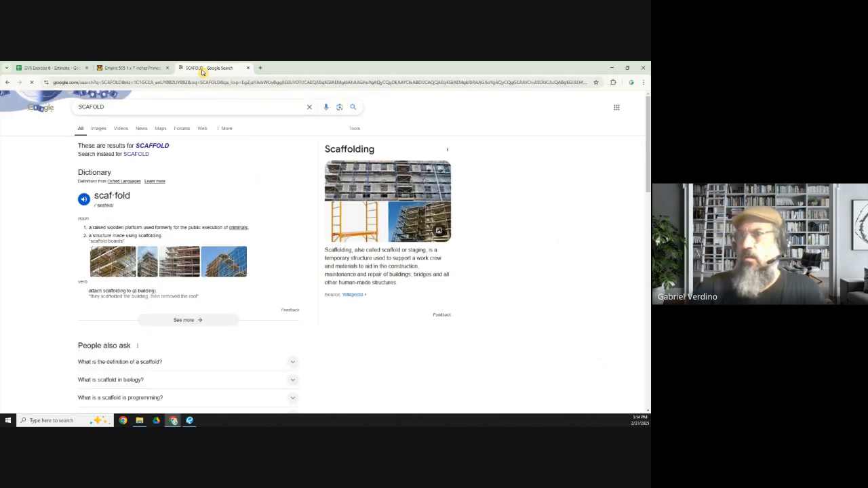
click(359, 230)
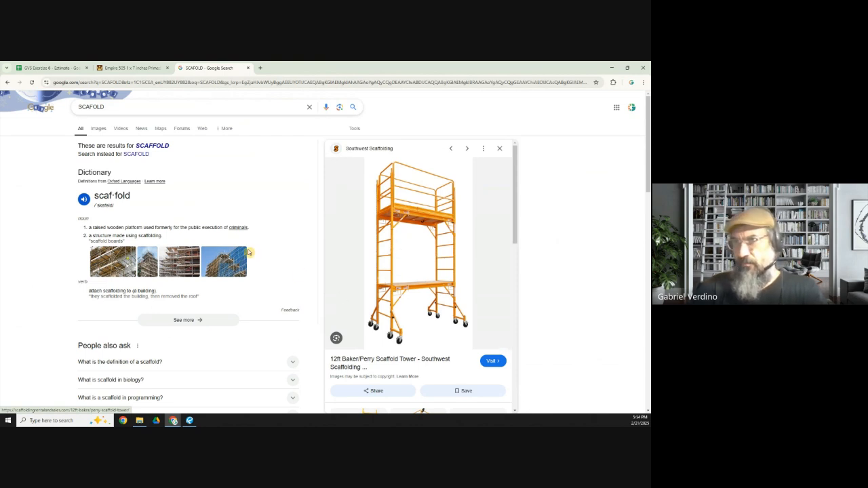
click(98, 128)
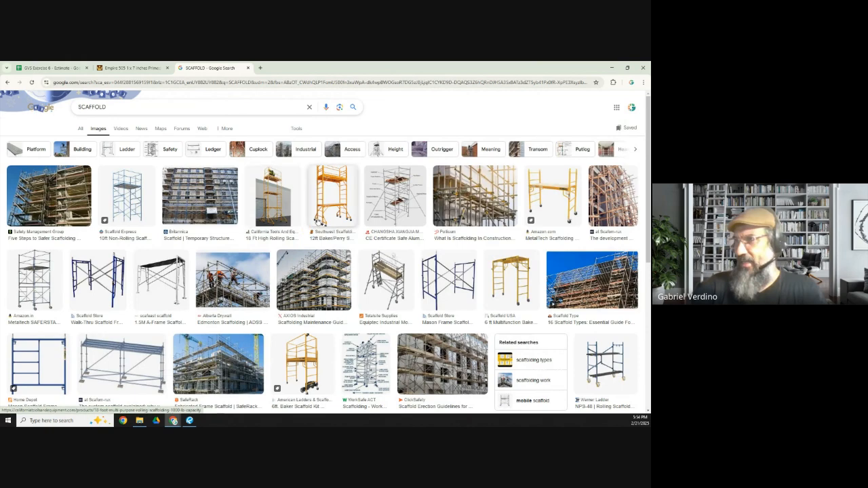
click(572, 194)
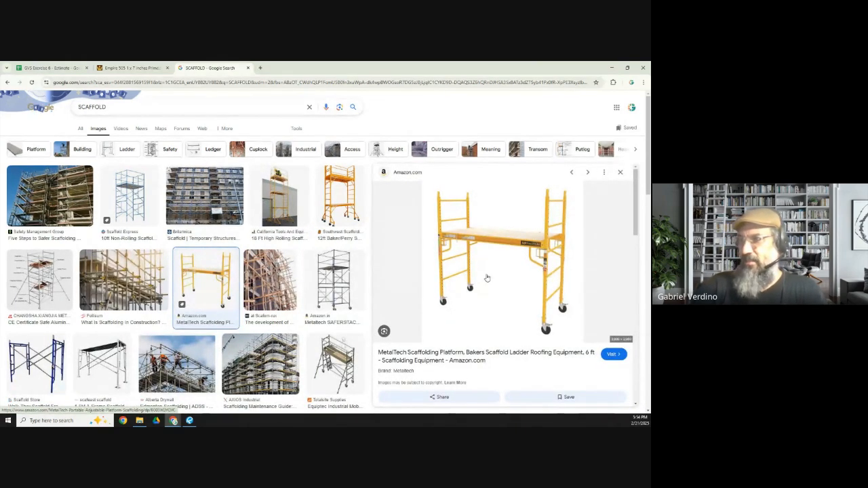
- Search the web for SISSOR LIFT and boom lift in separate browser tabs and look over the equipment pictures
click(239, 83)
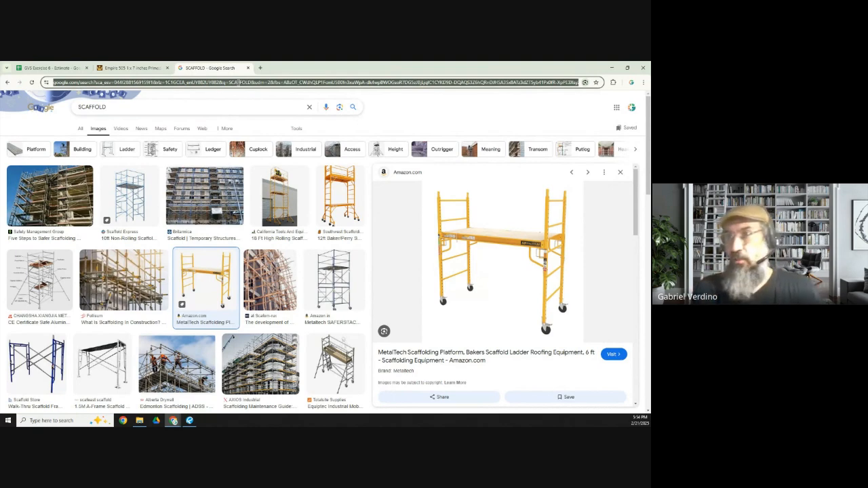
text(Si)
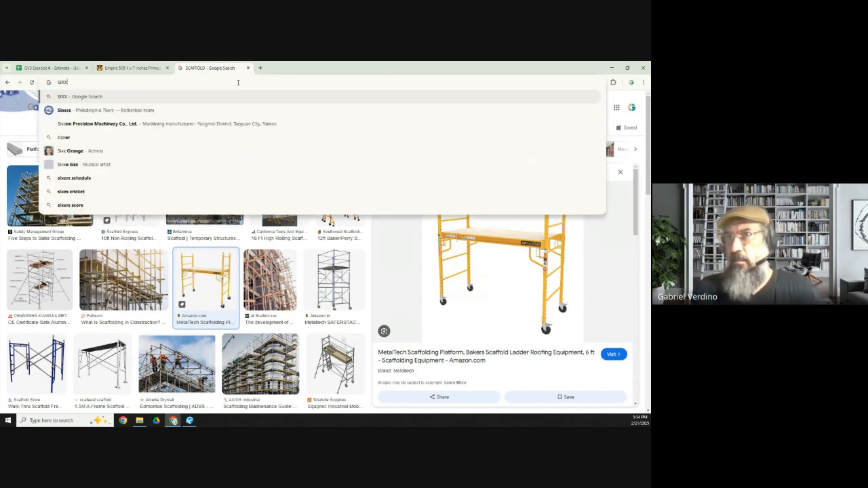
text(SSOR LIFT)
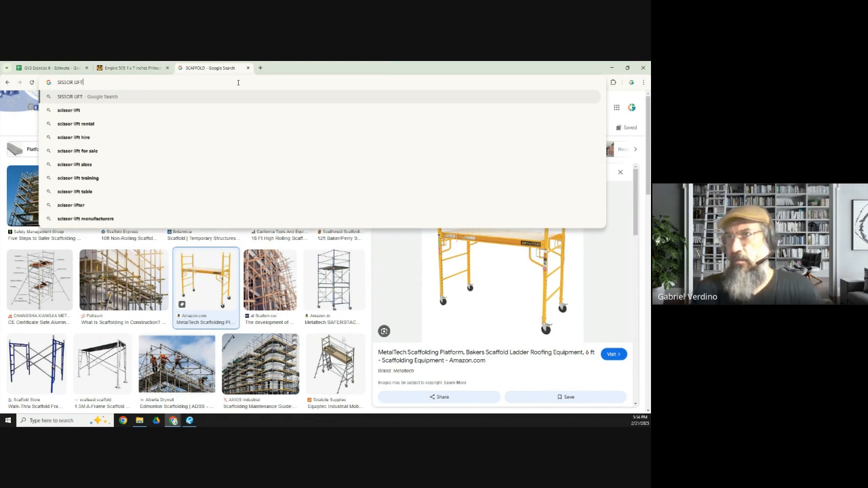
key(Return)
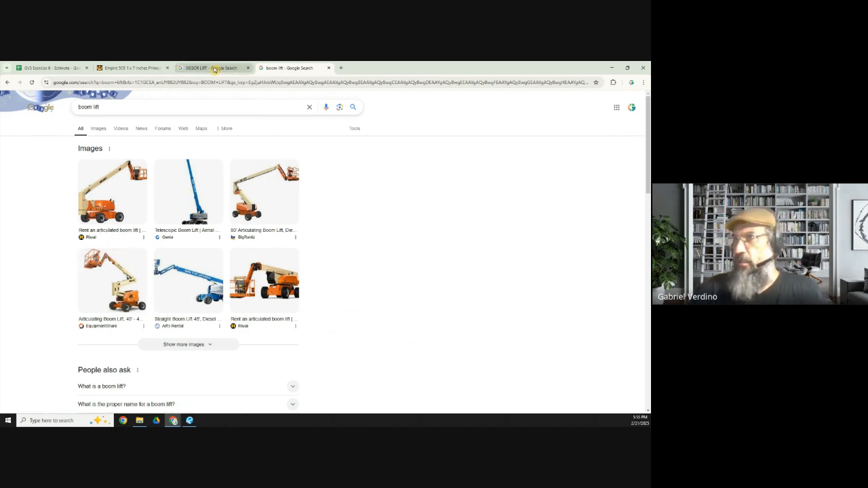
click(213, 68)
text(B)
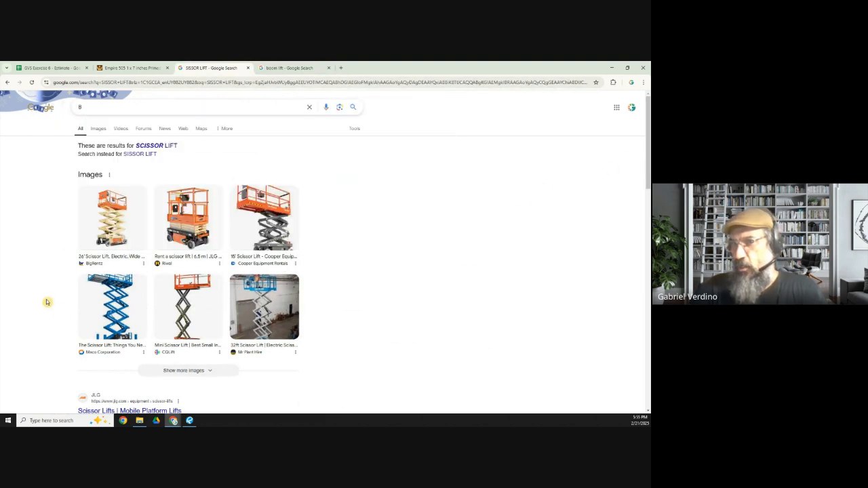
click(47, 301)
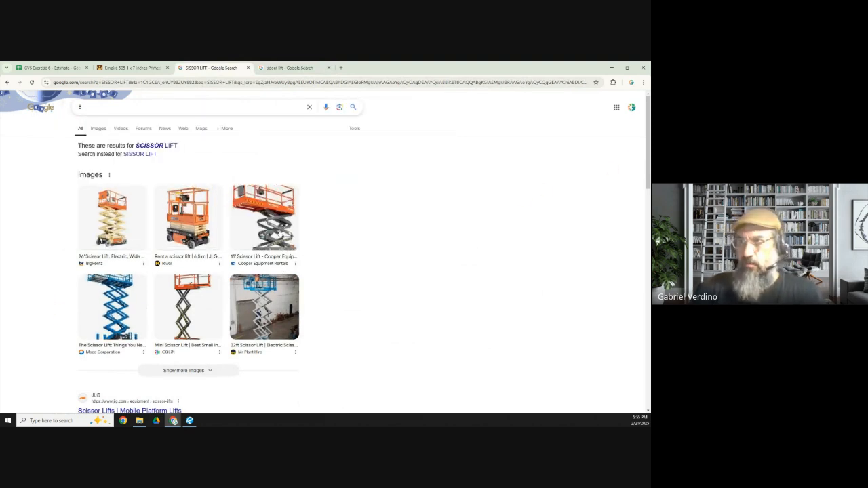
- Close the scissor lift and boom lift searches and the Empire 505 crown moulding page to return to the estimate spreadsheet
click(249, 68)
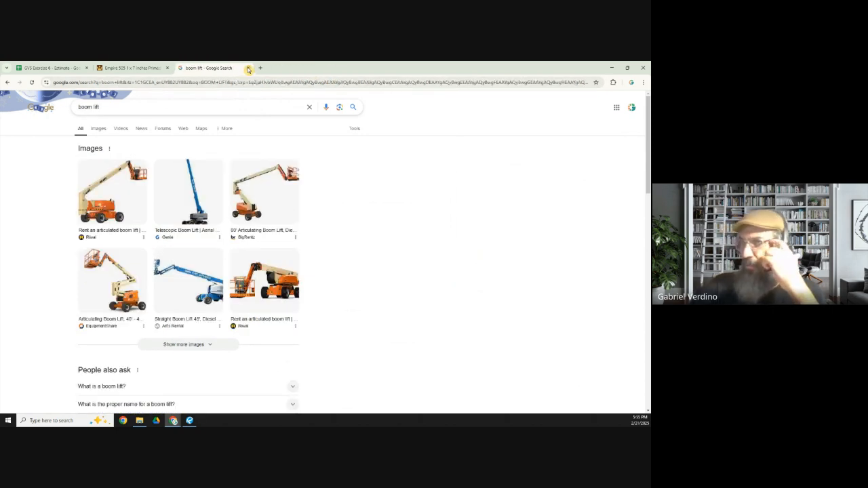
click(248, 68)
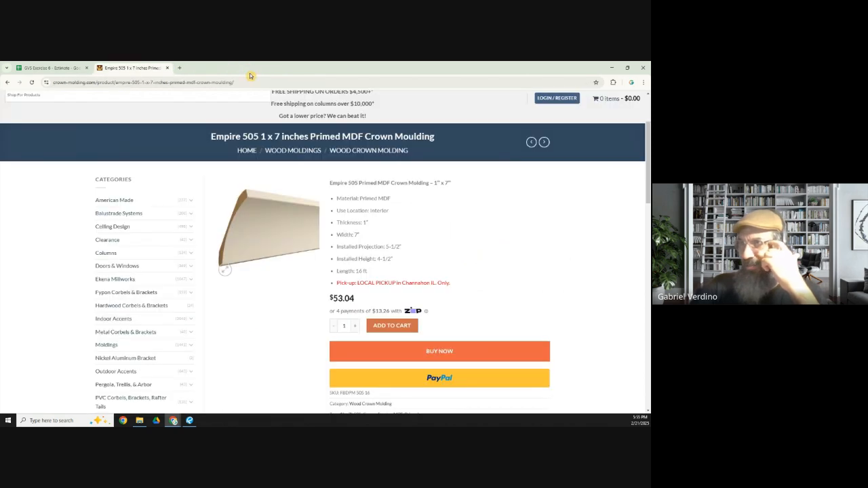
click(168, 68)
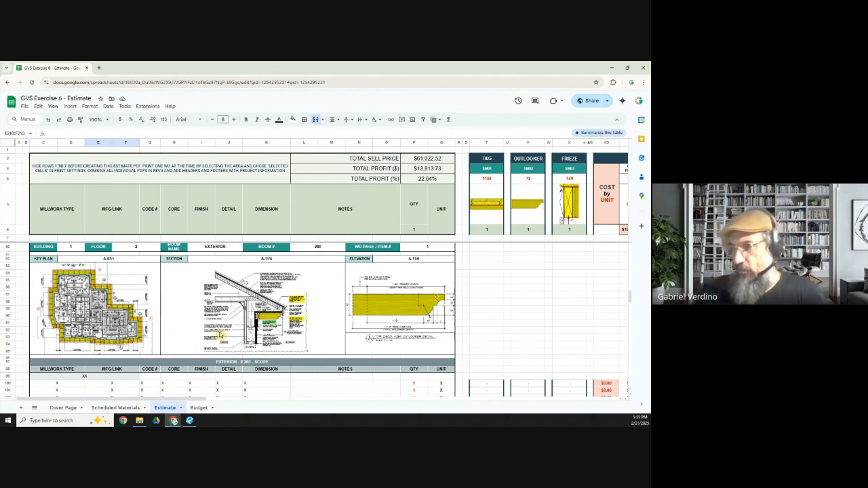
- Review the second-floor exterior work order and the cover entry work order with their drawings and scope tables
scroll(232, 336, down, 2)
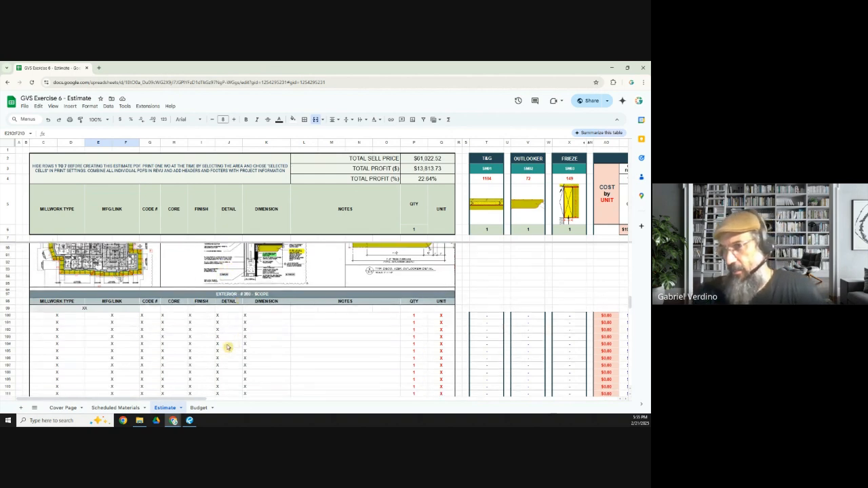
scroll(135, 369, up, 2)
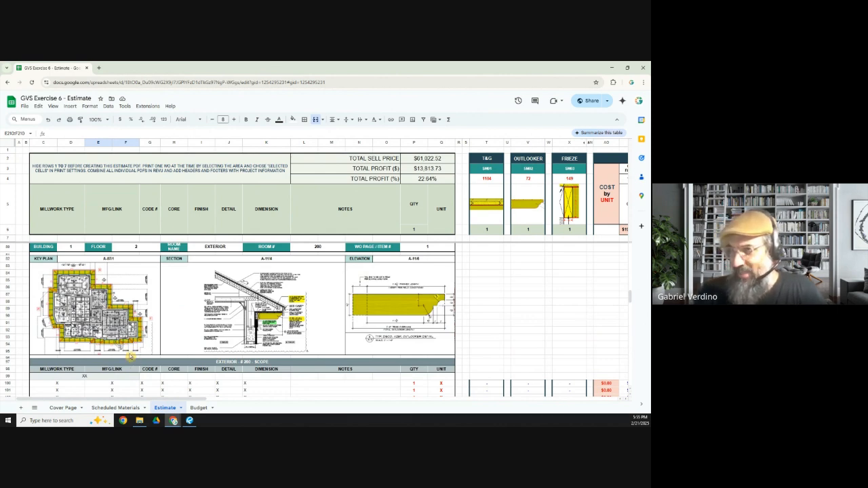
scroll(129, 355, down, 5)
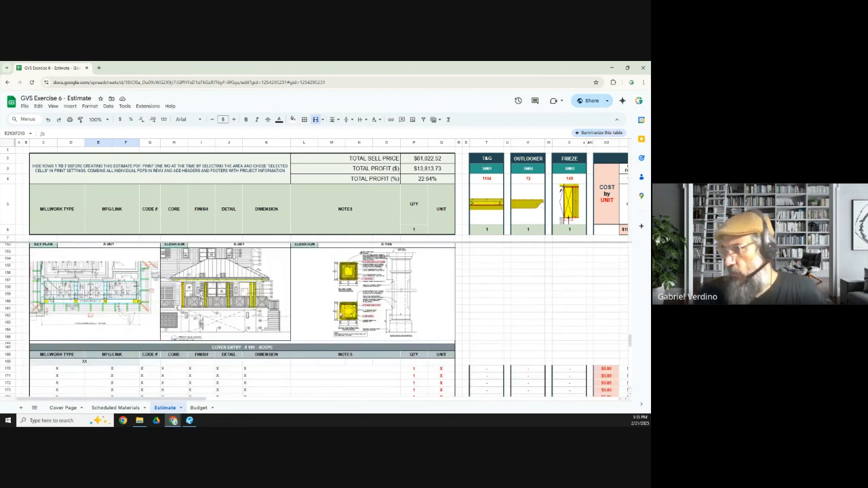
- Switch to Revu, open sheet A-14 and examine the boxed steel column detail for the cover entry
click(188, 420)
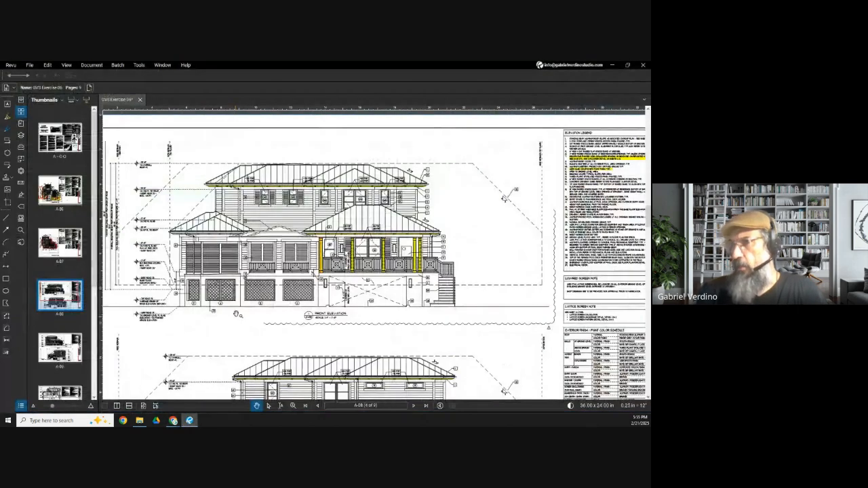
scroll(227, 214, down, 3)
scroll(261, 295, up, 2)
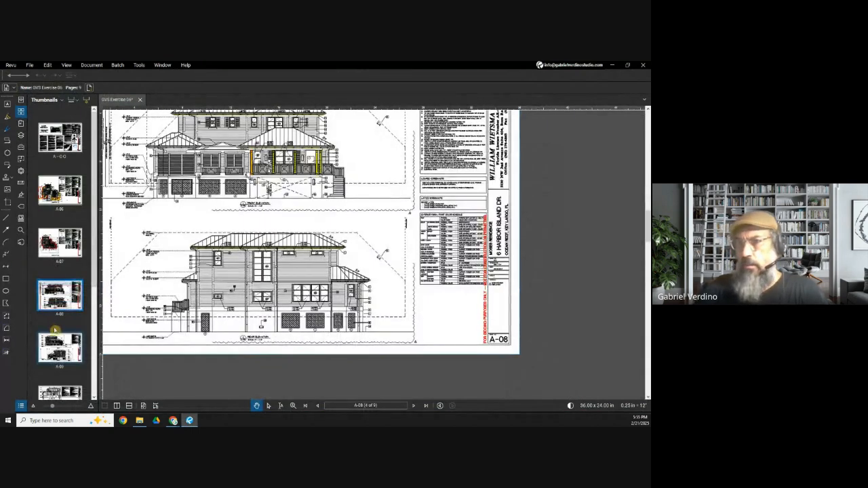
scroll(54, 327, down, 3)
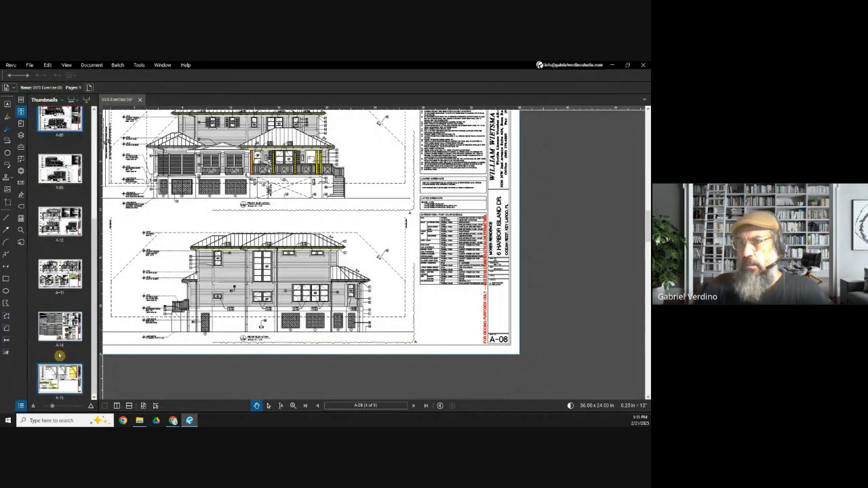
click(59, 275)
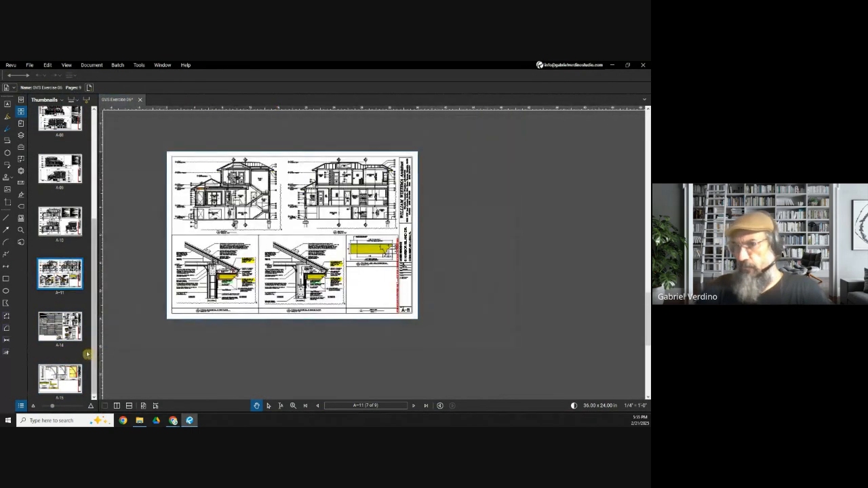
click(59, 327)
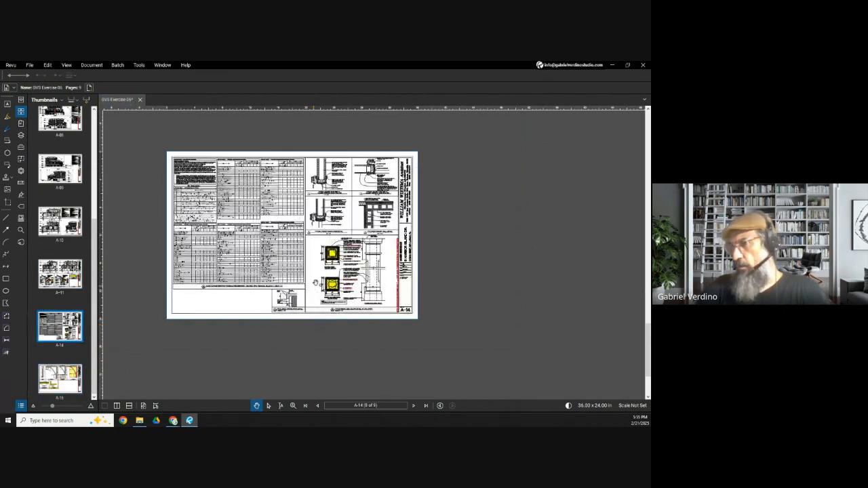
scroll(315, 282, up, 5)
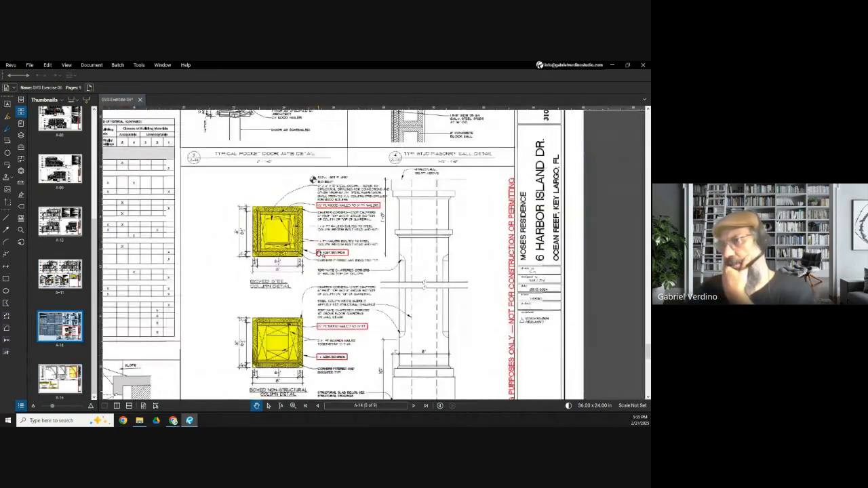
scroll(316, 253, up, 2)
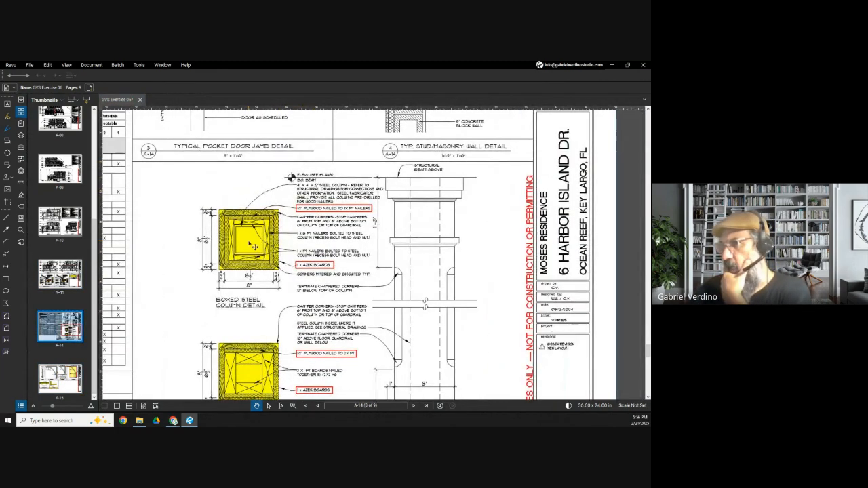
scroll(249, 241, up, 1)
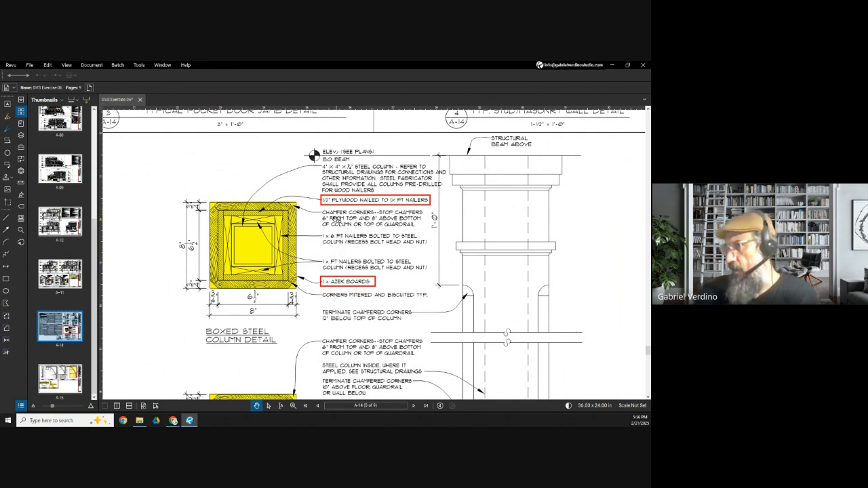
- Examine the boxed non-structural column detail on A-14, including its plywood and Azek board callouts
scroll(367, 299, down, 3)
drag(367, 300, 335, 187)
scroll(287, 262, up, 4)
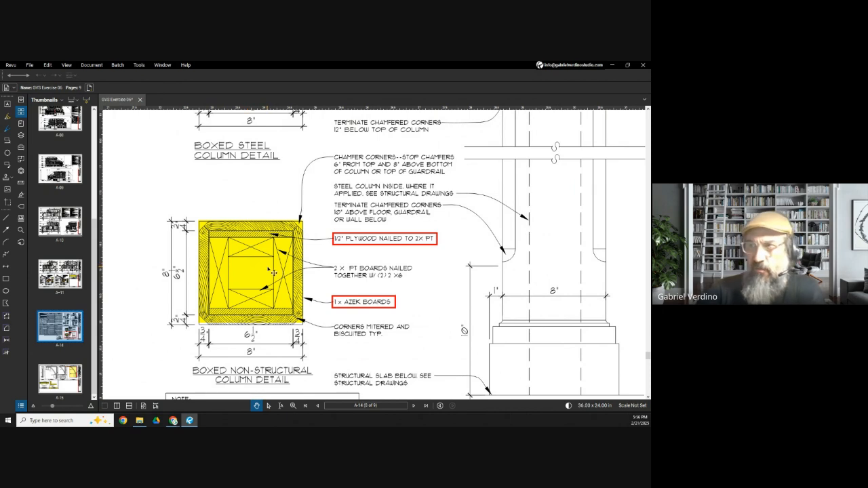
scroll(273, 272, down, 4)
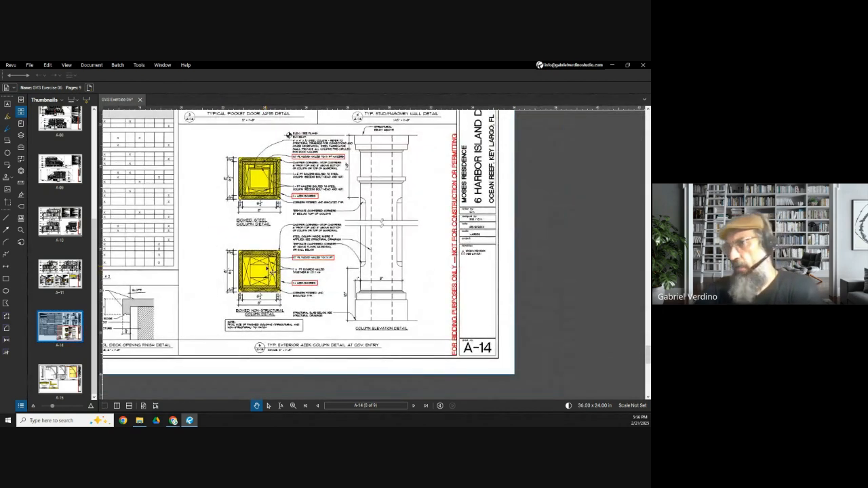
scroll(272, 272, up, 1)
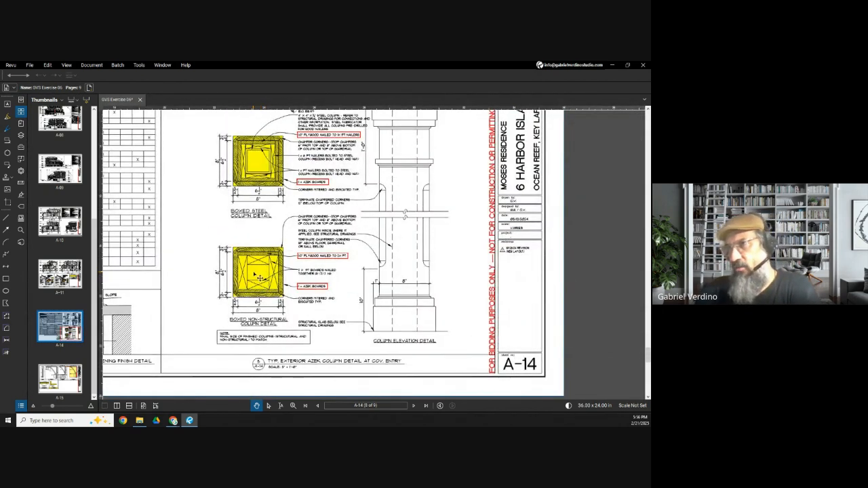
drag(260, 278, 296, 286)
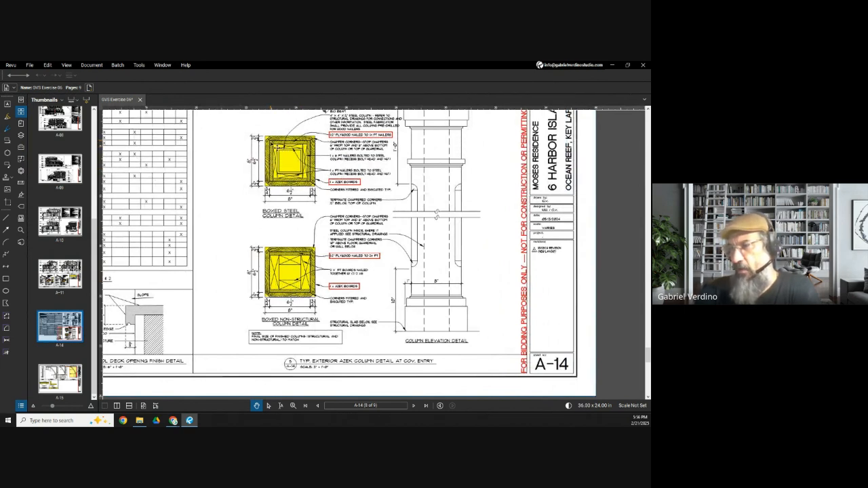
- Examine the column elevation detail on A-14, checking the chamfer ends, base trim, neck band and capital profiles
scroll(394, 144, down, 2)
scroll(366, 276, up, 5)
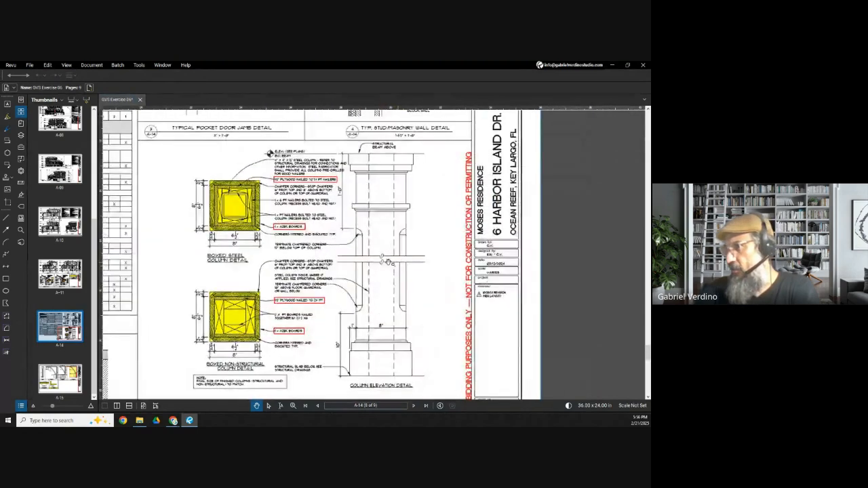
scroll(373, 292, down, 1)
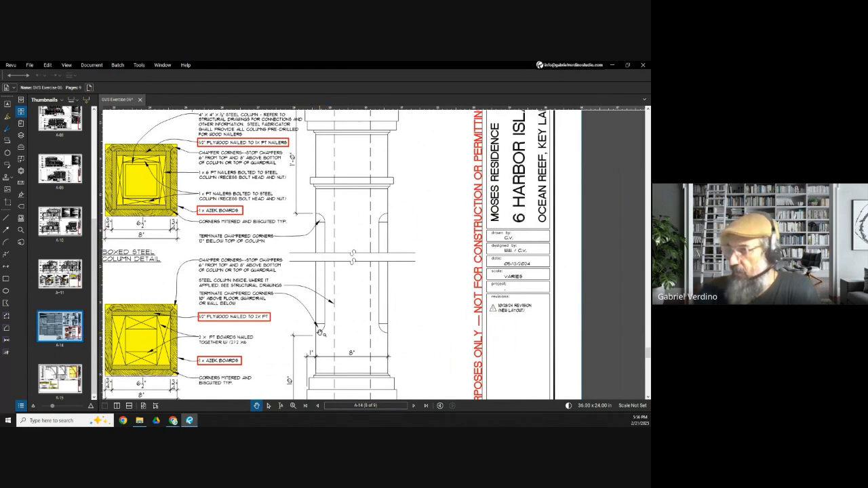
scroll(309, 292, down, 2)
scroll(299, 303, up, 2)
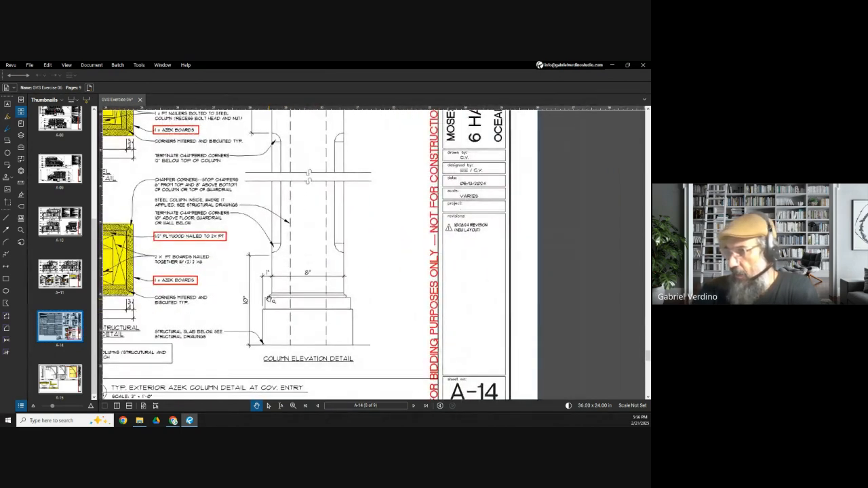
scroll(273, 295, up, 1)
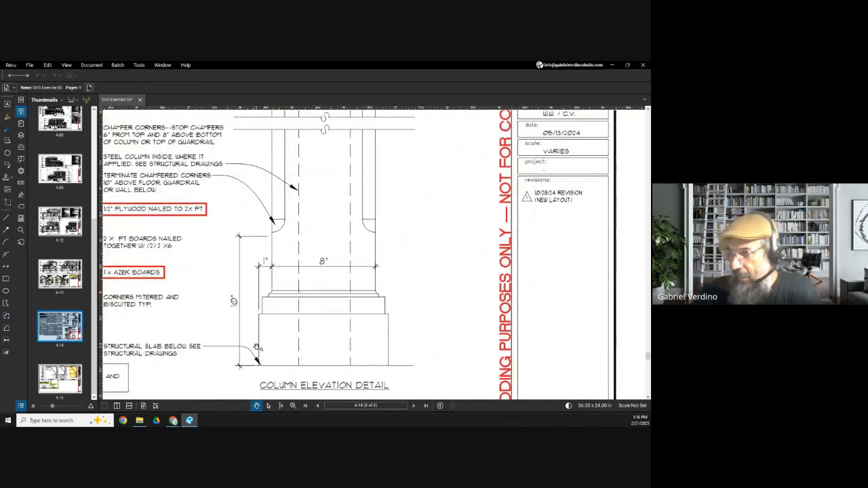
scroll(260, 343, down, 1)
scroll(301, 323, down, 1)
scroll(253, 241, up, 2)
scroll(253, 240, up, 1)
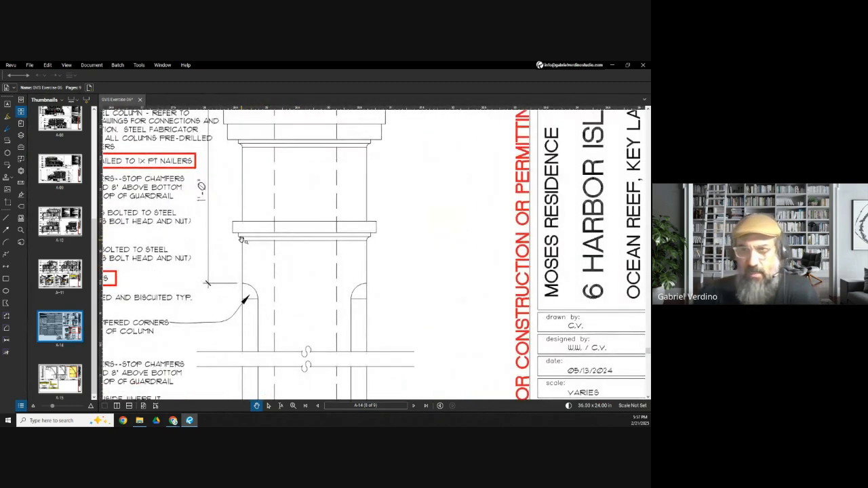
scroll(289, 234, down, 1)
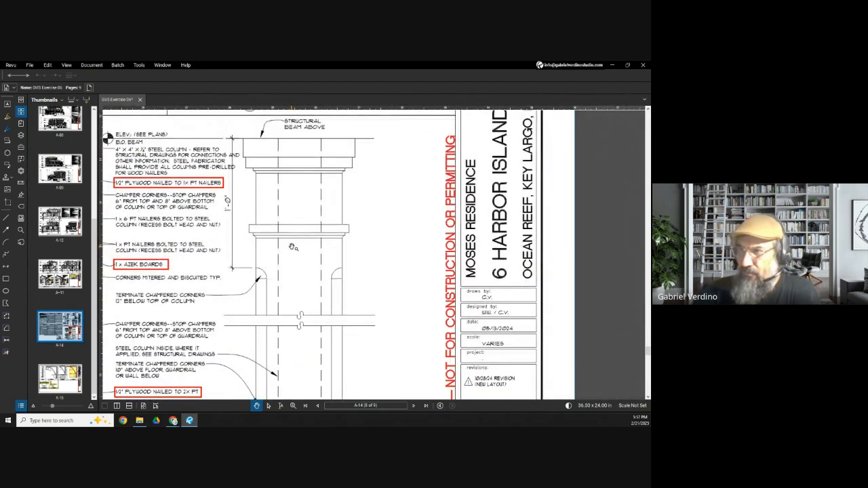
- Review the boxed steel and non-structural column details alongside the column elevation on sheet A-14
scroll(292, 250, down, 1)
scroll(336, 278, down, 1)
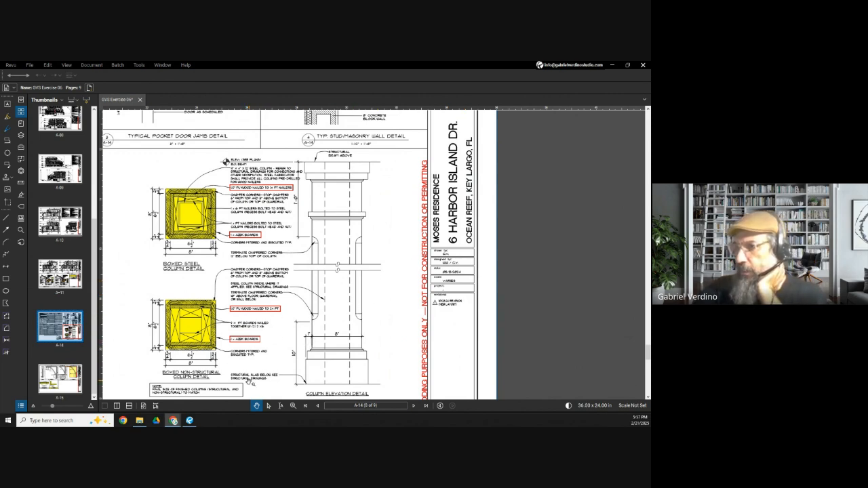
scroll(333, 345, down, 2)
scroll(337, 339, up, 2)
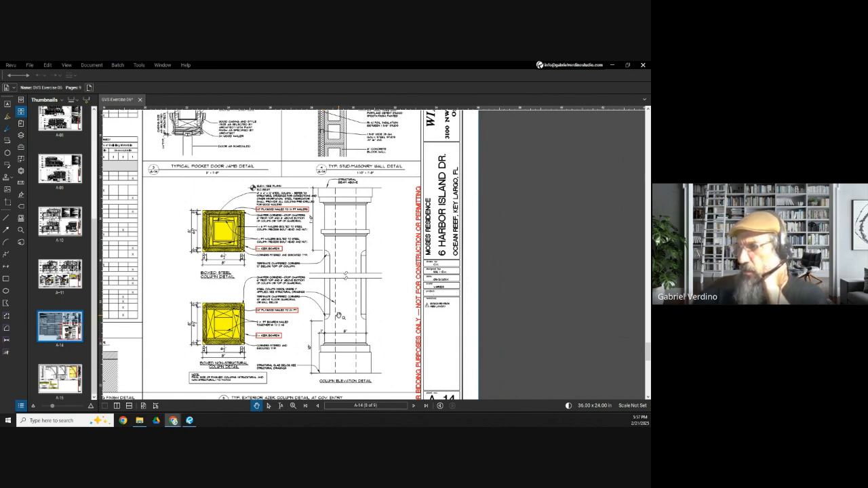
scroll(353, 288, down, 1)
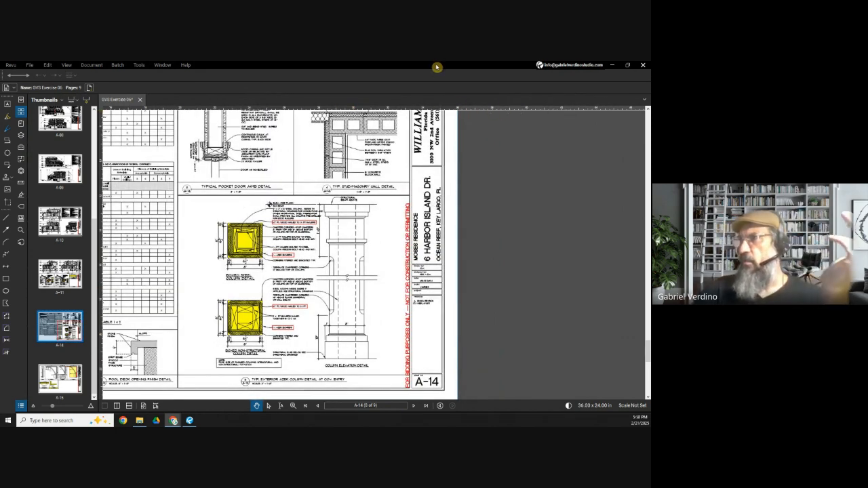
- Move the Revu window out of the way and view the cover entry work order's drawings in the Estimate spreadsheet
drag(438, 67, 431, 101)
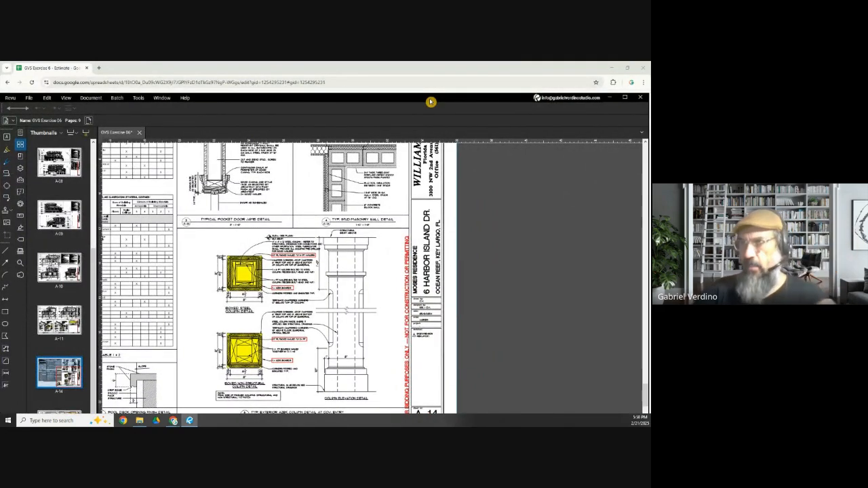
drag(431, 101, 0, 91)
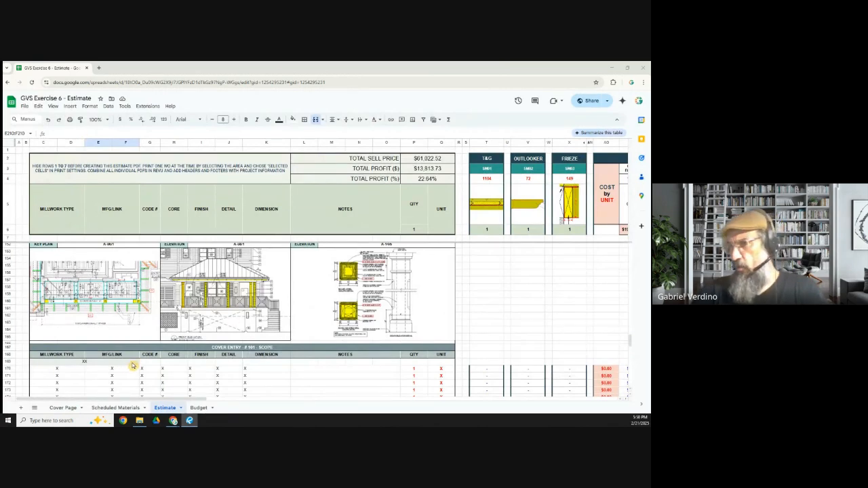
scroll(133, 365, up, 3)
scroll(207, 320, down, 2)
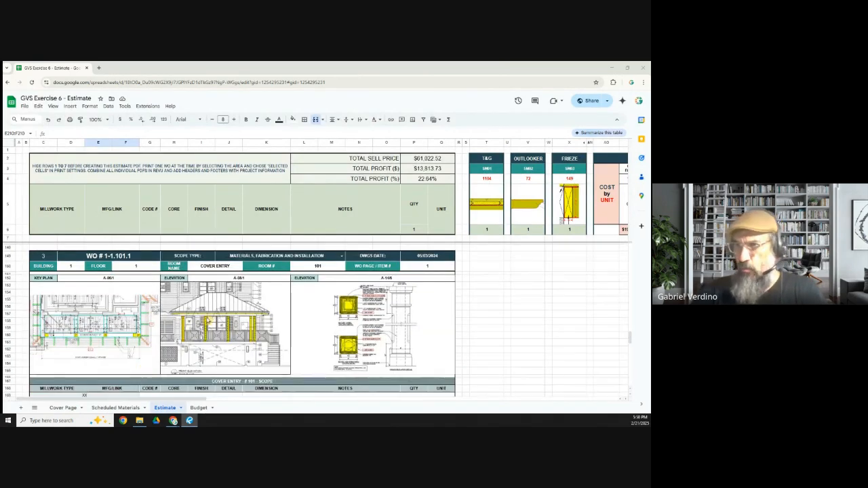
- In a new browser tab, search Google Images for "exterior columns for houses" and browse the pictures for a column supplier
click(100, 68)
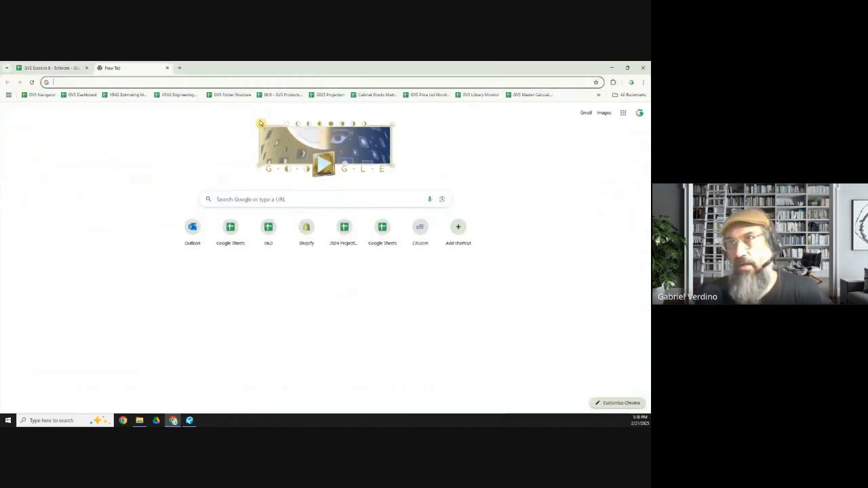
text(EXTER)
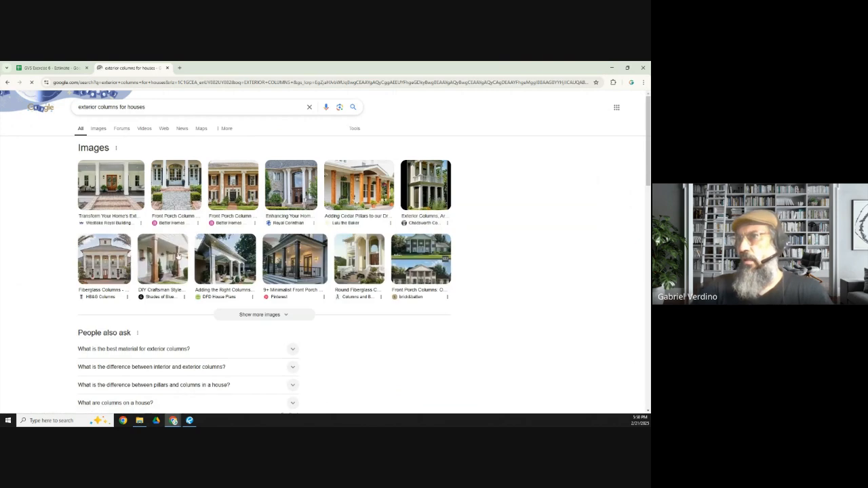
click(95, 130)
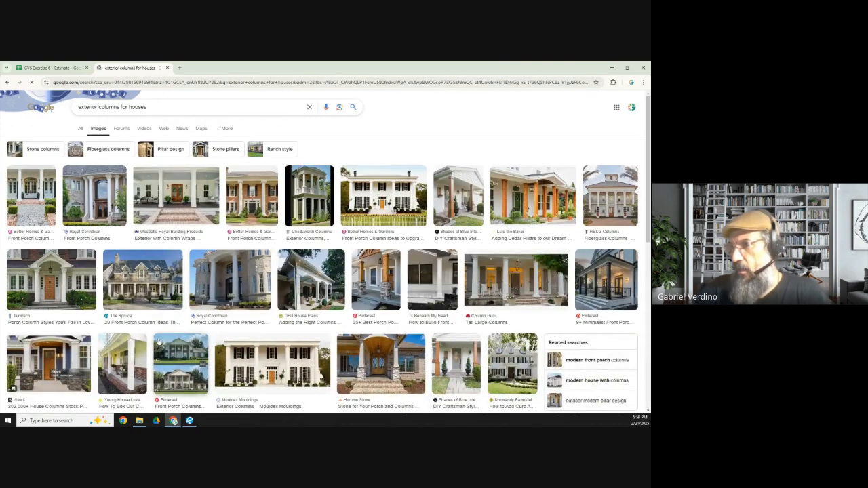
scroll(158, 341, down, 5)
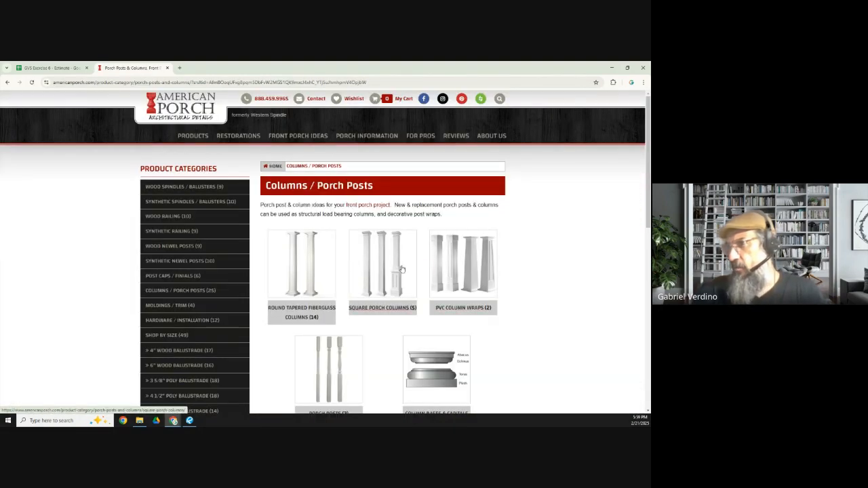
- On American Porch, open the 8" Non-Tapered Square Column among the square porch columns and review its price range and options
click(401, 268)
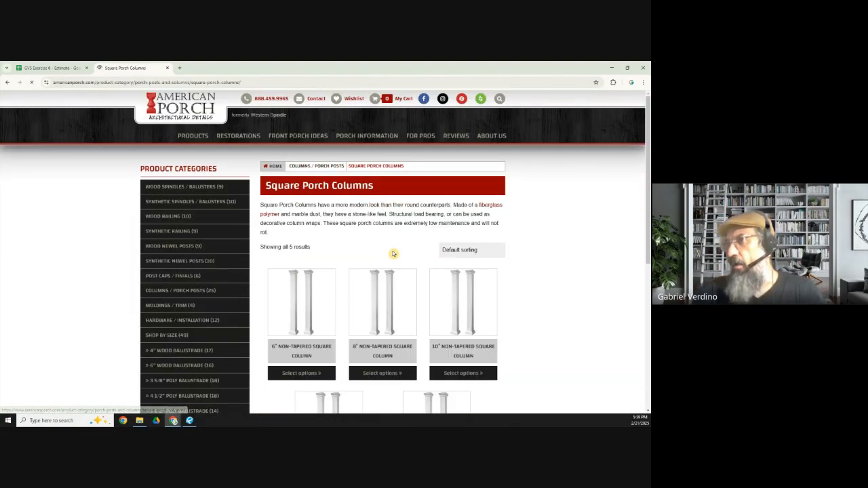
scroll(393, 254, down, 2)
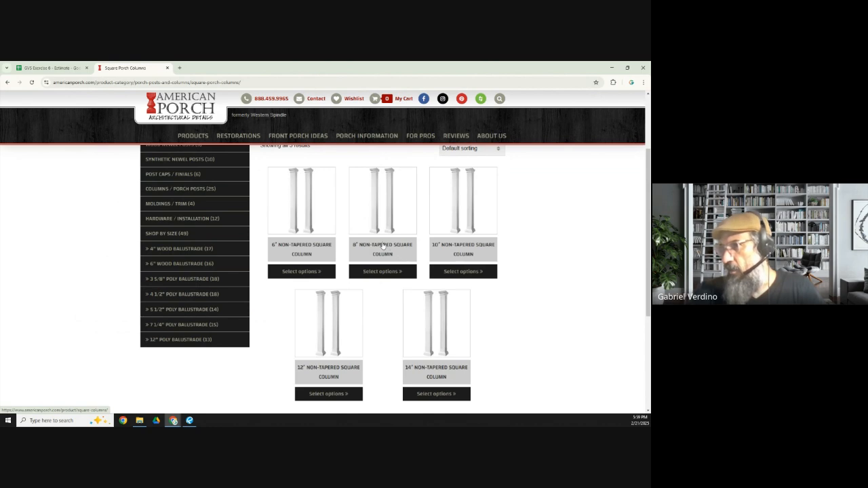
click(382, 271)
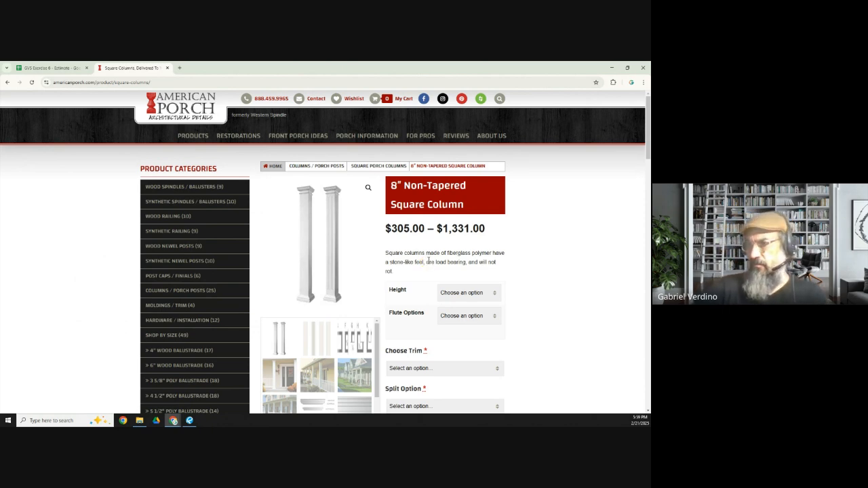
scroll(427, 261, down, 1)
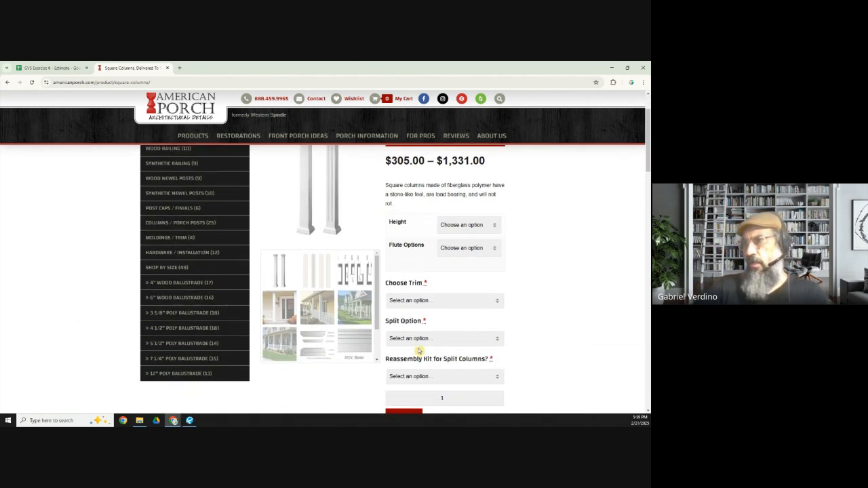
scroll(416, 360, up, 1)
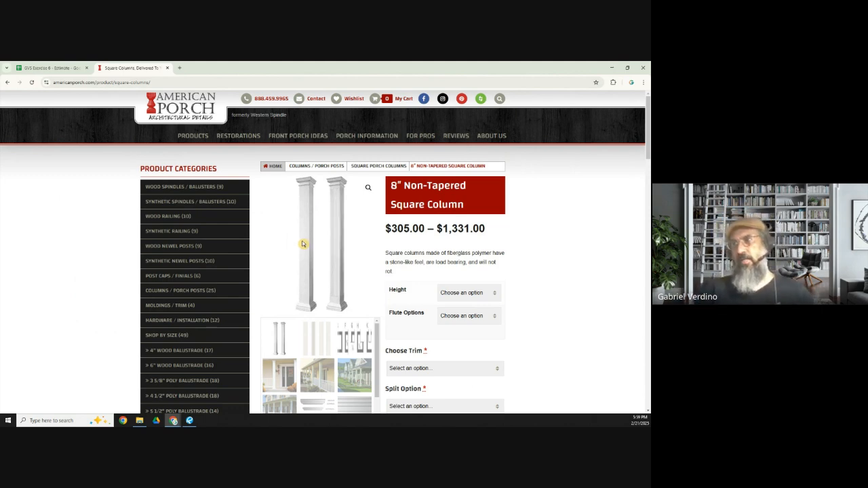
- Return to the estimate and enter "EXTERIOR COLUMNS @ COVER ENTRY" as the heading of the cover entry scope table
click(46, 68)
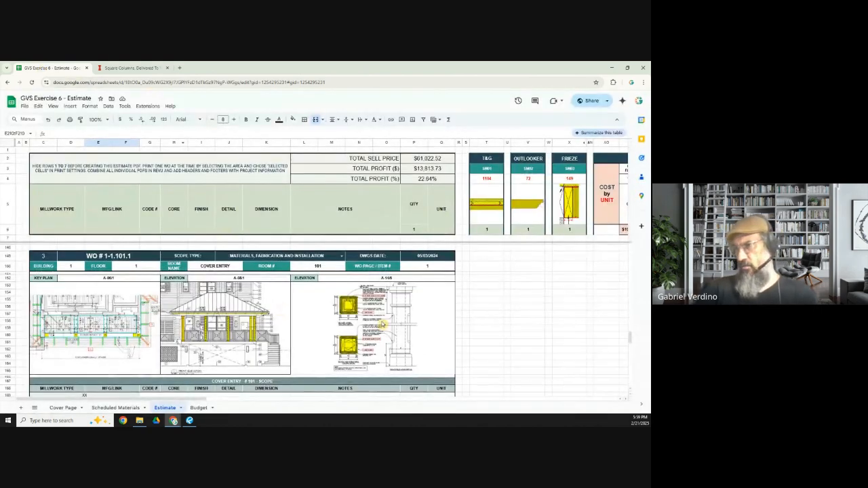
drag(252, 71, 319, 63)
scroll(203, 349, down, 3)
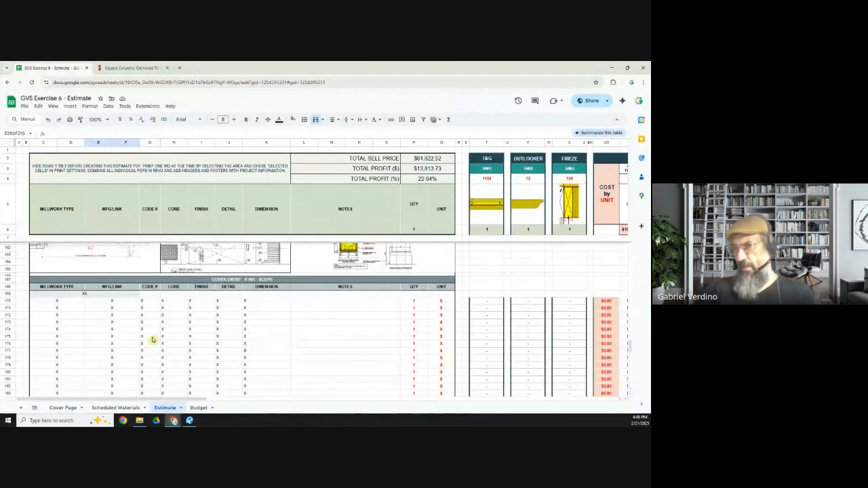
click(73, 296)
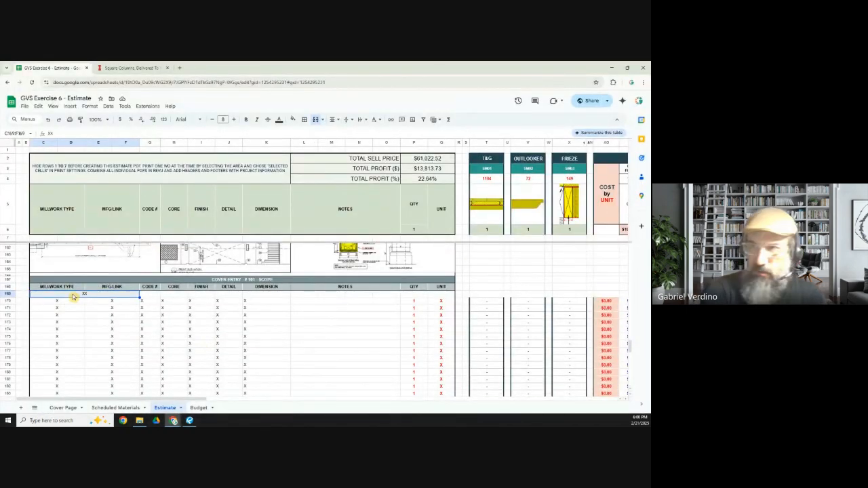
text(ExTERIOR CO)
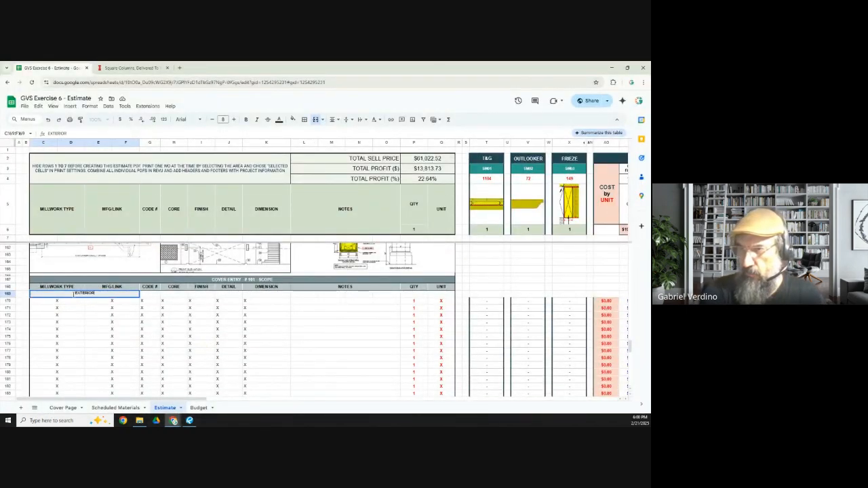
text(LUMNS @ COVER)
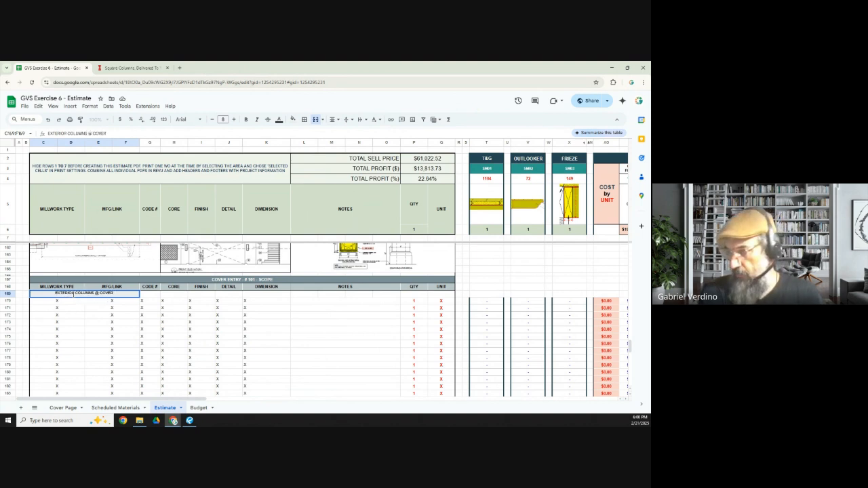
text( ENTRY)
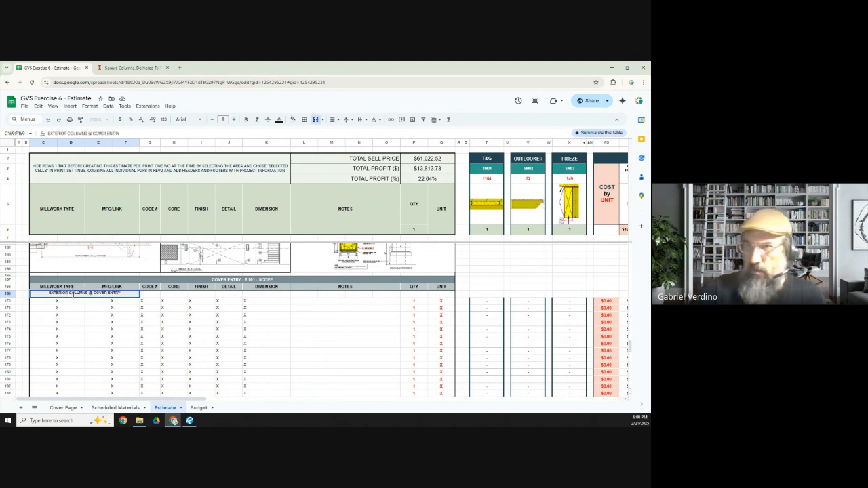
- In row 170 of the cover entry scope, enter COLUMNS as millwork type and dashes for the MFG/link and code number
click(66, 305)
text(COLUMNS)
key(Tab)
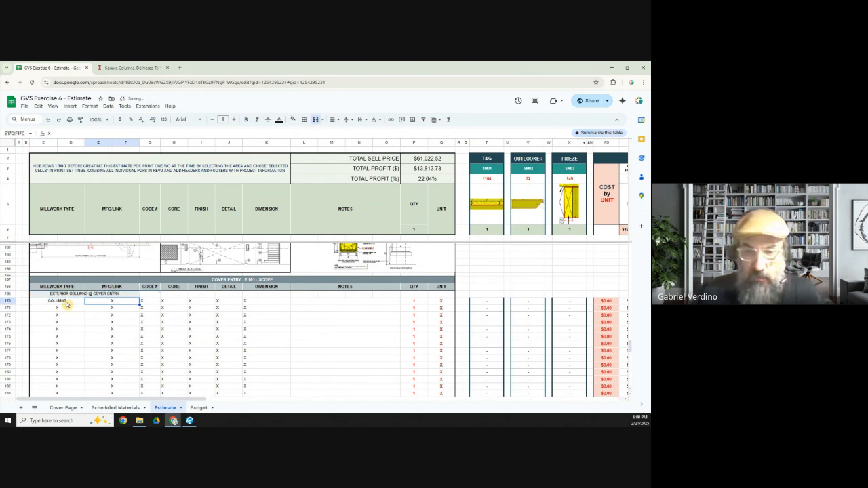
text(-)
key(Tab)
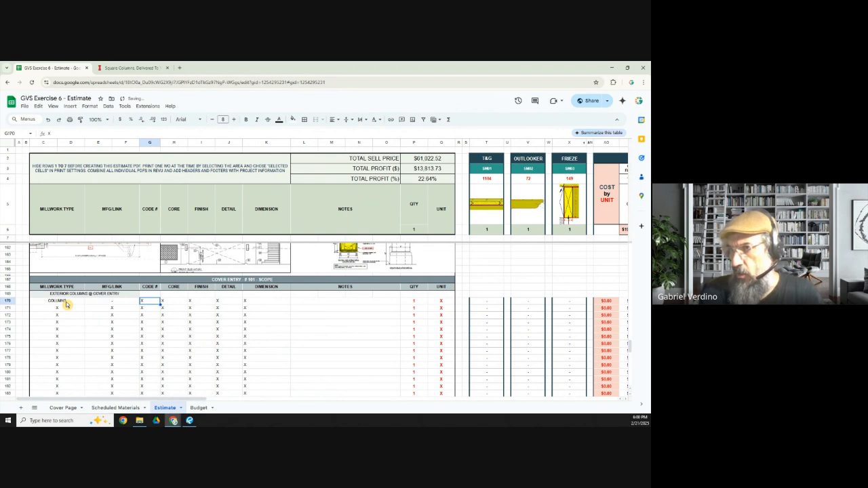
text(-)
key(Tab)
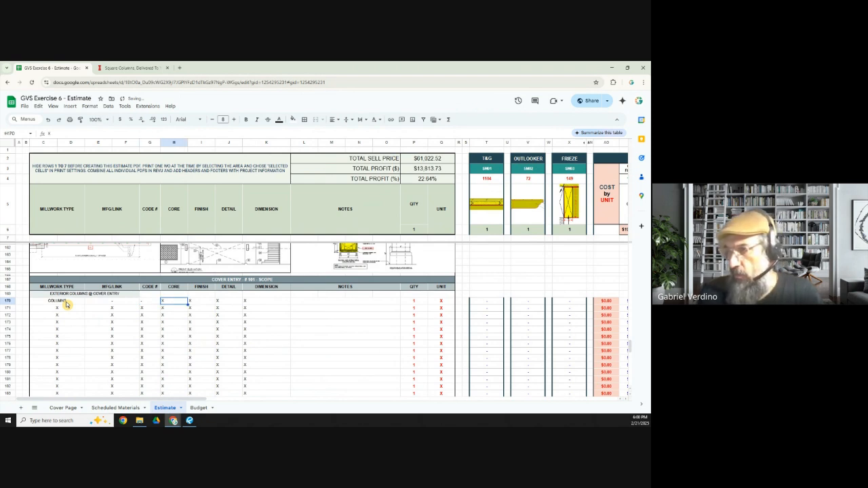
- Set the core of the COLUMNS row to AZEK and its finish to a dash
text(-)
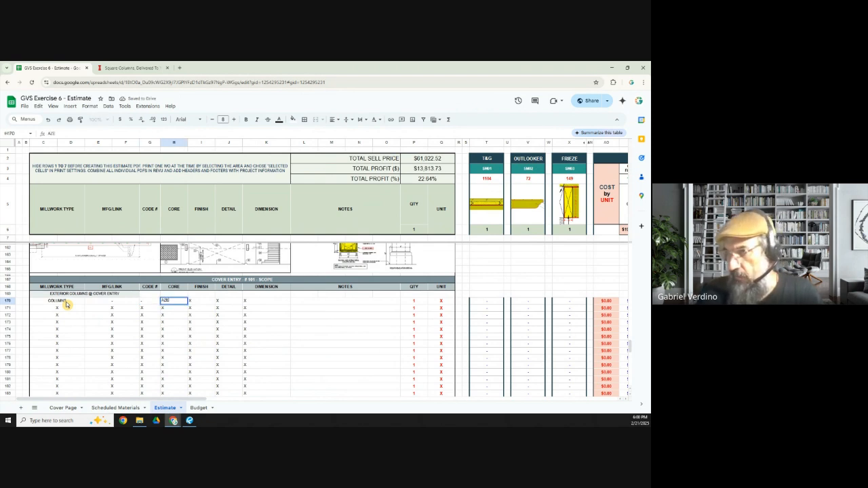
text(ZEK)
key(Tab)
text(-)
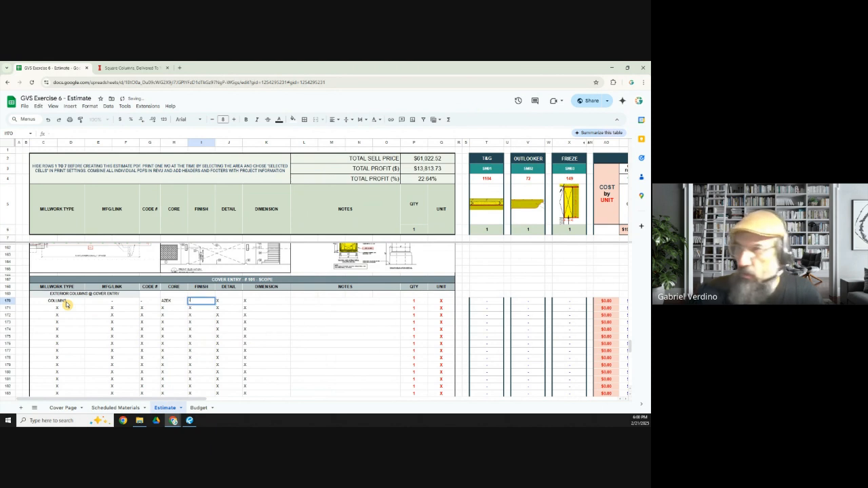
key(Tab)
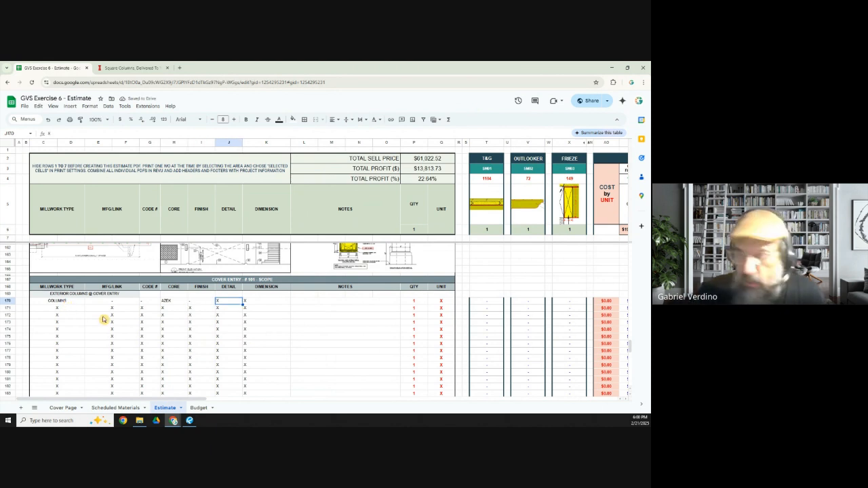
- Enter detail reference A-14/5 for the COLUMNS row and start its dimension with 8"W x
text(A-)
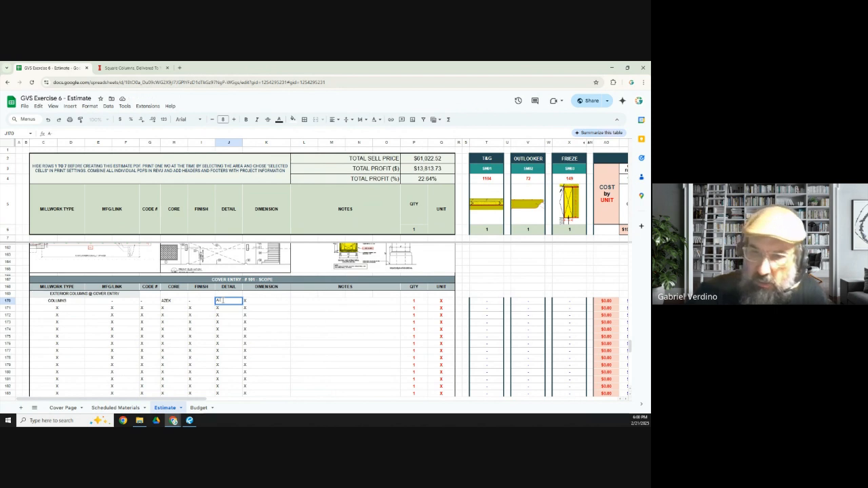
text(14/5)
key(Tab)
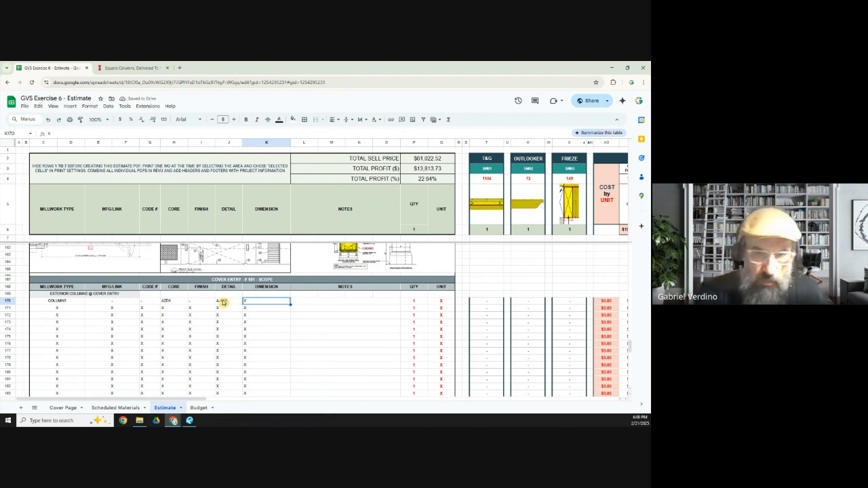
text(8)
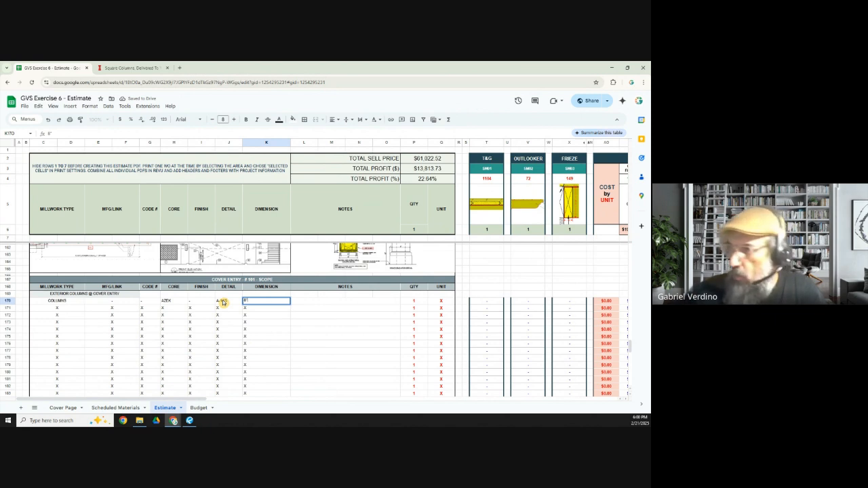
text("W)
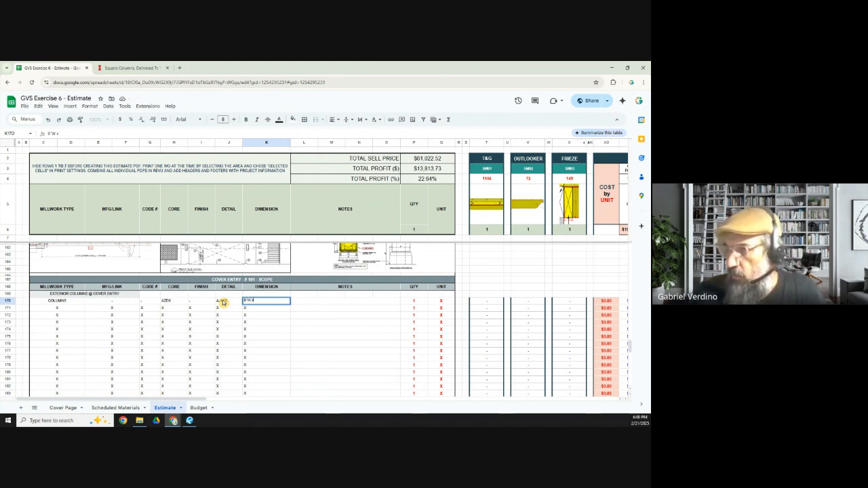
text( x)
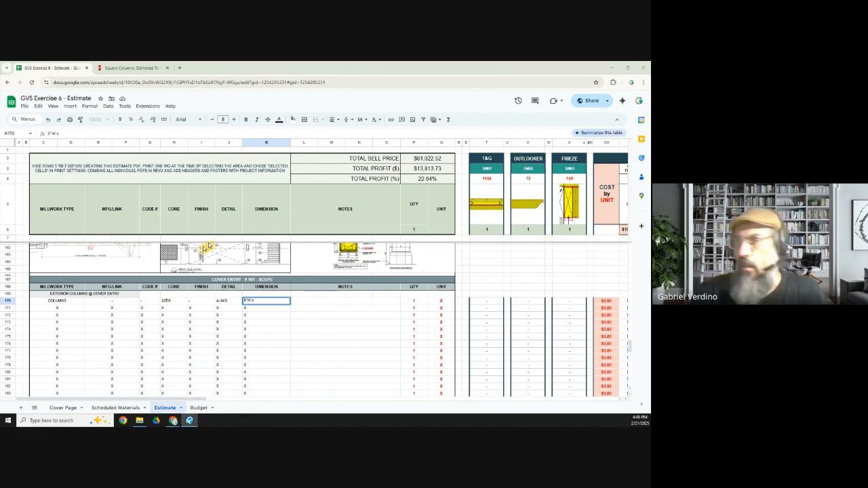
- Switch to Revu, open elevation sheet A-08 and examine the highlighted cover entry columns for their height
click(189, 420)
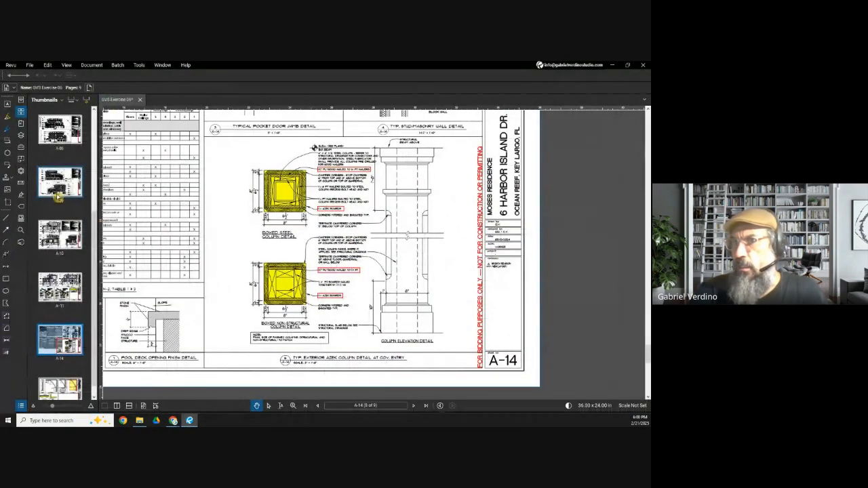
click(55, 136)
scroll(321, 238, down, 4)
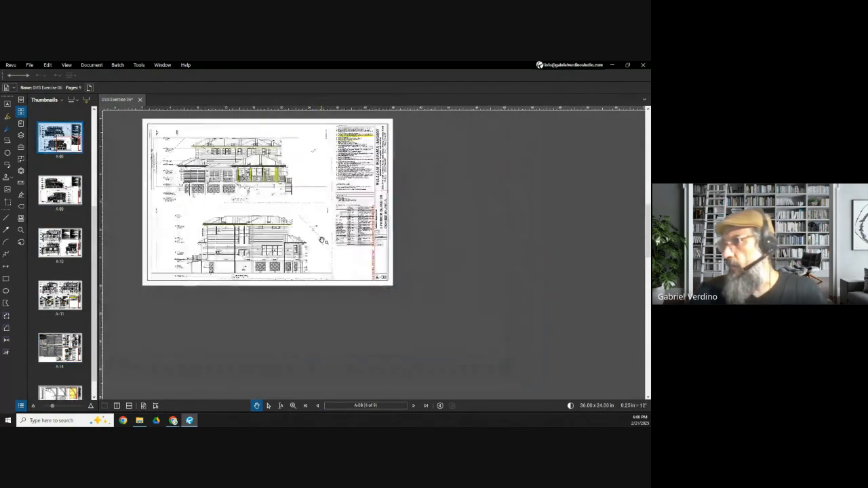
scroll(249, 179, up, 6)
scroll(230, 178, up, 5)
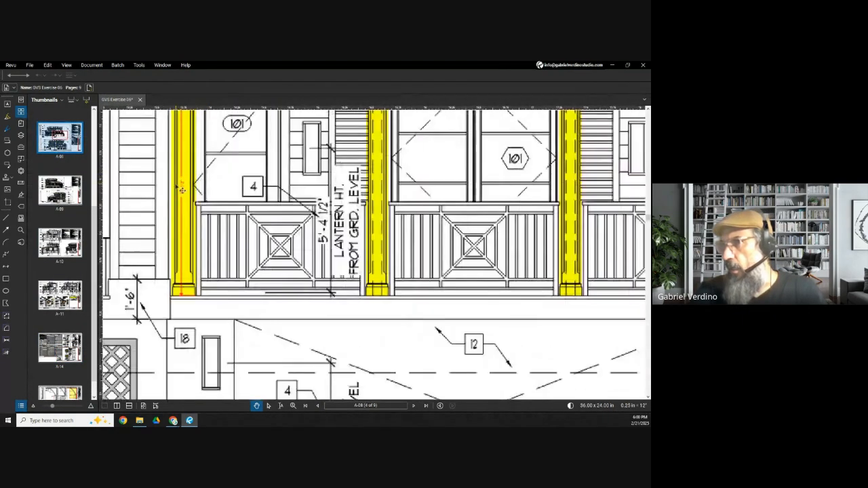
- Check the column's height dimension on the elevation and complete the COLUMNS row's dimension in the estimate as 8"W x 98"H x 8"D
scroll(191, 238, down, 3)
drag(192, 238, 185, 276)
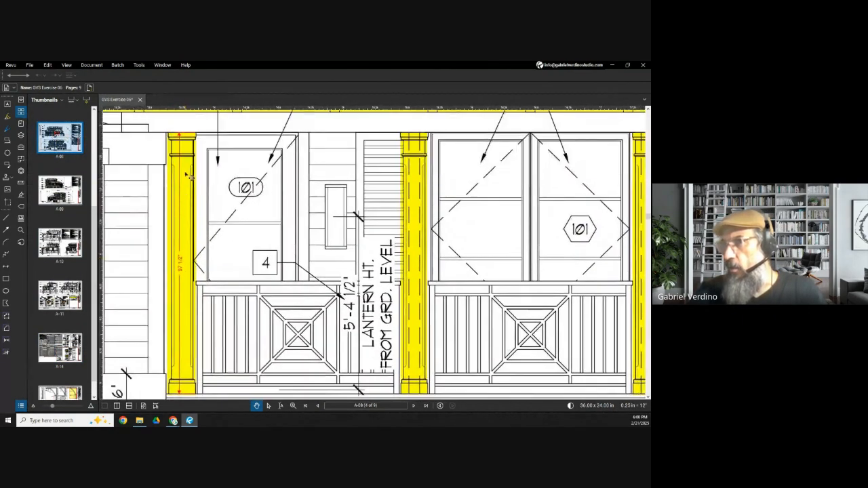
click(611, 68)
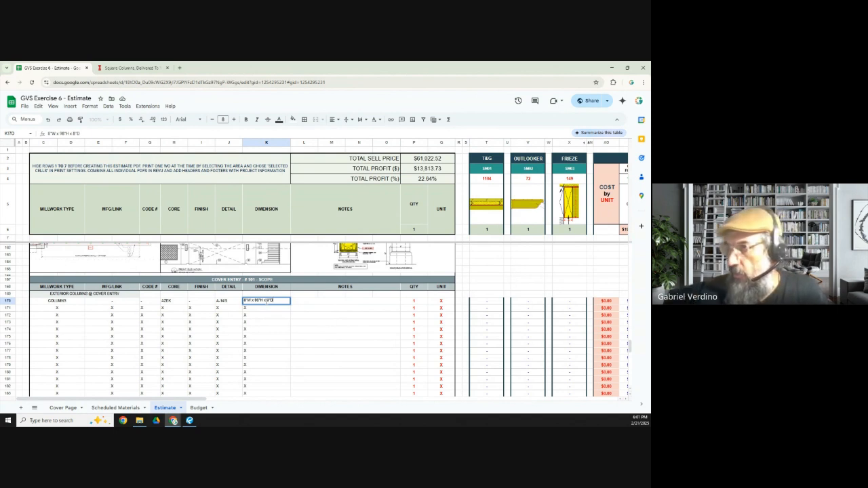
key(Tab)
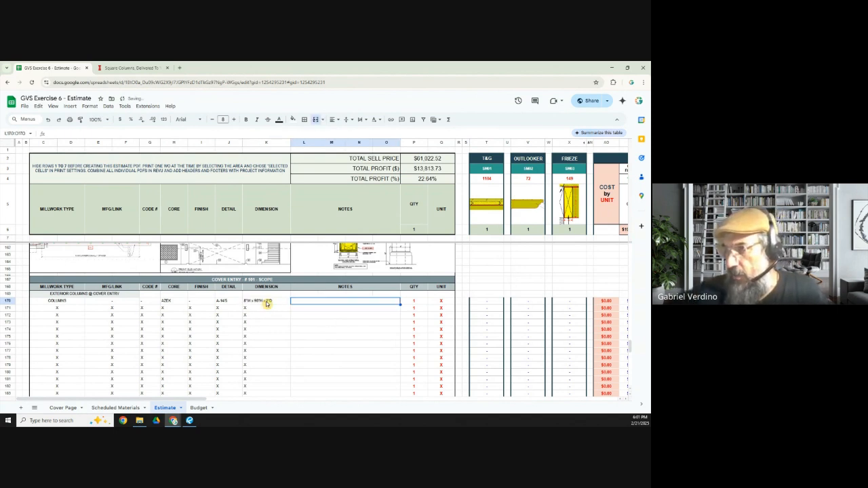
- Enter PROVIDE & INSTALL EXETIOR COLUMNS AS PER DESIGN in the notes of the COLUMNS row
key(Return)
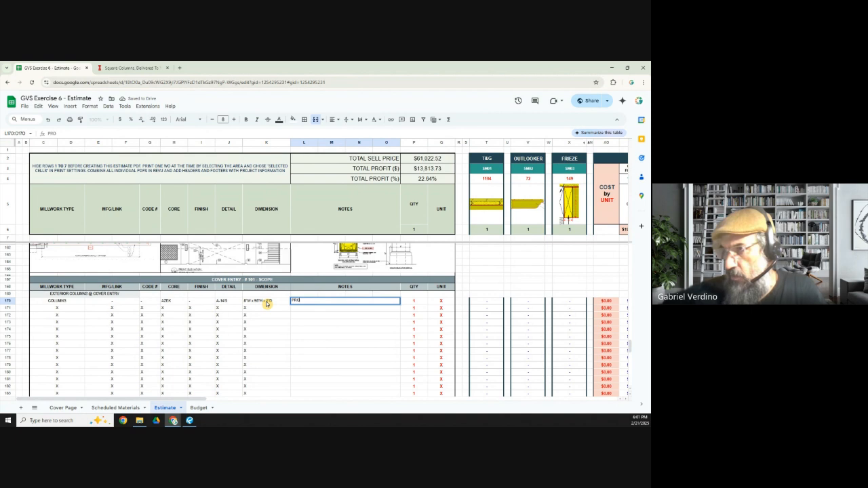
text(PROVIDE & INSTALL EXETOR COLUMNS AS PER DESIGN)
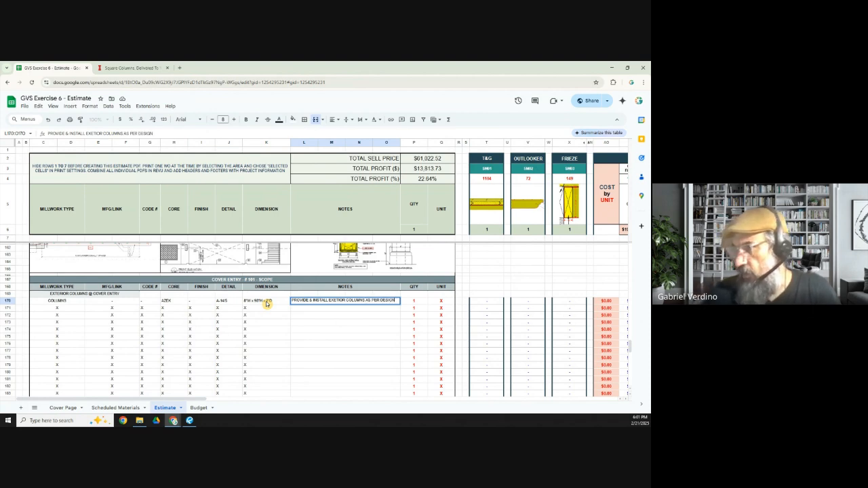
key(Tab)
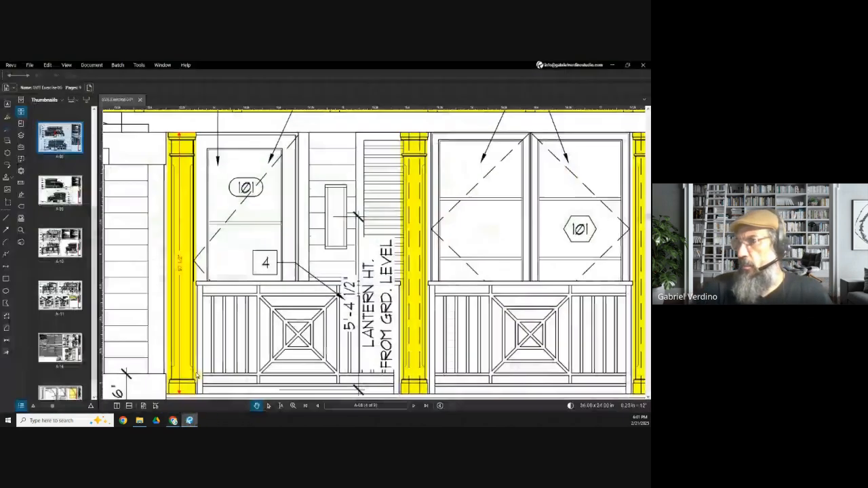
- Count the highlighted cover entry columns on Revu's front elevation, and in the estimate set the COLUMNS row's quantity to 5 and unit to EA
click(189, 420)
scroll(332, 242, down, 4)
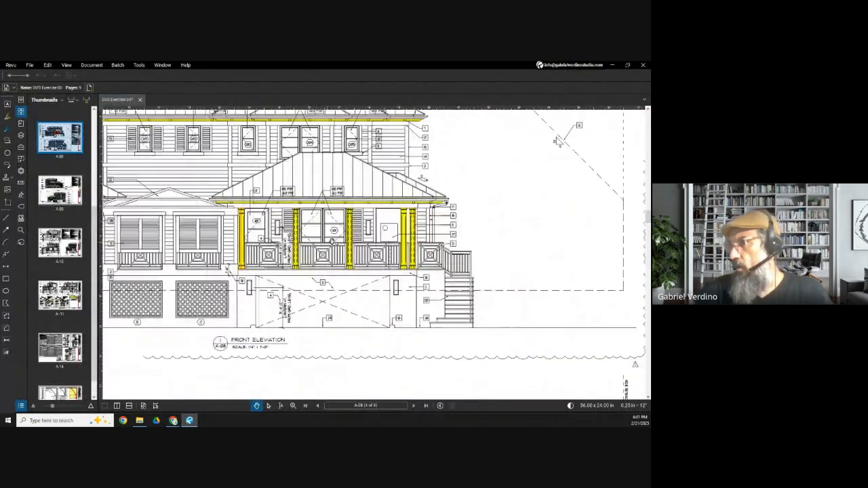
scroll(413, 234, up, 2)
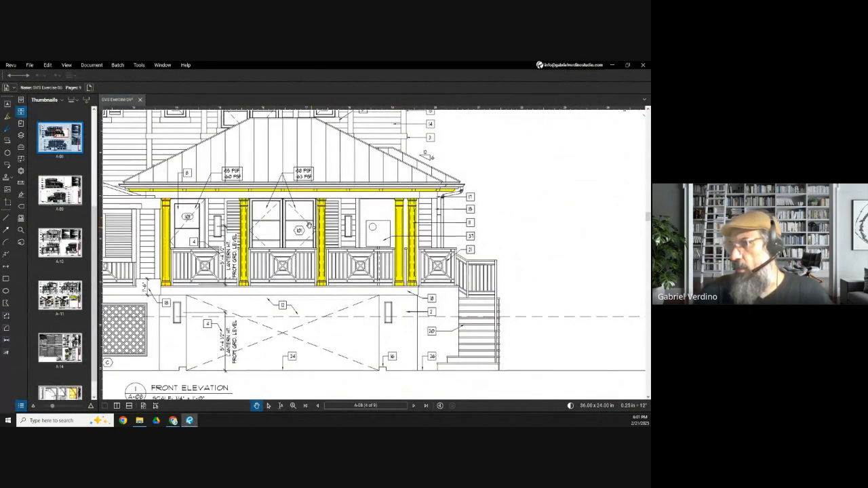
scroll(248, 235, up, 2)
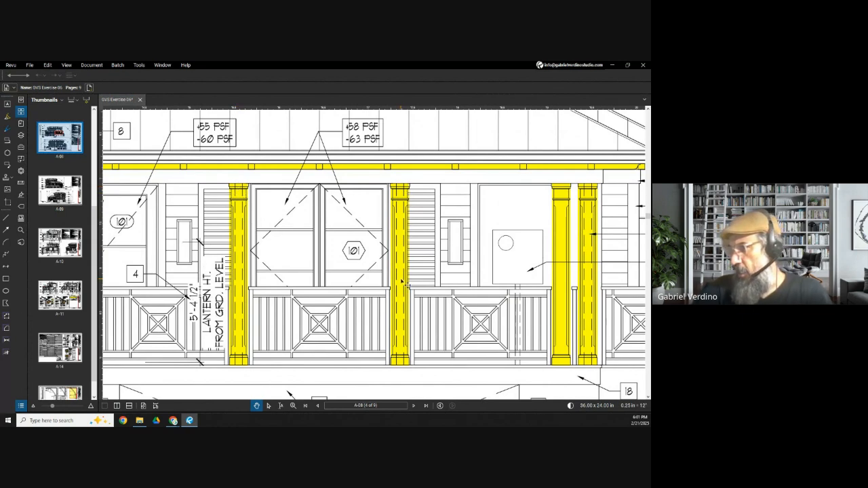
scroll(405, 283, down, 1)
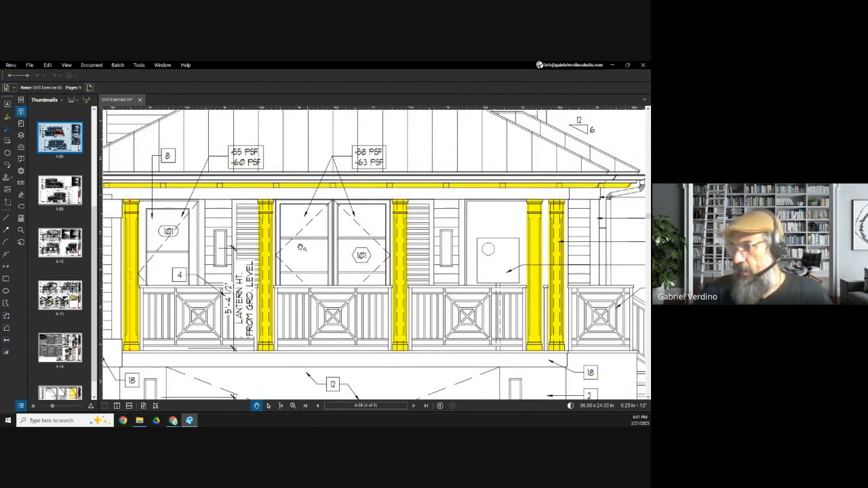
scroll(269, 251, down, 1)
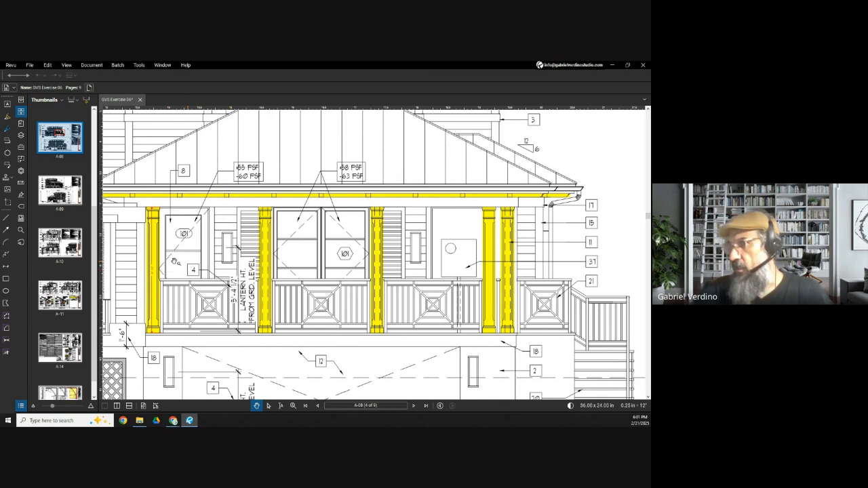
click(613, 64)
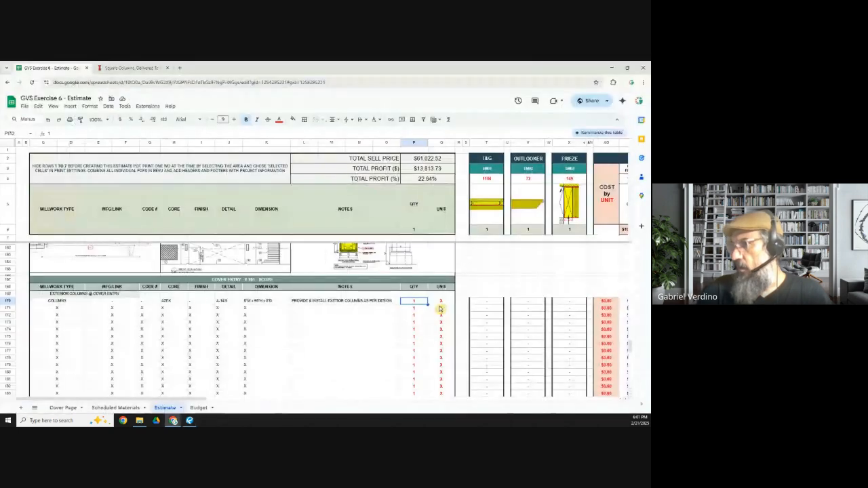
text(1)
key(Tab)
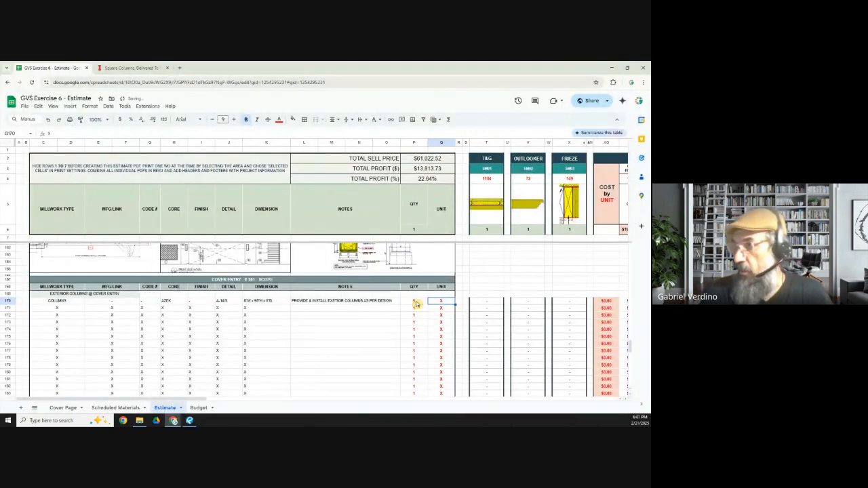
text(EA)
key(Tab)
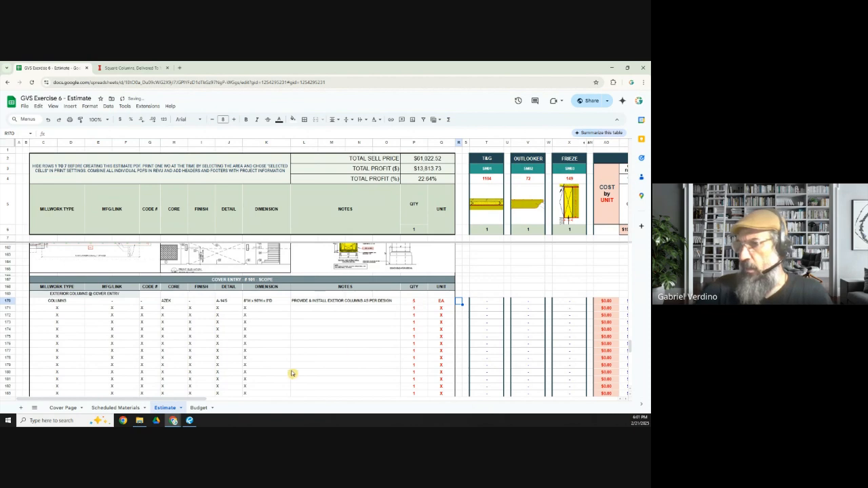
- Set the COLUMNS row's materials cost by unit to 300
drag(204, 400, 305, 401)
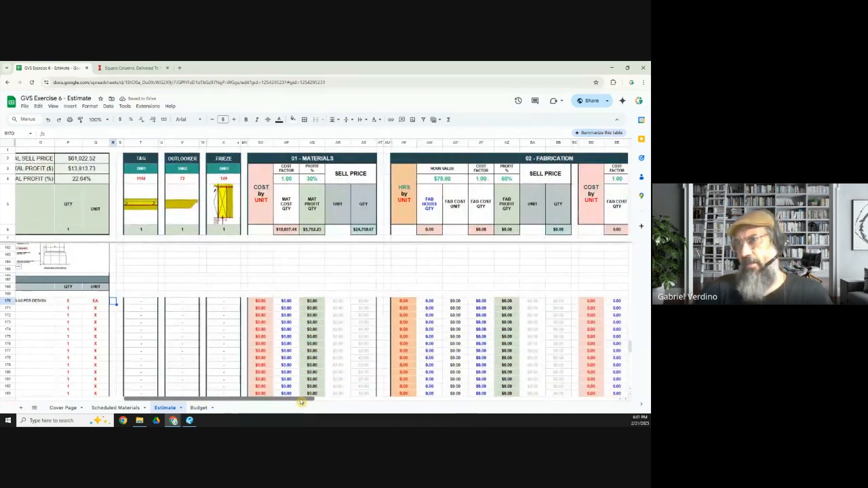
click(260, 302)
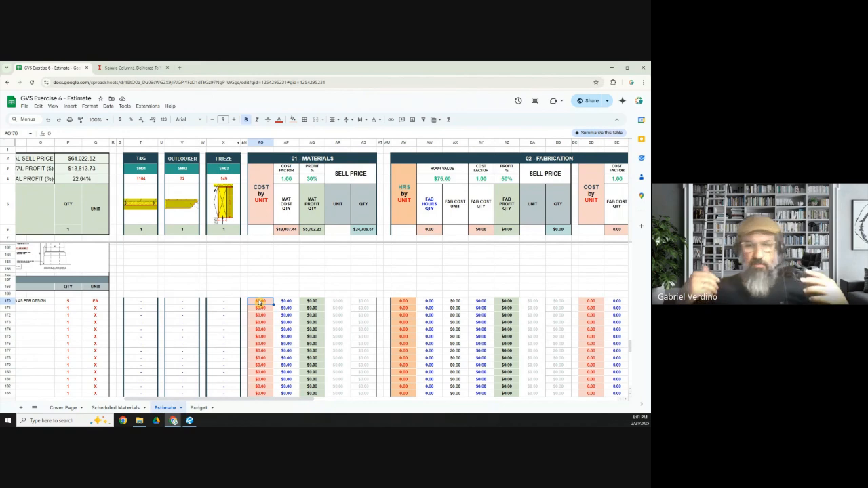
text(300)
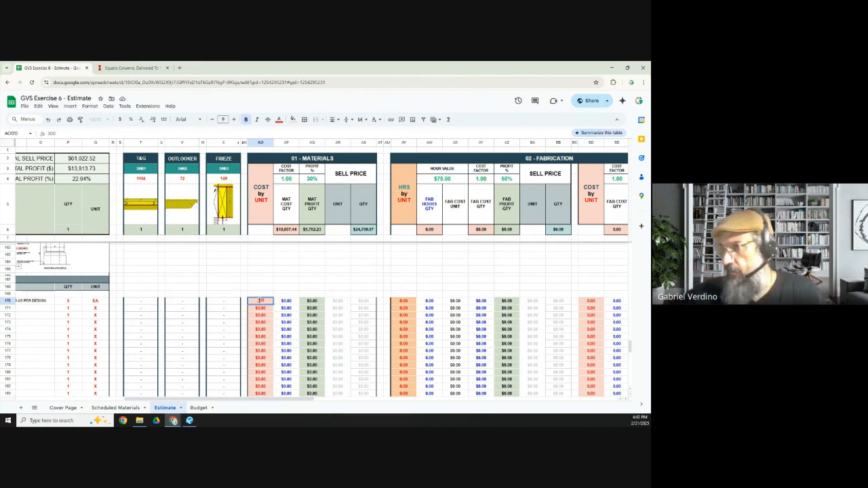
key(Tab)
- Set the COLUMNS row's fabrication hours by unit to 8
drag(247, 400, 285, 404)
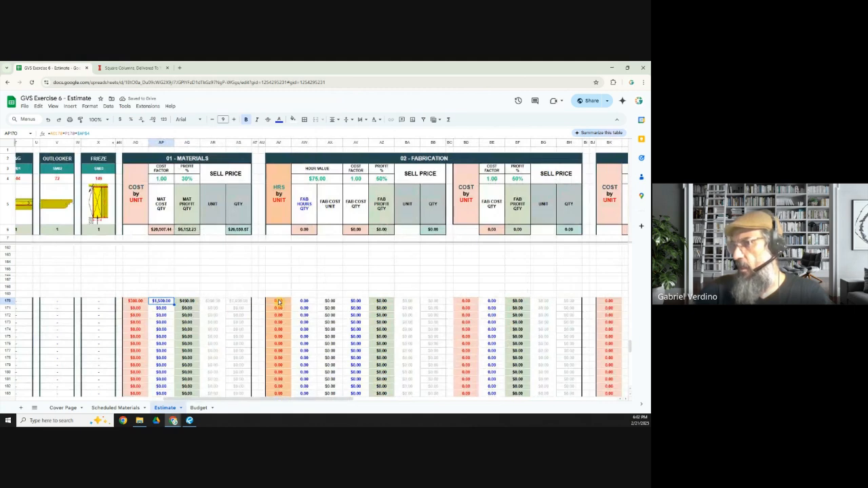
click(279, 302)
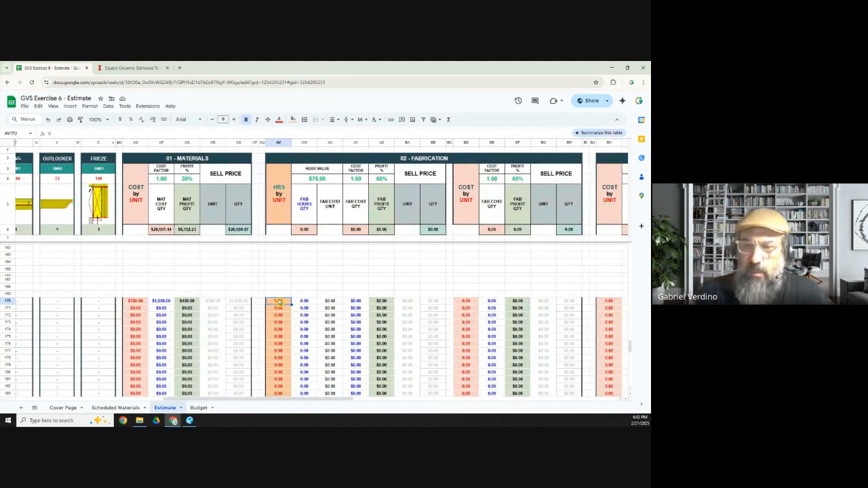
text(8)
key(Tab)
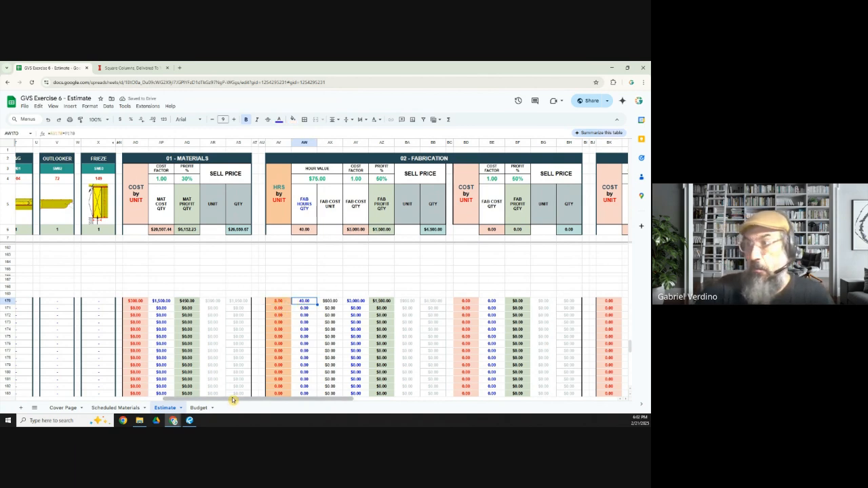
- Try 4 installation hours by unit for the COLUMNS row and reduce them to 2
drag(232, 400, 383, 392)
click(283, 304)
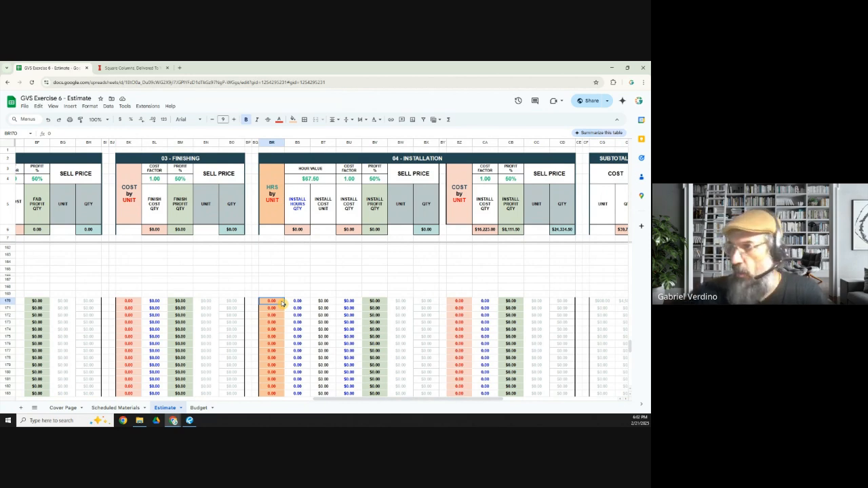
text(4)
key(Tab)
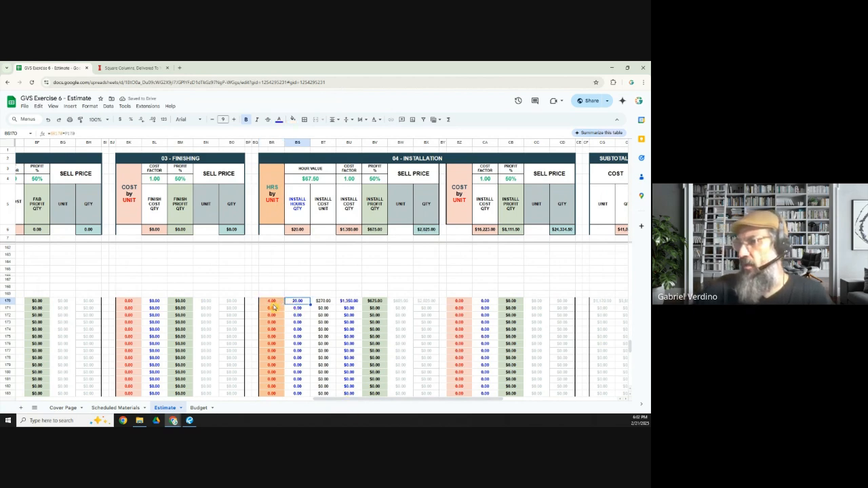
click(272, 302)
text(2)
key(Tab)
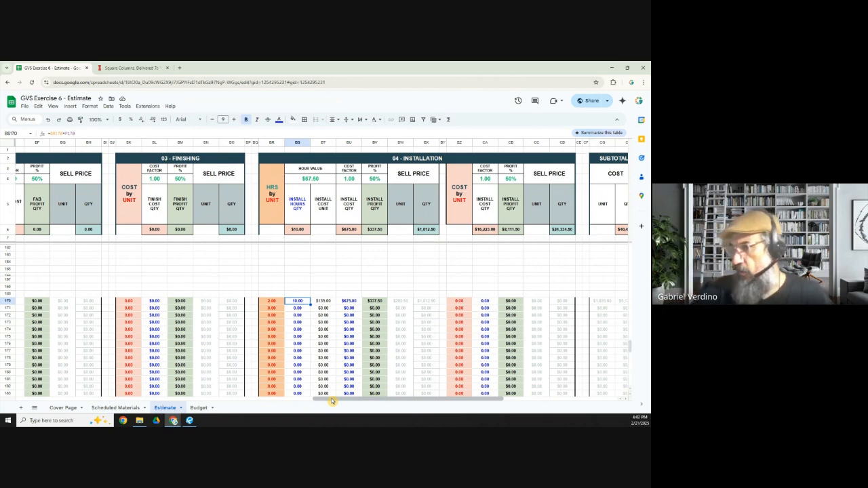
- Check the COLUMNS row's total sell price and price American Porch's 8" Non-Tapered Square Column at 8' height with Custom Flute
drag(333, 402, 524, 401)
click(603, 302)
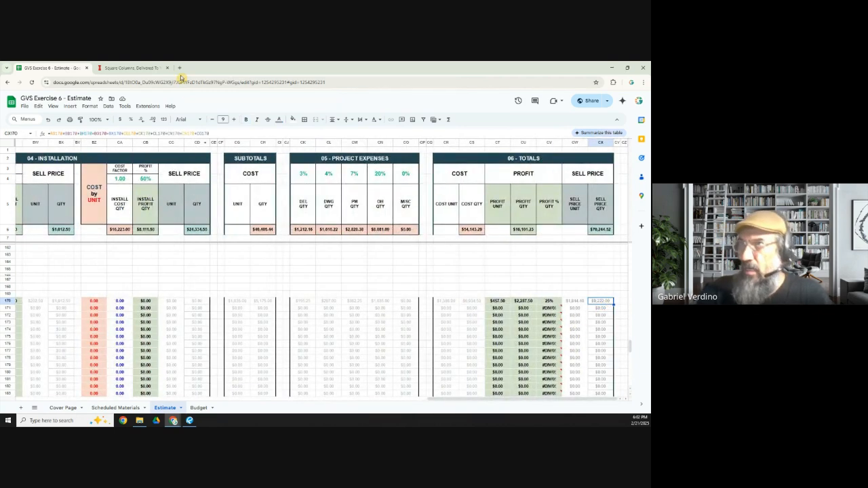
click(140, 68)
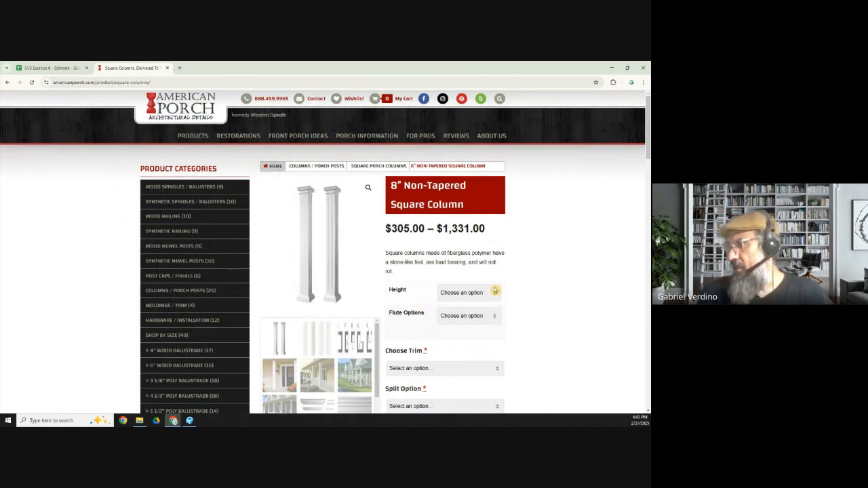
click(495, 292)
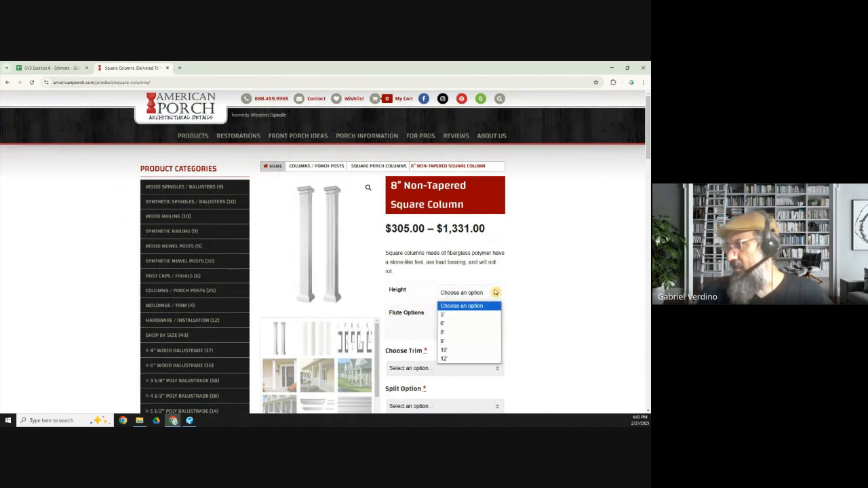
click(450, 332)
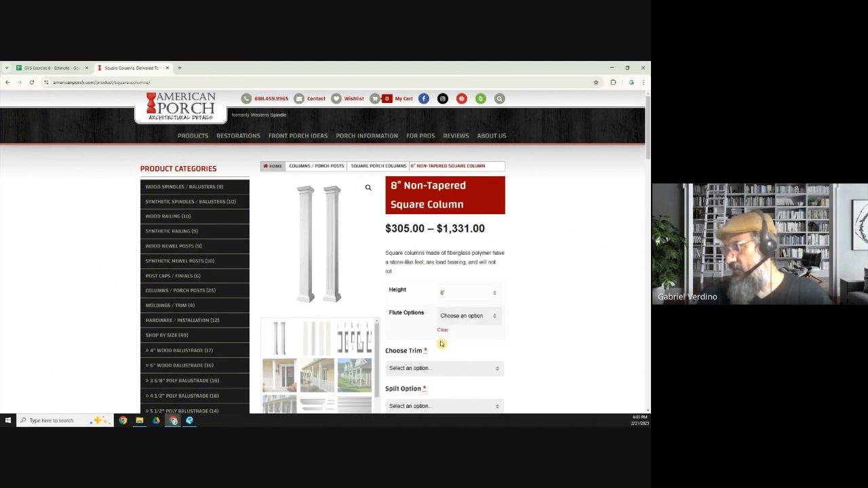
click(487, 316)
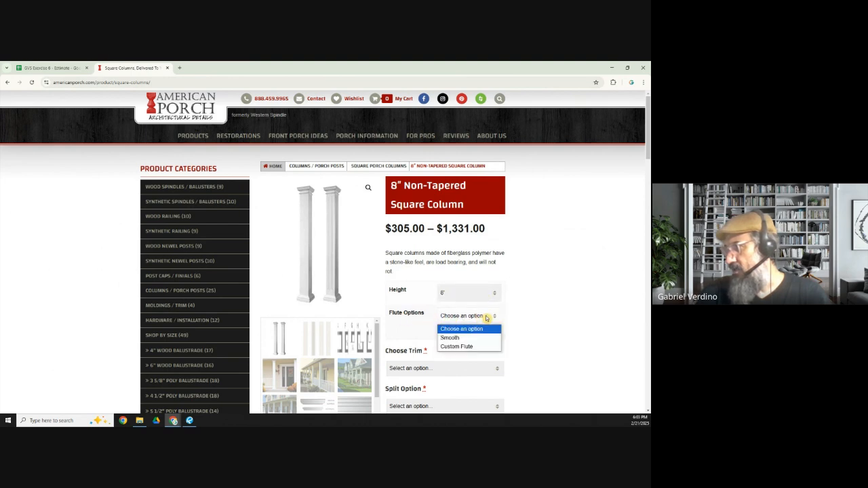
click(460, 348)
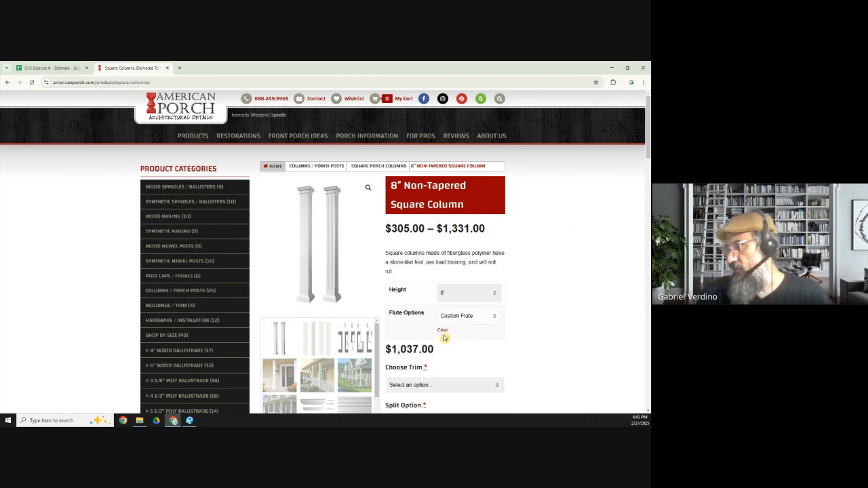
scroll(421, 313, down, 1)
scroll(428, 315, down, 2)
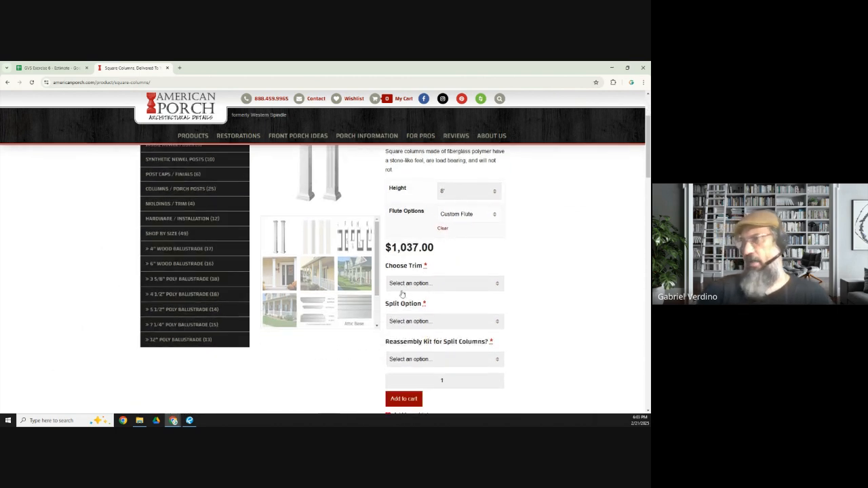
- Review the square column's trim options and compare its online price with the COLUMNS row's totals in the estimate
click(416, 285)
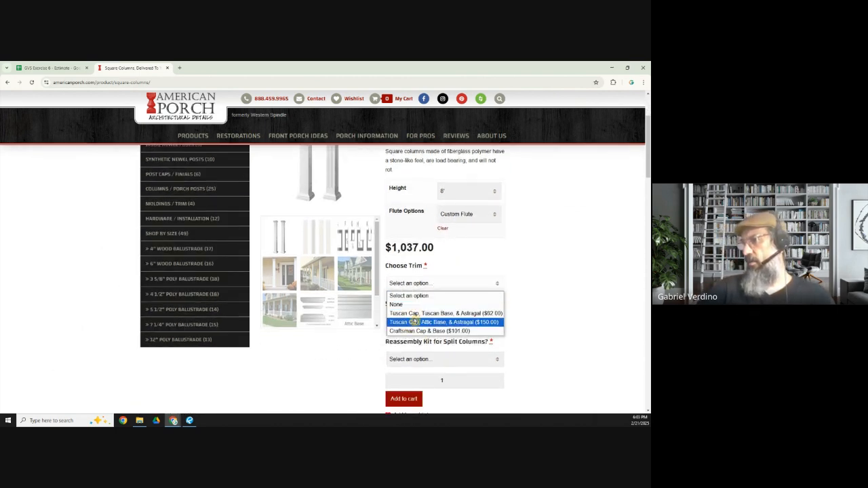
click(306, 378)
click(46, 68)
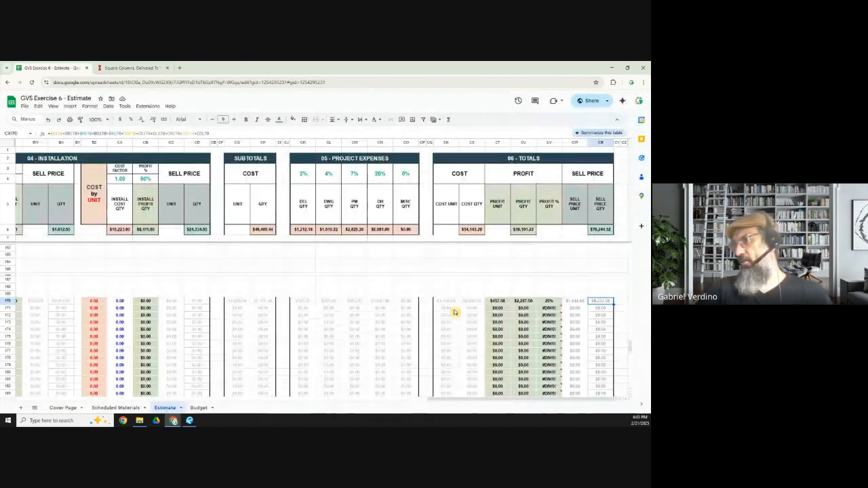
click(135, 69)
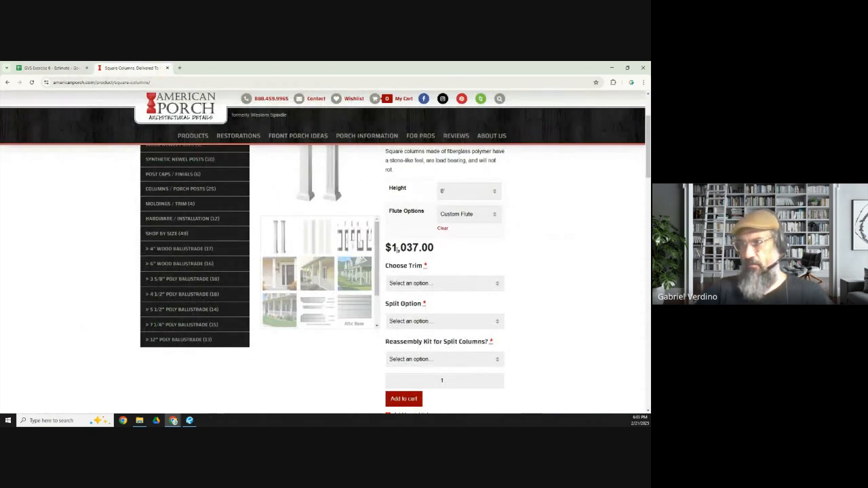
scroll(381, 258, up, 3)
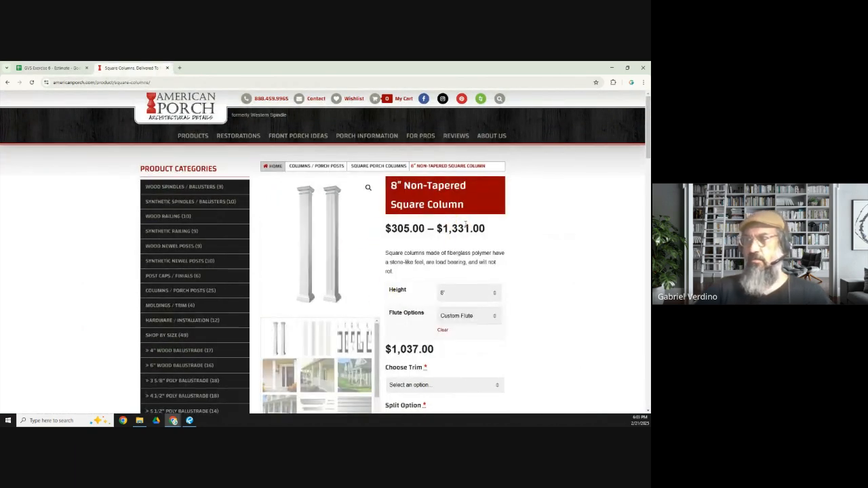
click(56, 69)
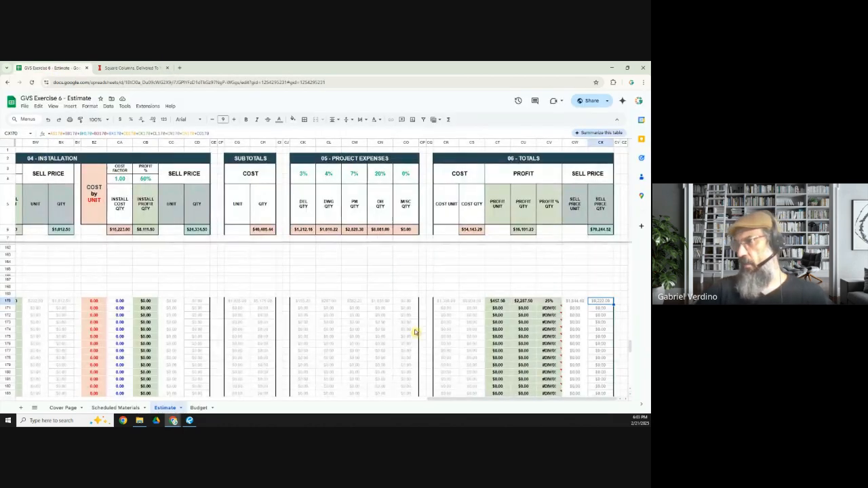
- Go back to the cover entry work order's header and examine its key plan, elevation and column detail images
drag(431, 401, 13, 378)
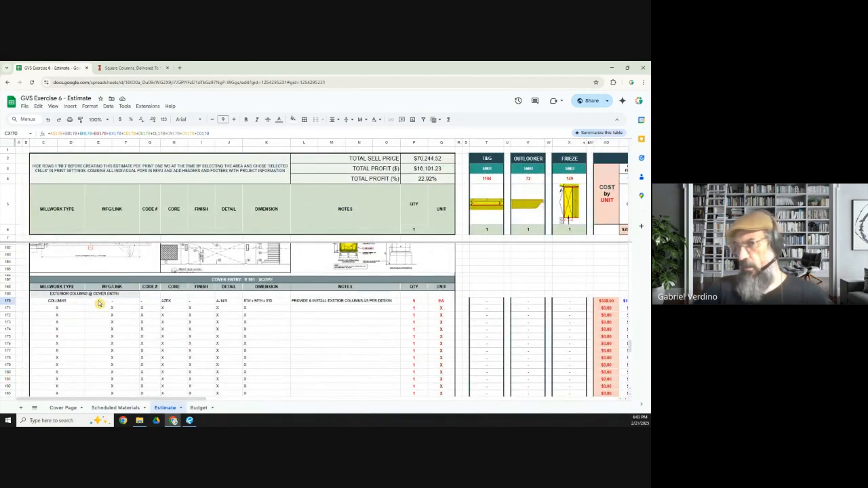
scroll(97, 327, up, 5)
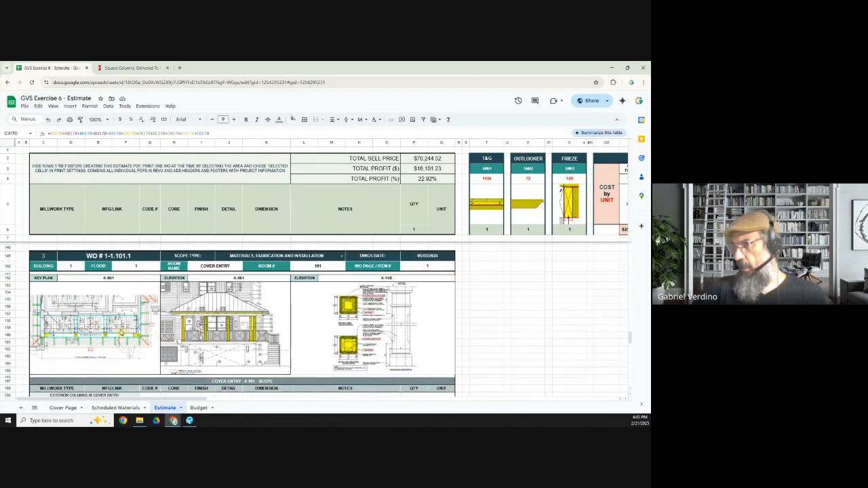